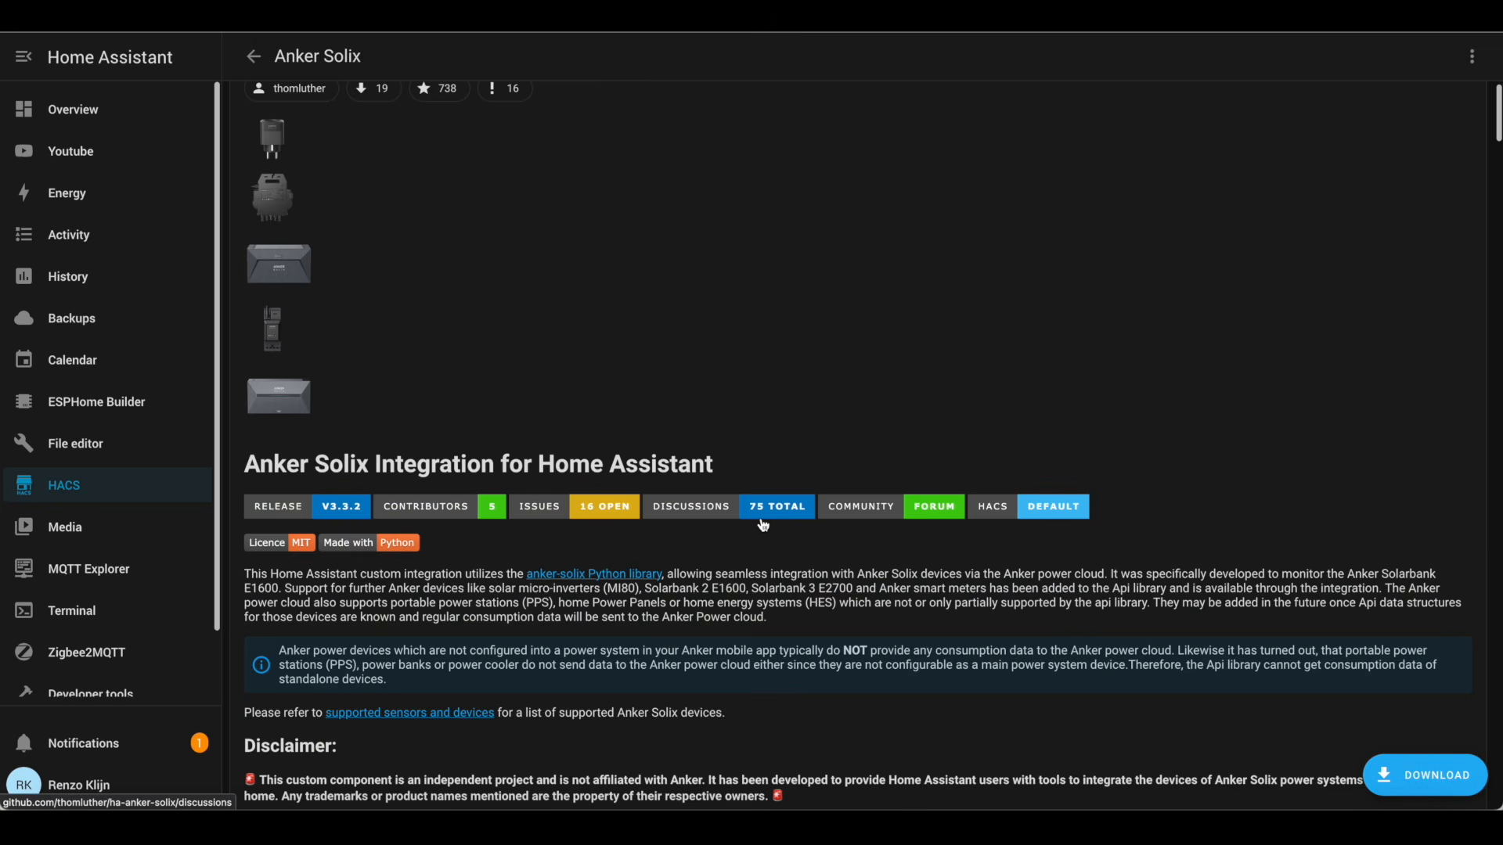
- Start adding the Anker Solix integration under Devices & services, finding the brand by searching for anker
scroll(179, 657, "down", 1)
left_click(156, 667)
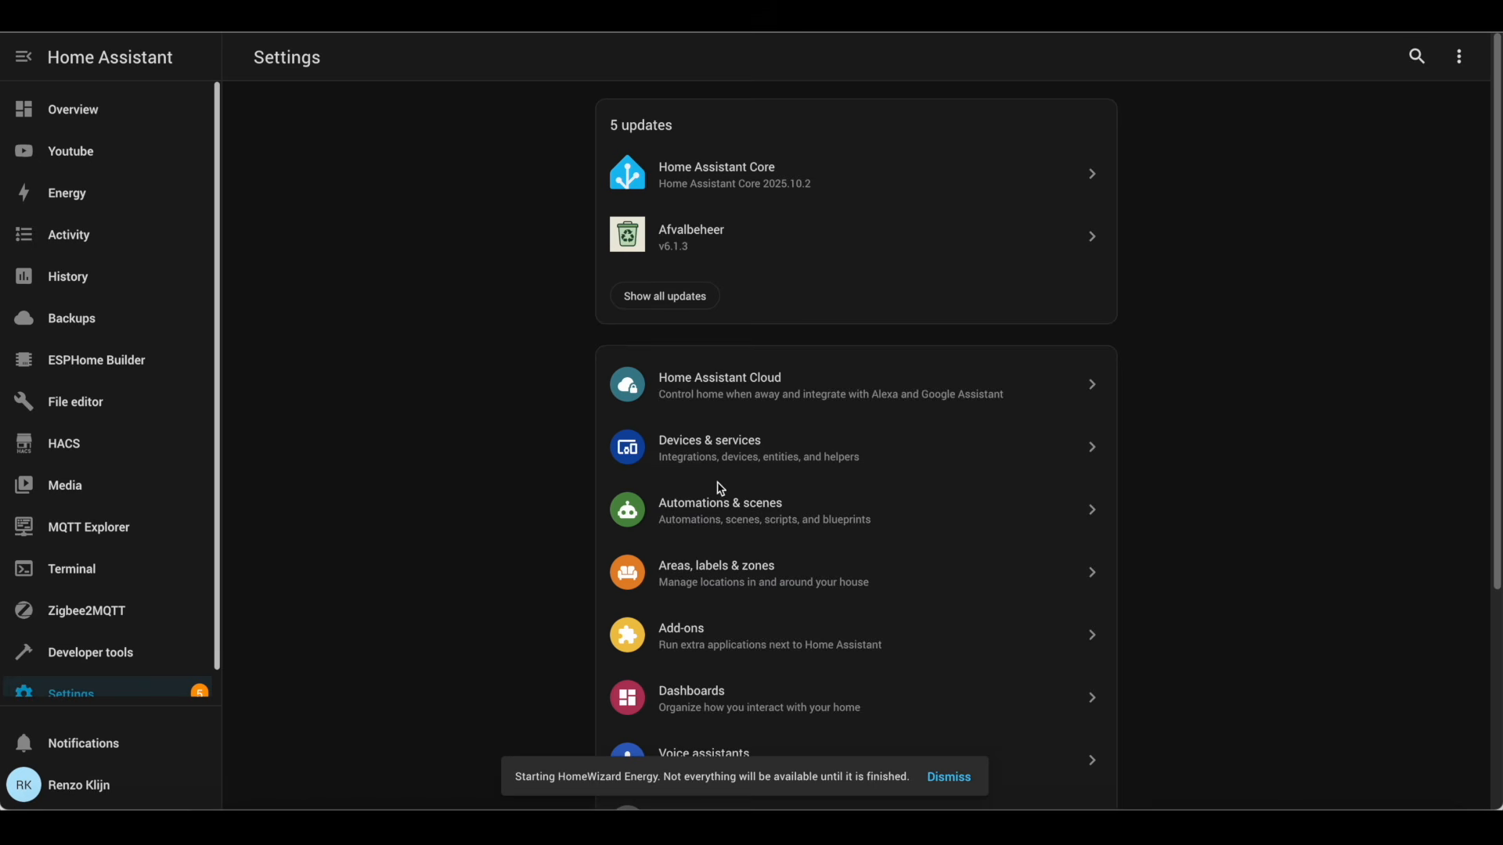
left_click(711, 450)
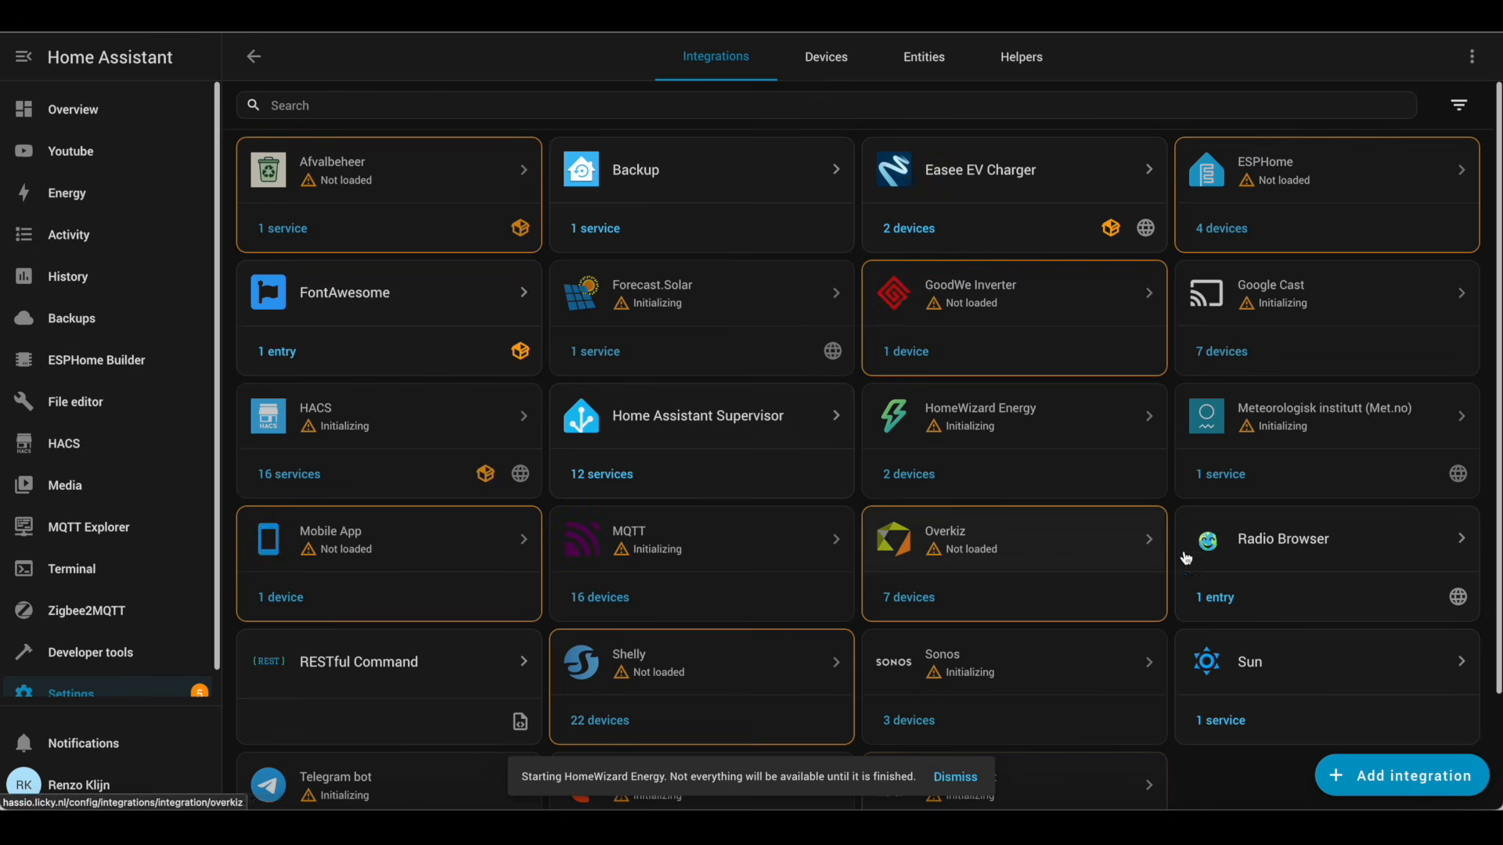
left_click(1379, 779)
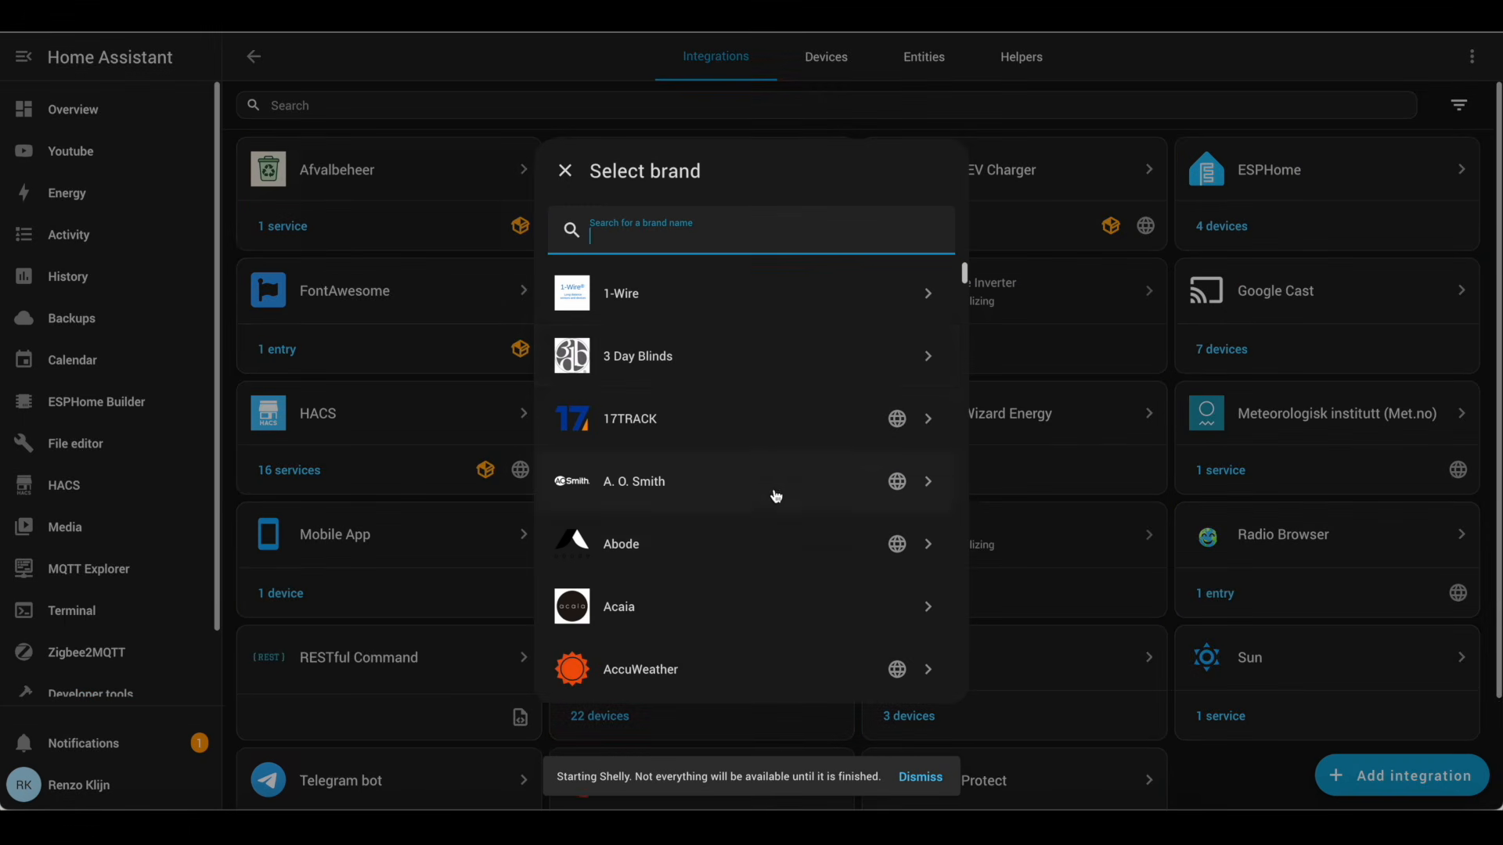
type("anker")
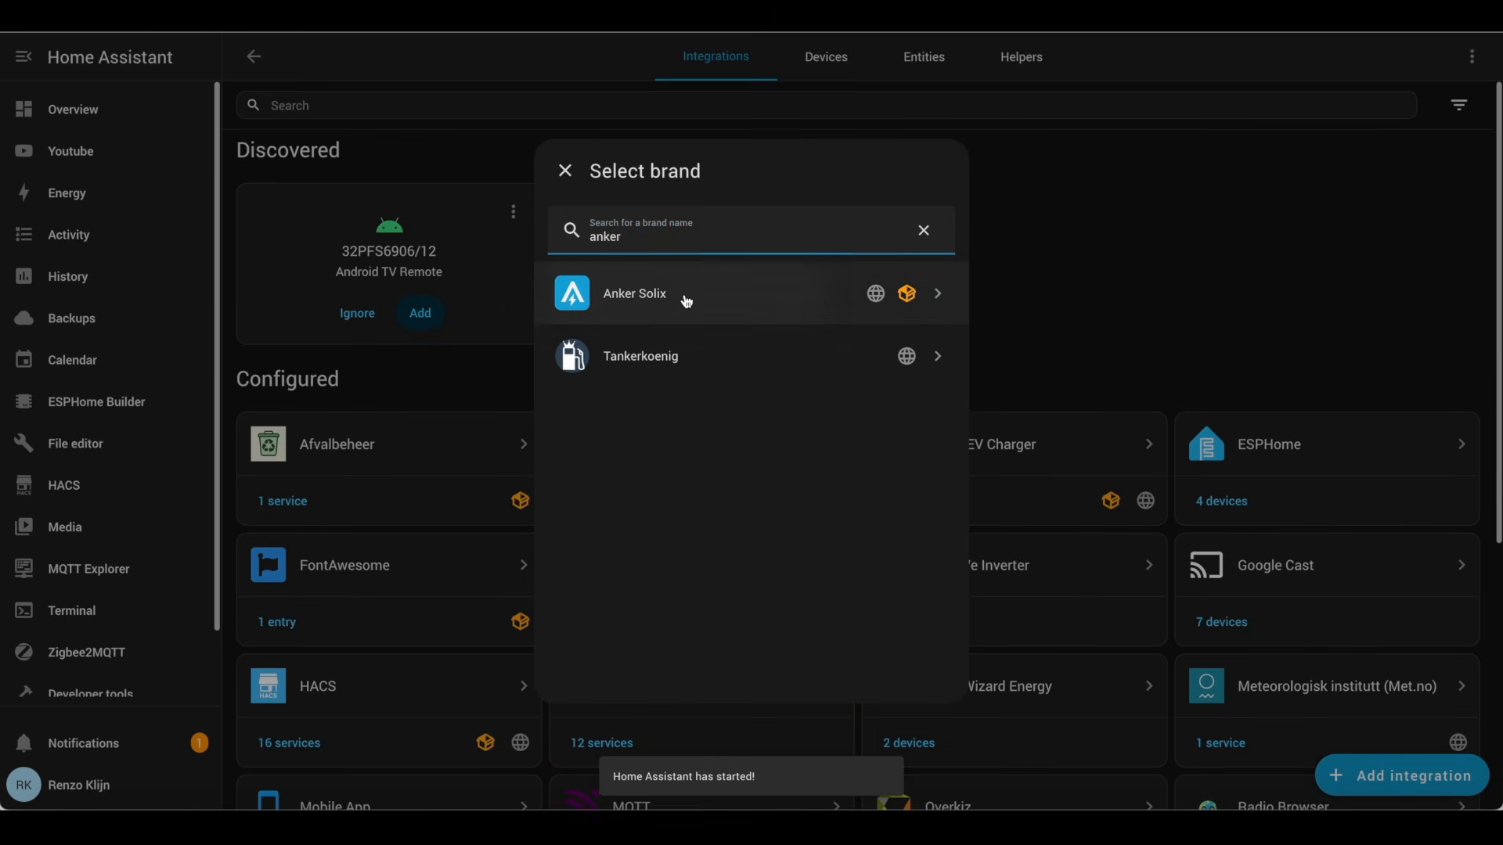
left_click(687, 302)
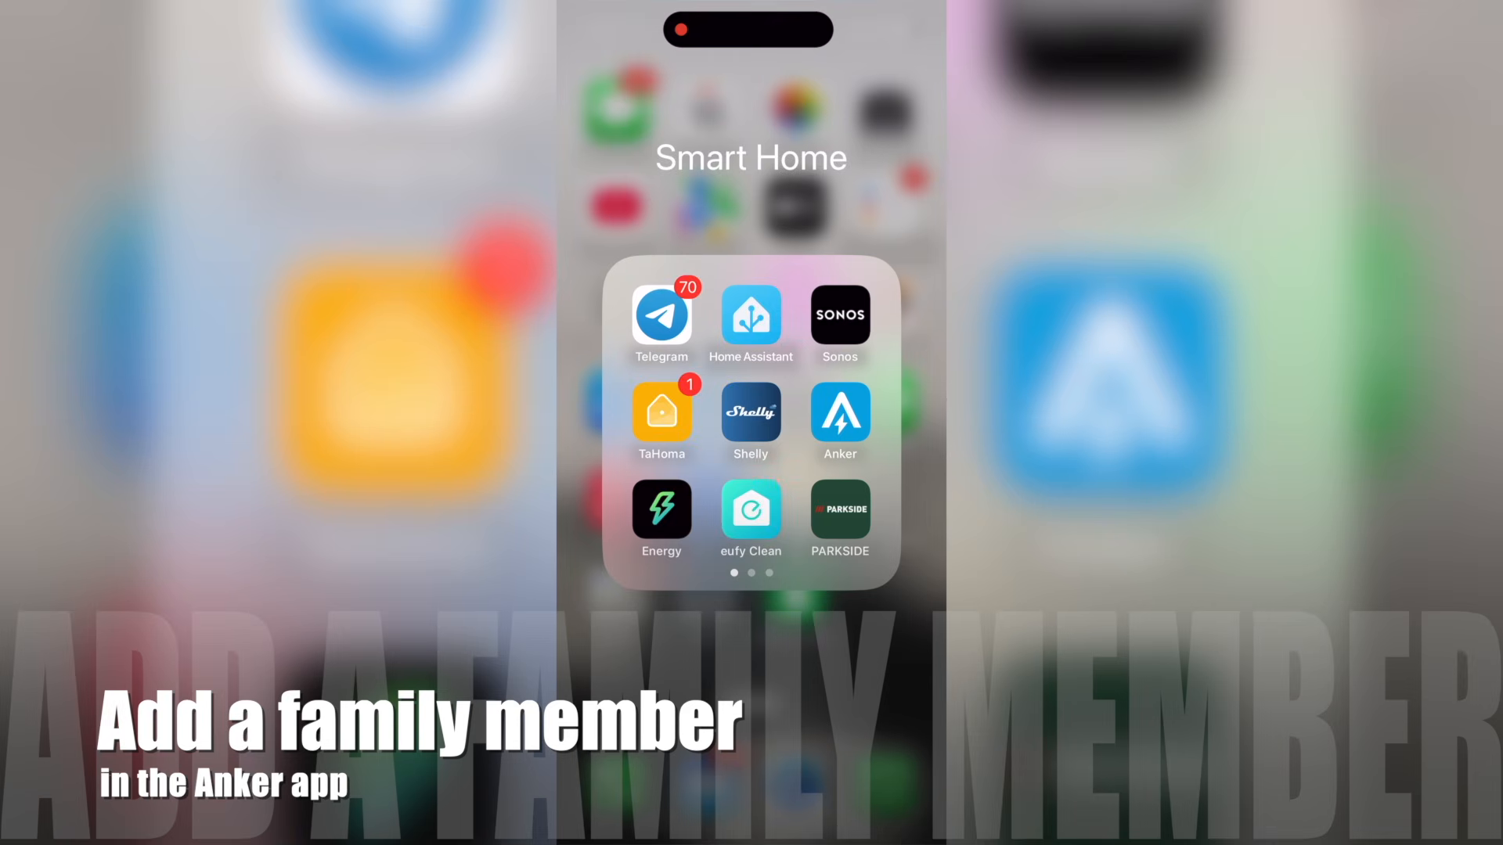
- Switch to the Anker app and open the family member management of the Solarbank 3 Pro system
left_click(840, 412)
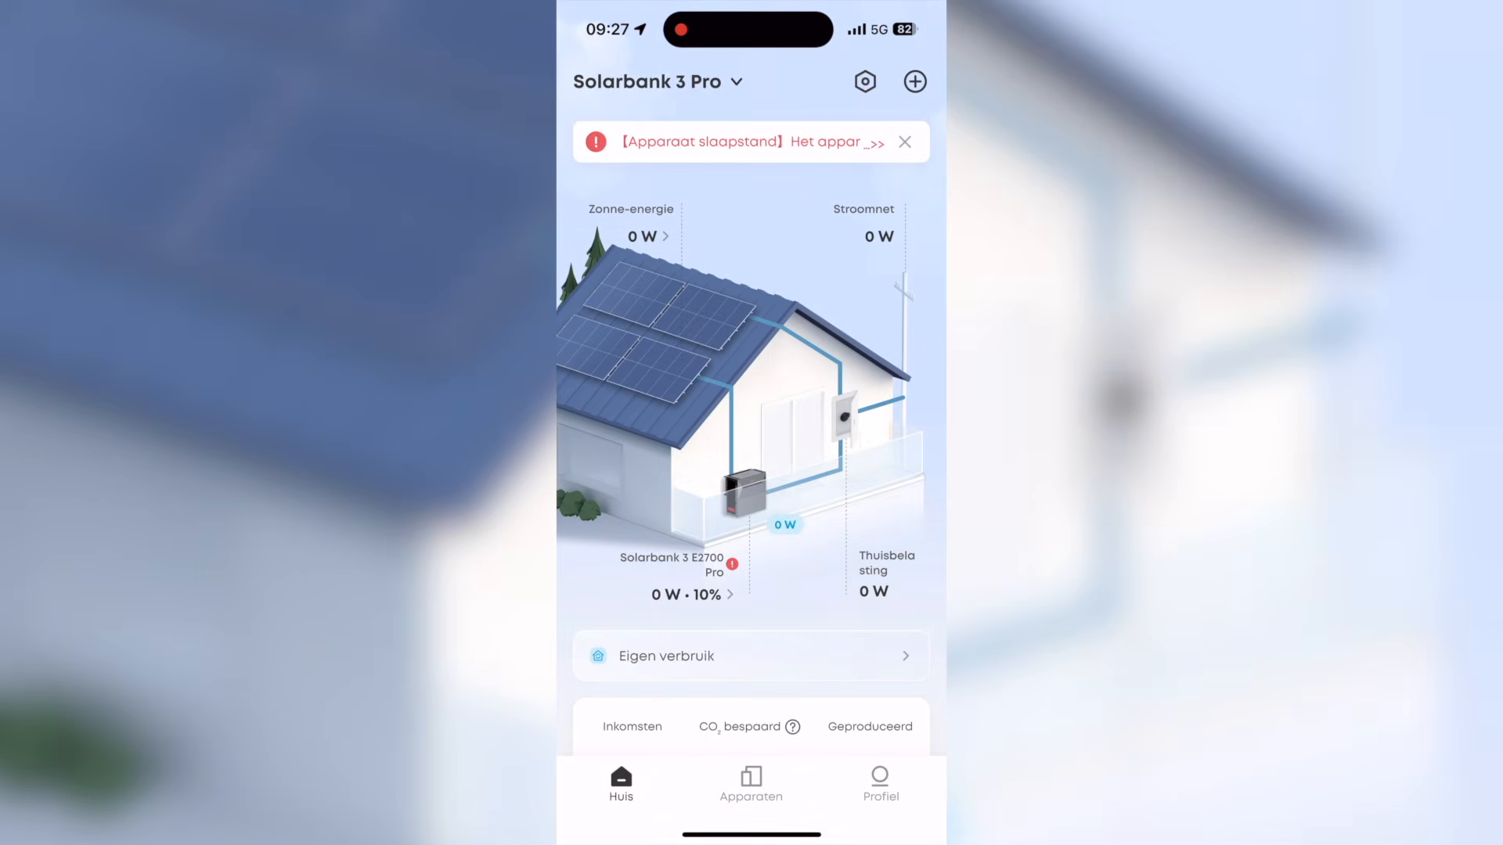
left_click(881, 784)
left_click(705, 387)
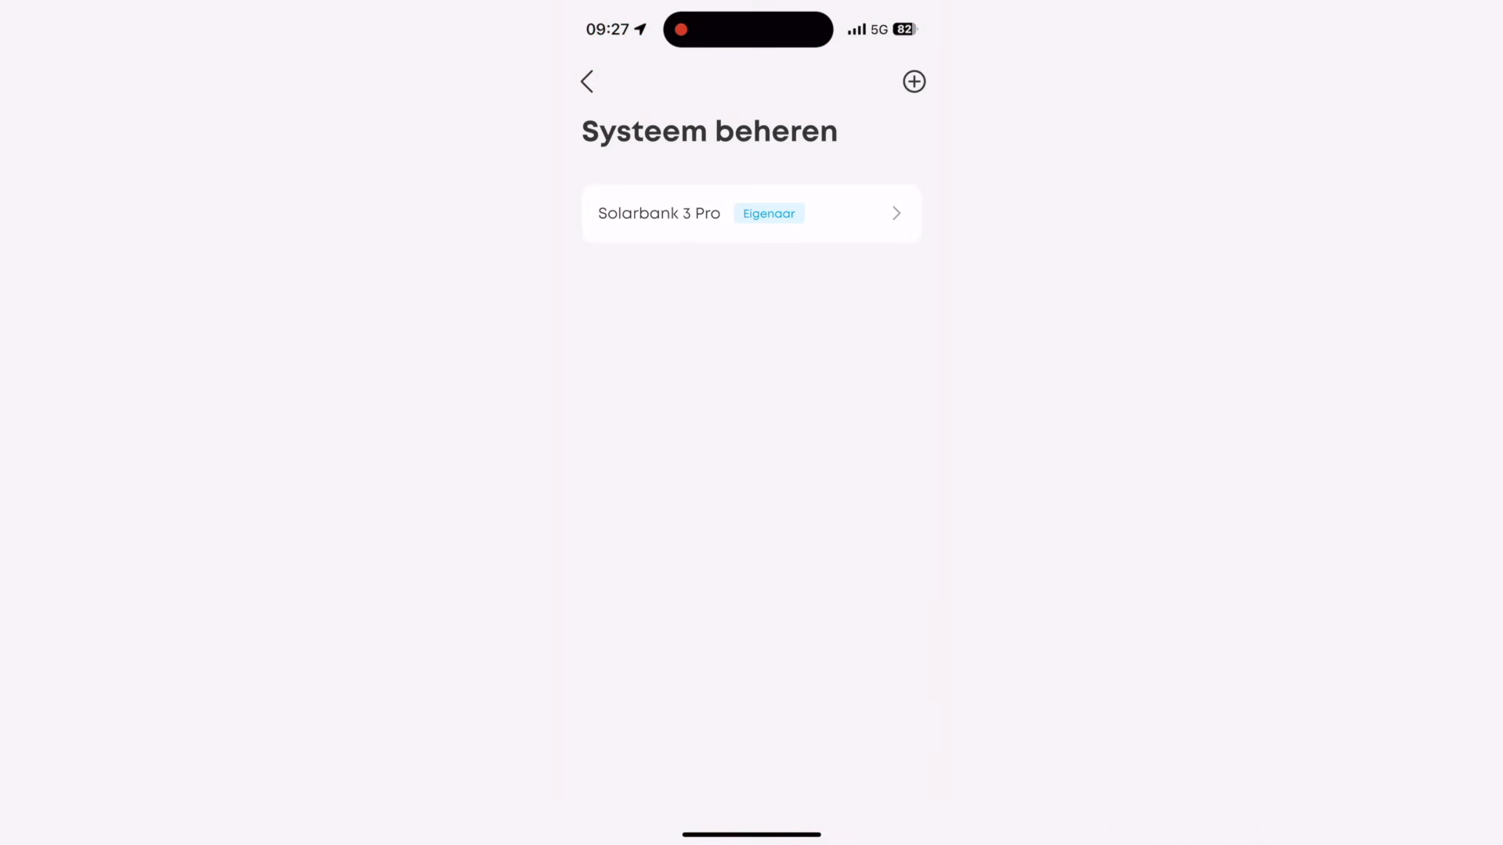
left_click(752, 213)
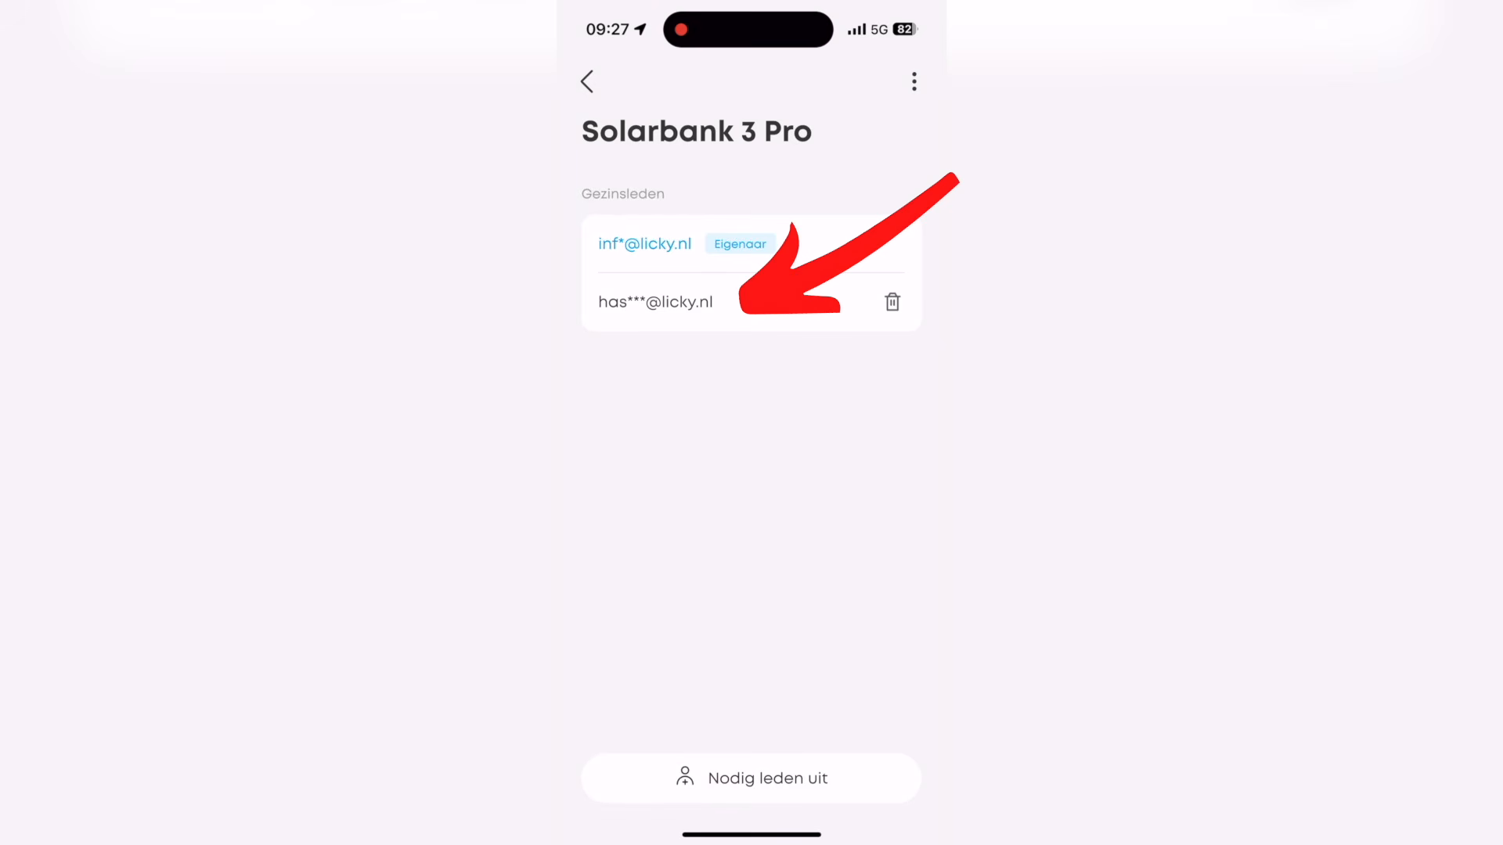
- Fill the member invitation form with a placeholder in the e-mail field and leave it without sending the invitation
left_click(751, 779)
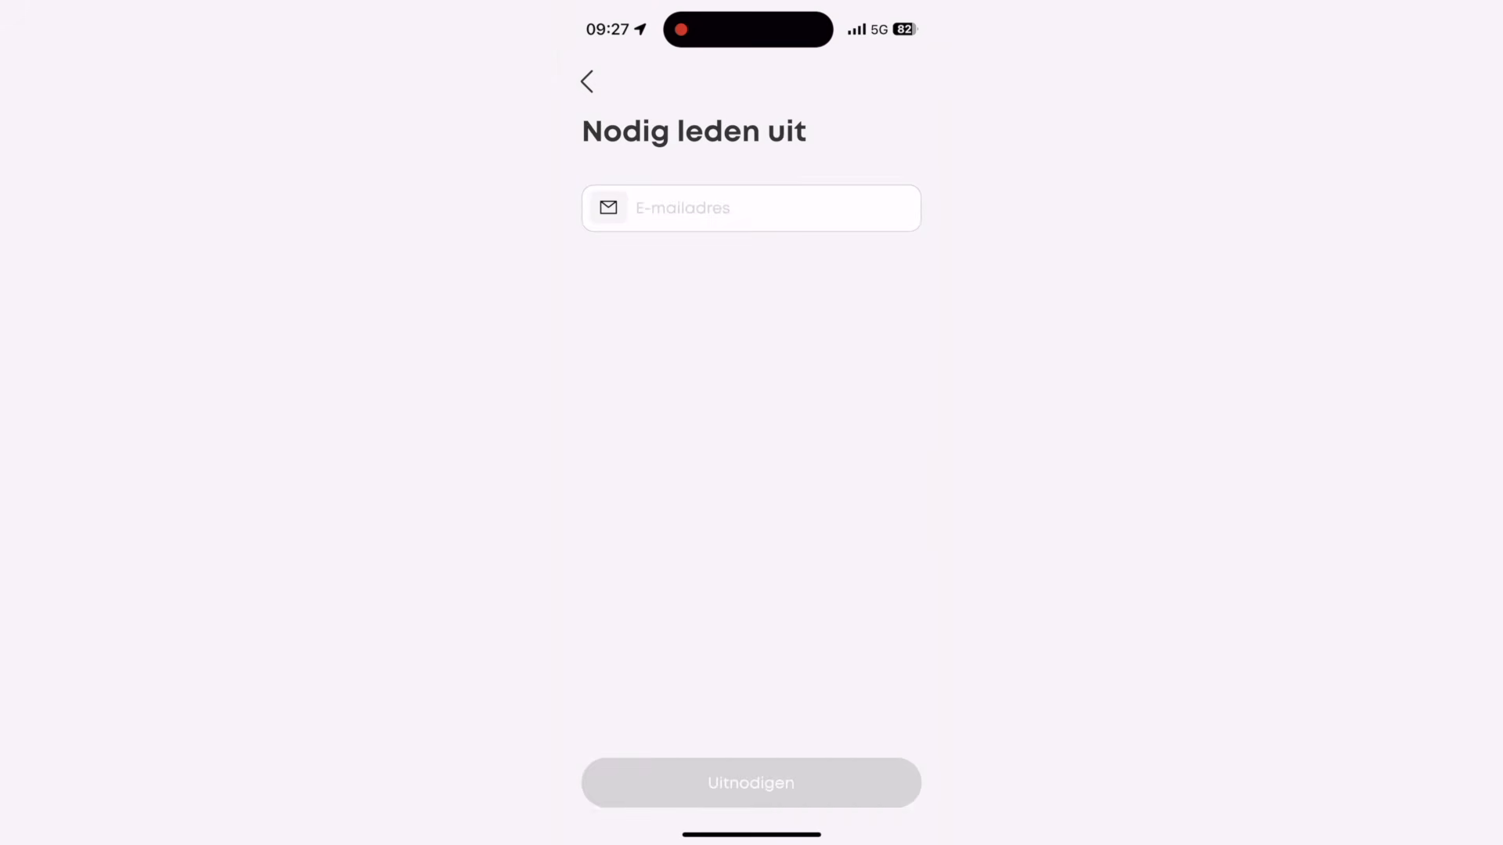
left_click(752, 208)
type("email")
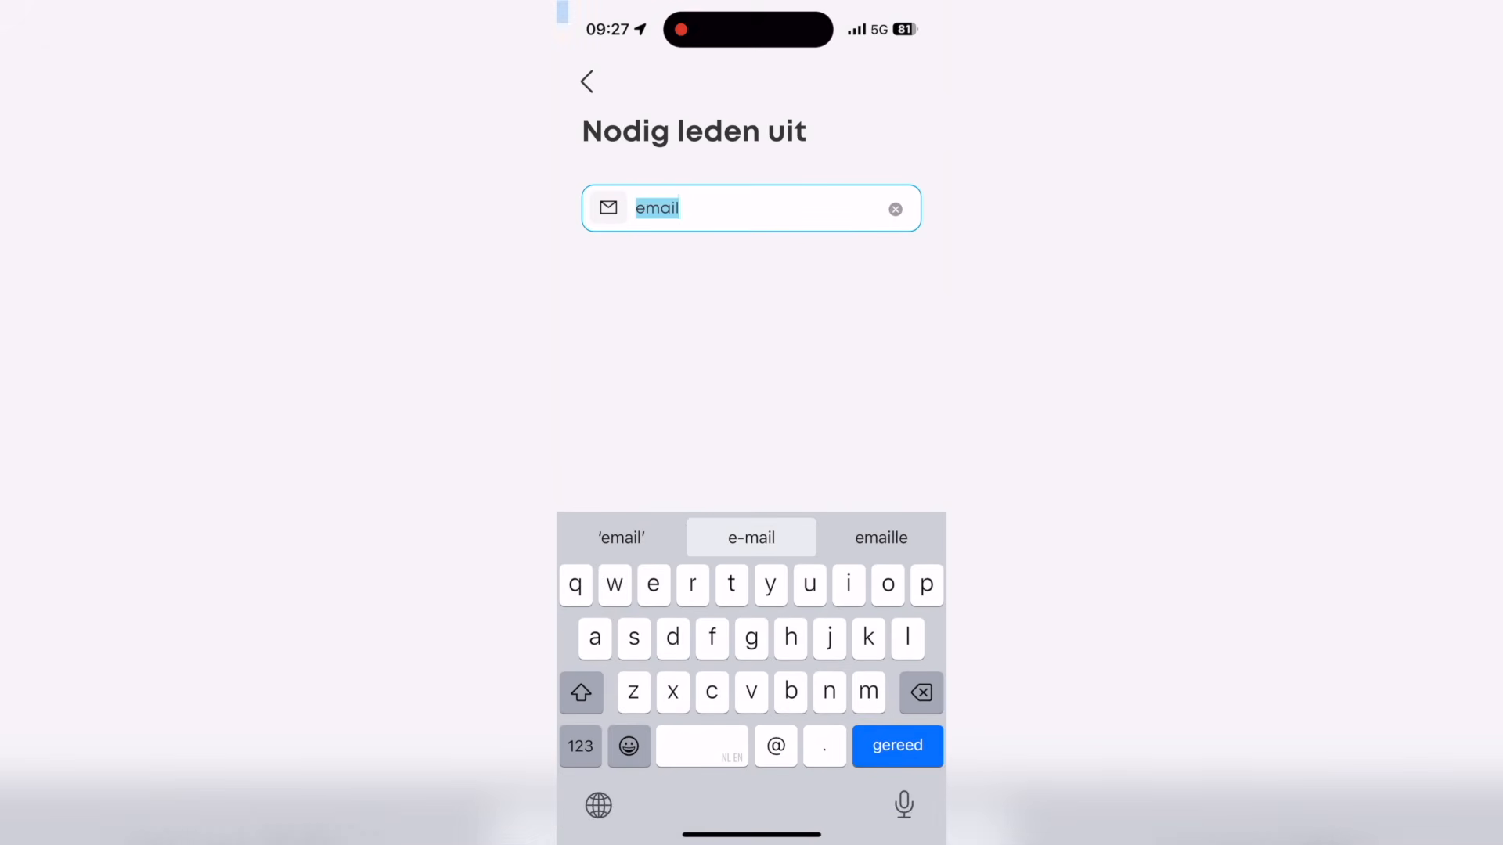
key("Return")
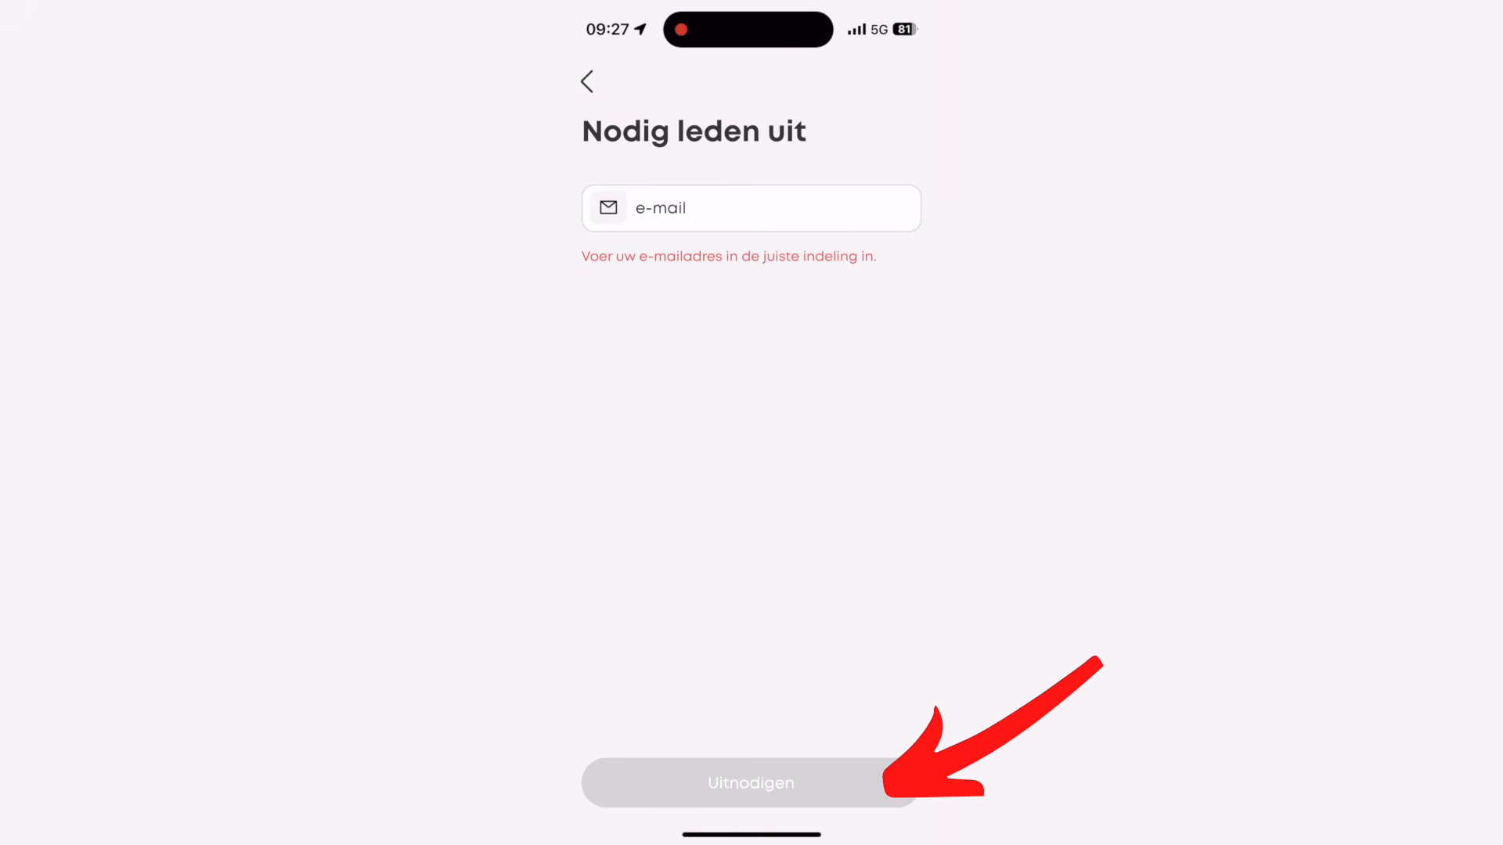
left_click(587, 81)
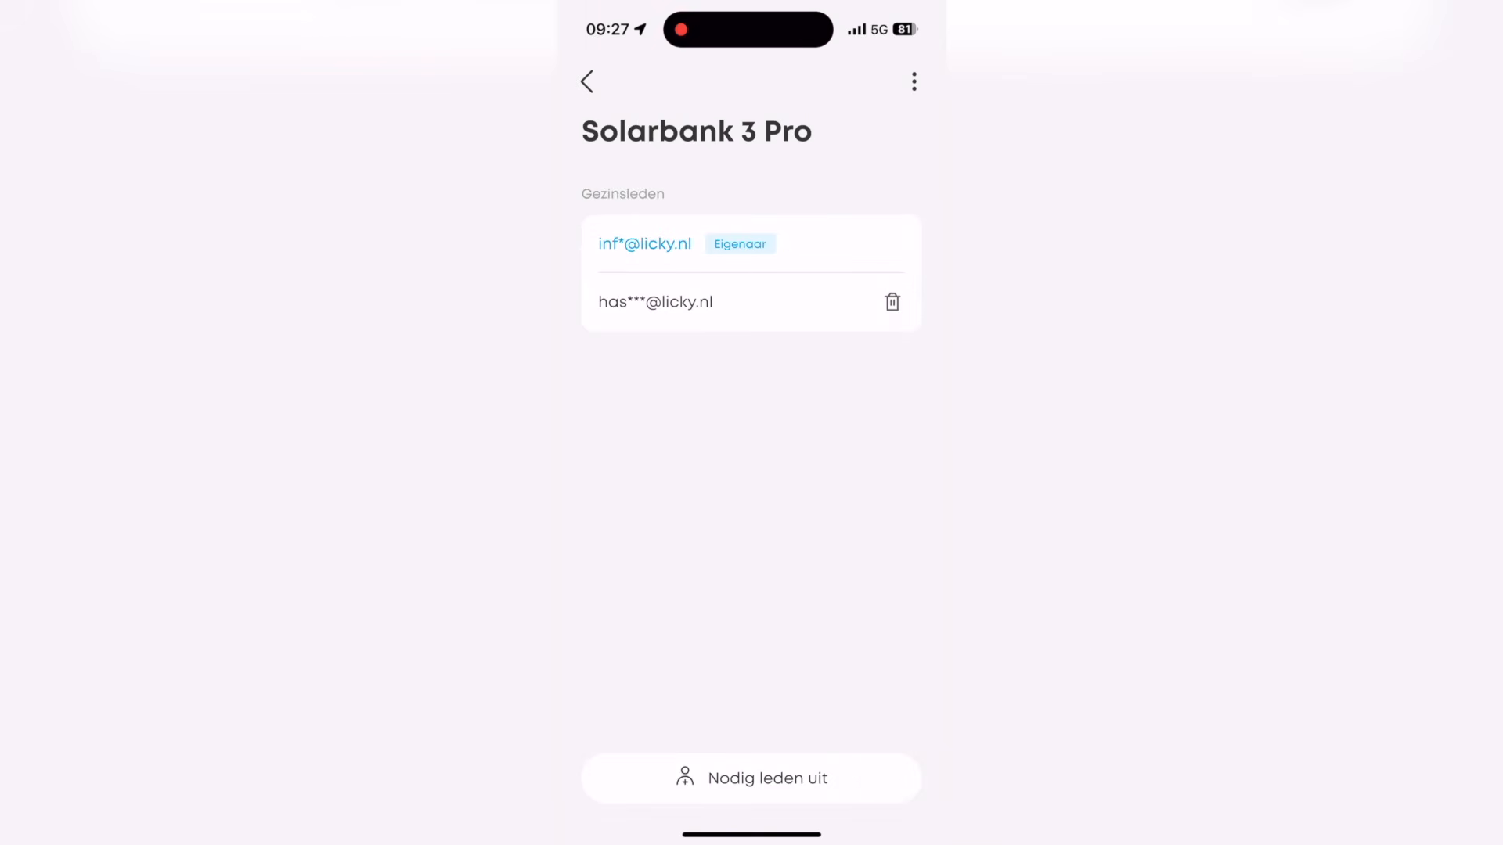
- Go back to the profile and open its system notifications
left_click(587, 81)
left_click(587, 81)
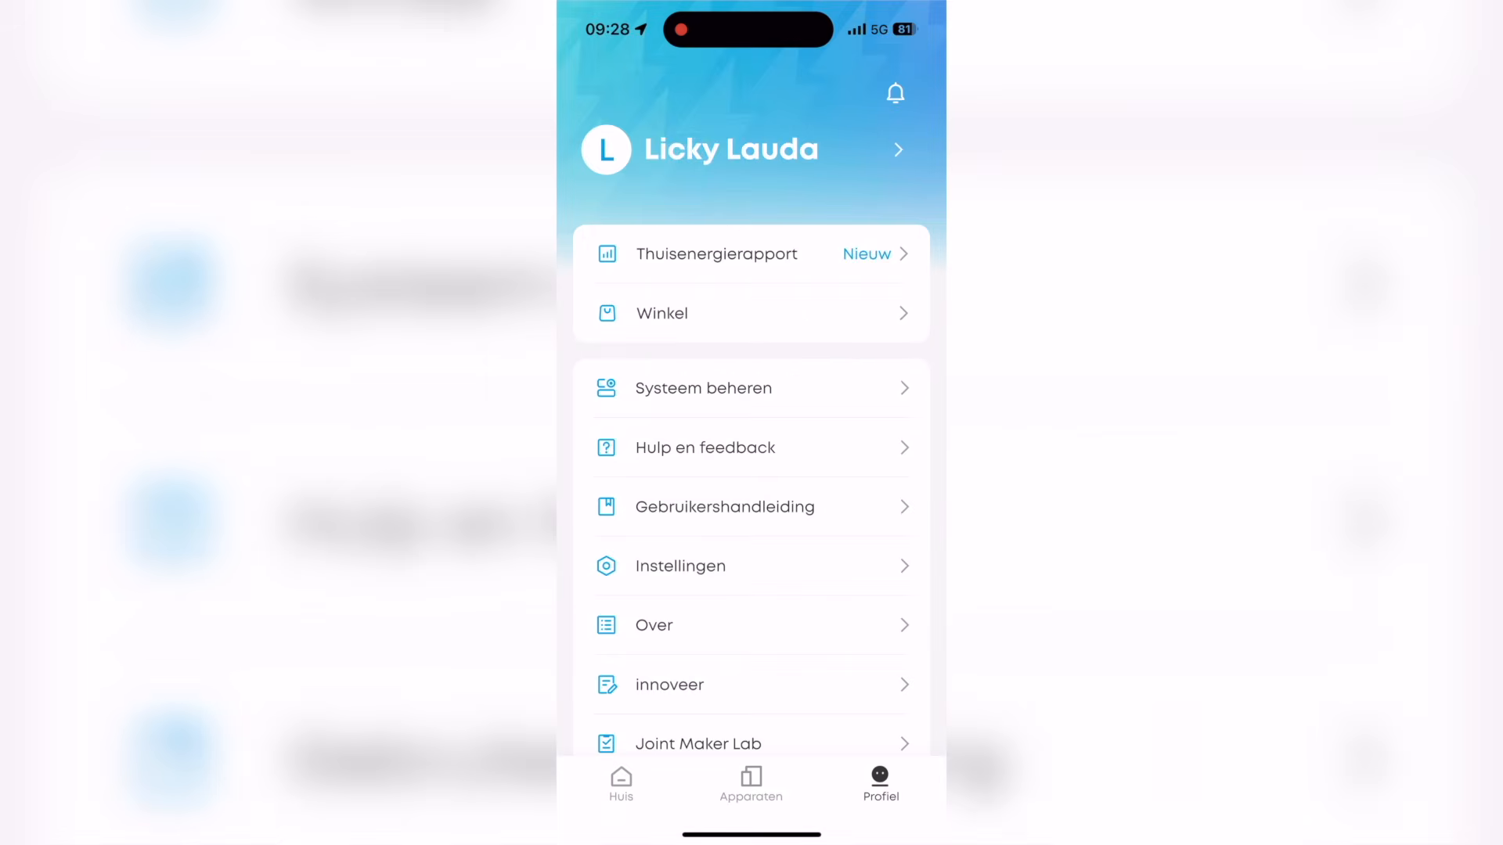
left_click(896, 93)
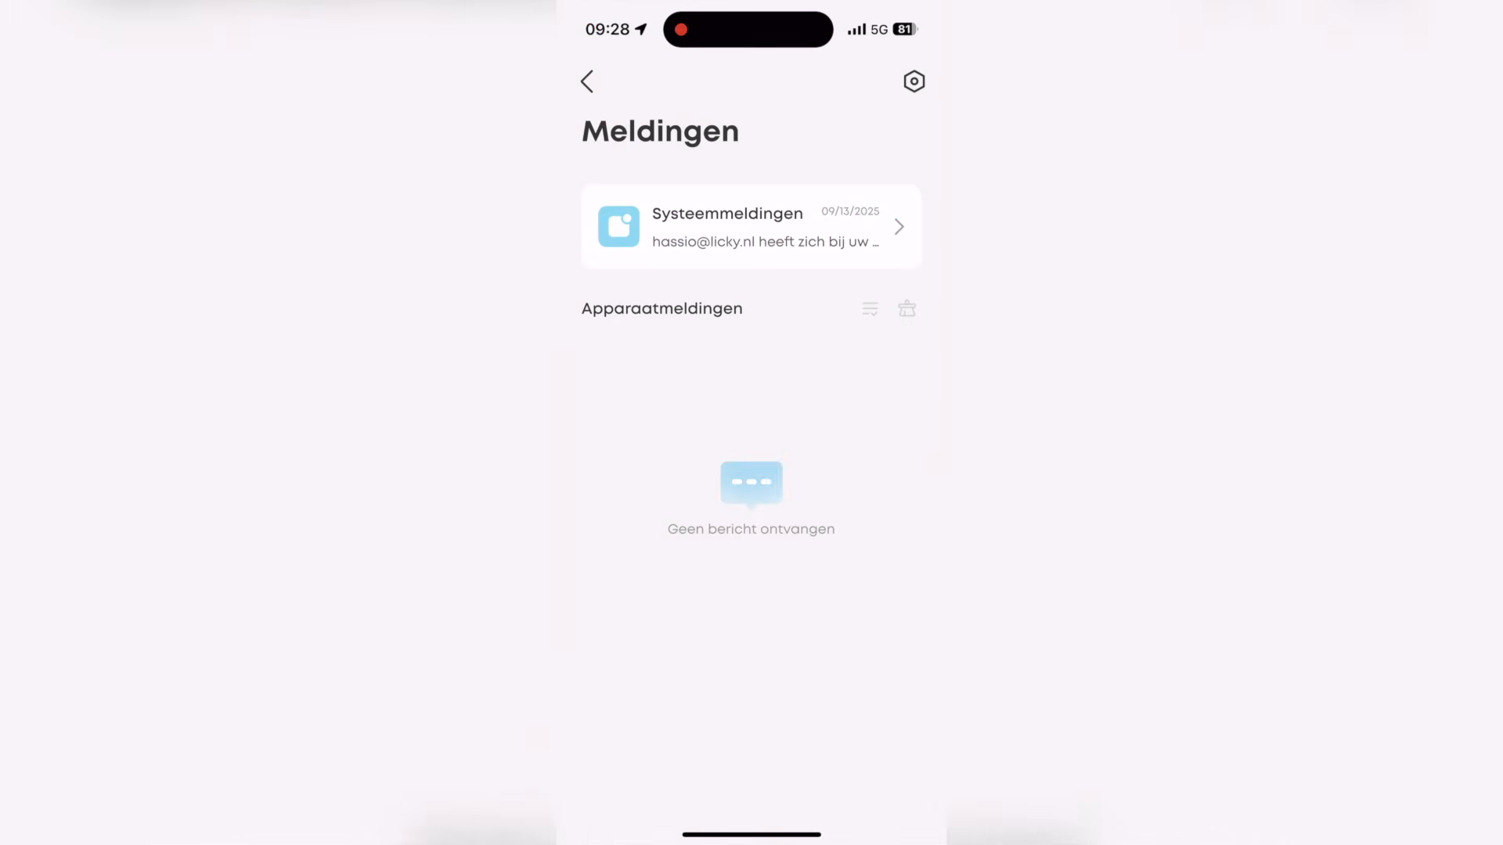
left_click(750, 227)
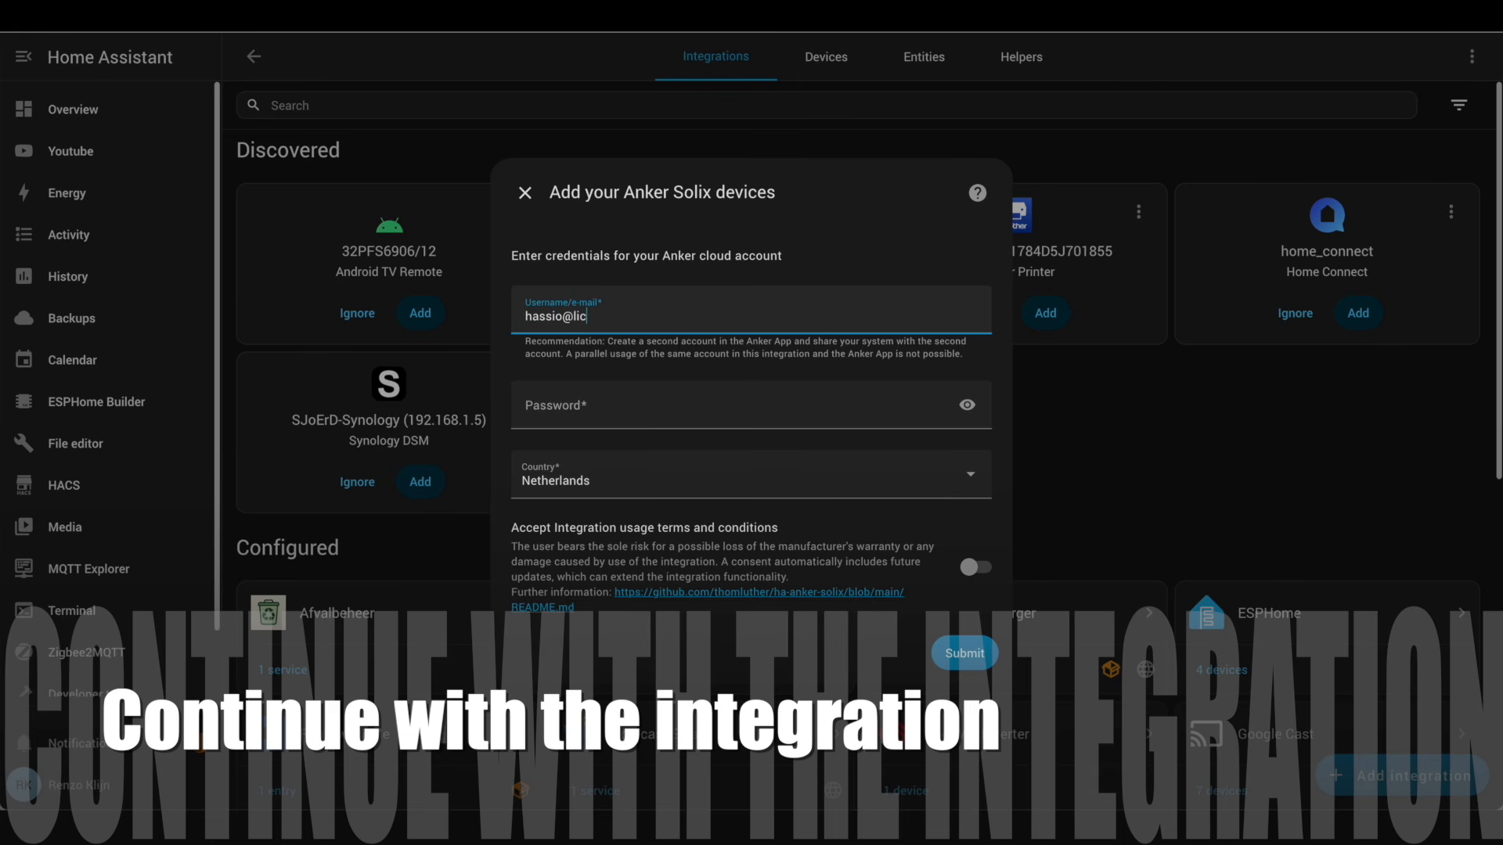
- Enter the second Anker account's e-mail and password in the integration login, accept the usage terms and submit the credentials
type("l")
left_click(713, 401)
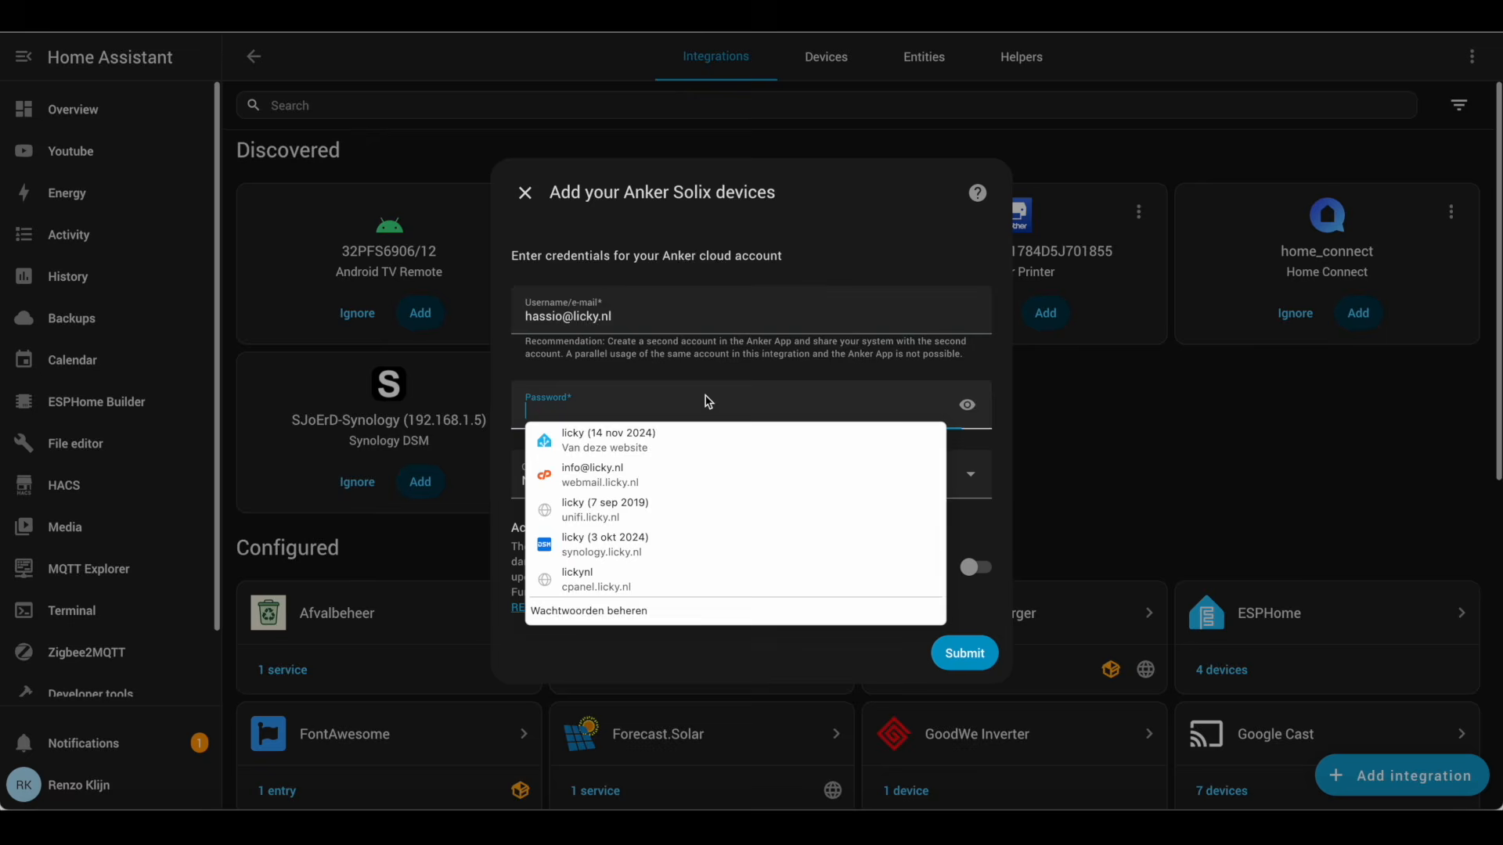
type("•")
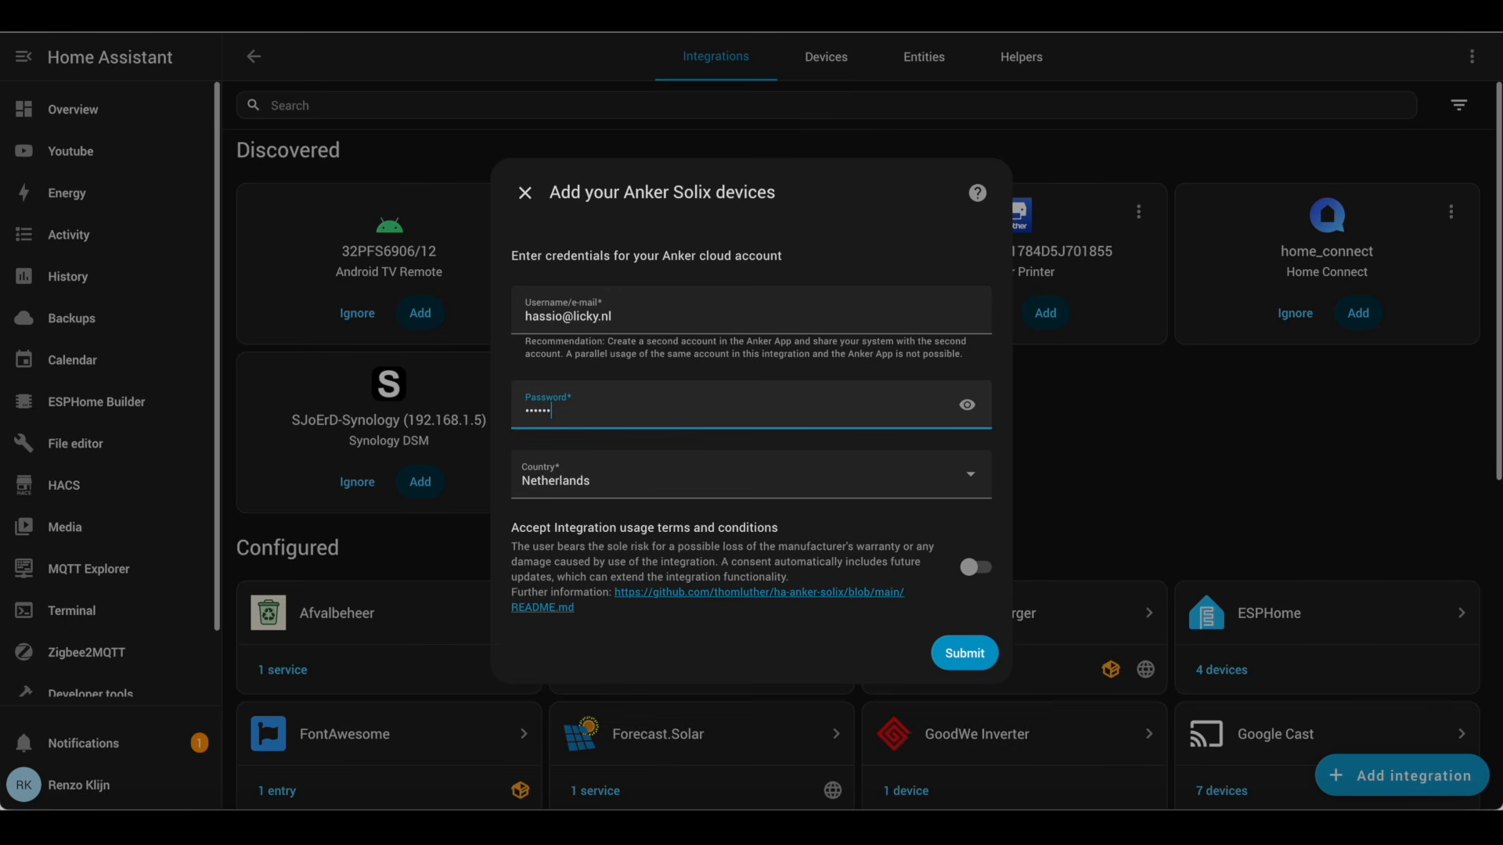
left_click(978, 667)
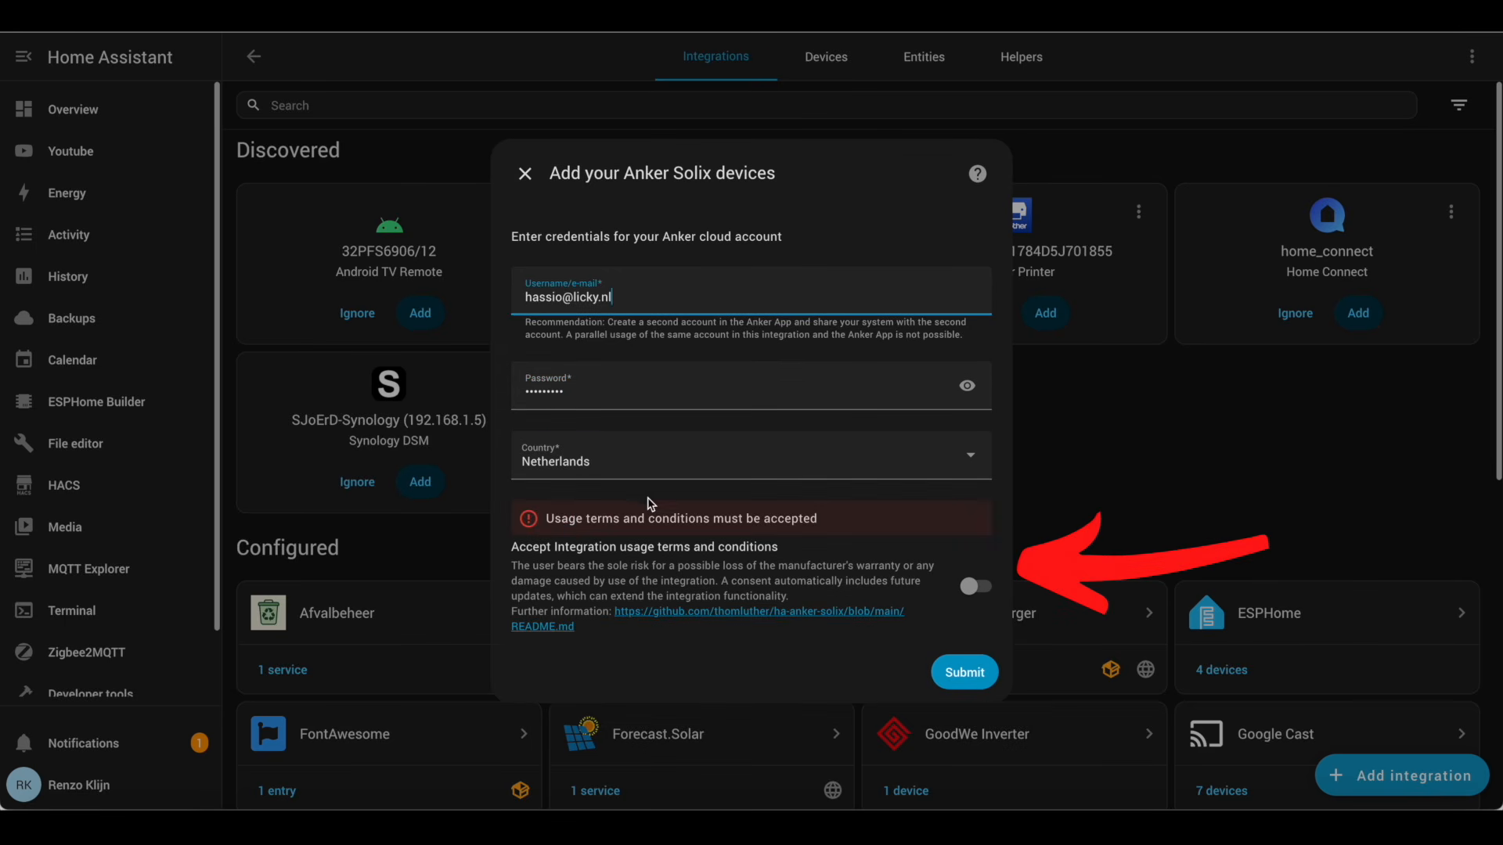
left_click(975, 586)
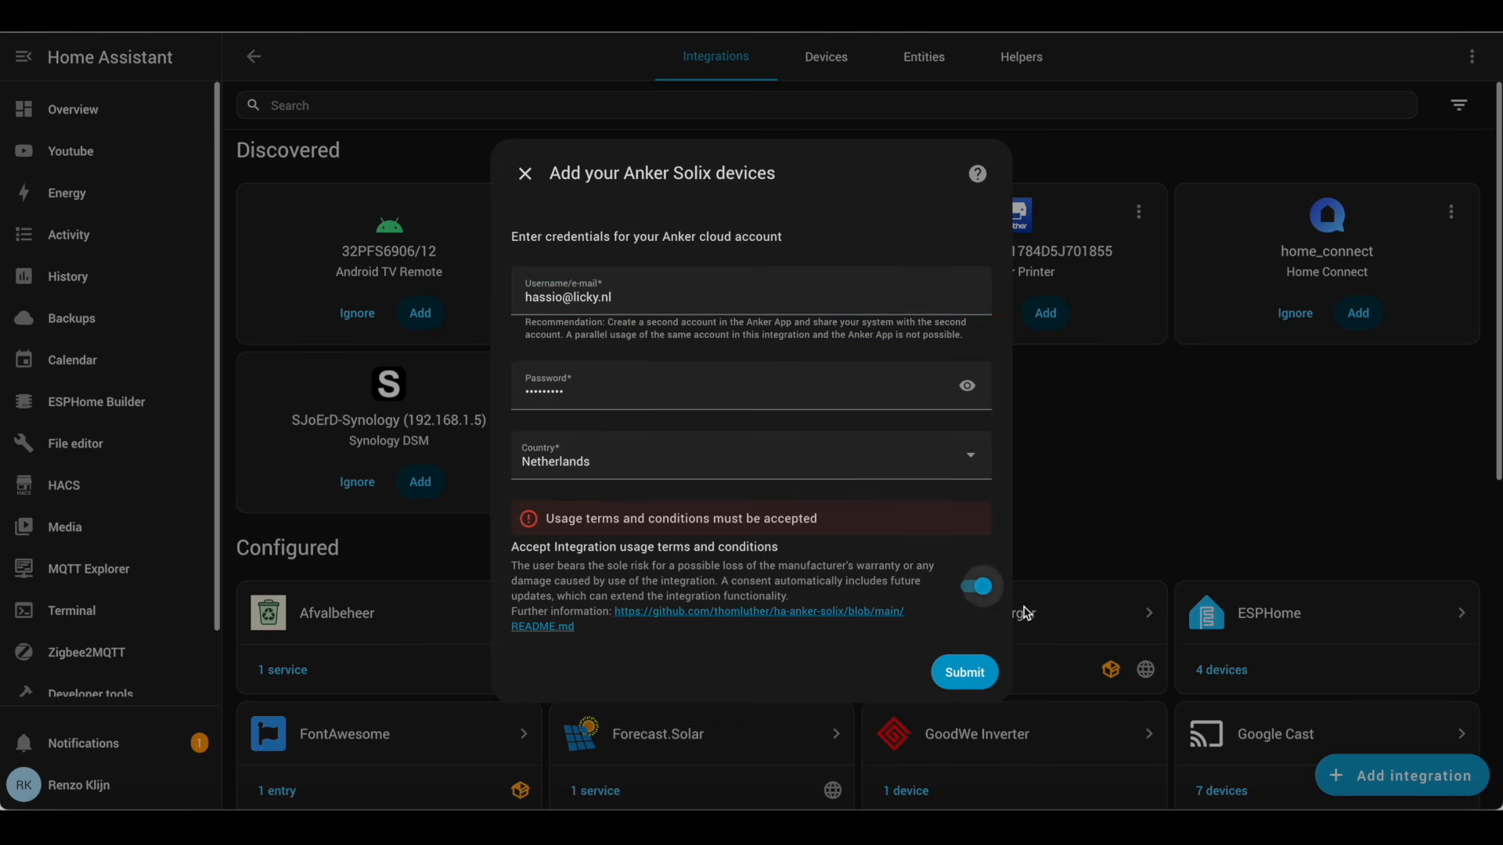
left_click(965, 677)
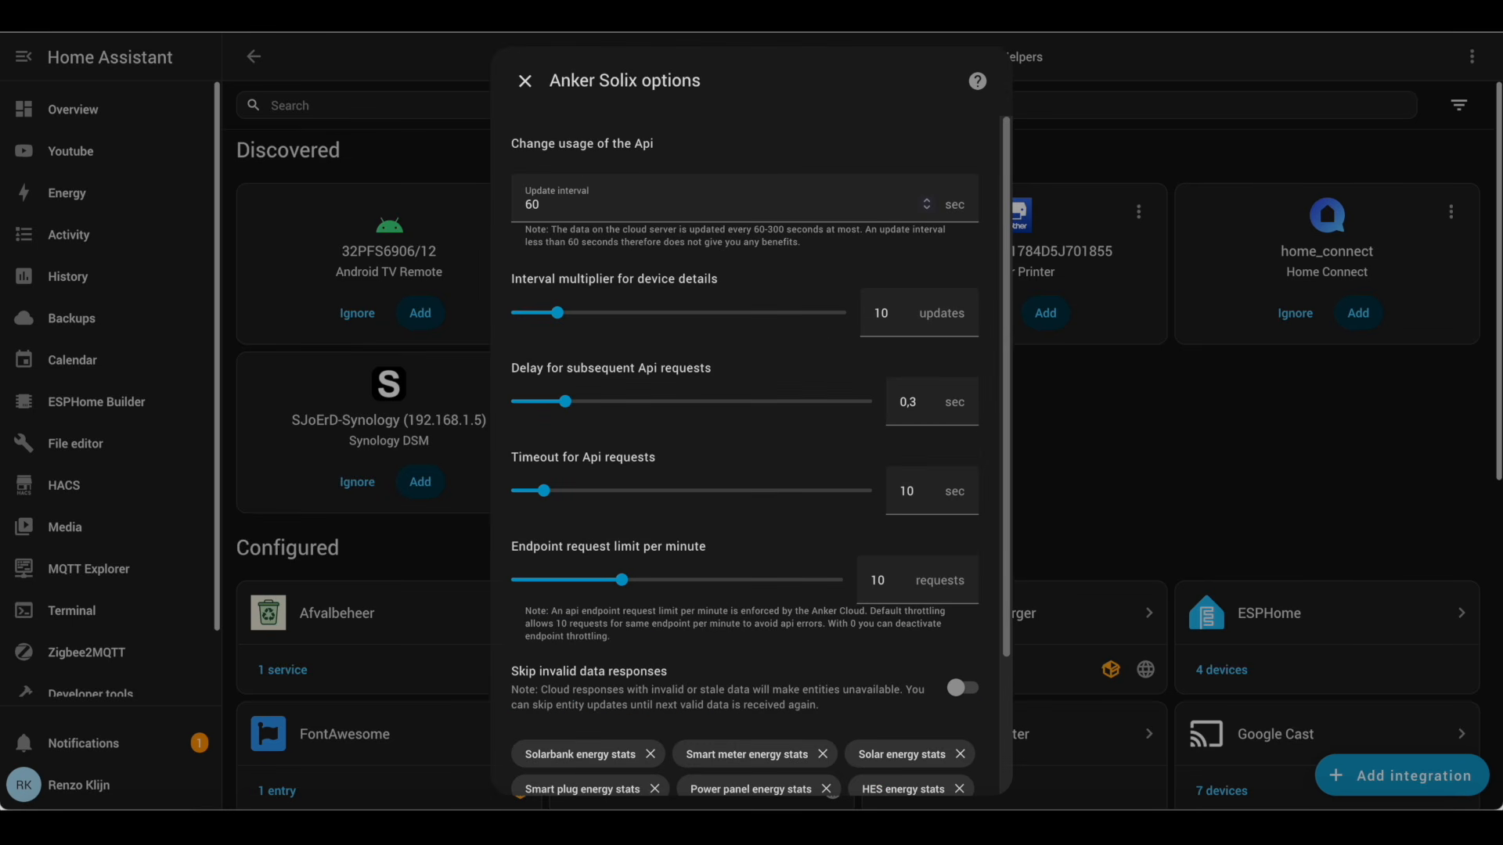
- Review the Anker Solix API usage options and submit them with their default values
scroll(900, 526, "down", 1)
scroll(901, 523, "up", 1)
scroll(799, 705, "down", 3)
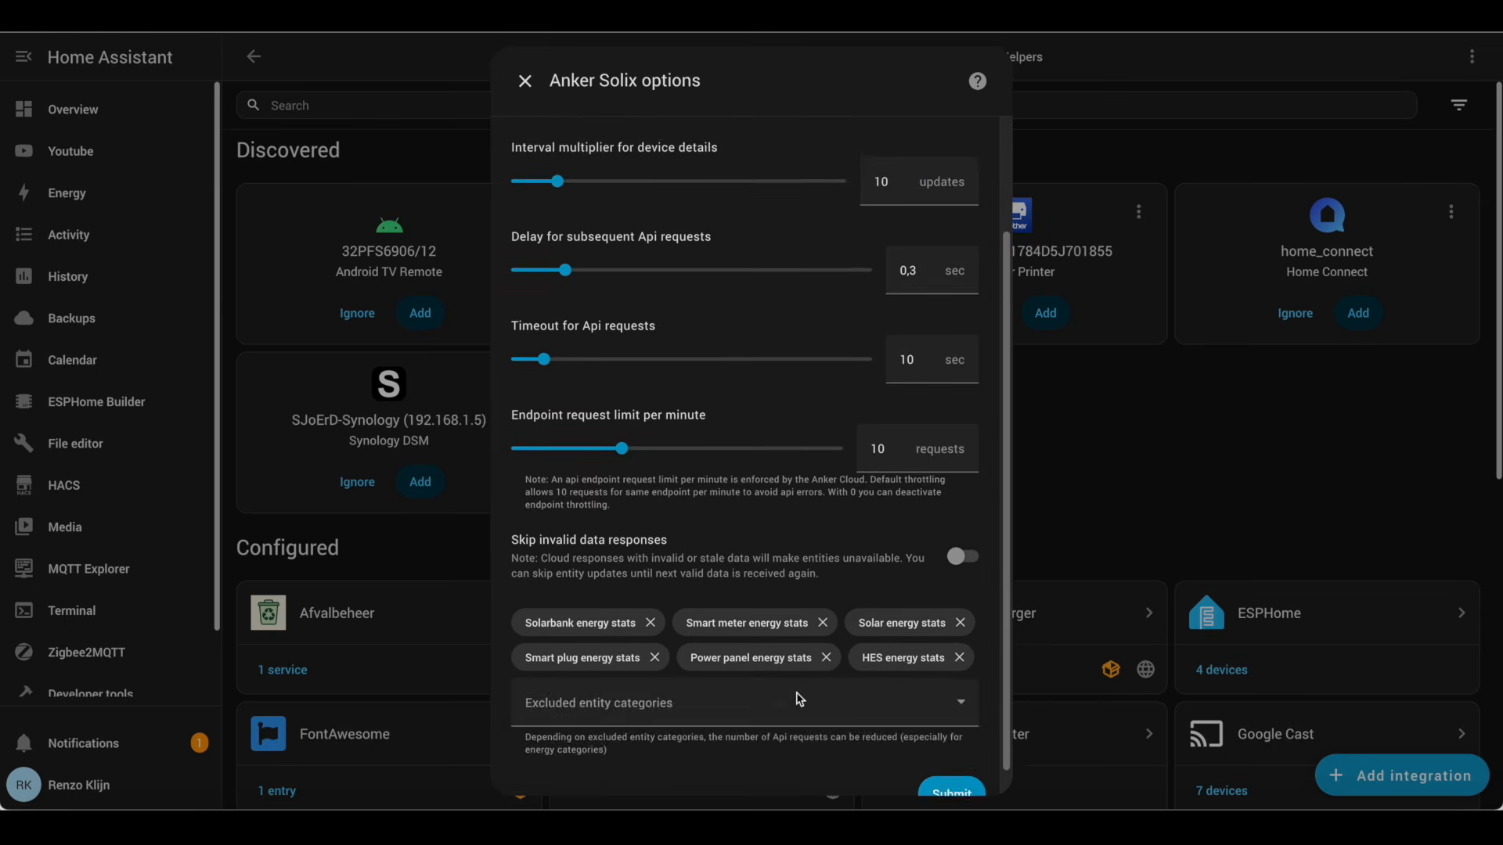
left_click(951, 765)
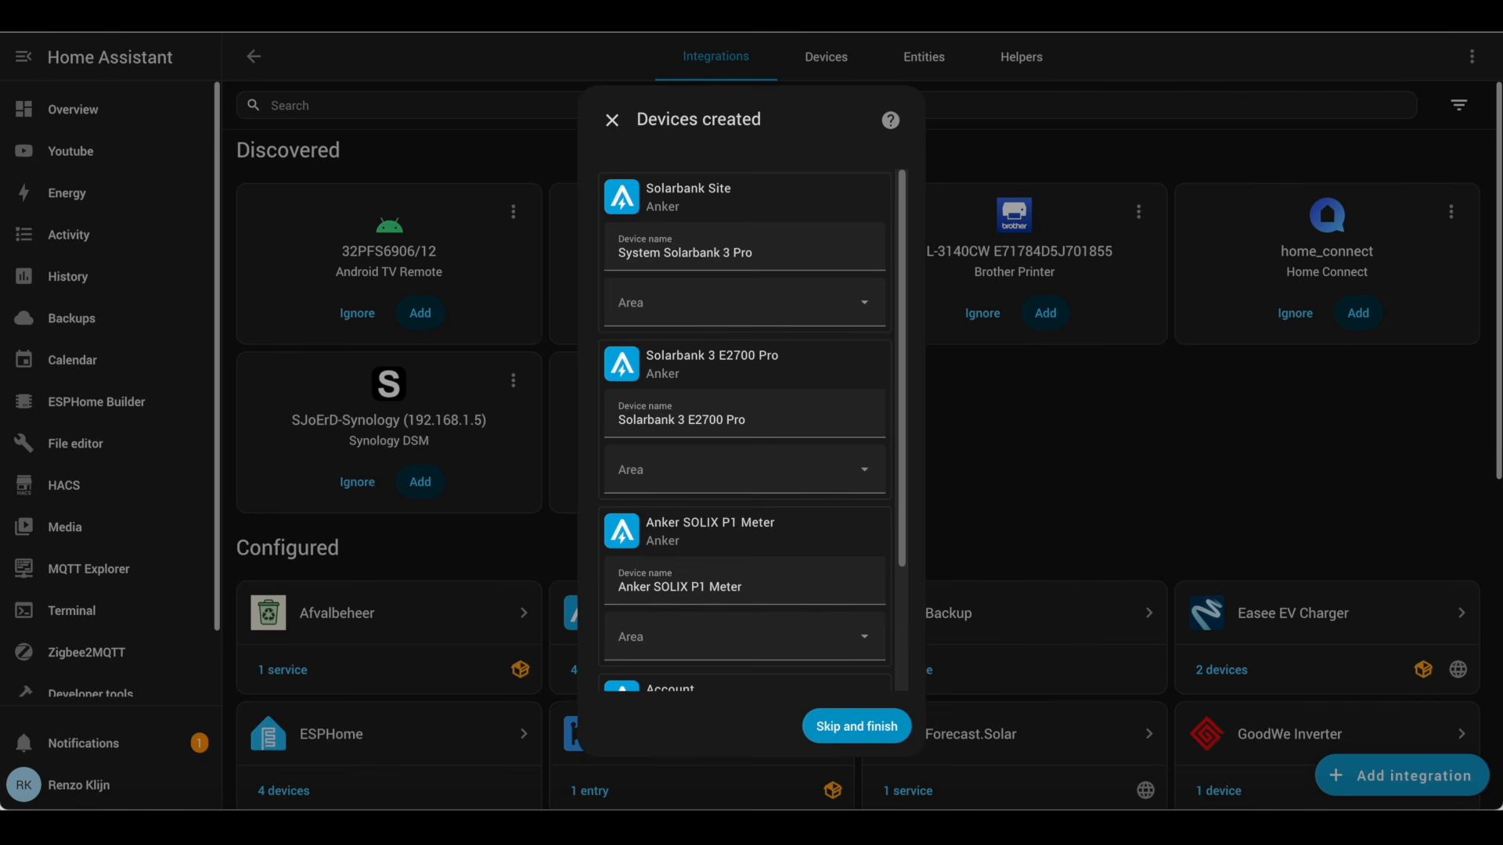
- Review the created Anker devices and finish the integration setup without assigning areas
scroll(862, 485, "down", 1)
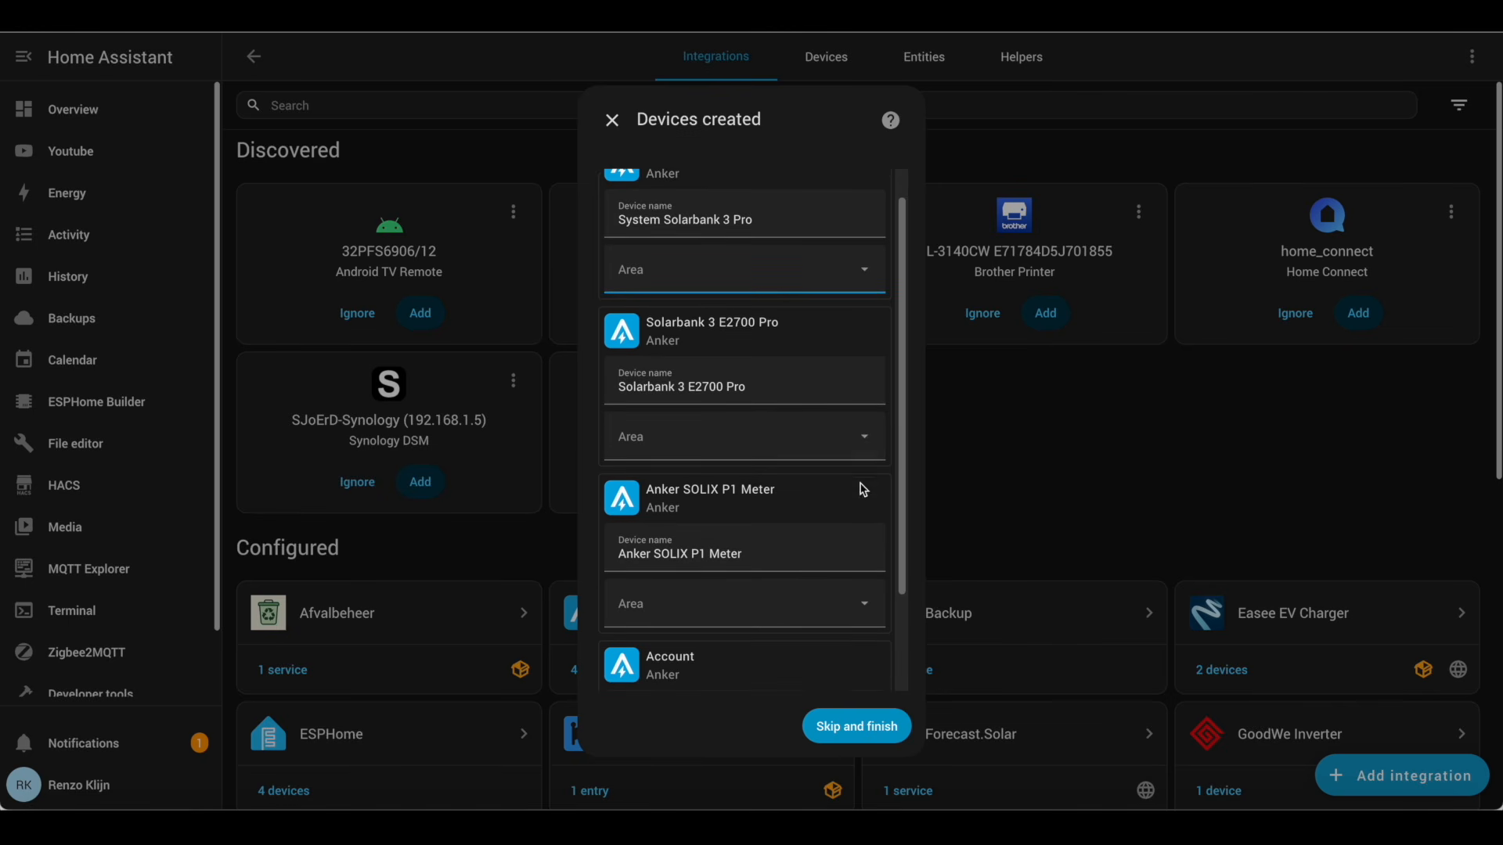
scroll(782, 358, "up", 1)
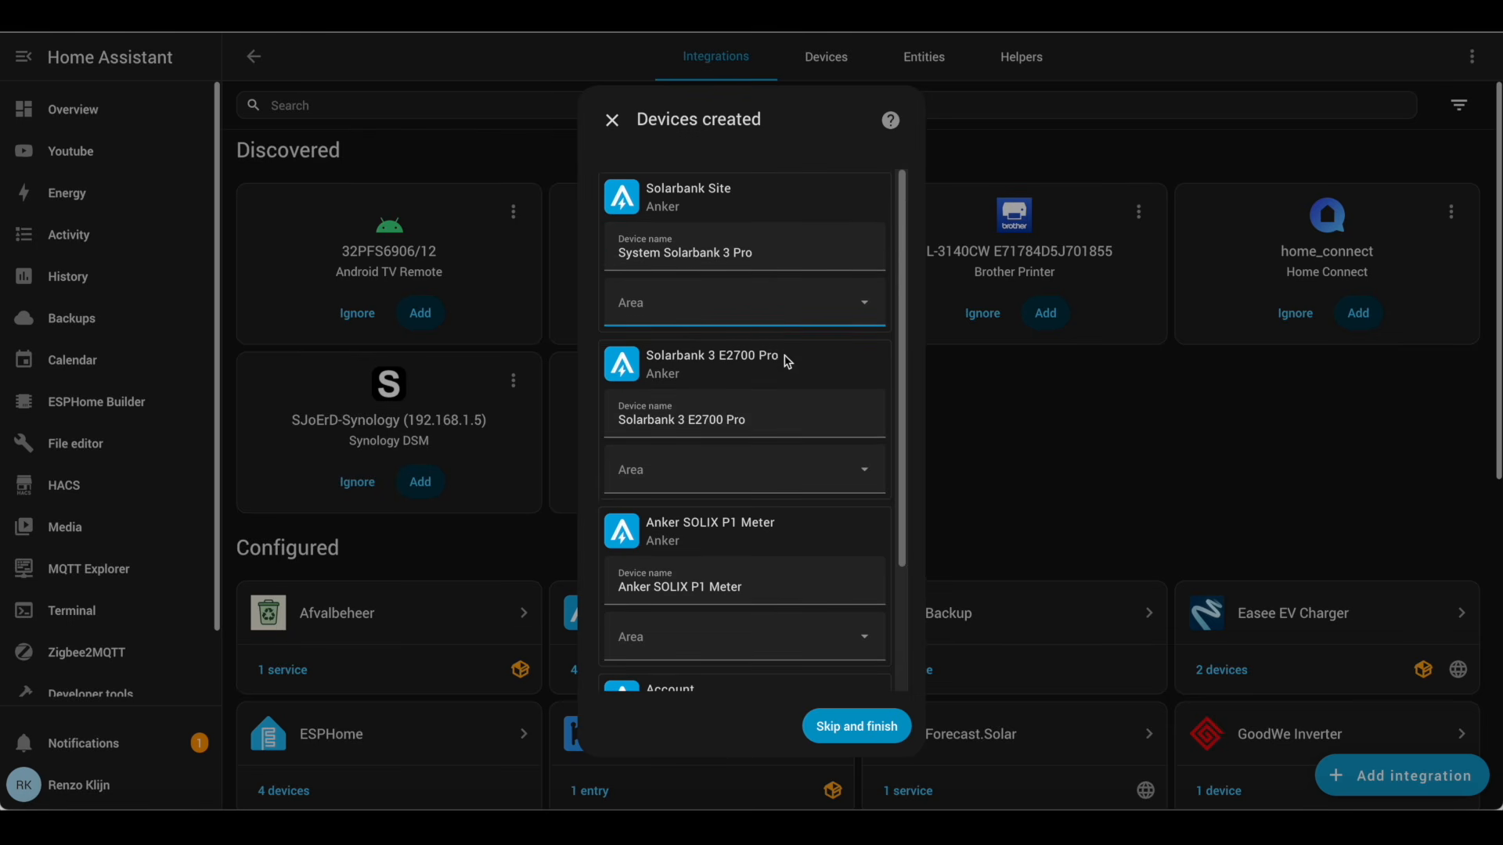
scroll(829, 439, "down", 1)
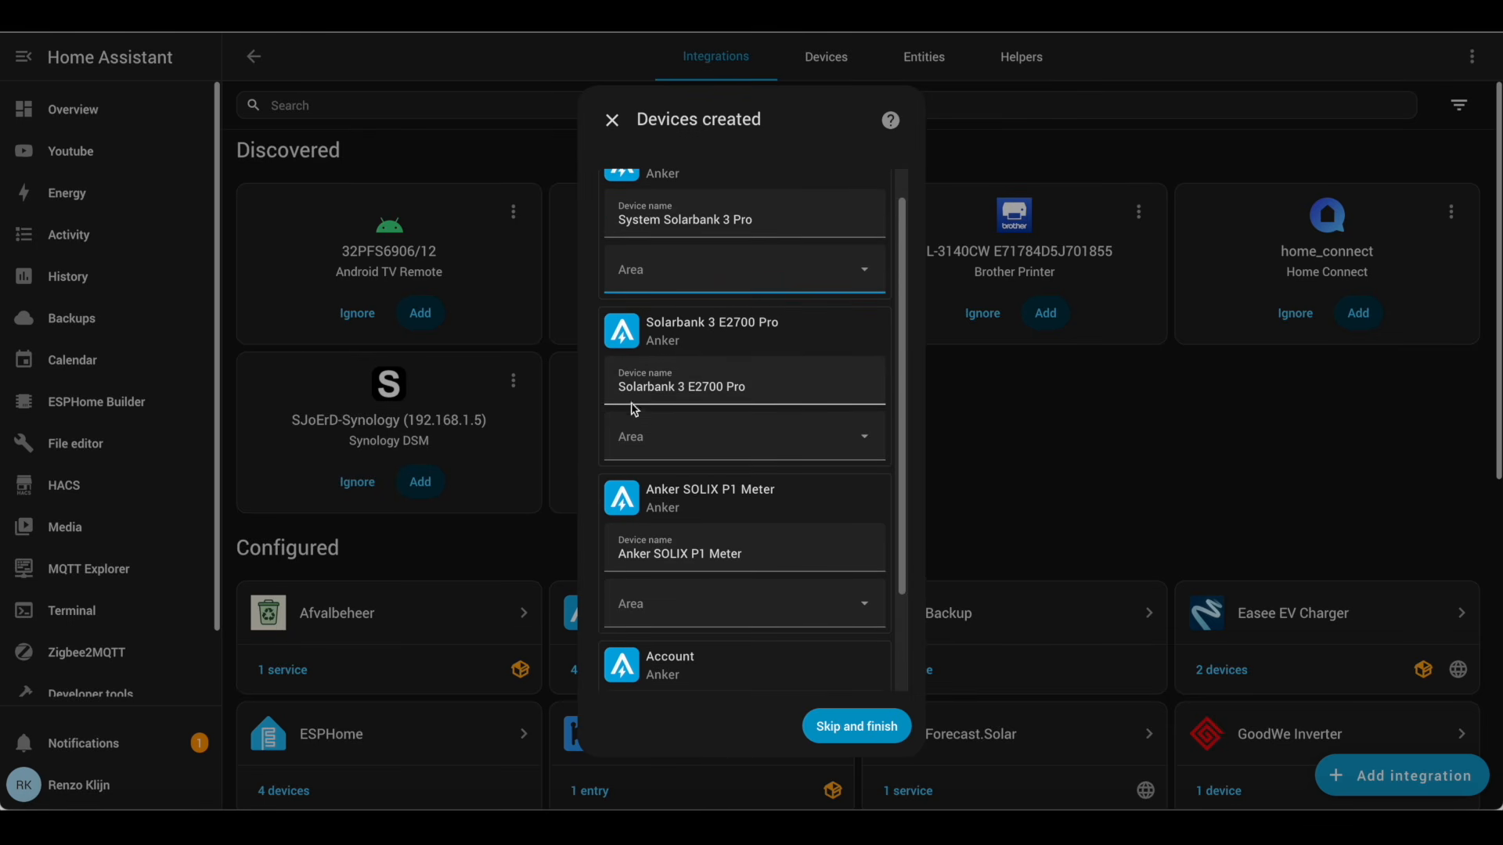
scroll(852, 429, "down", 1)
scroll(829, 477, "down", 2)
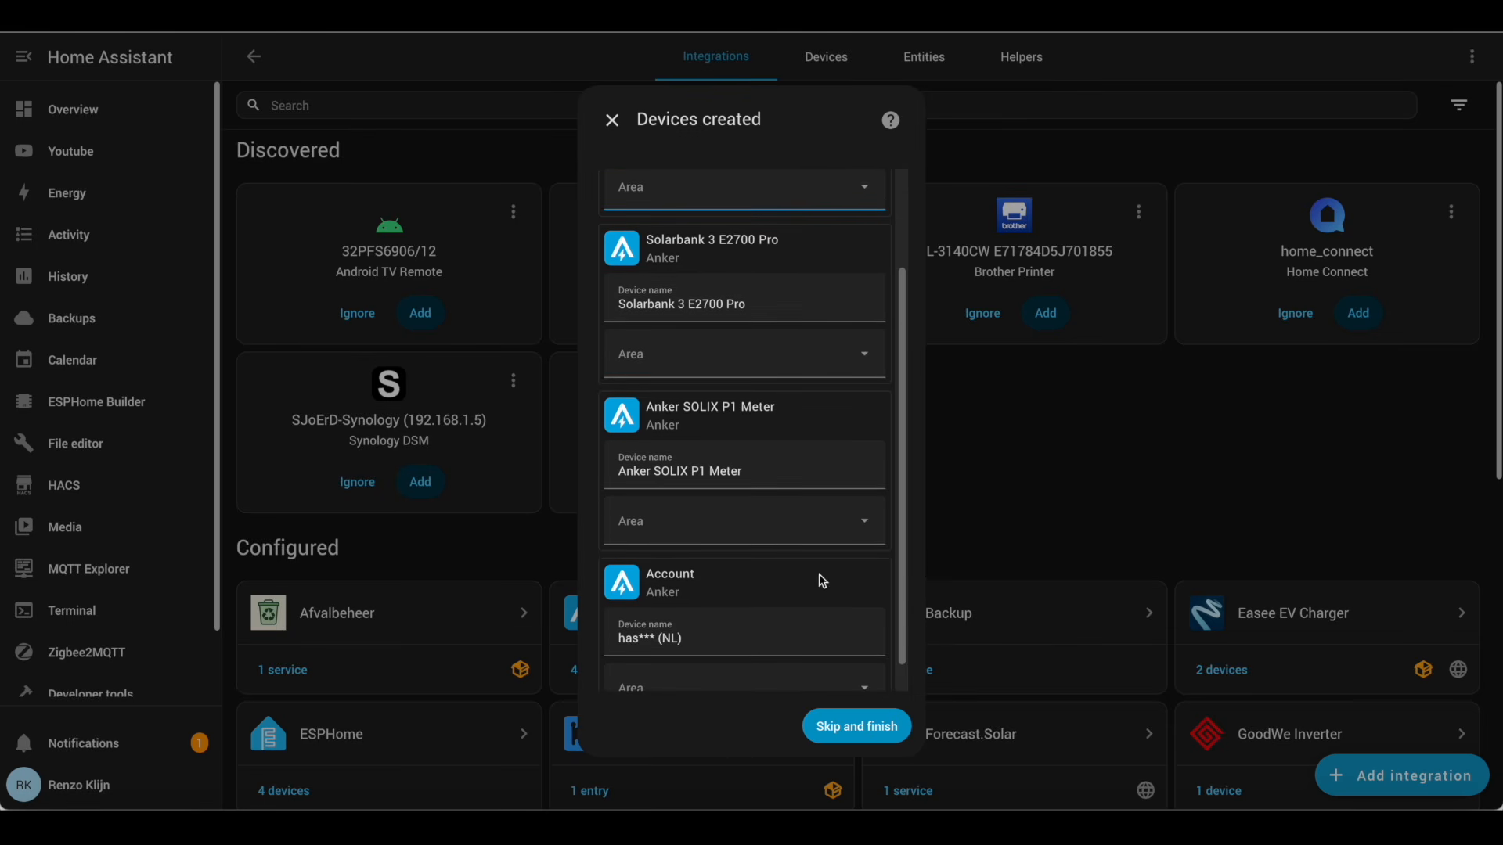
scroll(818, 580, "down", 1)
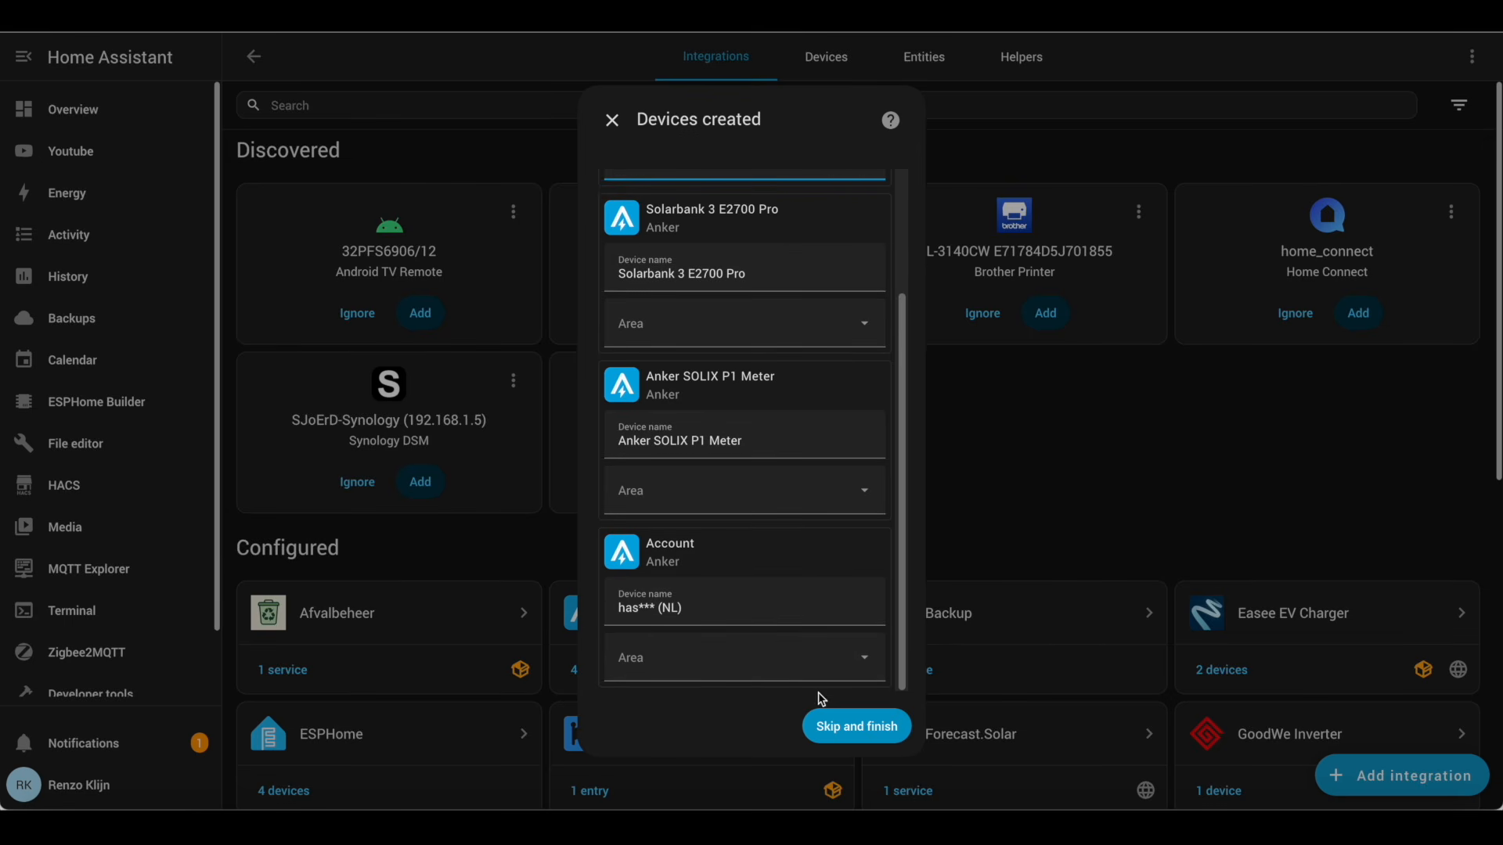
left_click(872, 737)
- Open the Overview dashboard and examine the Anker SOLIX P1 Meter's grid export and import
left_click(106, 115)
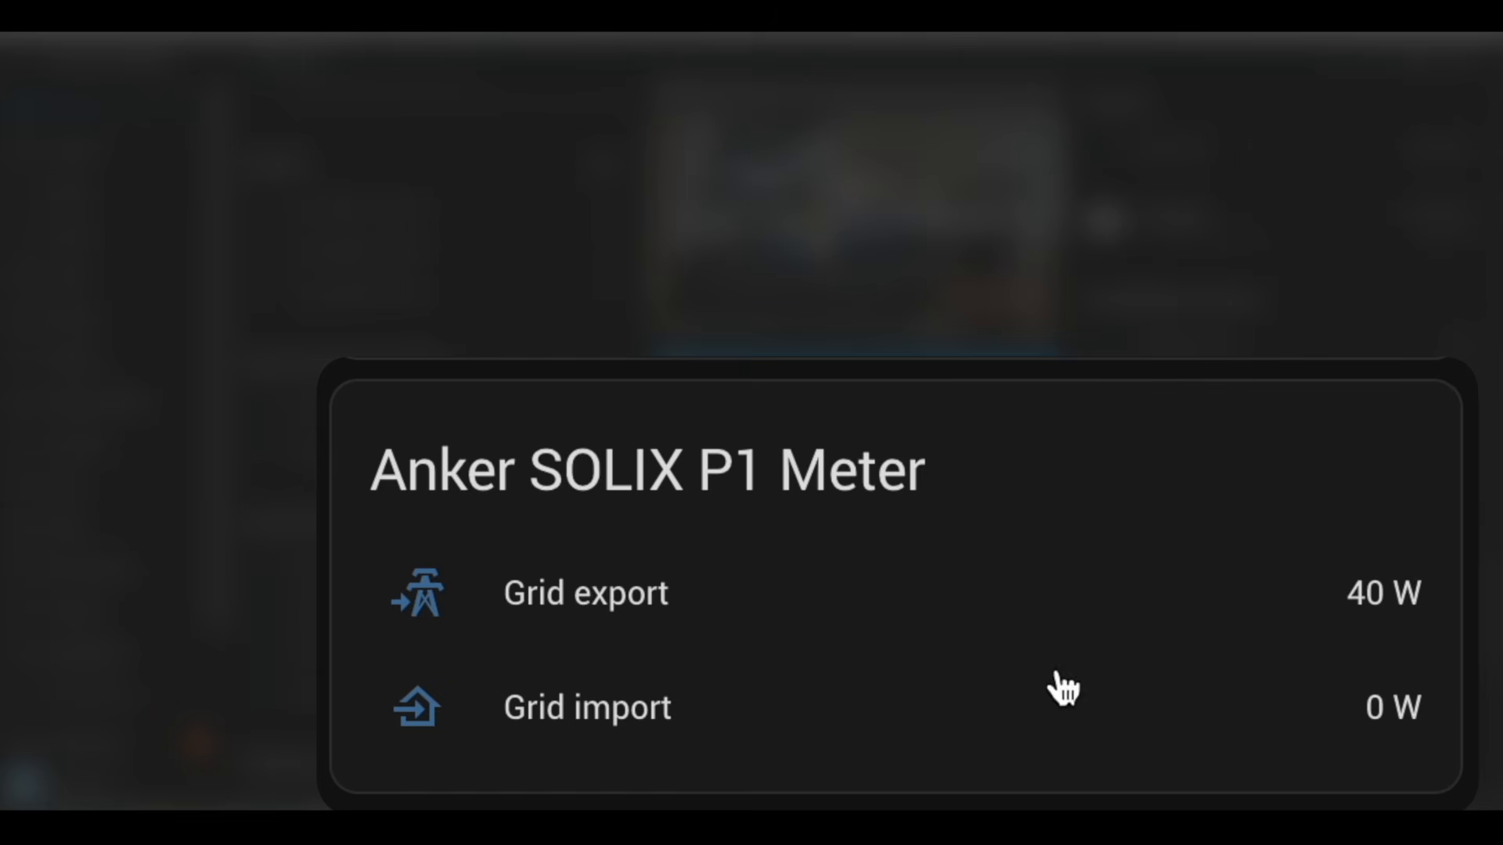
scroll(556, 485, "down", 20)
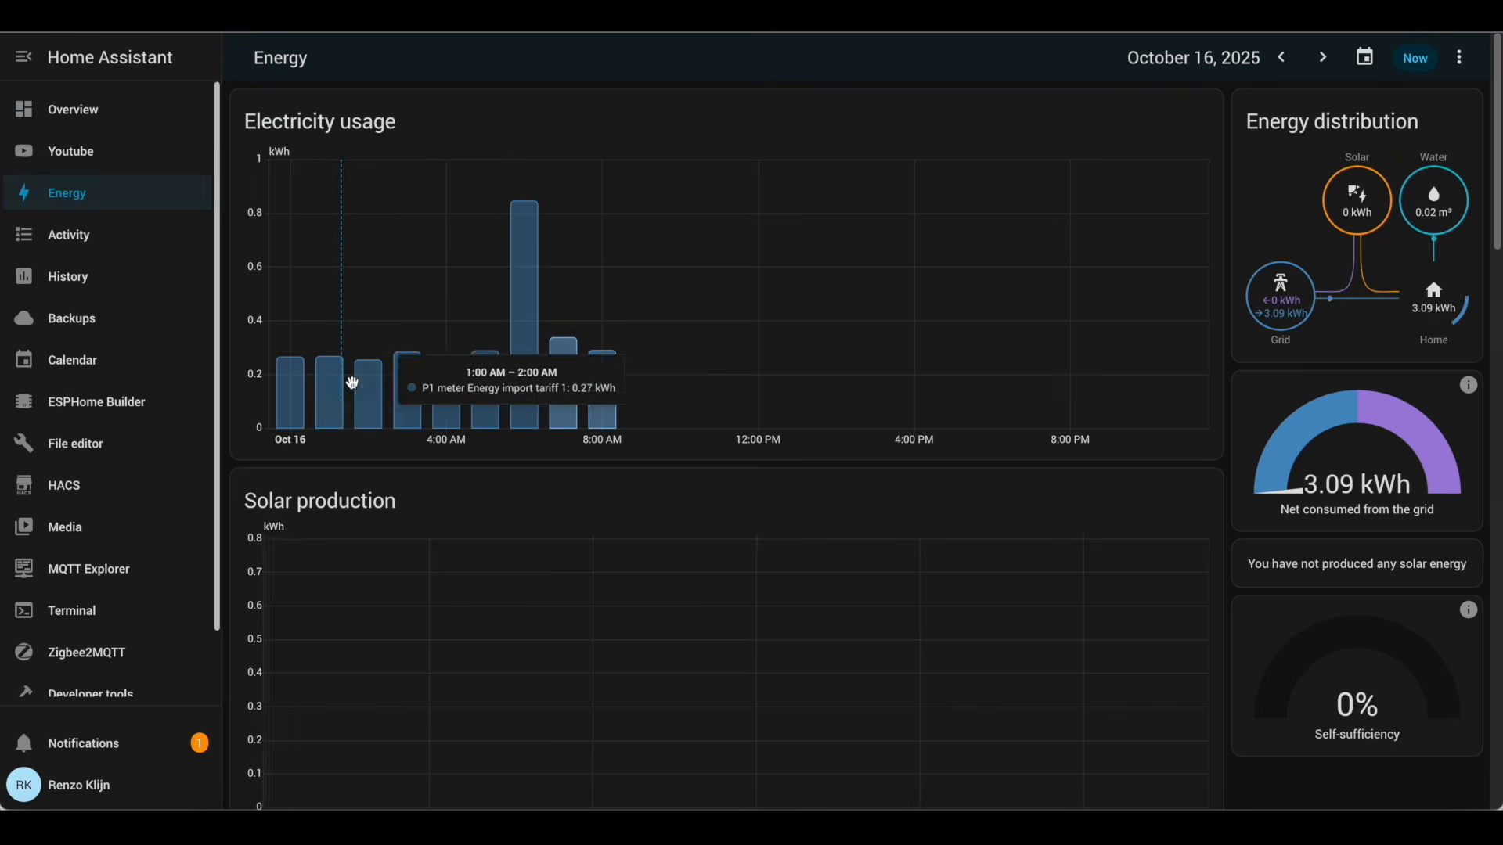
- Open the battery system setup in the Energy dashboard configuration and search for solar among the sensors for energy going into the battery
left_click(1459, 60)
left_click(1383, 157)
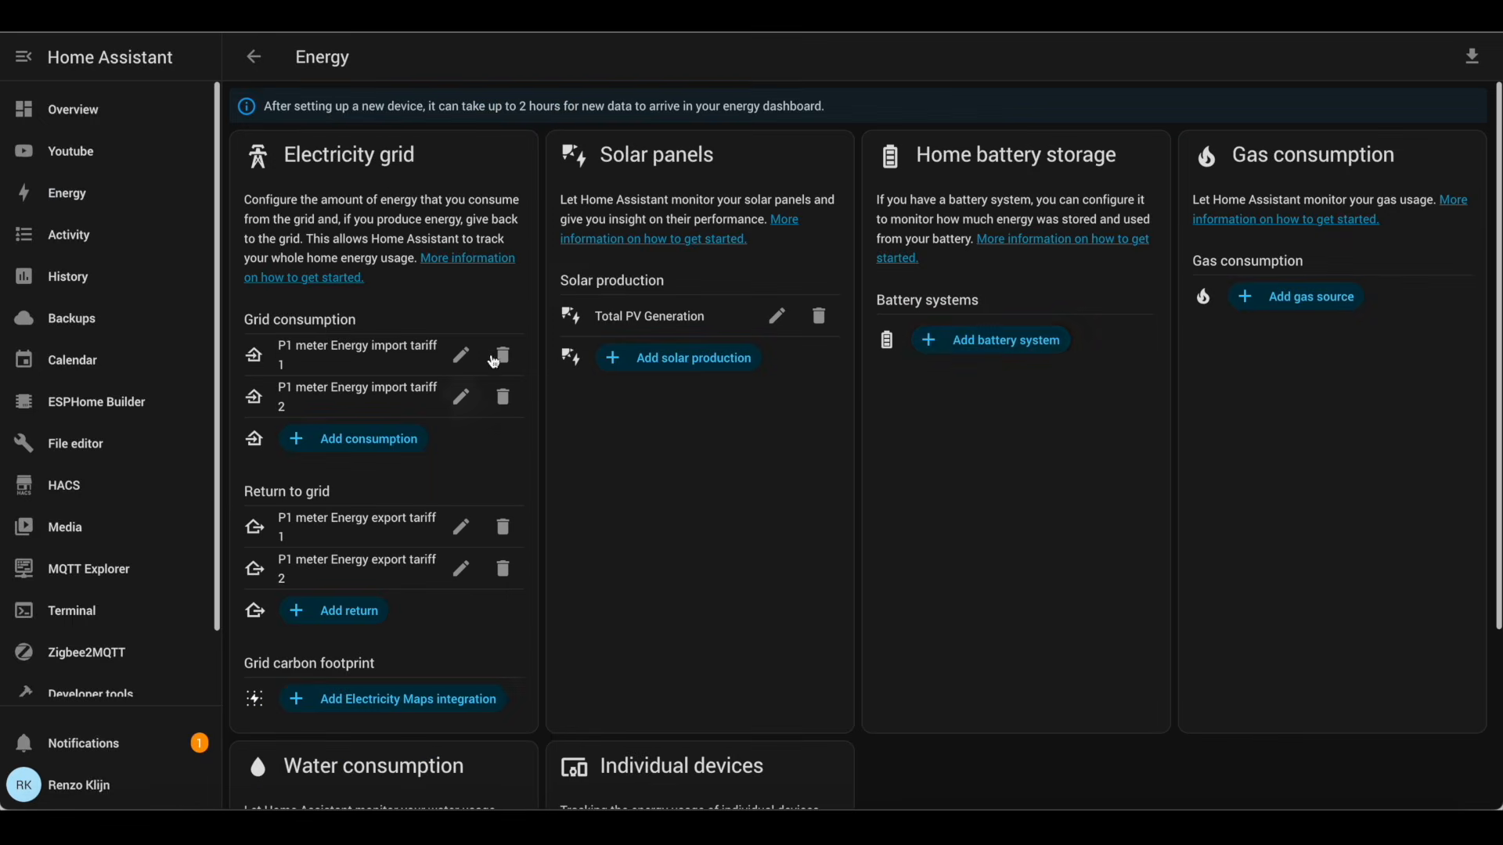
left_click(978, 342)
left_click(897, 416)
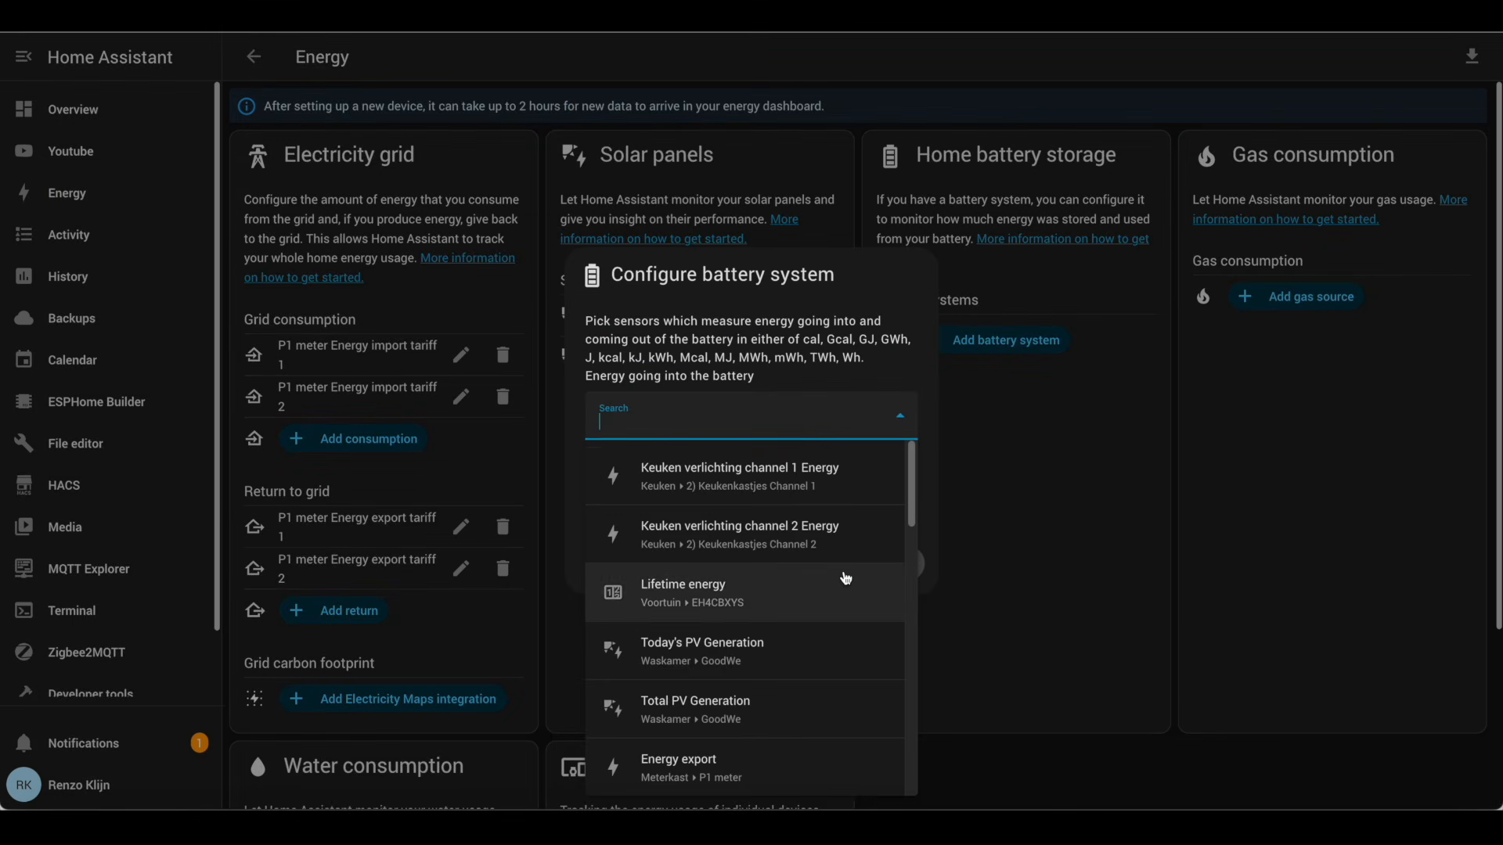
scroll(849, 577, "down", 2)
scroll(849, 577, "up", 2)
type("solar")
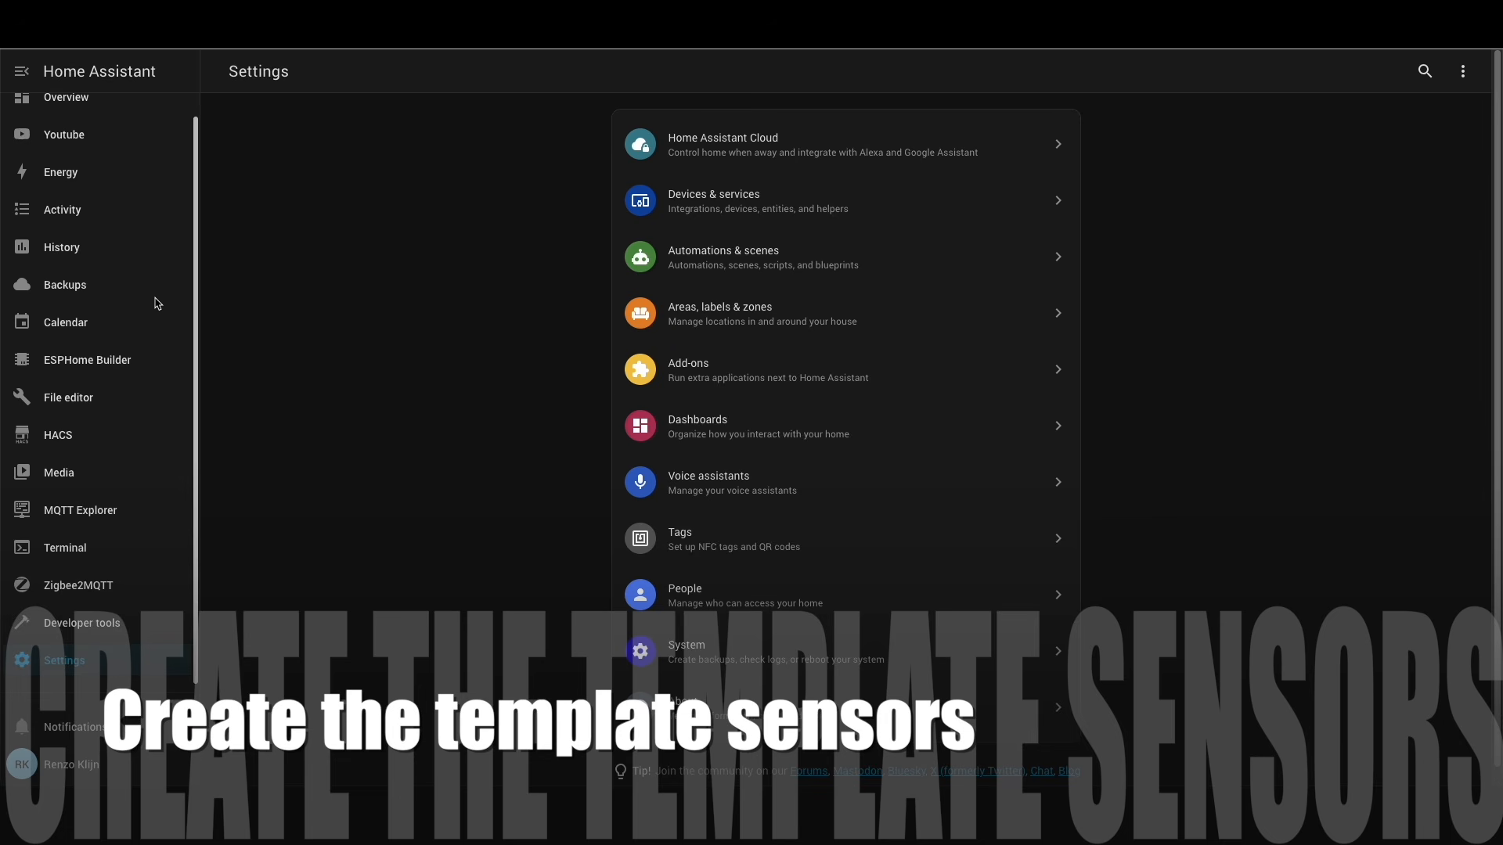
- Open the helpers overview under Devices & services and start creating a template helper of the sensor kind
left_click(742, 211)
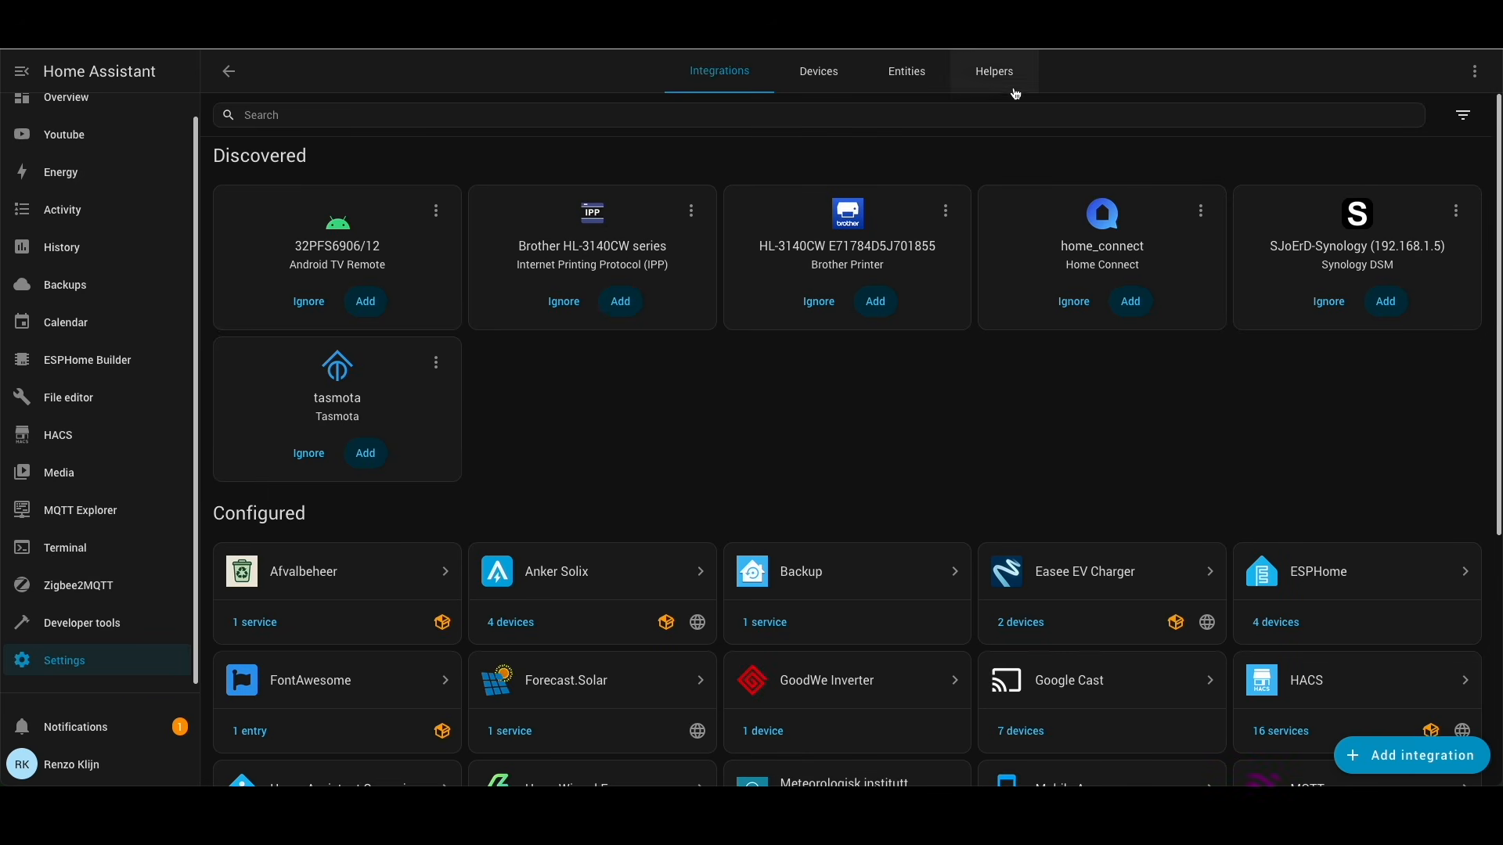
left_click(1013, 83)
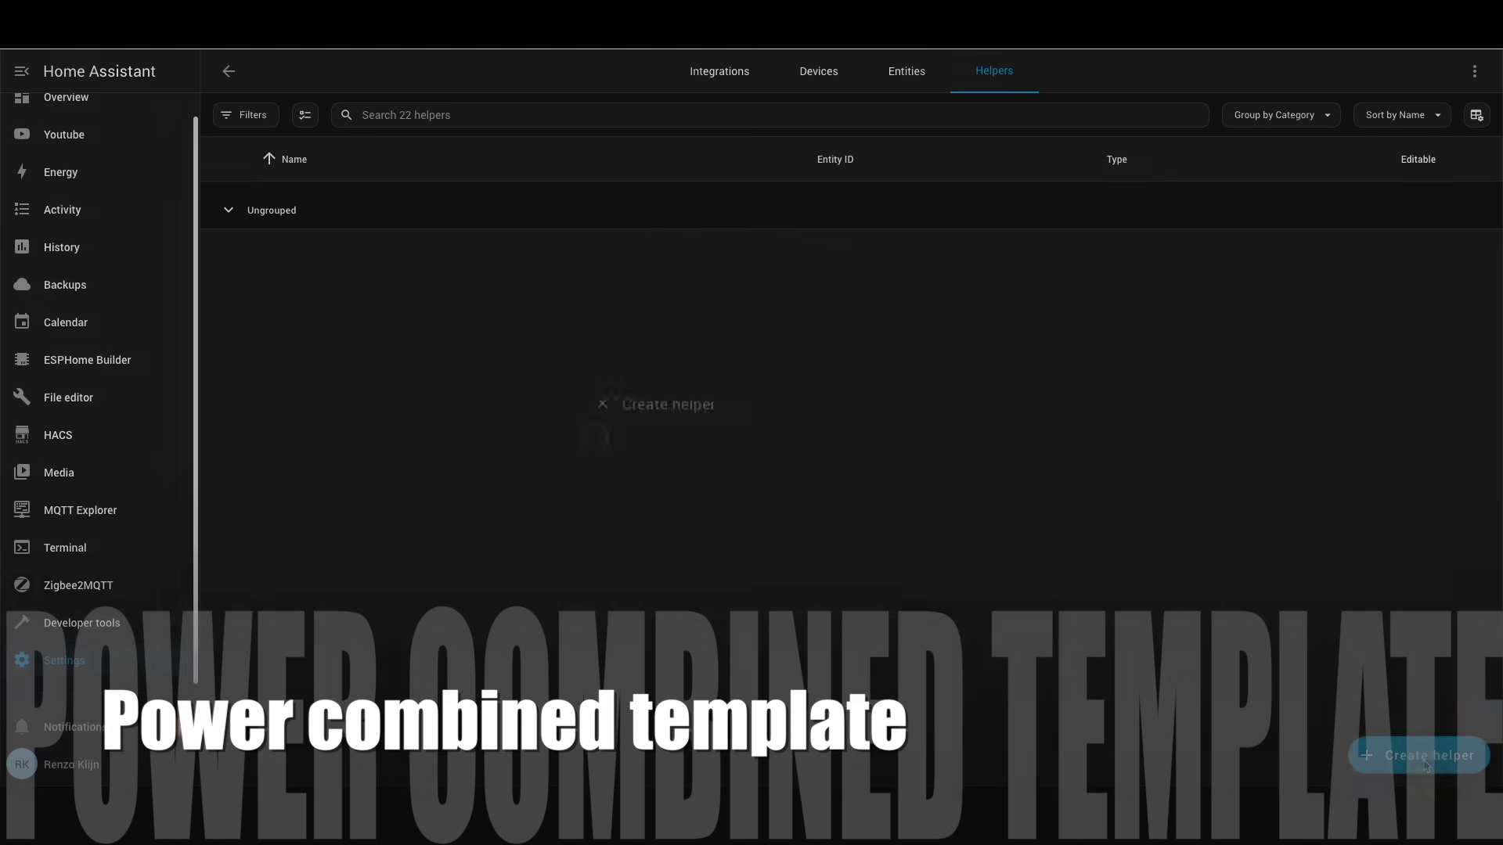
left_click(1423, 765)
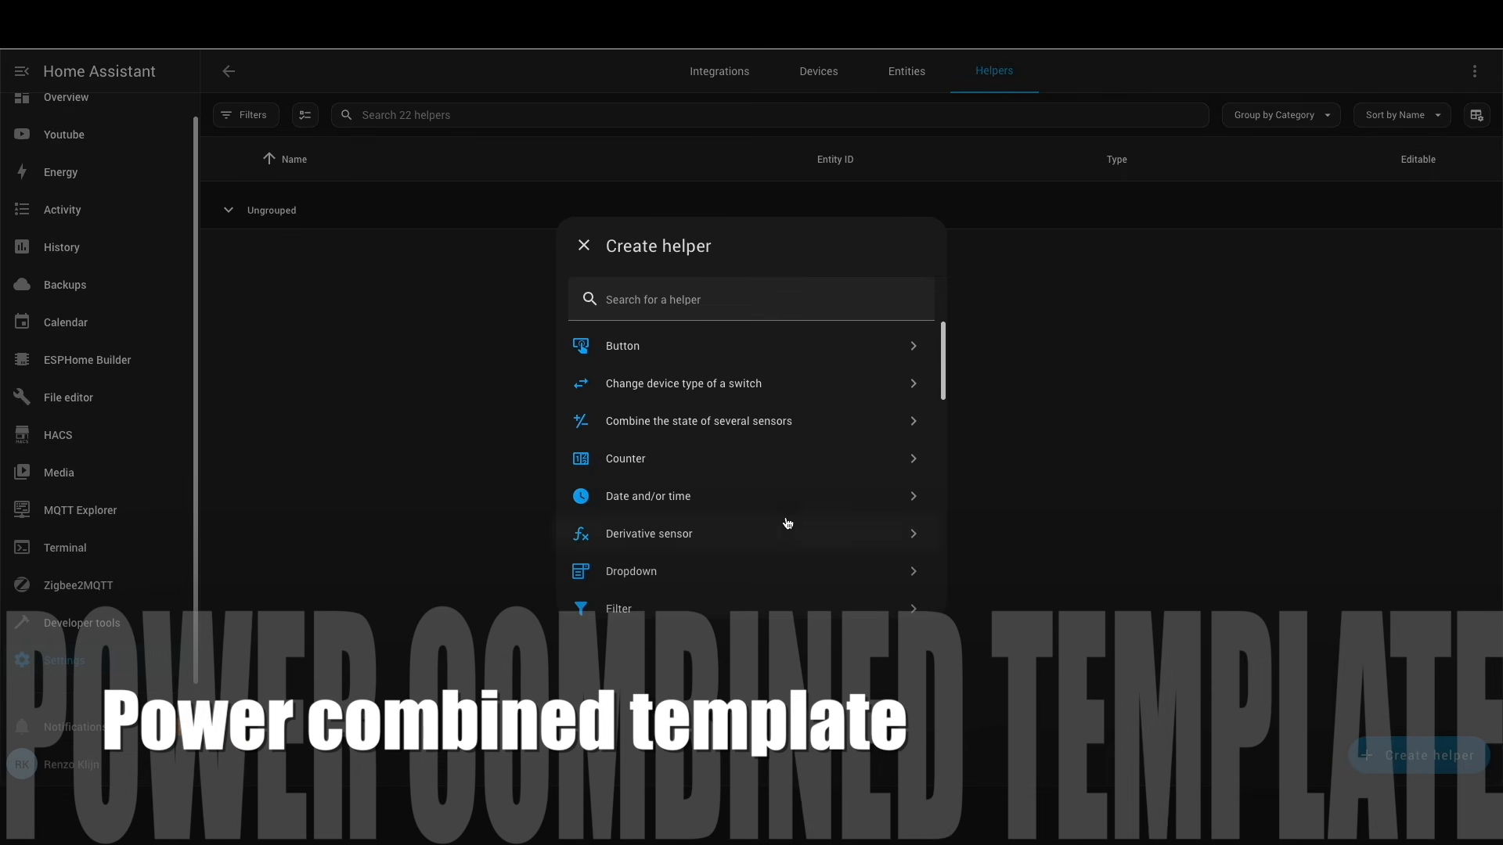
scroll(744, 459, "down", 4)
scroll(701, 580, "down", 1)
scroll(686, 564, "down", 3)
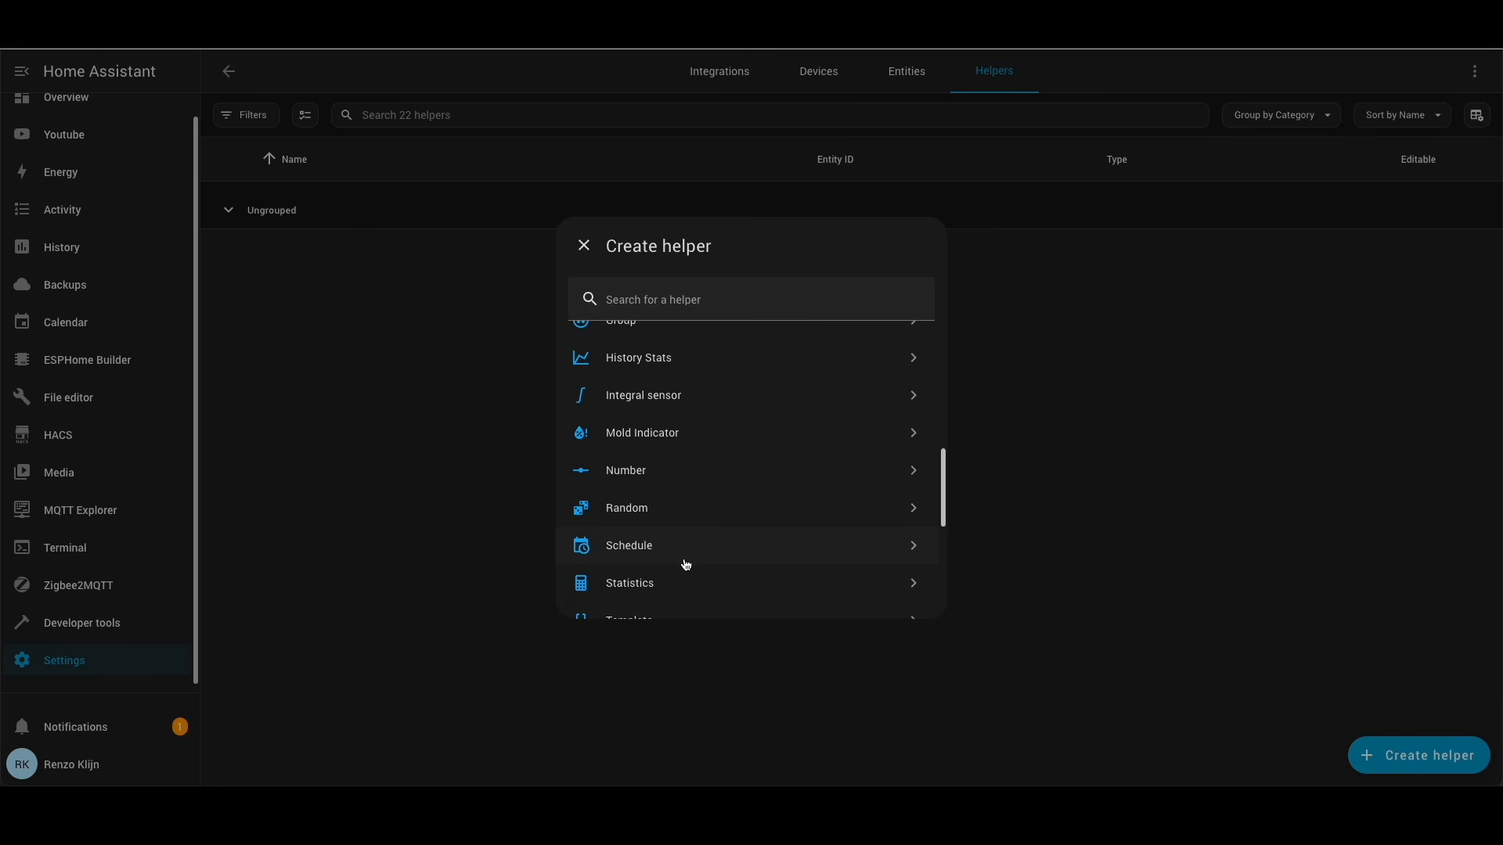
left_click(644, 562)
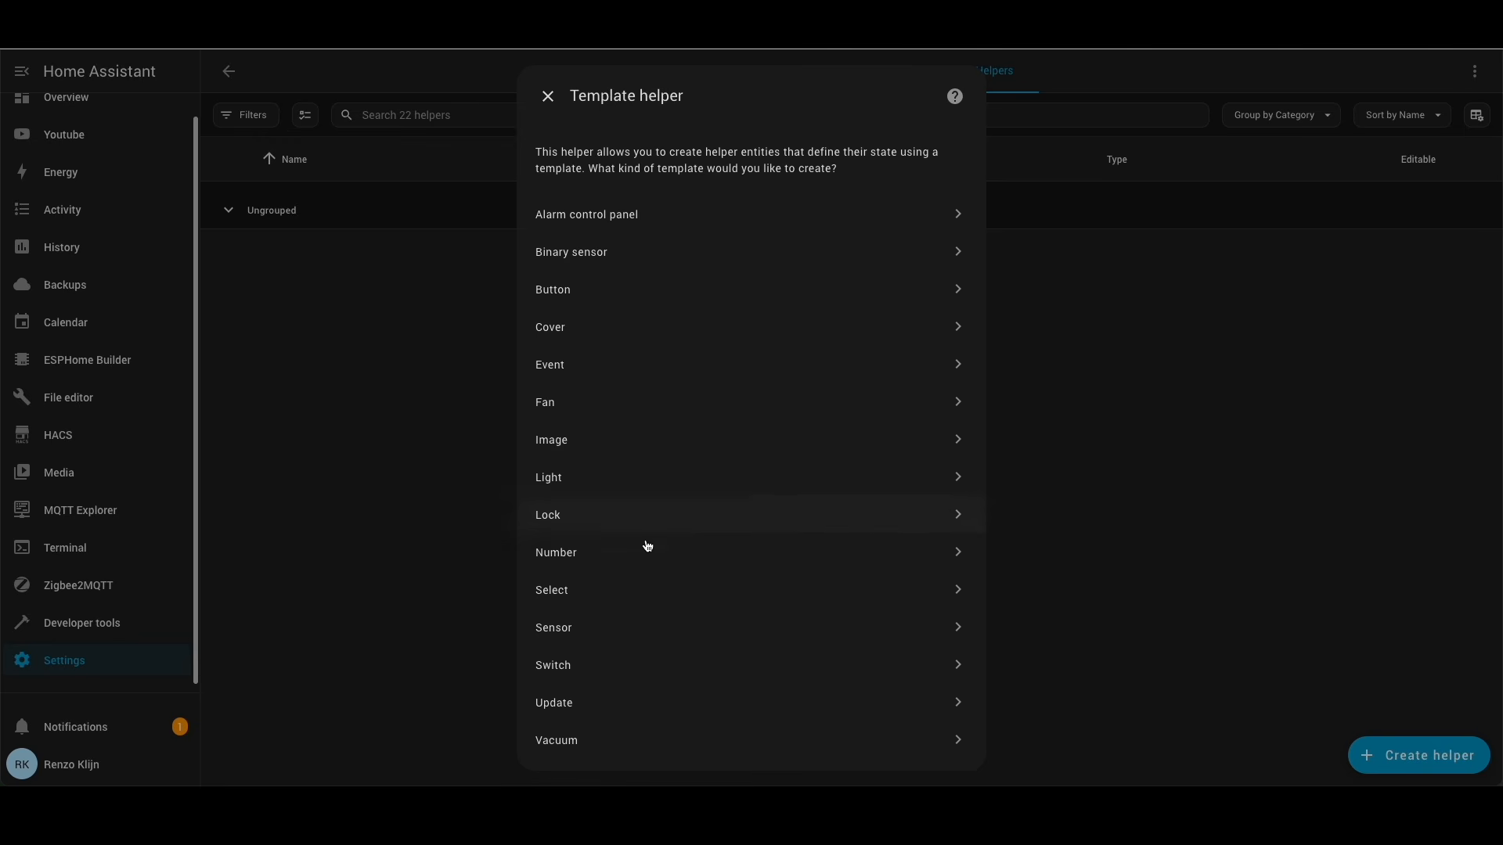
left_click(635, 629)
- Name the sensor Anker E2700 Power Total and set its state to {{(states('sensor.solarbank_3_e2700_pro_battery_power') | float(0))*-1 | round (3) }}
left_click(611, 168)
type("Anker E2700 Power Total")
left_click(616, 278)
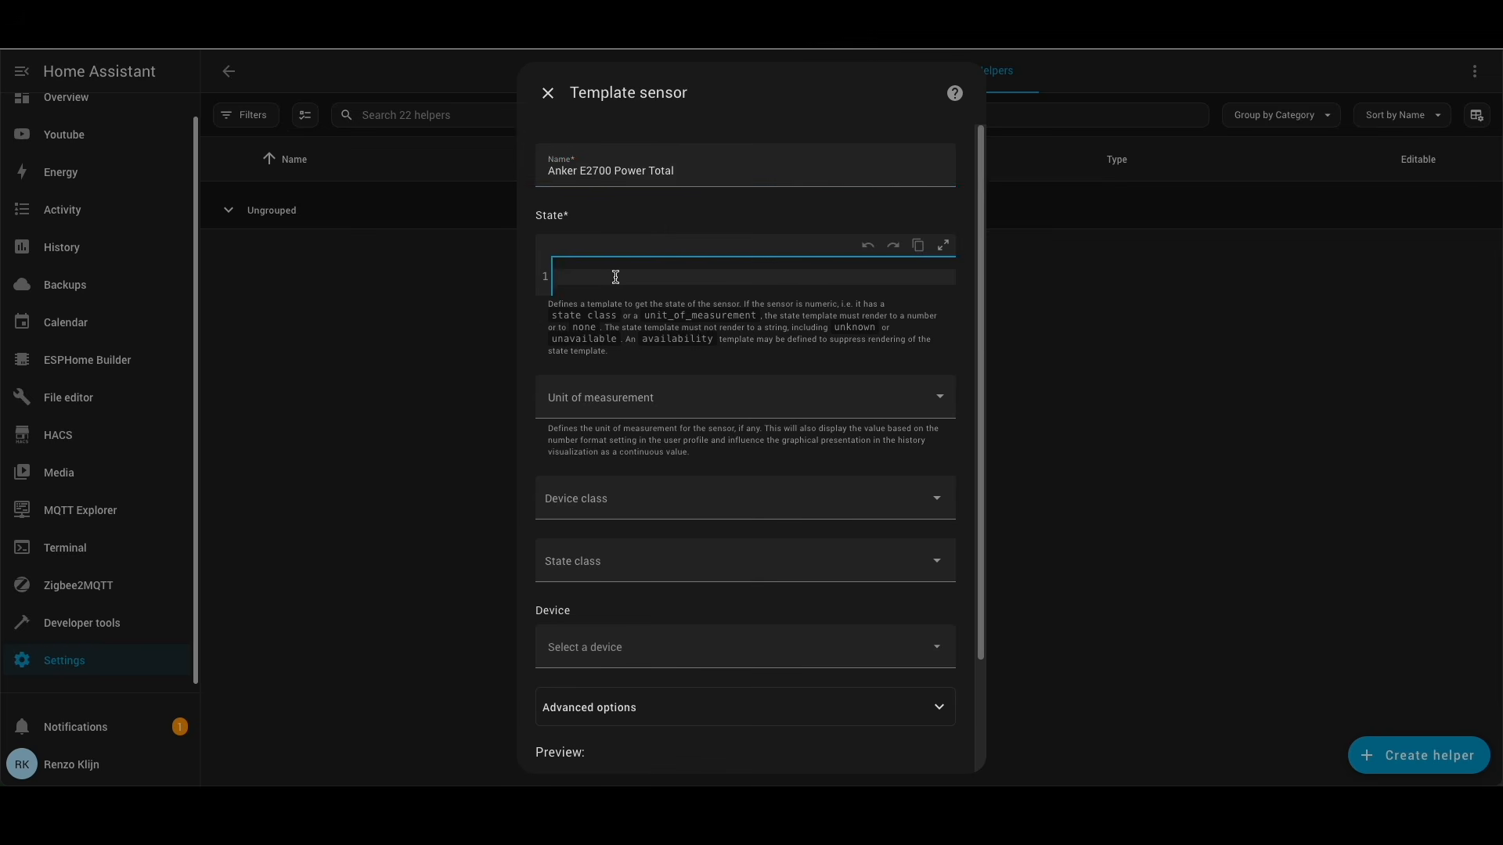
type("{{(states('sensor.solarbank_3_e2700_pro_battery_power') | float(0))*-1 | round (3) }}")
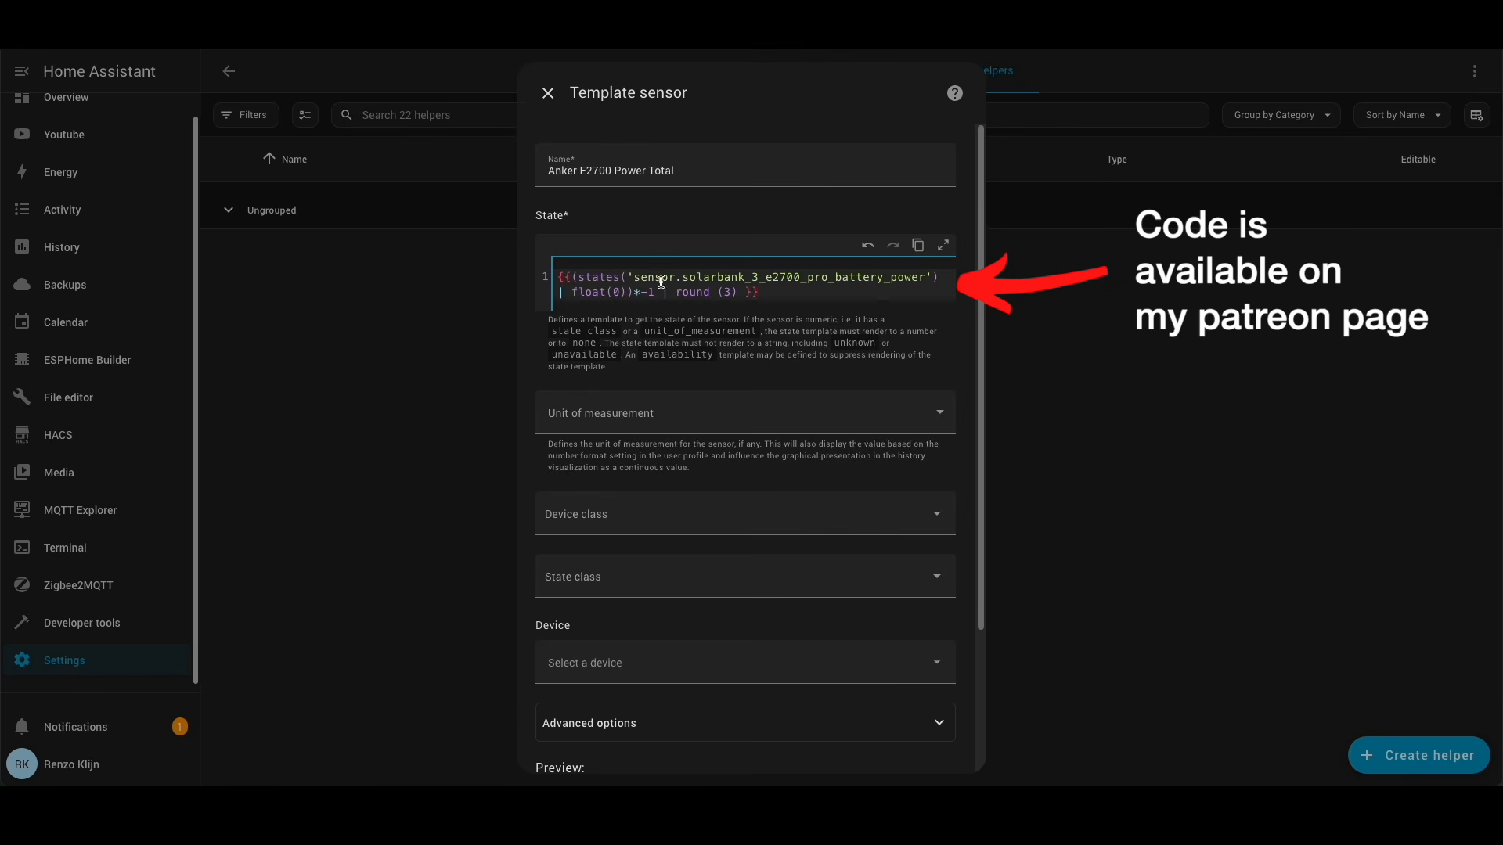
left_click_drag(637, 277, 922, 284)
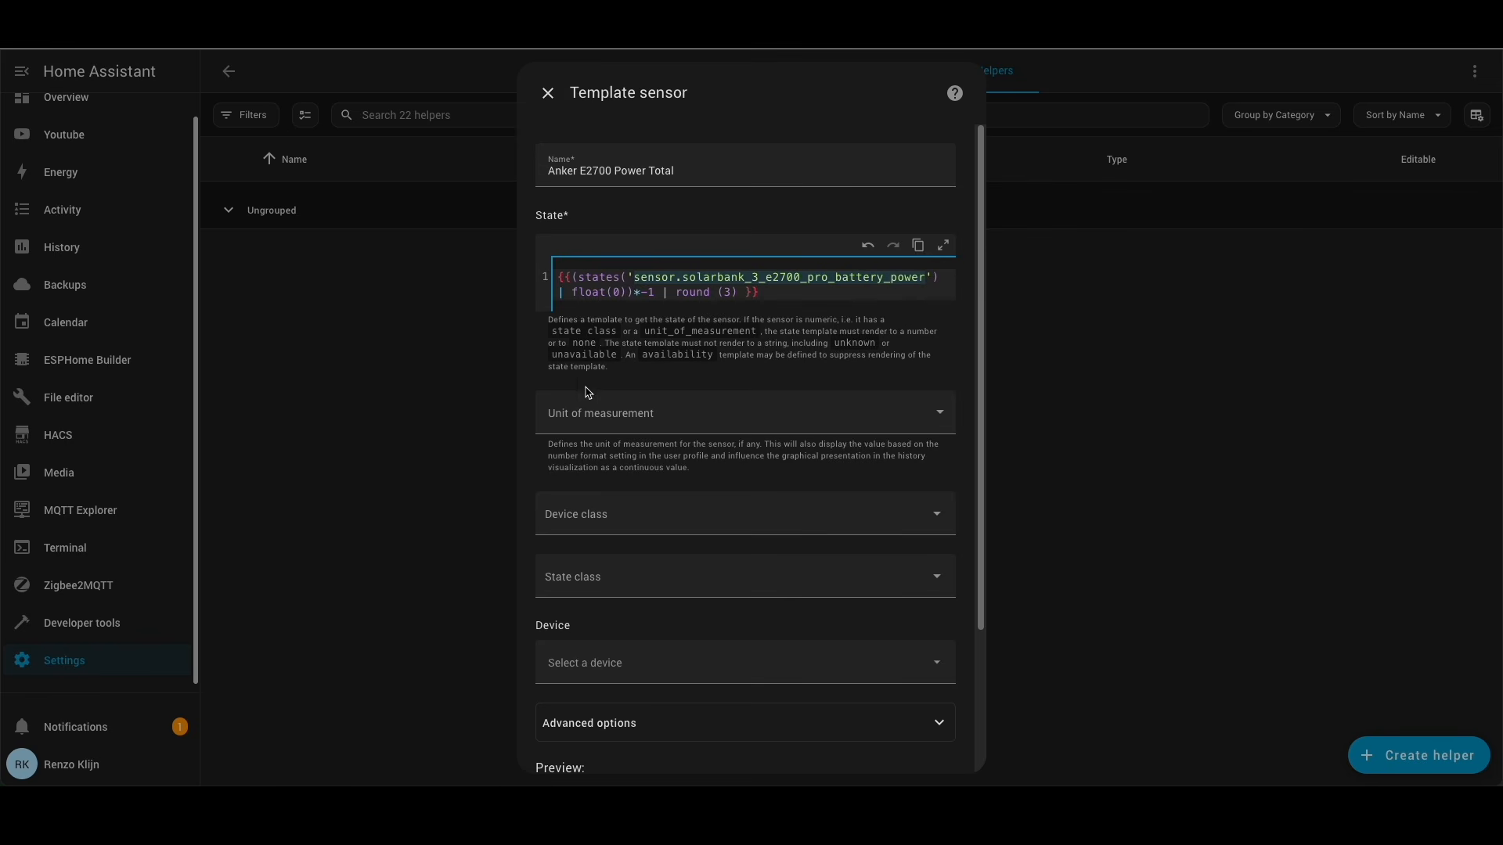
- Set the Power Total sensor's unit of measurement to W, device class to Power and state class to Measurement
left_click(591, 415)
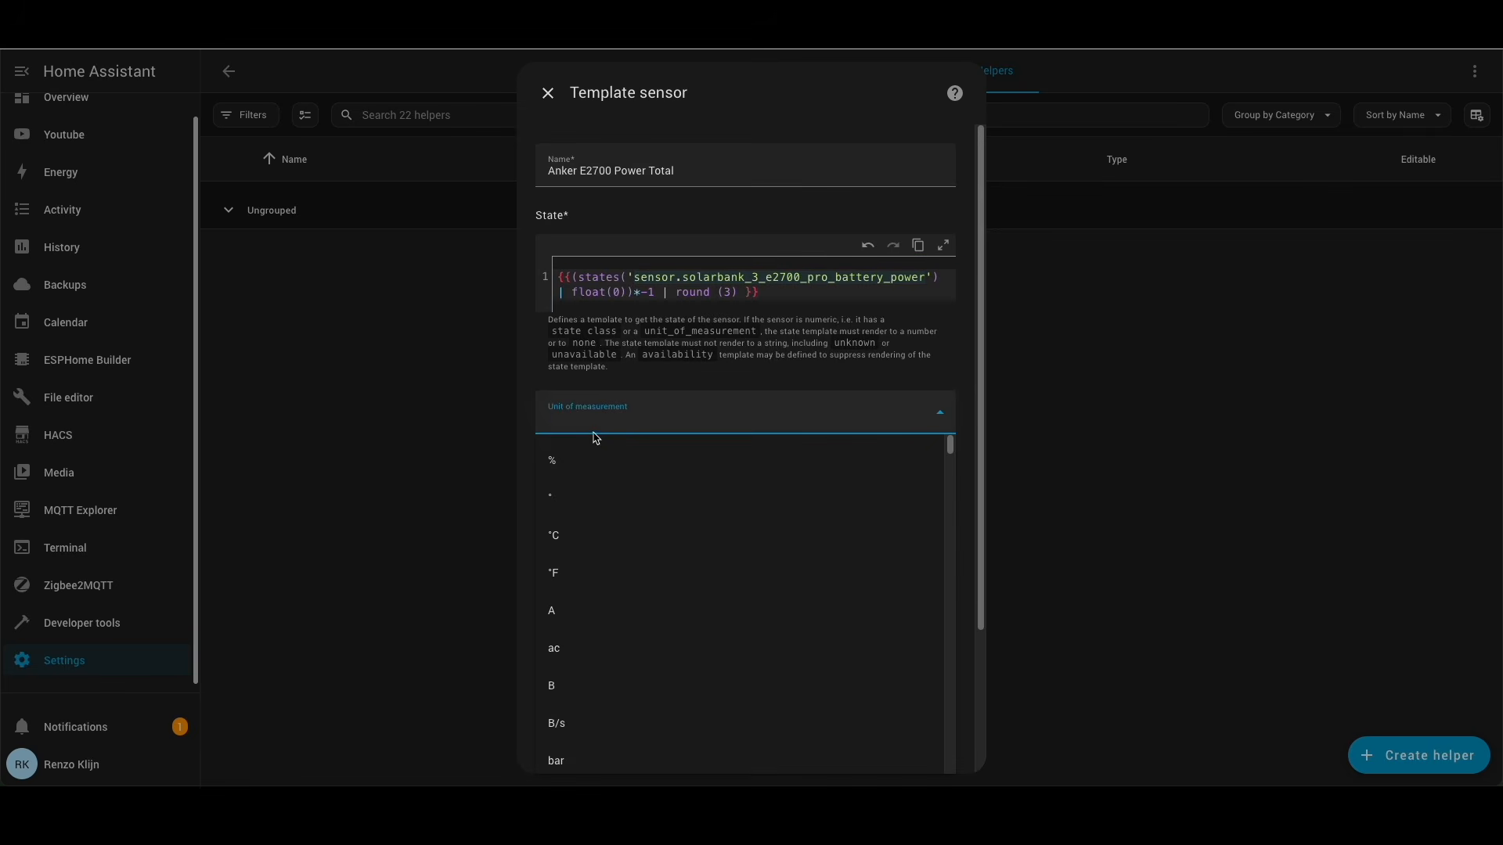
type("W")
scroll(595, 665, "down", 3)
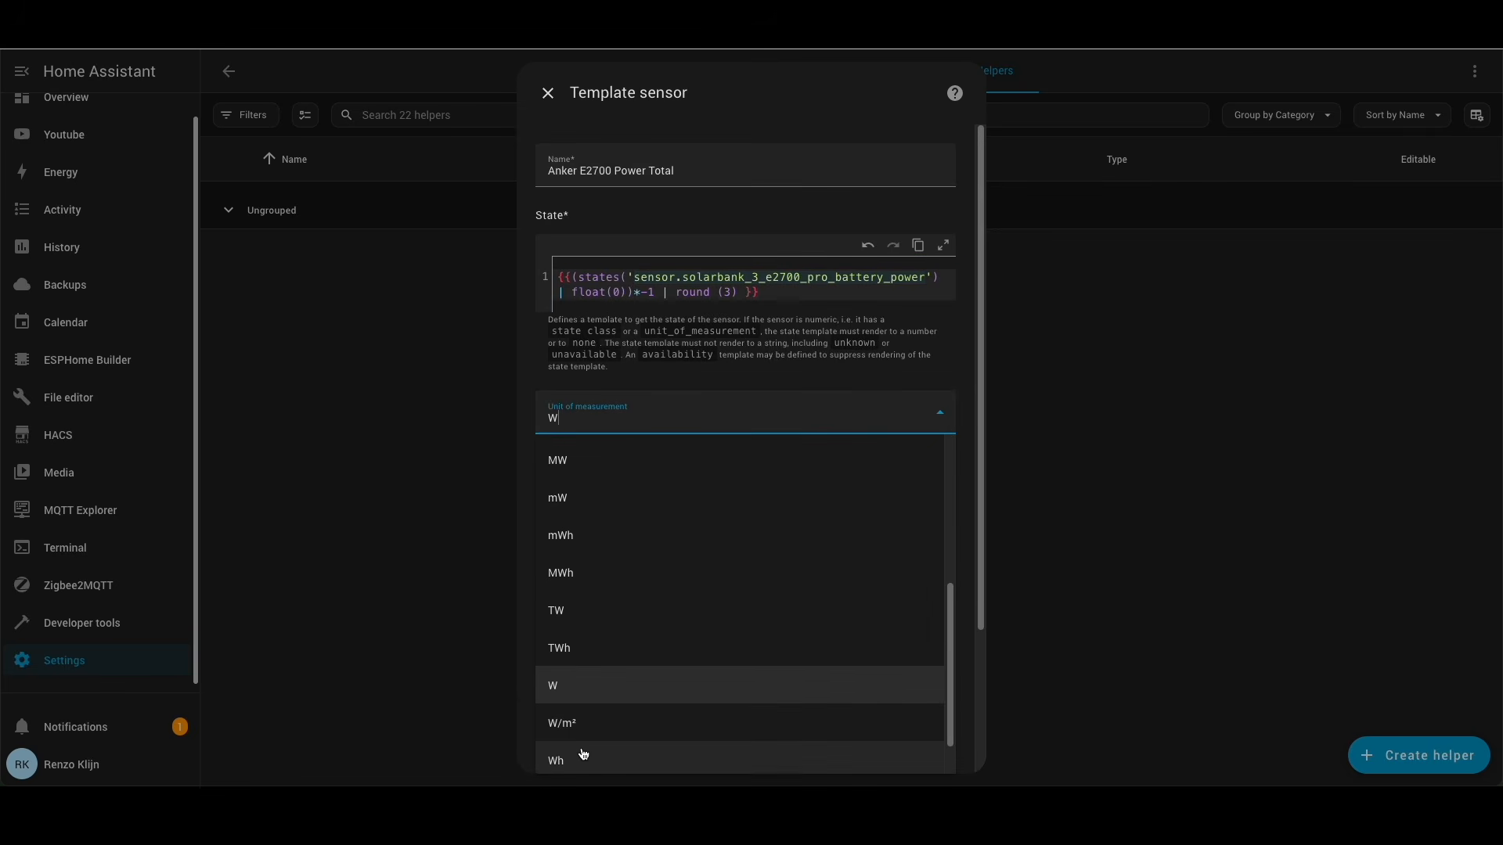
left_click(579, 686)
left_click(606, 525)
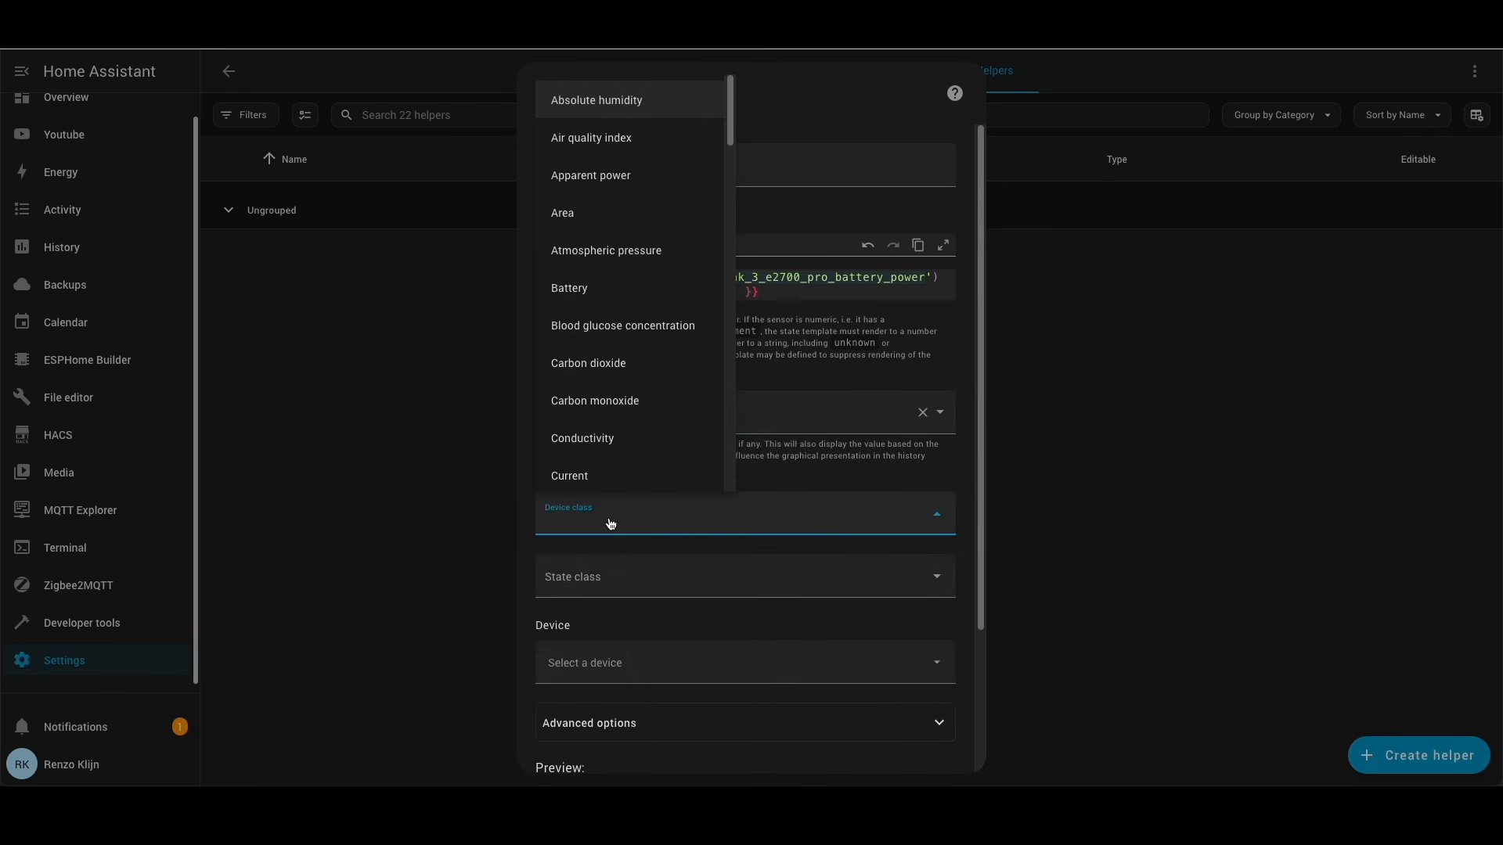
scroll(620, 479, "down", 10)
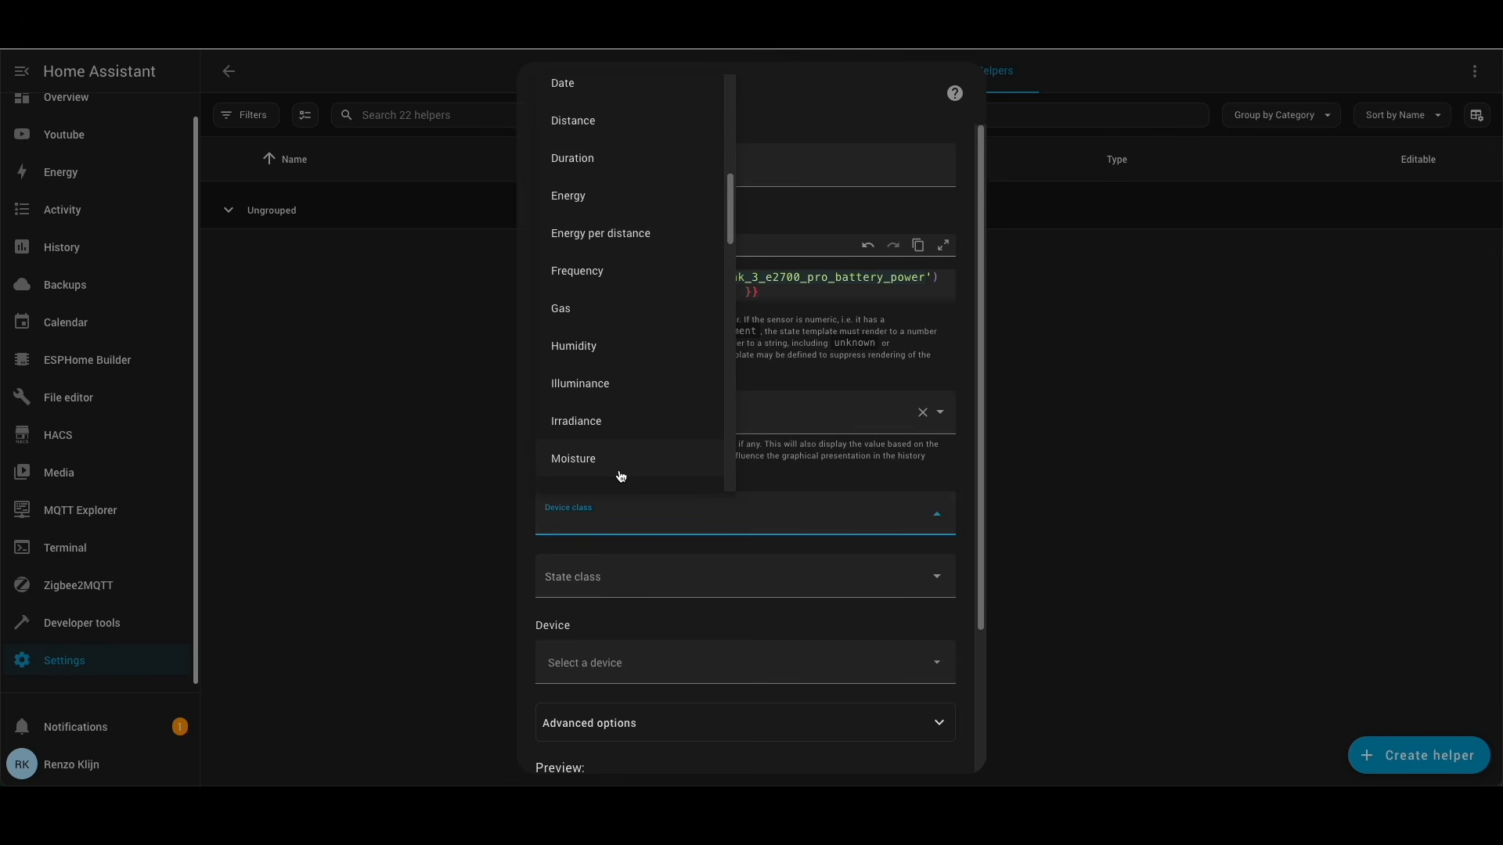
scroll(621, 476, "down", 5)
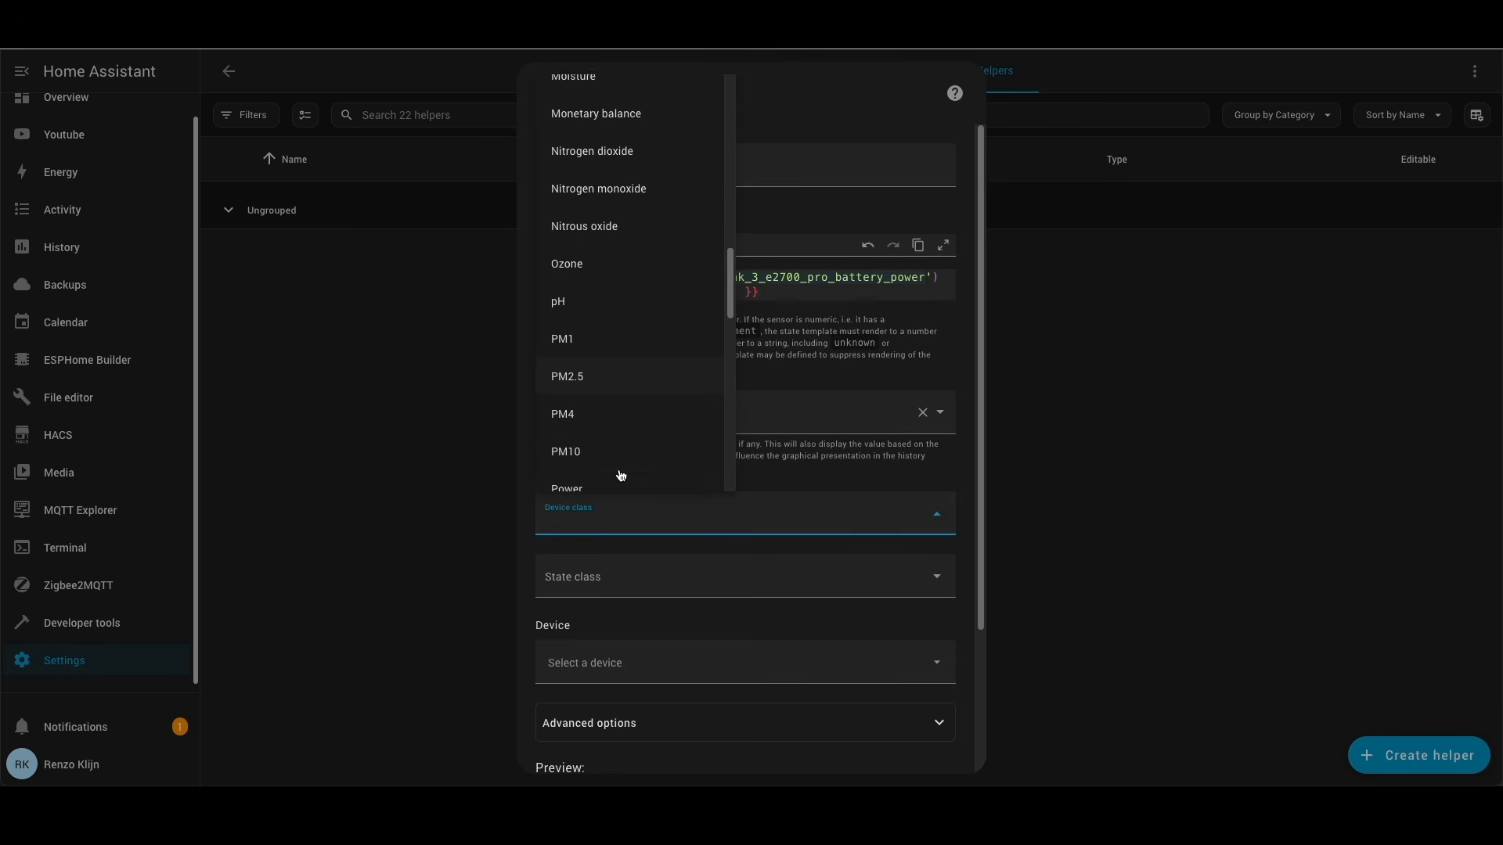
left_click(582, 410)
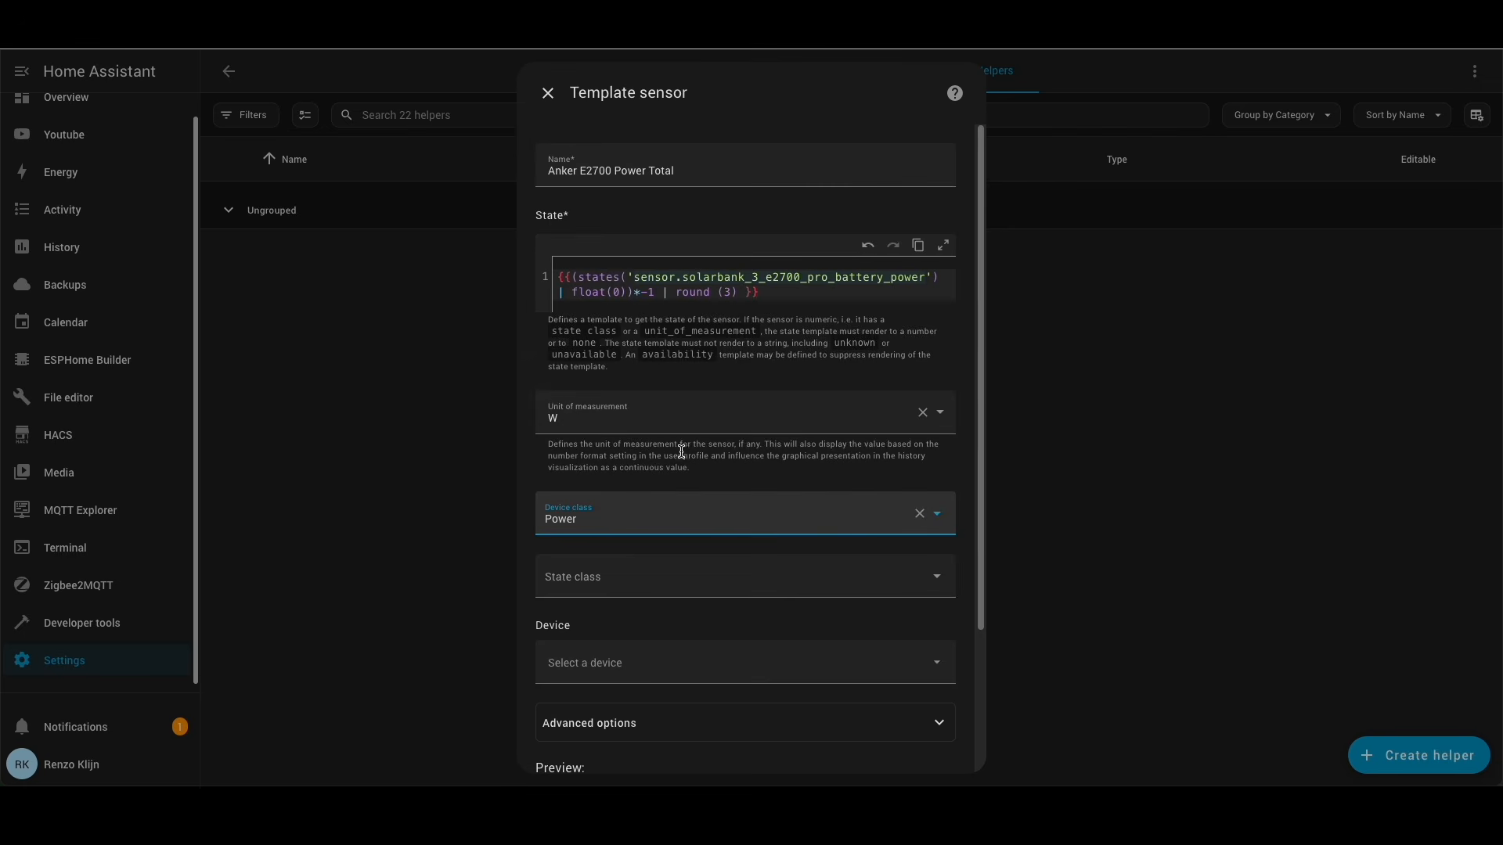
left_click(598, 592)
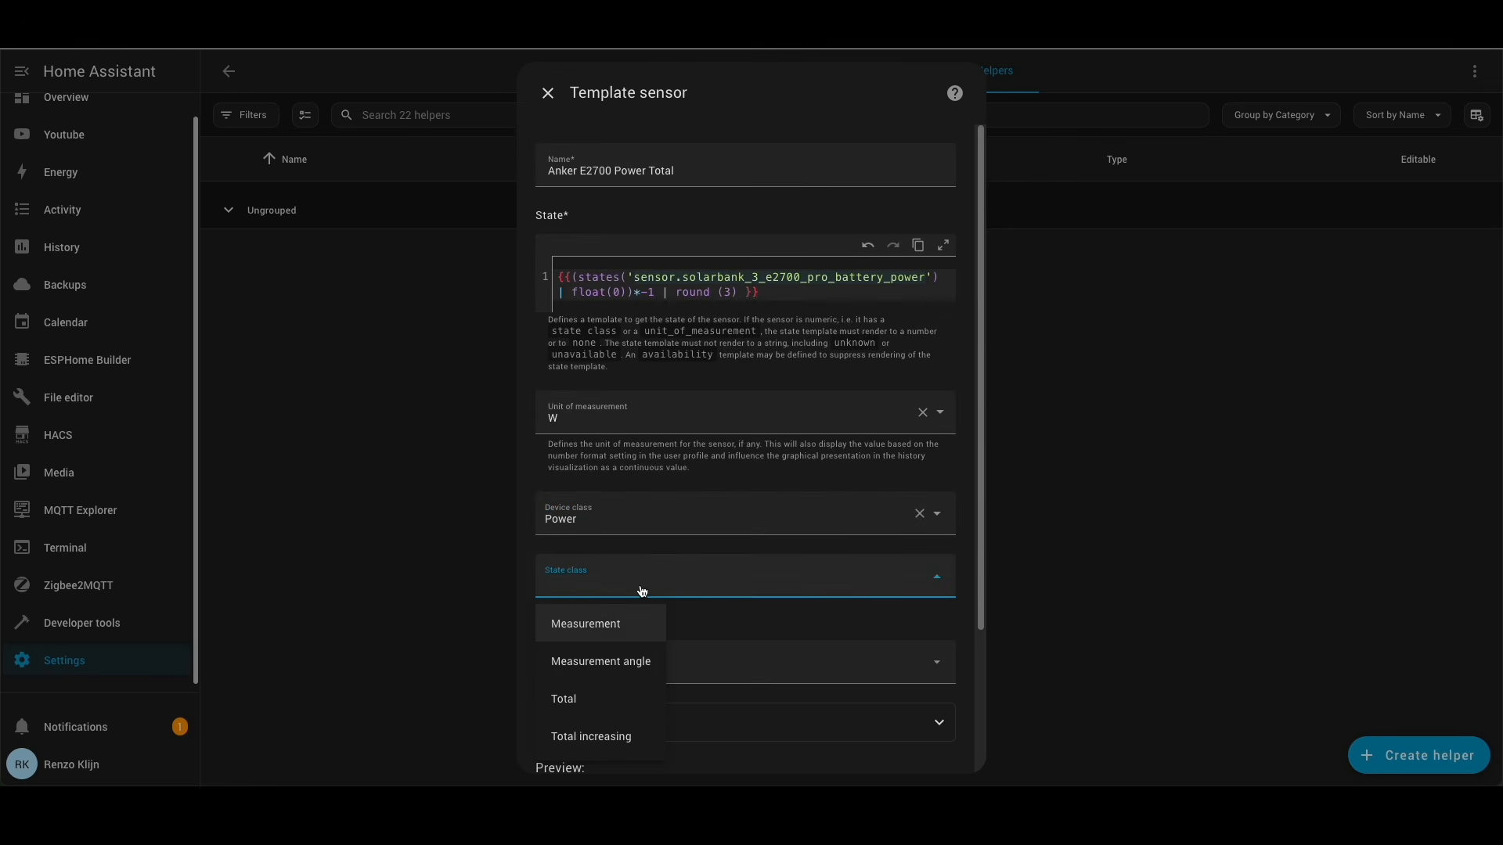
left_click(608, 631)
- Link the Power Total sensor to the Solarbank 3 E2700 Pro device, submit it and finish its creation
scroll(648, 605, "down", 3)
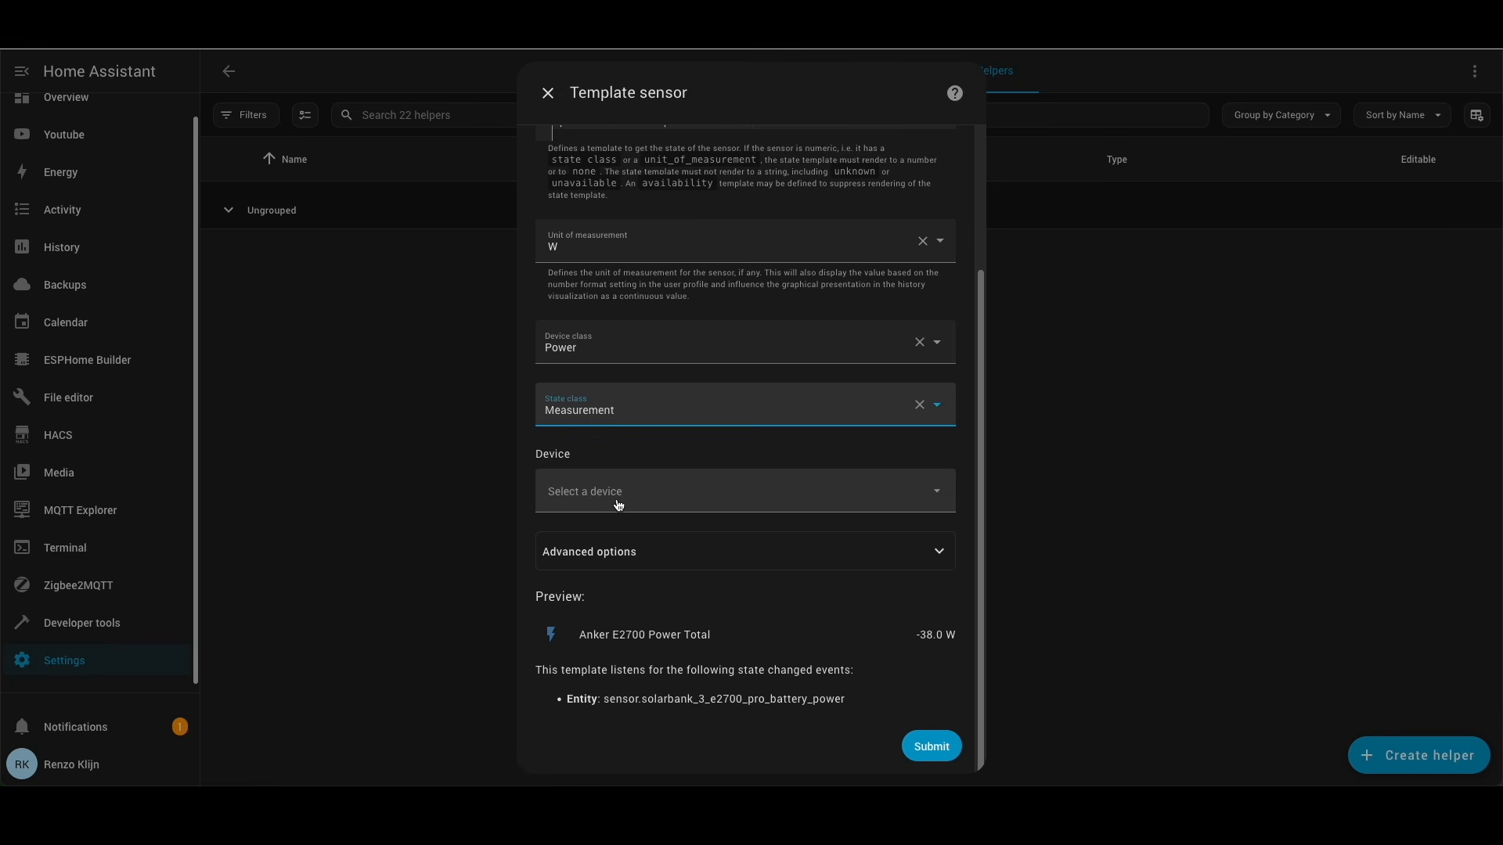
left_click(618, 501)
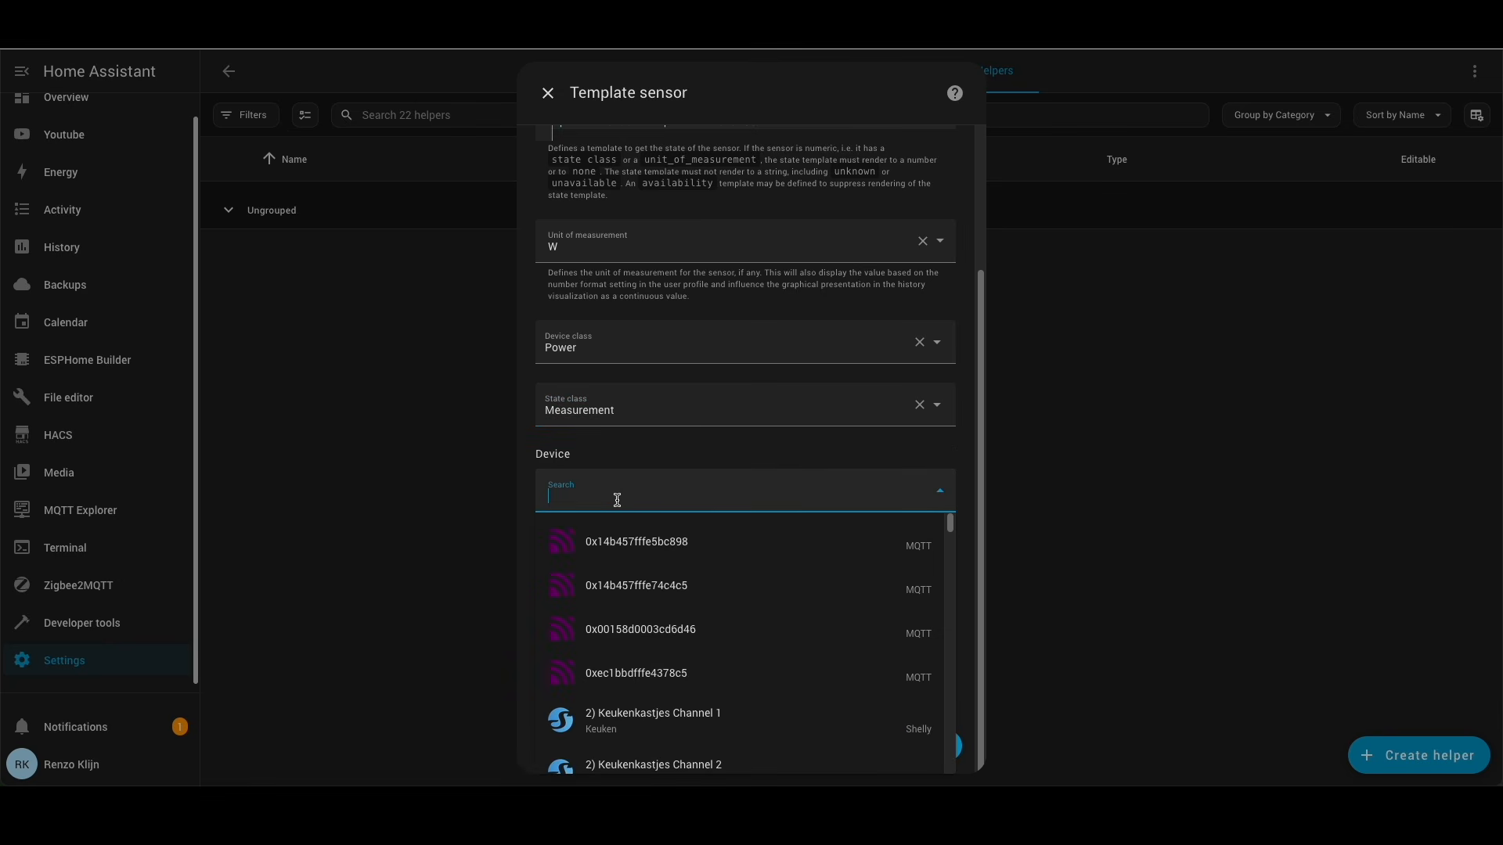
type("solarb")
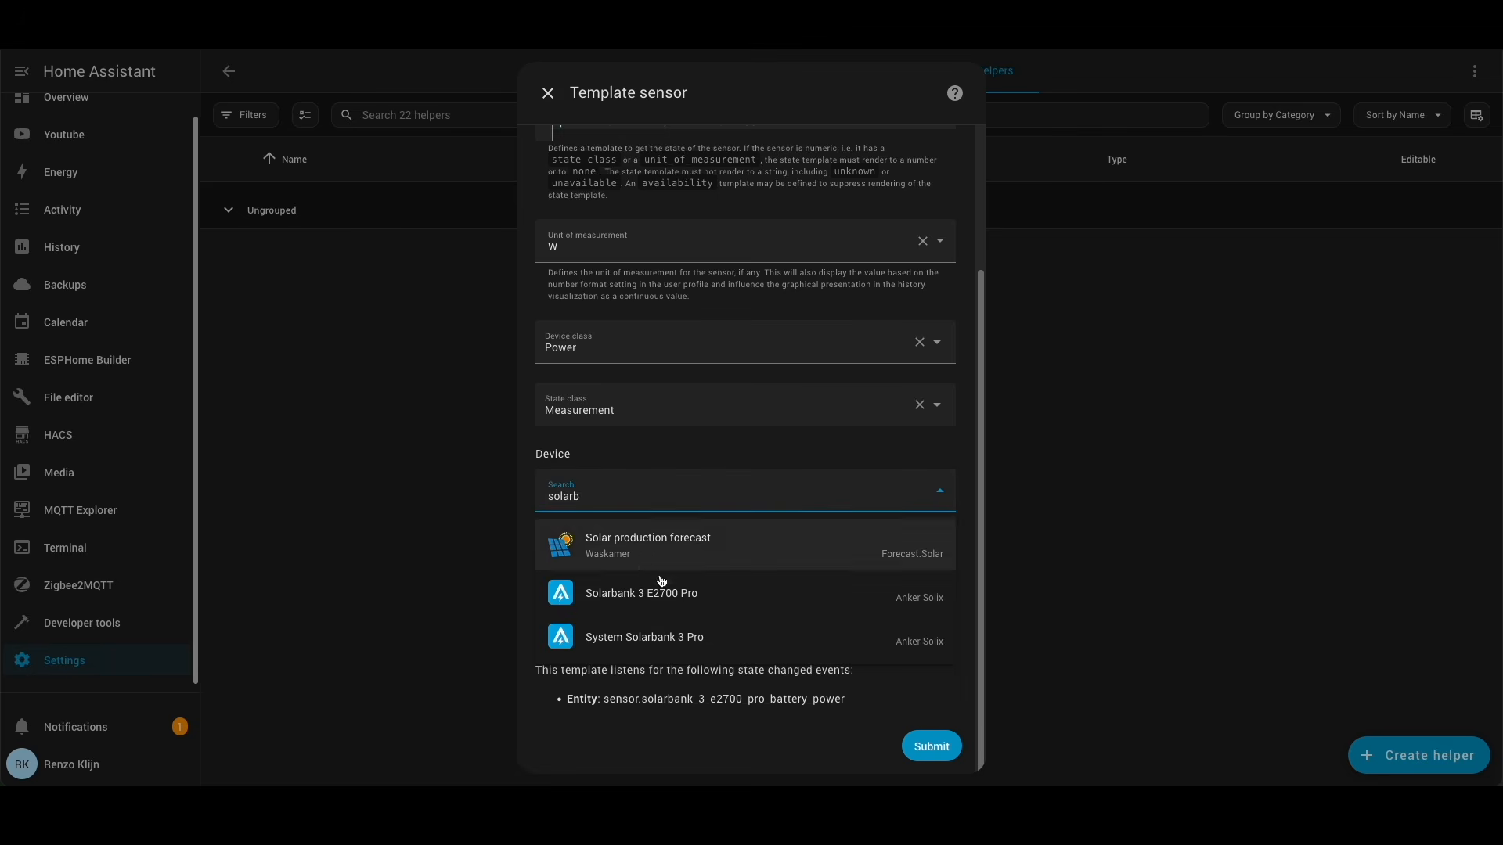
left_click(685, 595)
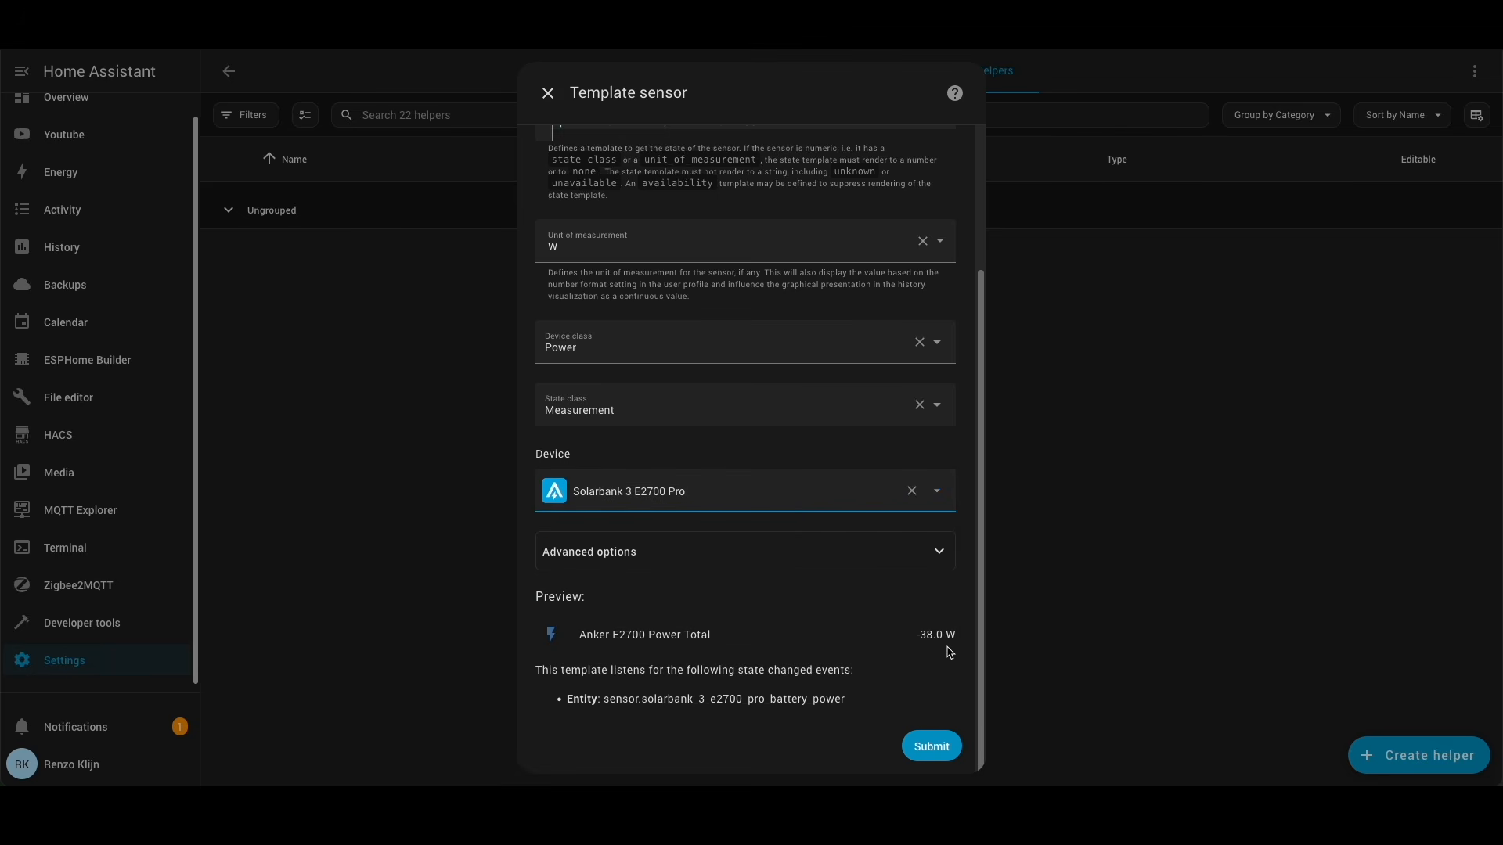
left_click(932, 747)
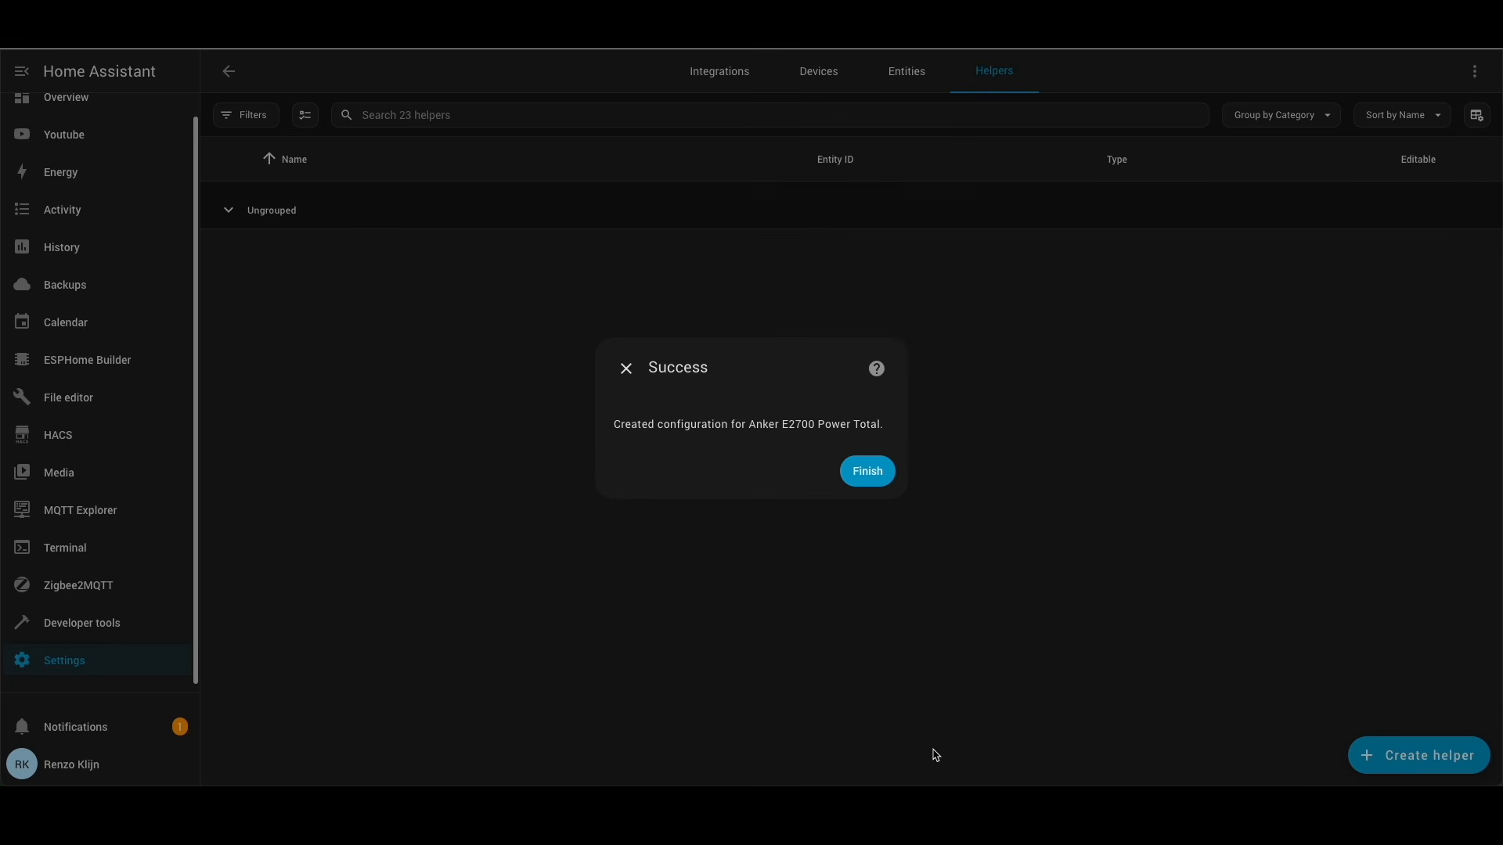
left_click(879, 473)
- Start another template sensor helper for the power going into the battery
left_click(1418, 755)
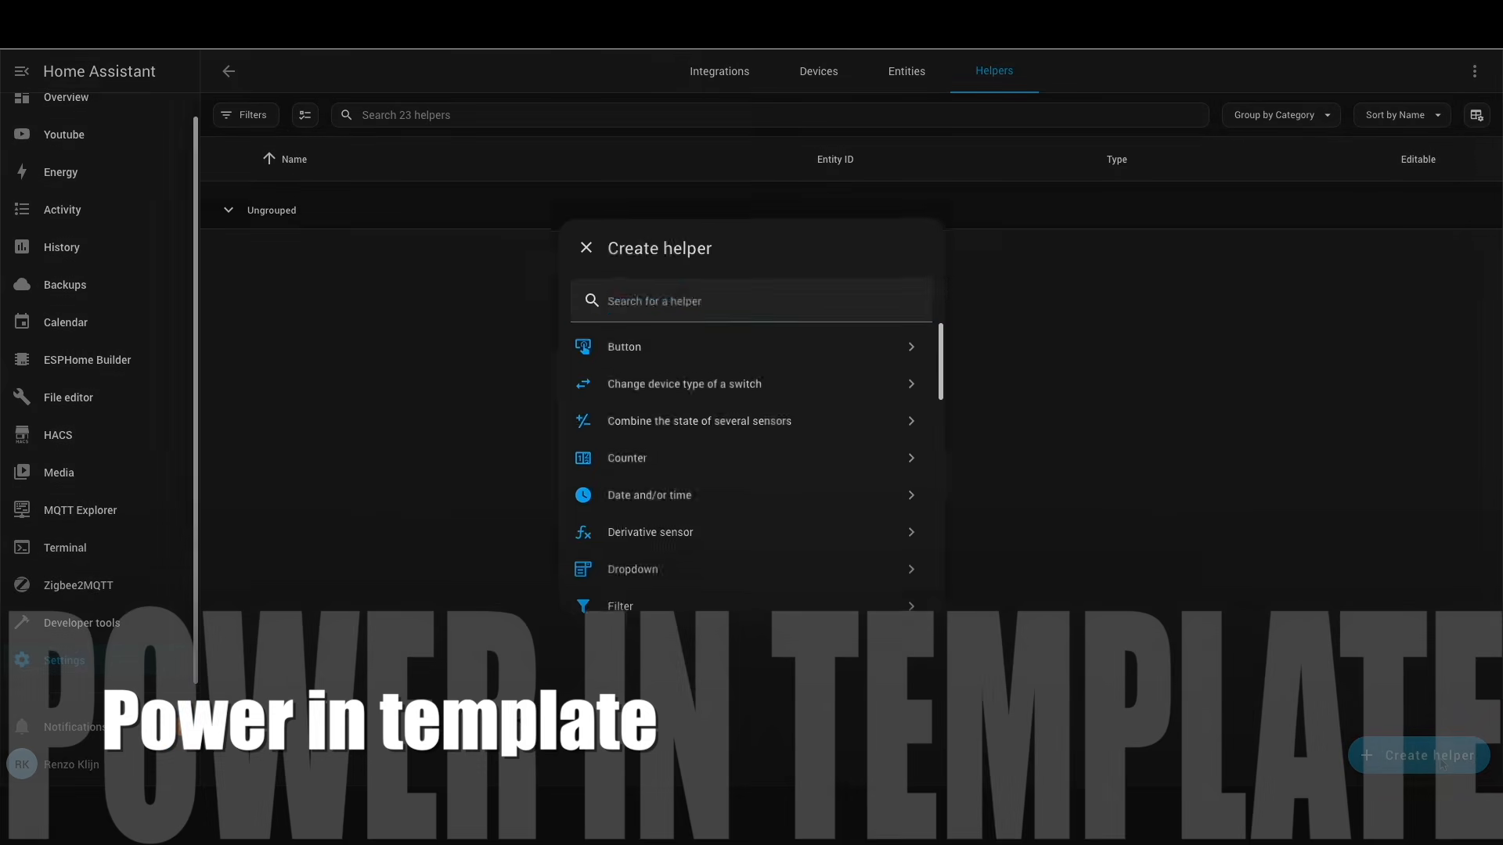
scroll(712, 454, "down", 7)
scroll(713, 454, "down", 2)
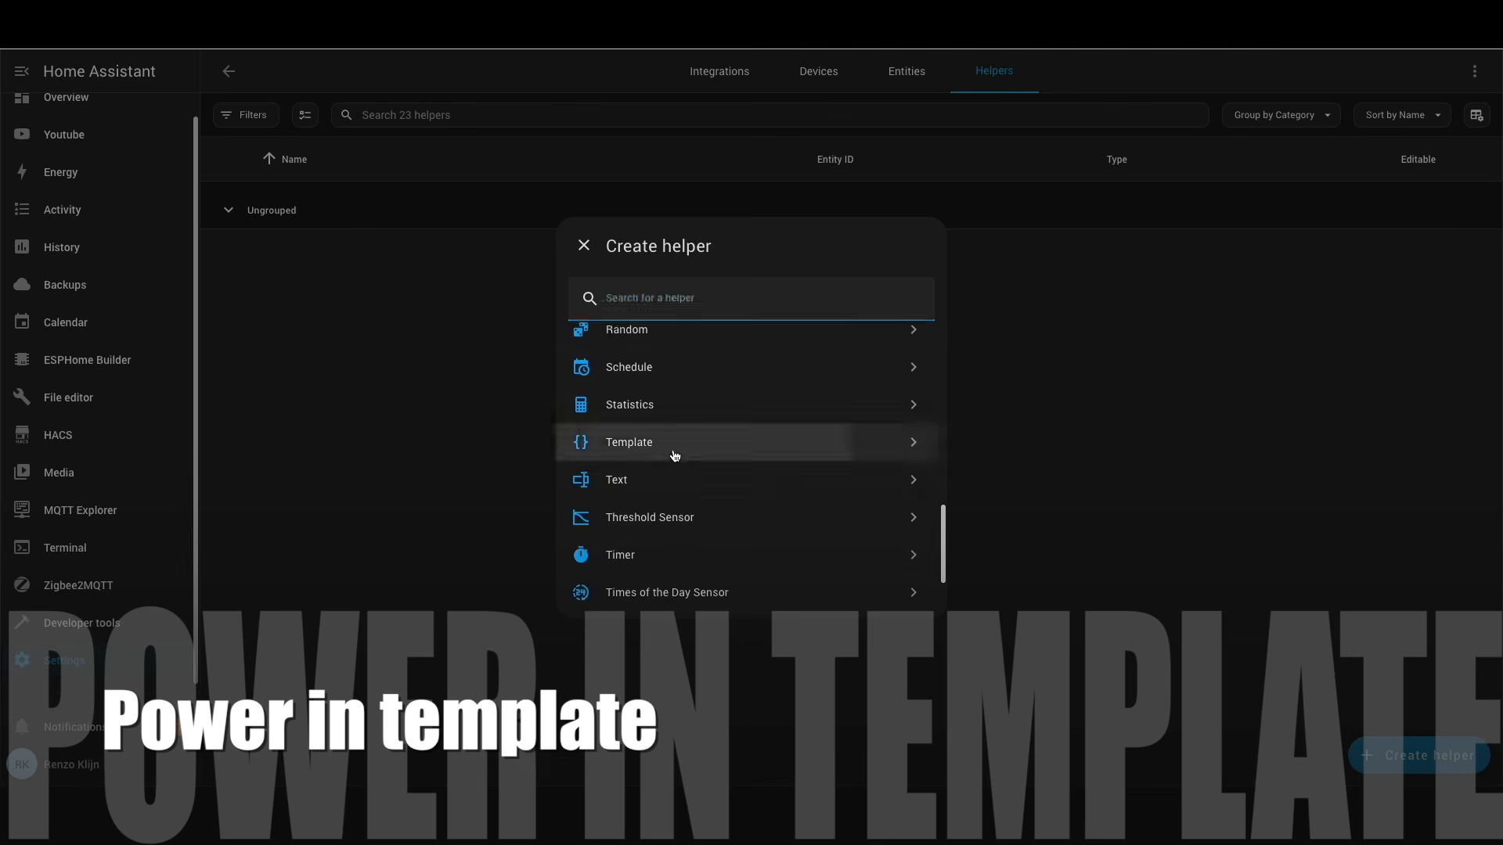
left_click(671, 441)
left_click(628, 624)
- Name the sensor Anker E2700 Power In and template its state as sensor.anker_e2700_power_total times -1 when below 0, otherwise 0.0, both rounded to 3 decimals
type("Anker E2700 Power In")
left_click(604, 279)
type("{% if states('sensor.anker_e2700_power_total') | float(0) < 0 %}     {{(states('sensor.anker_e2700_power_total') | float(0))*-1 | round(3) }}   {% else %}     {{(states ('0.0') | float(0)) | round(3) }}   {% endif %}")
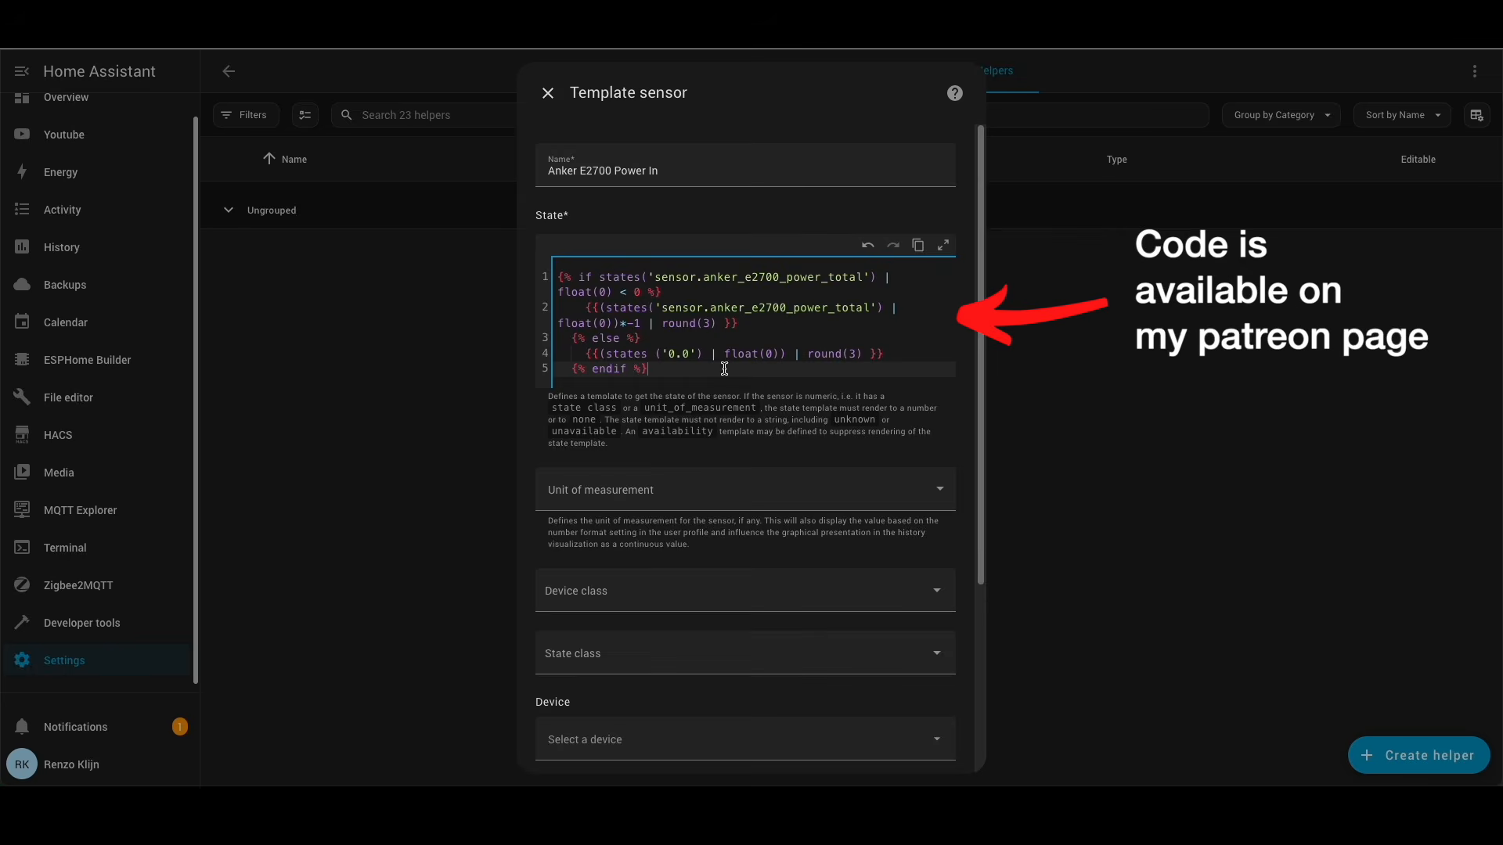
- Give the Power In sensor the unit W, the device class Power and the state class Measurement
left_click(574, 501)
type("W")
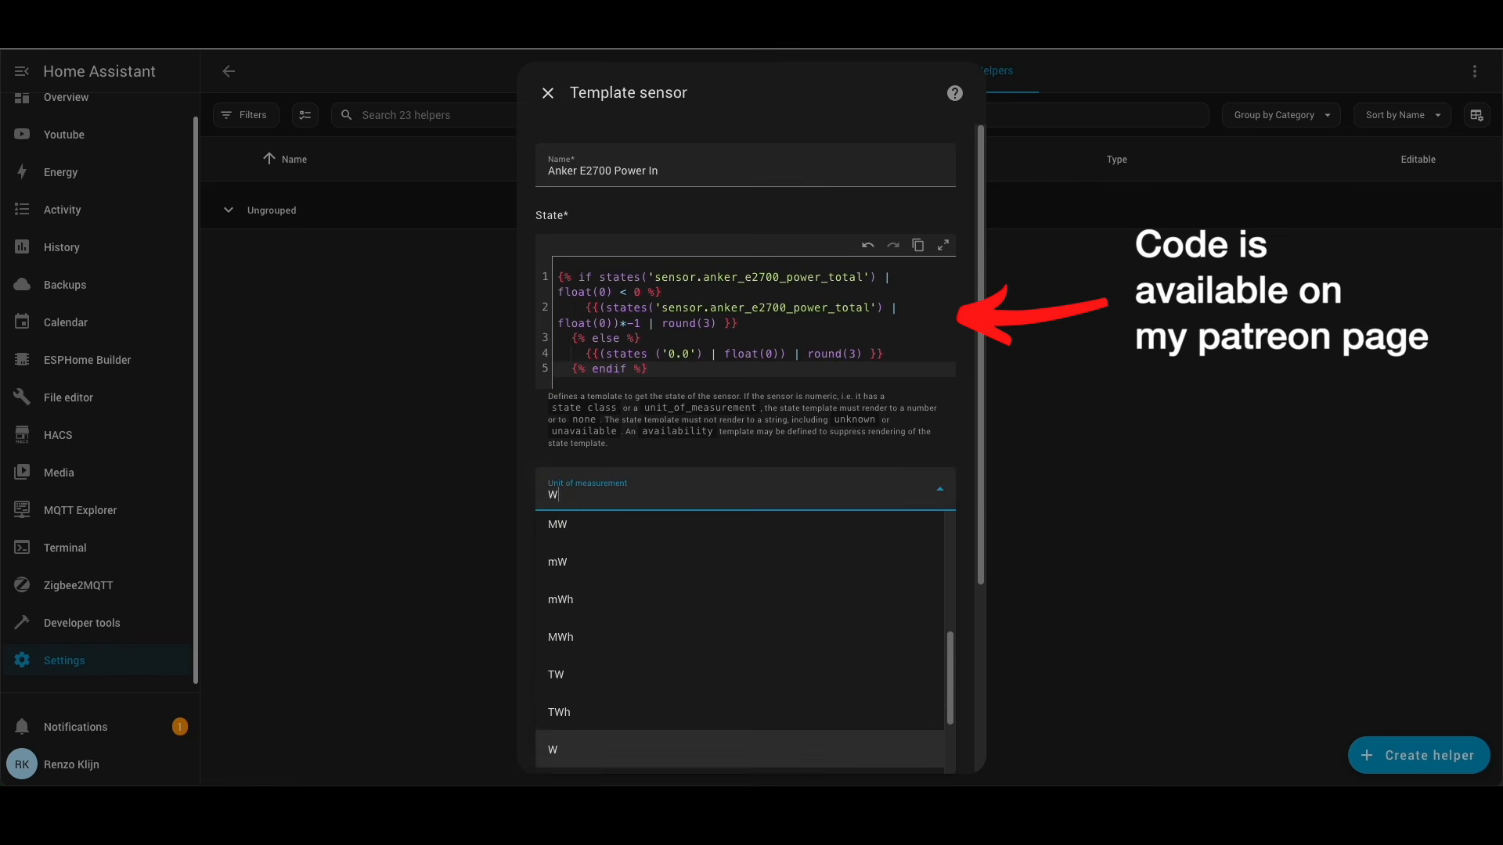
left_click(571, 657)
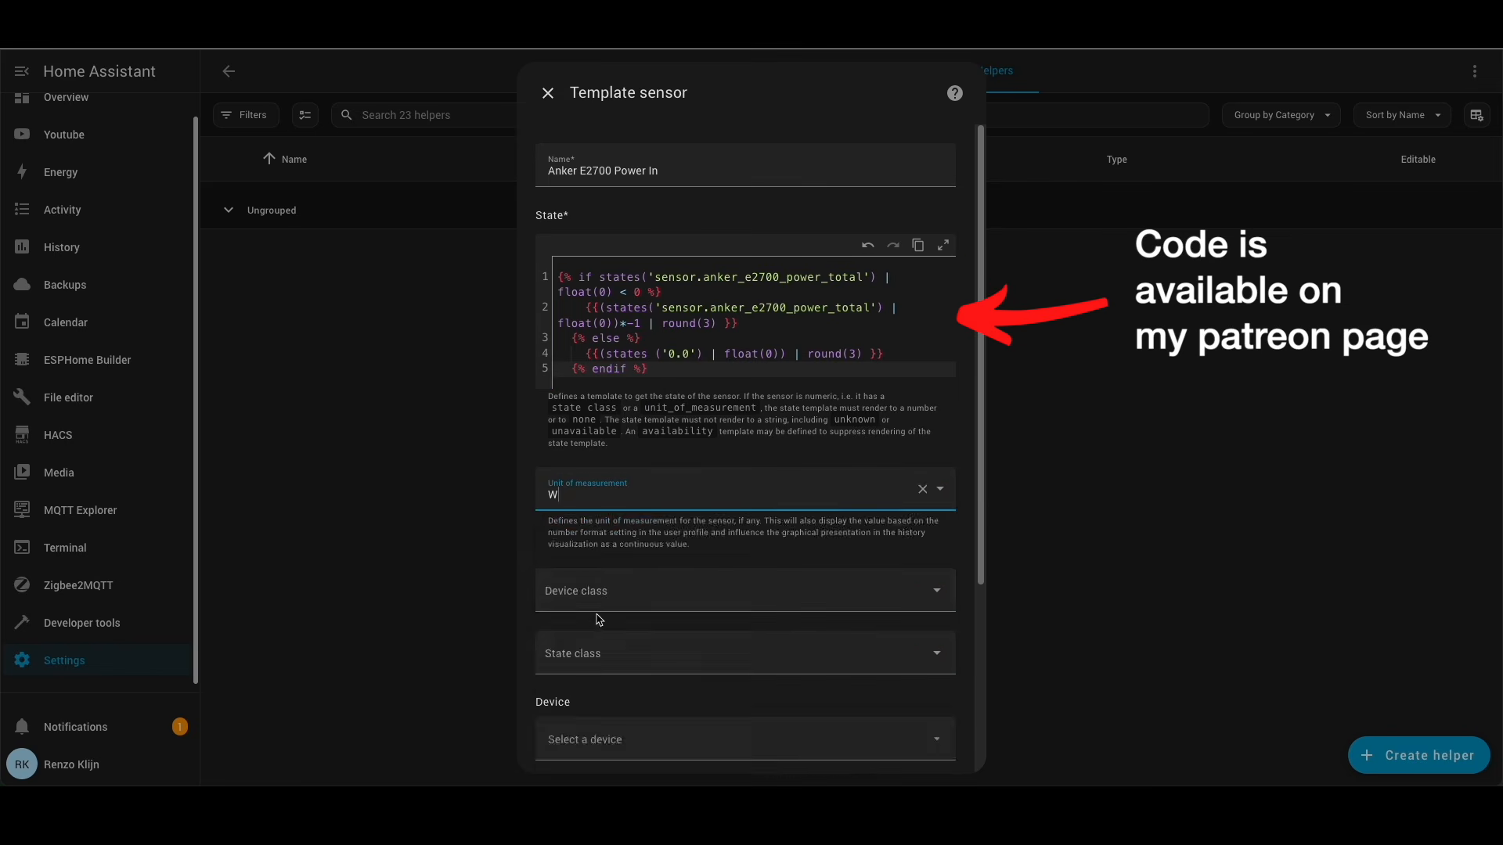
scroll(610, 603, "down", 3)
left_click(598, 421)
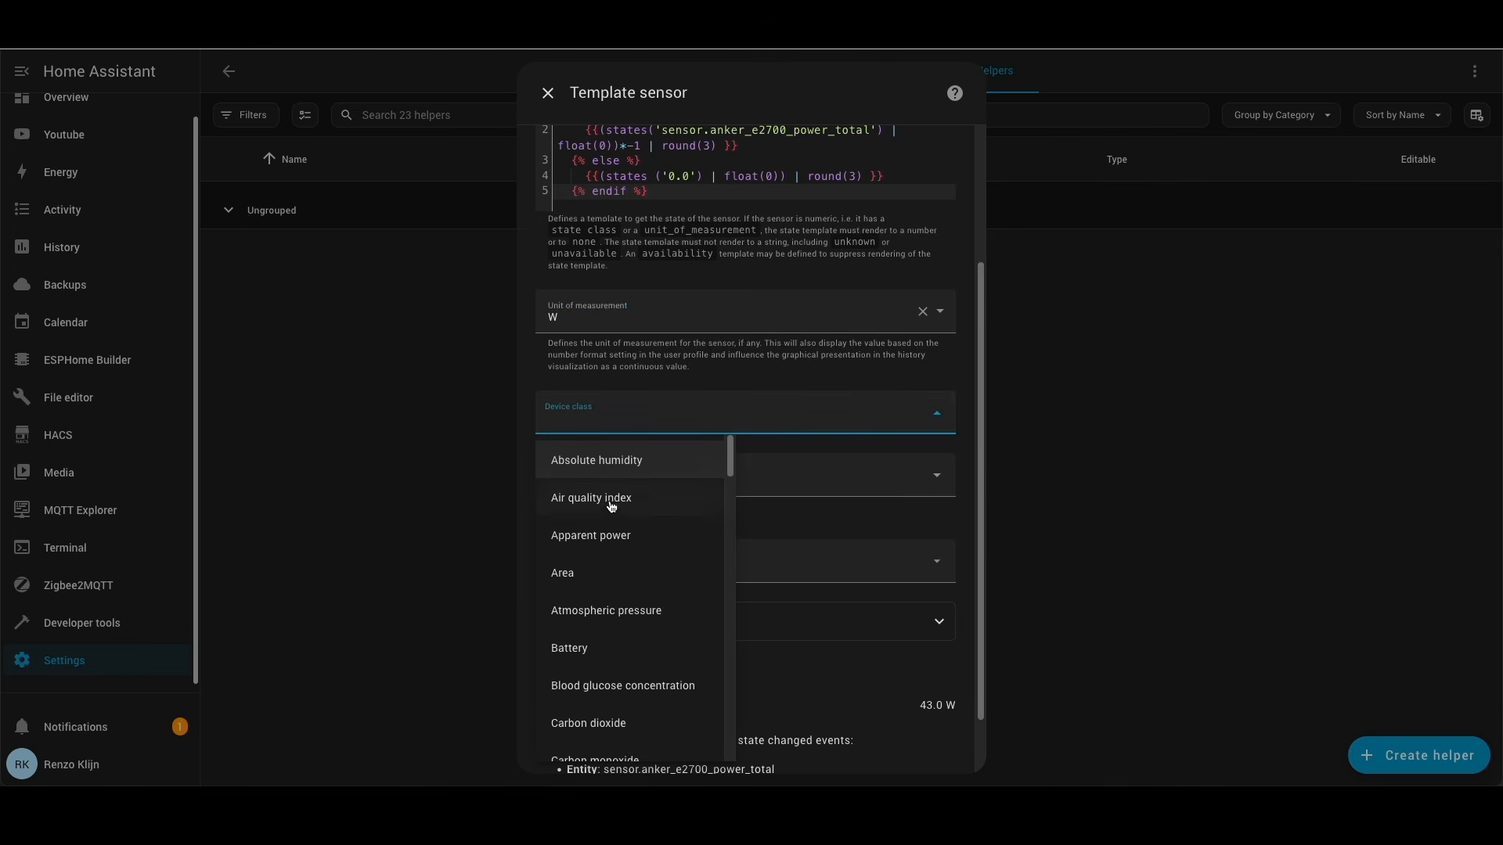
key("p")
scroll(613, 661, "down", 3)
left_click(614, 668)
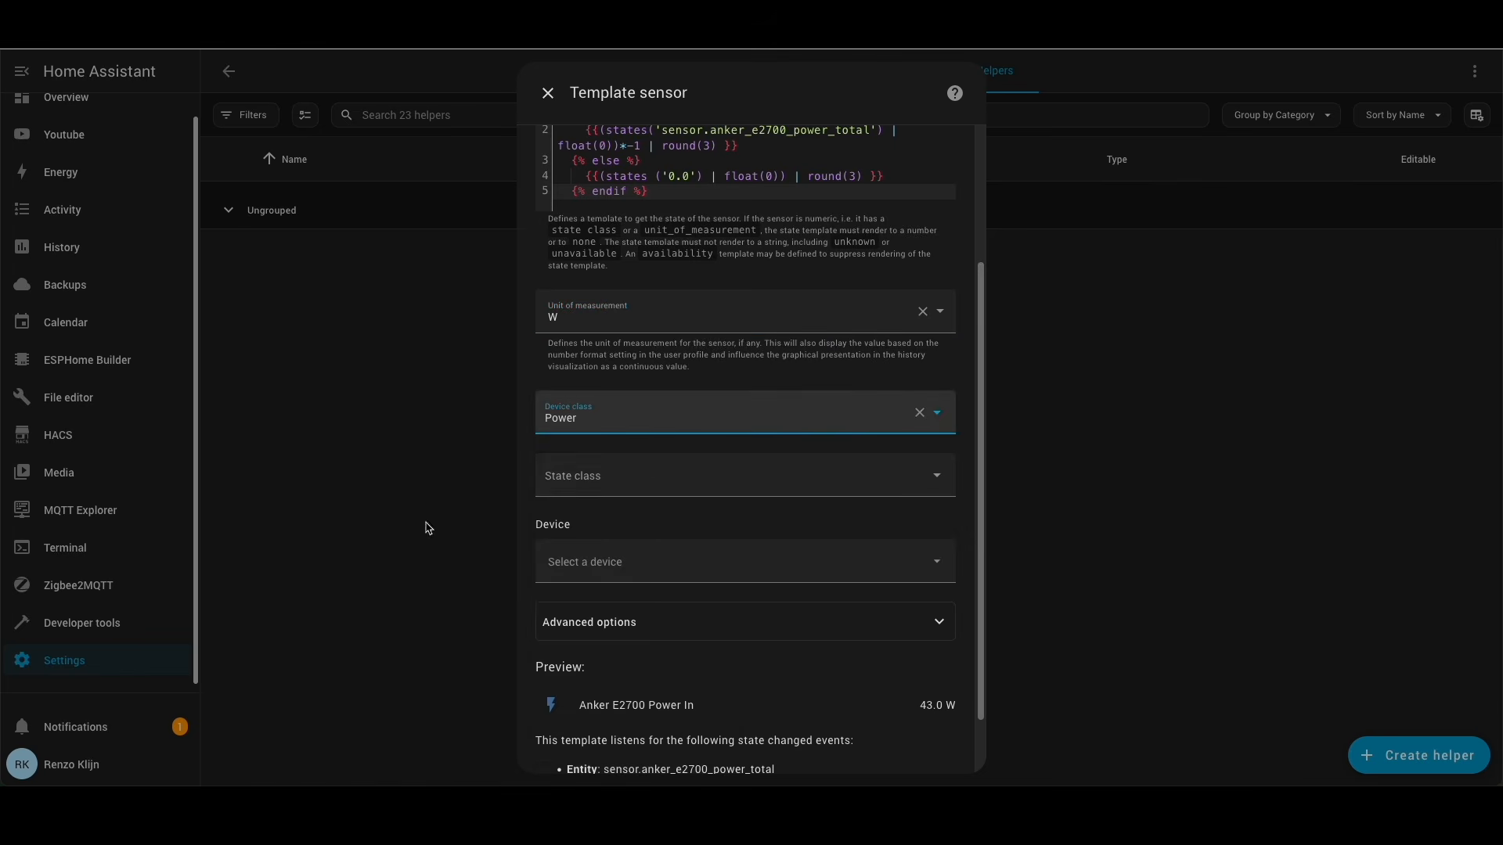
left_click(611, 483)
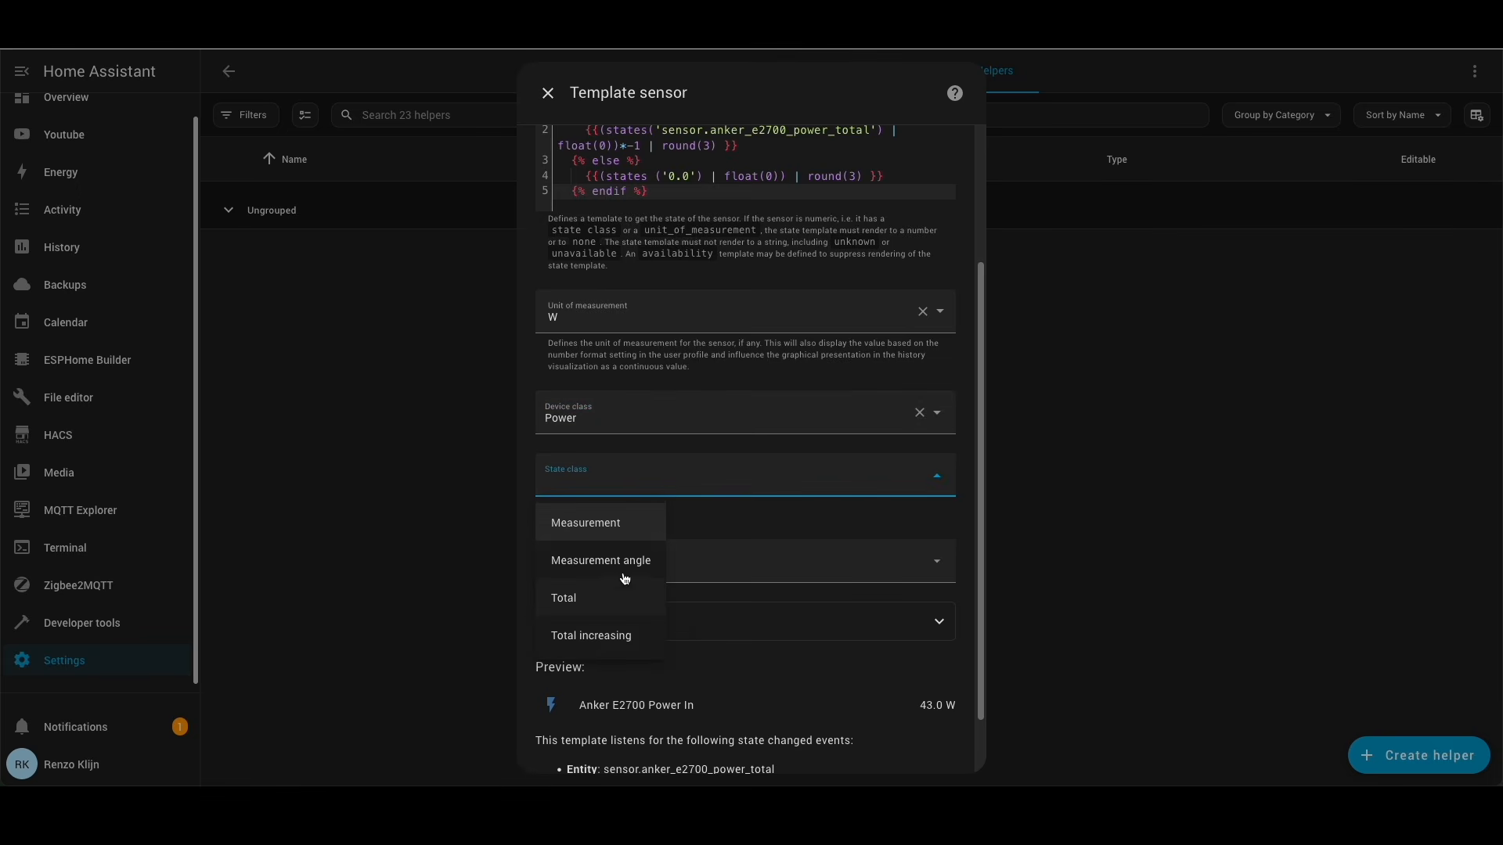
left_click(618, 535)
- Assign the Power In sensor to the Solarbank 3 E2700 Pro device, submit it and finish its creation
scroll(620, 526, "down", 1)
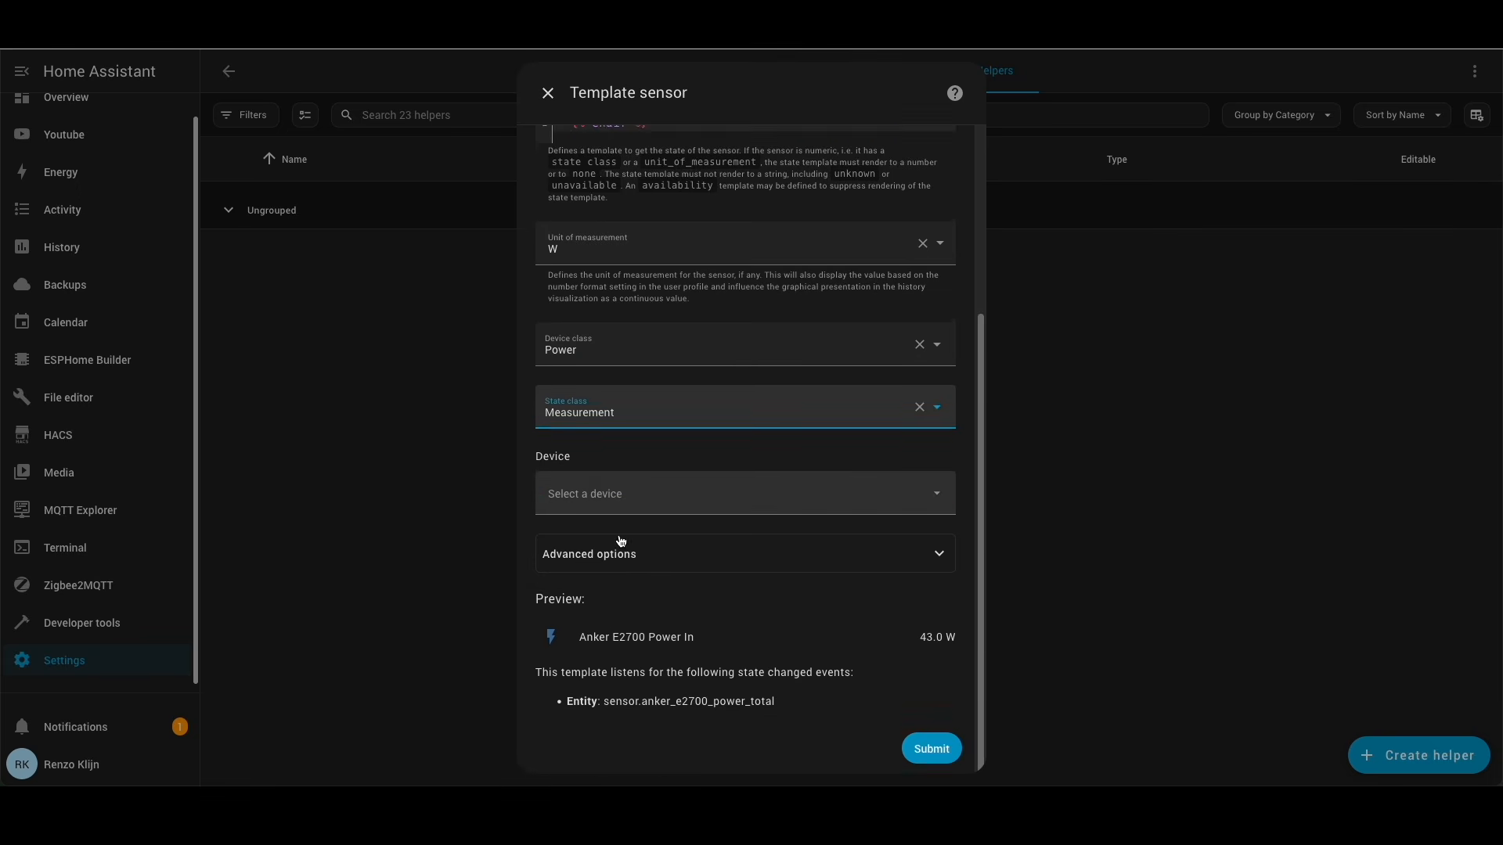
left_click(599, 494)
type("SOLAR")
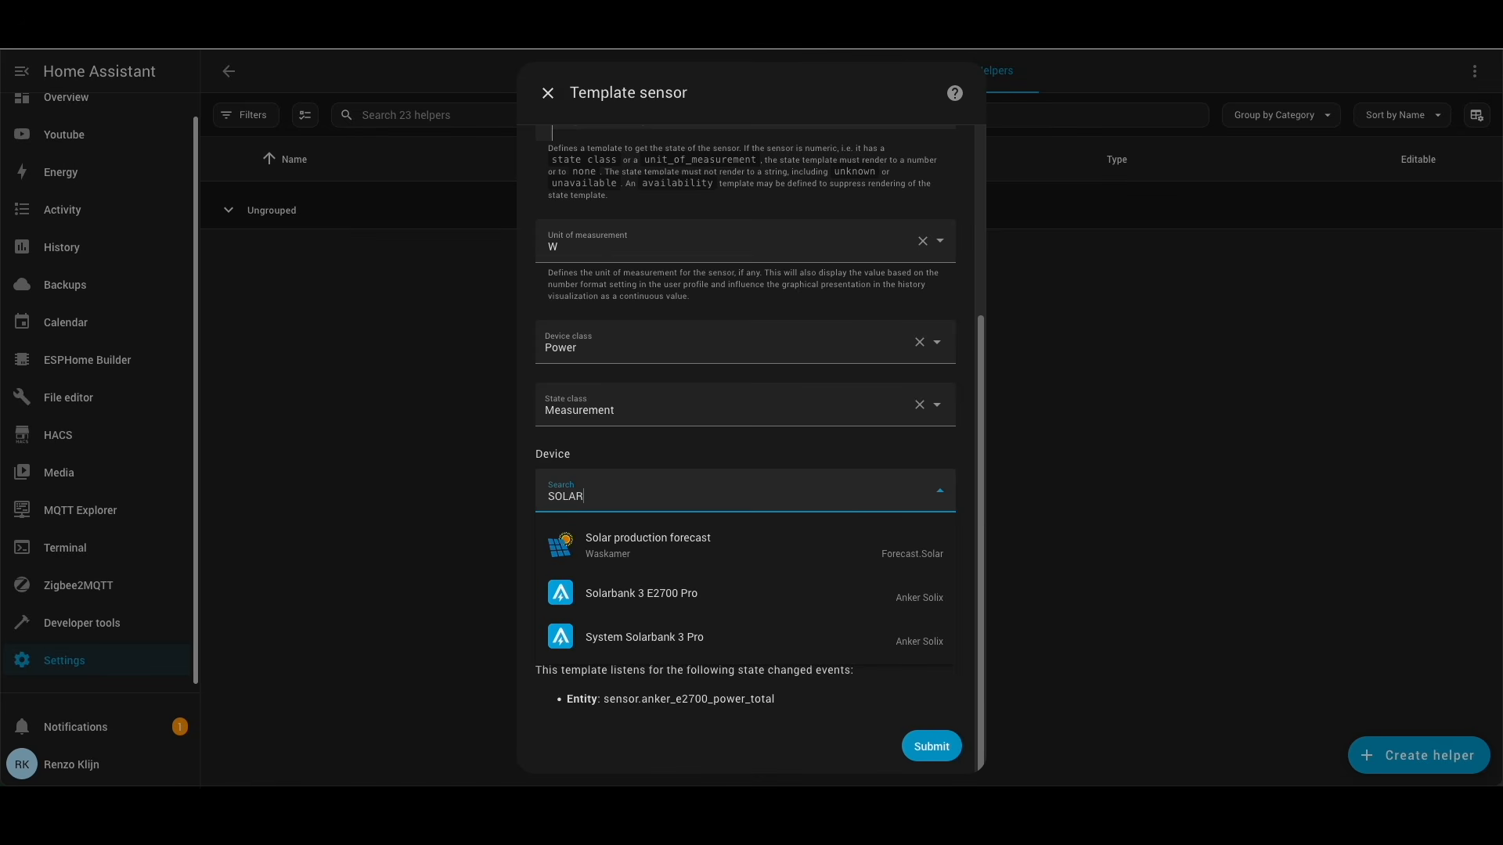
left_click(733, 592)
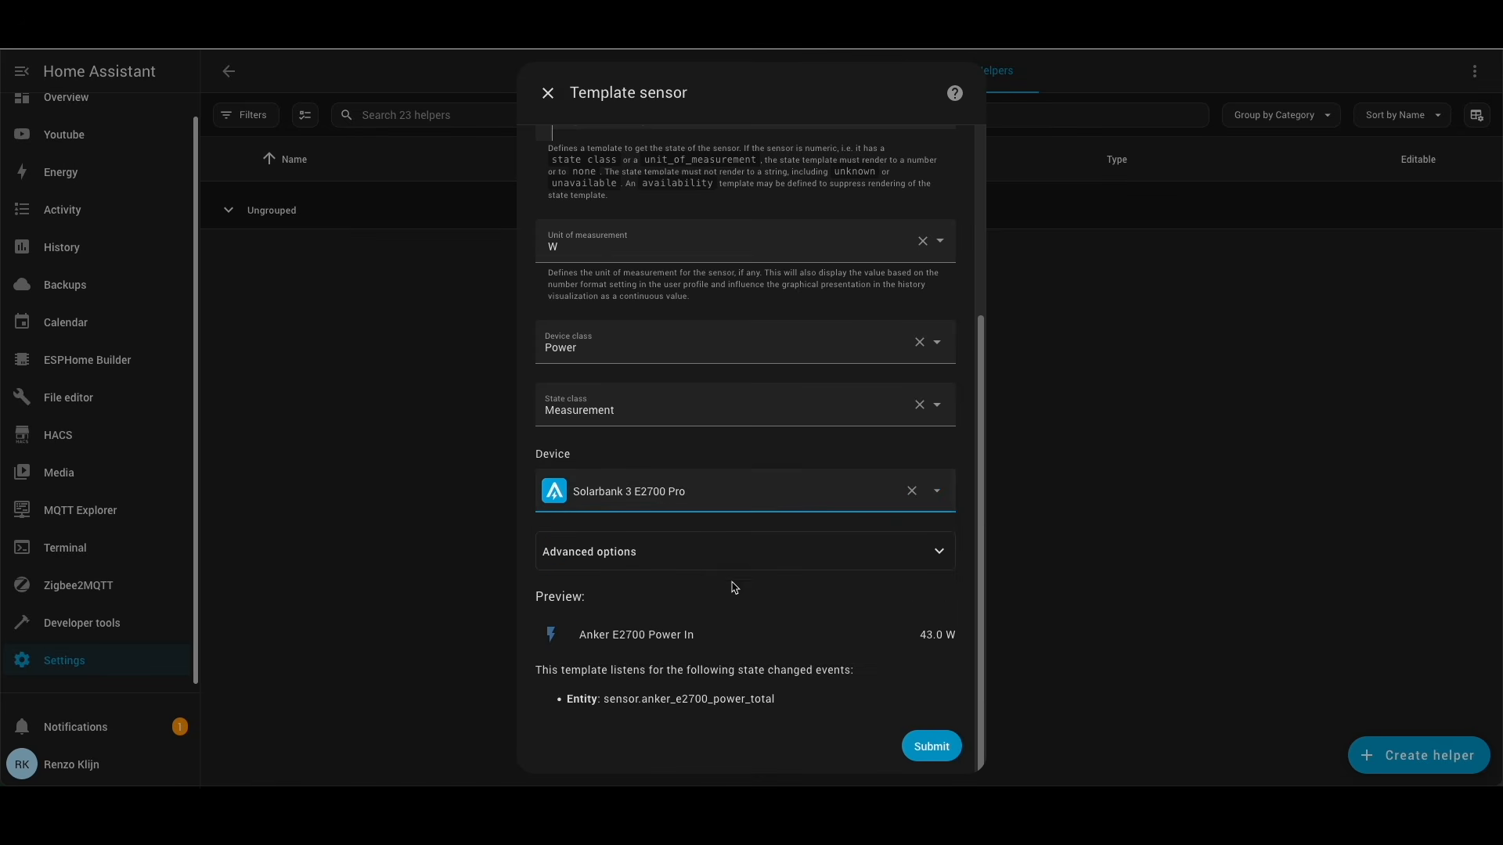
left_click(944, 747)
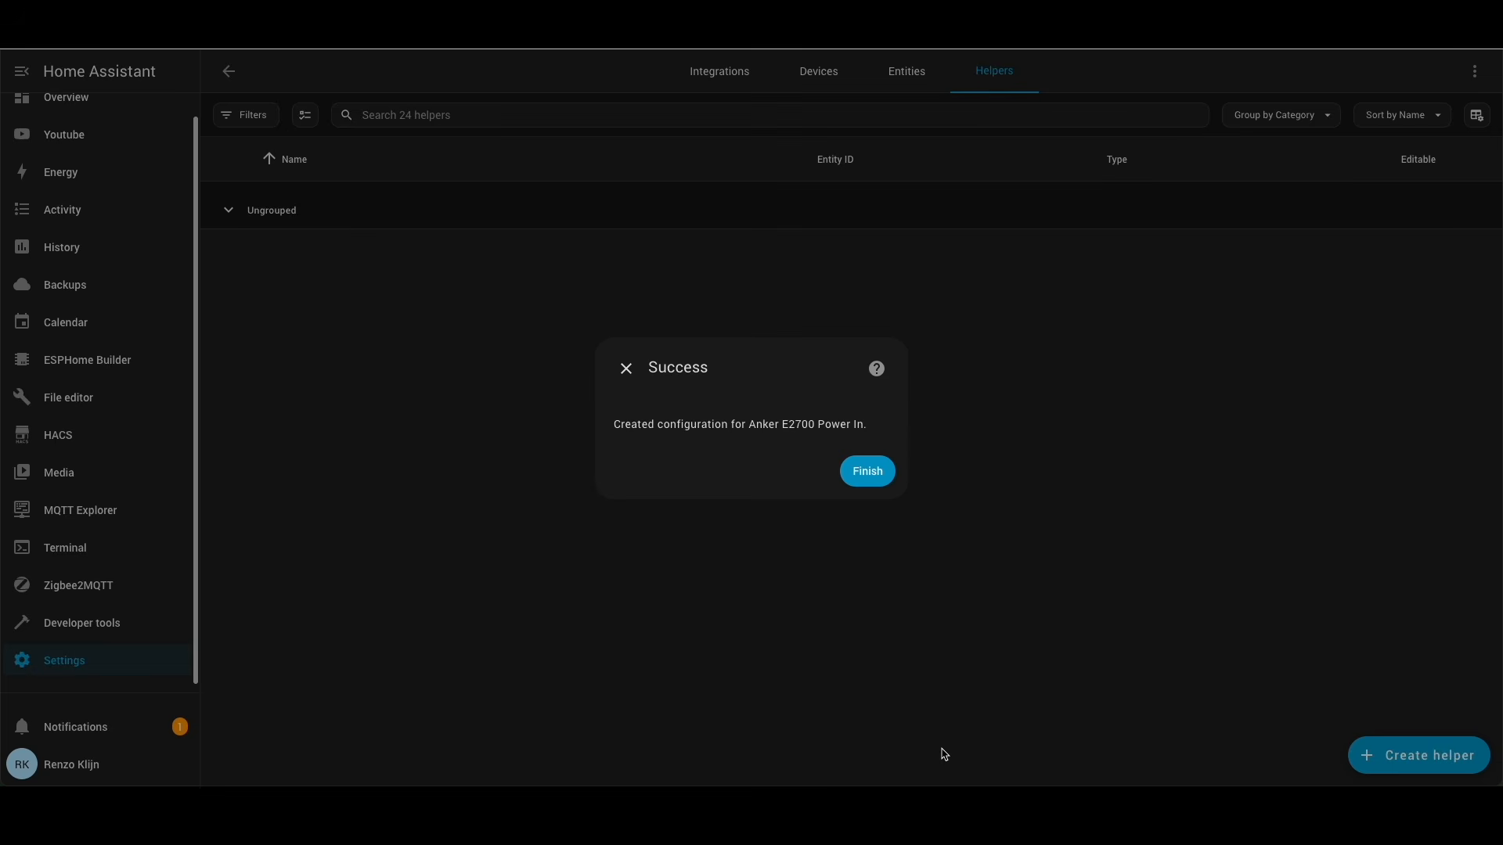
left_click(869, 476)
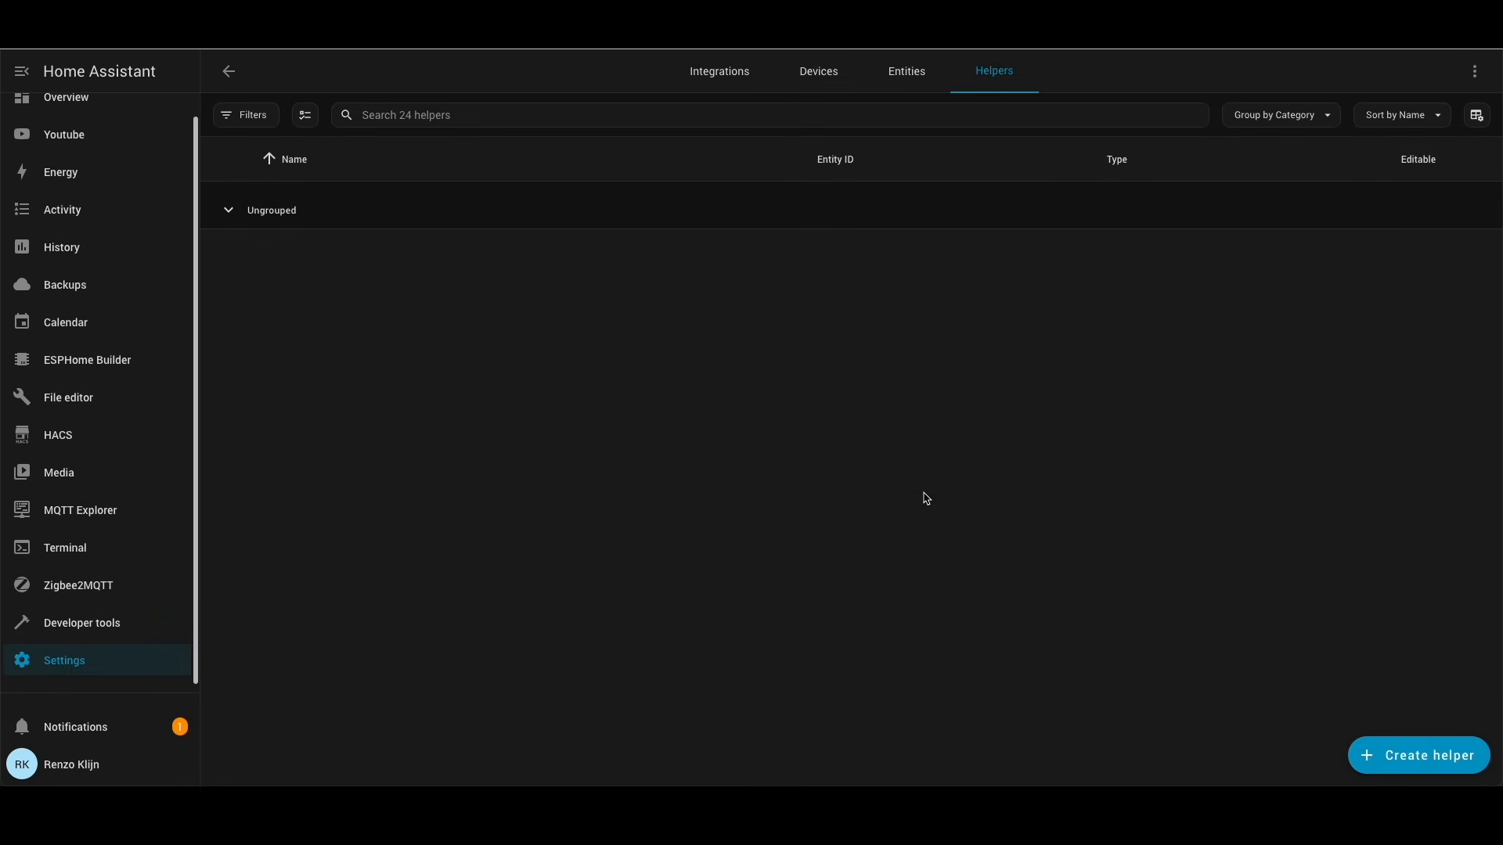
- Start a template sensor named Anker E2700 Power Out, templating its state as sensor.anker_E2700_power_total when >= 0, otherwise 0.0, both rounded to 3 decimals
left_click(1423, 755)
left_click(604, 301)
type("TE")
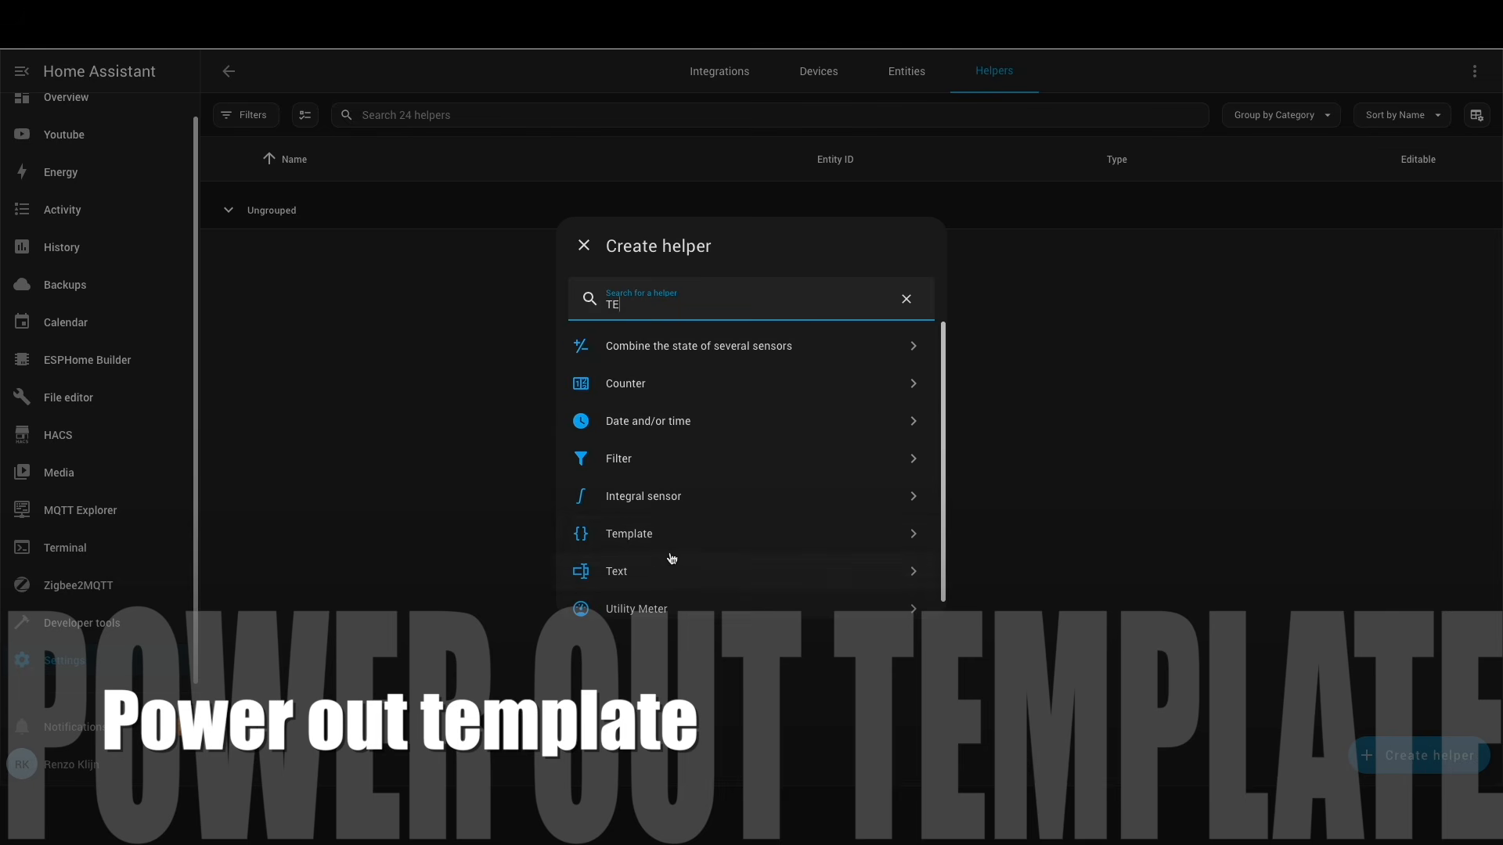
scroll(669, 570, "down", 1)
left_click(661, 510)
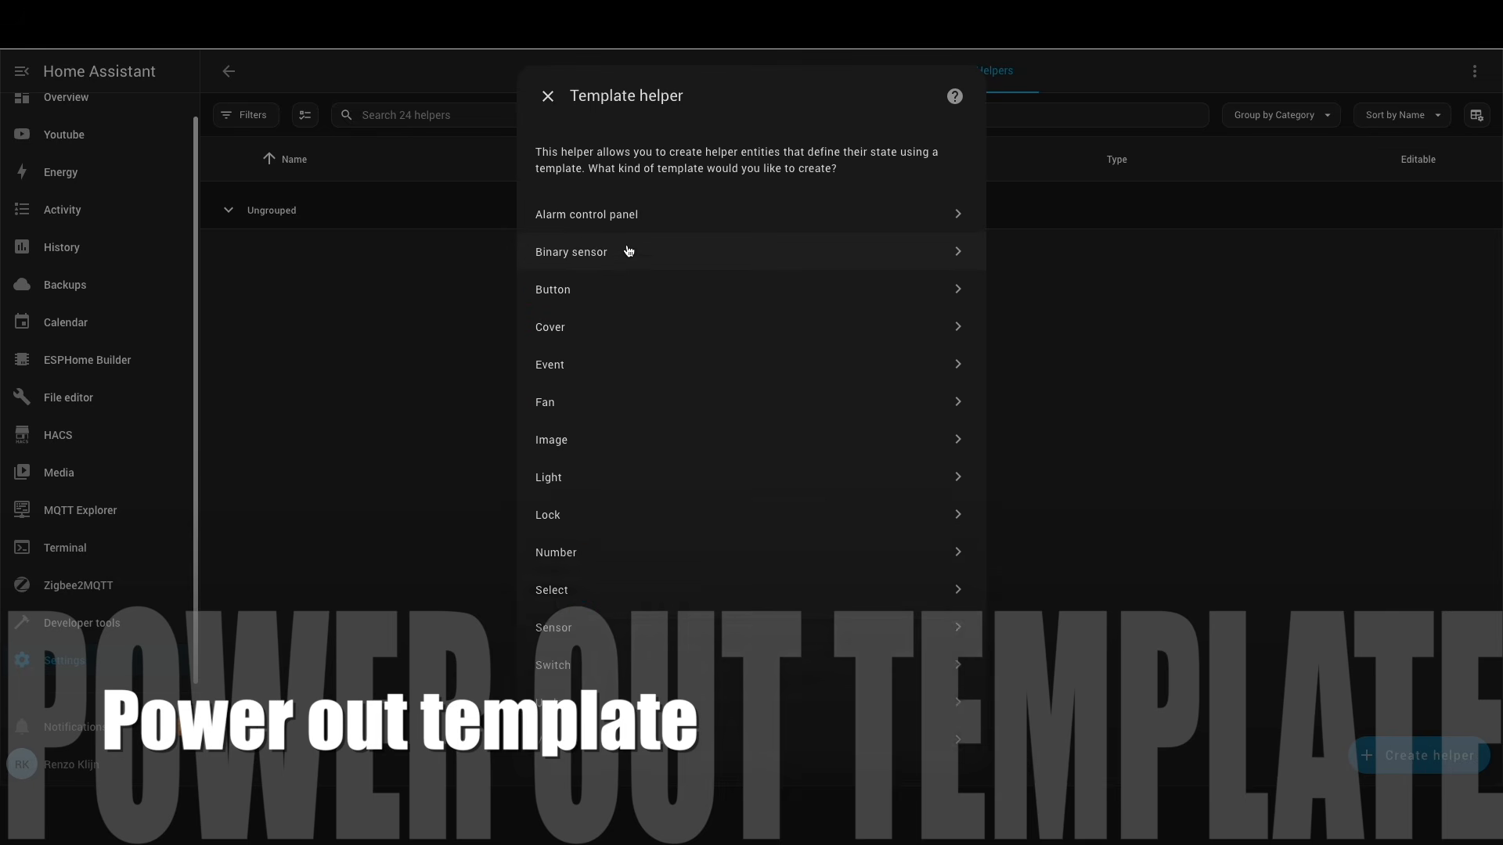
left_click(619, 626)
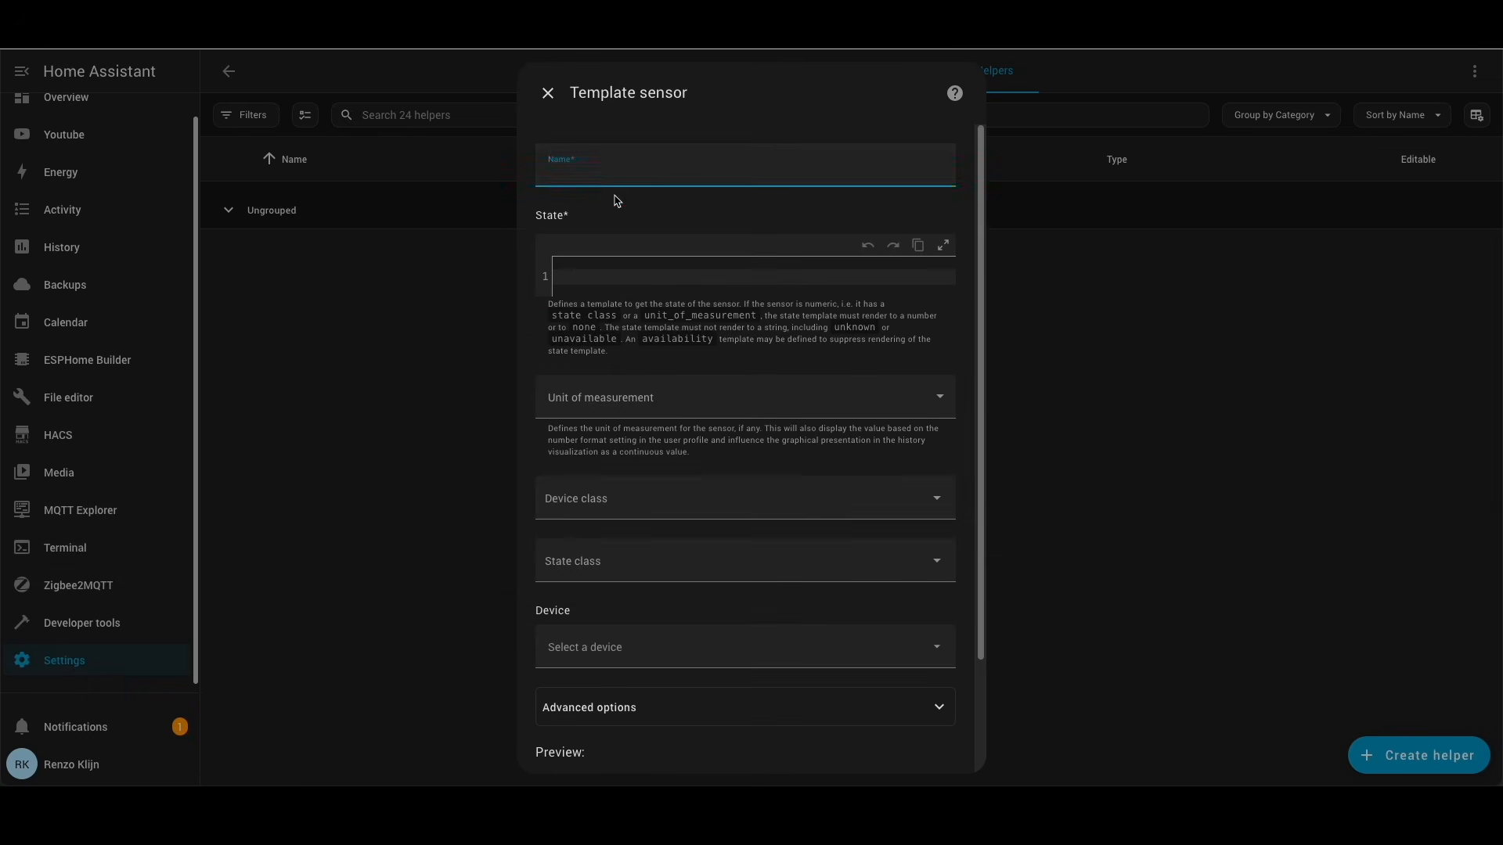
type("Anker E2700 Power Out")
left_click(585, 278)
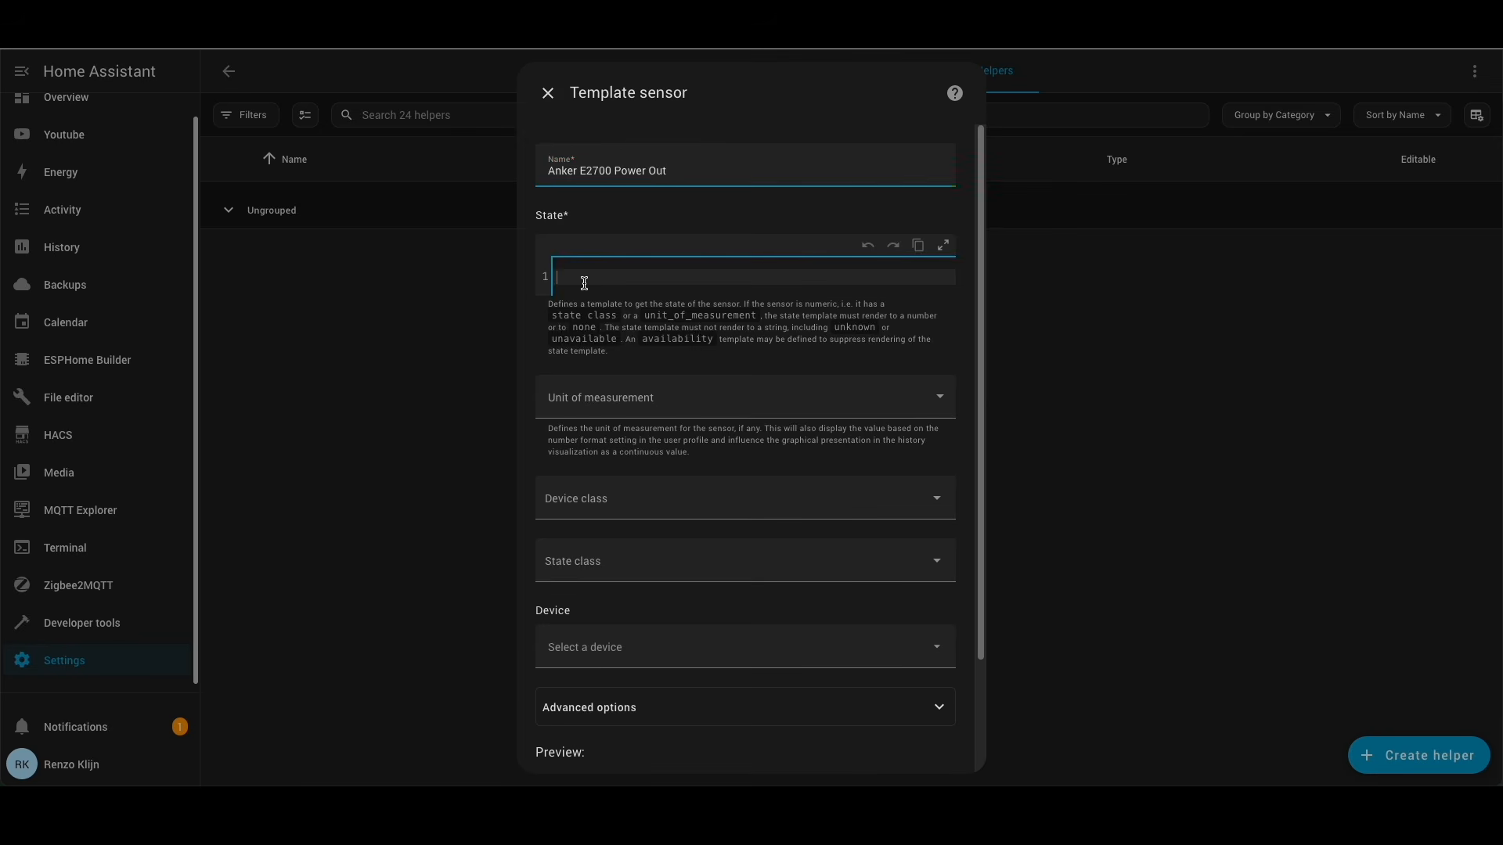
type("{% if states('sensor.anker_E2700_power_total') | float(0) >= 0 %}     {{states('sensor.anker_E2700_power_total') | float(0) | round(3) }}   {% else %}     {{(states ('0.0') | float(0)) |round(3) }}   {% endif %}")
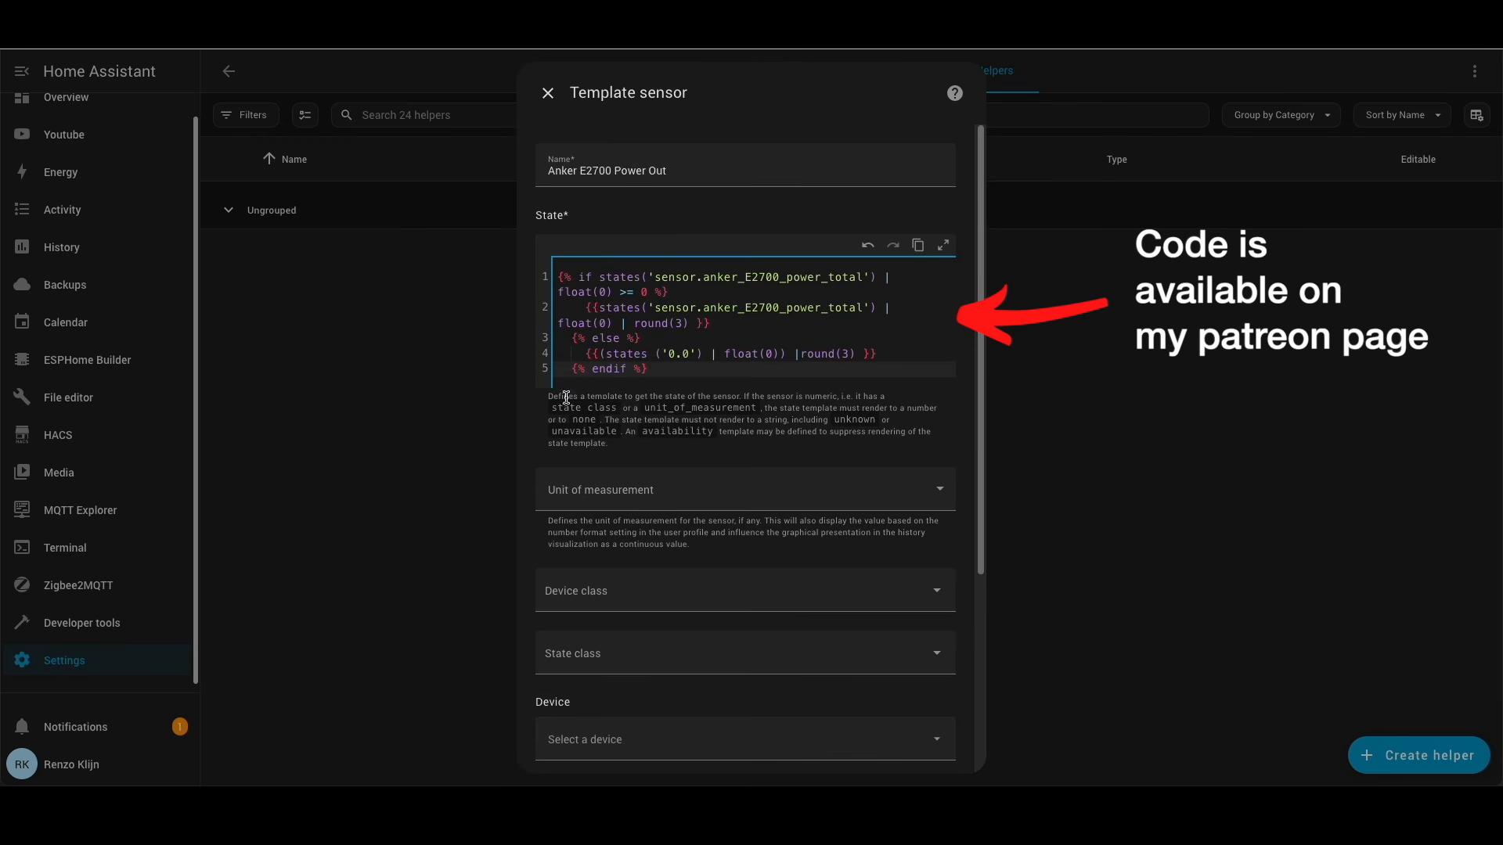
- Give the Power Out sensor the unit W, the device class Power and the state class Measurement
left_click(577, 494)
type("W")
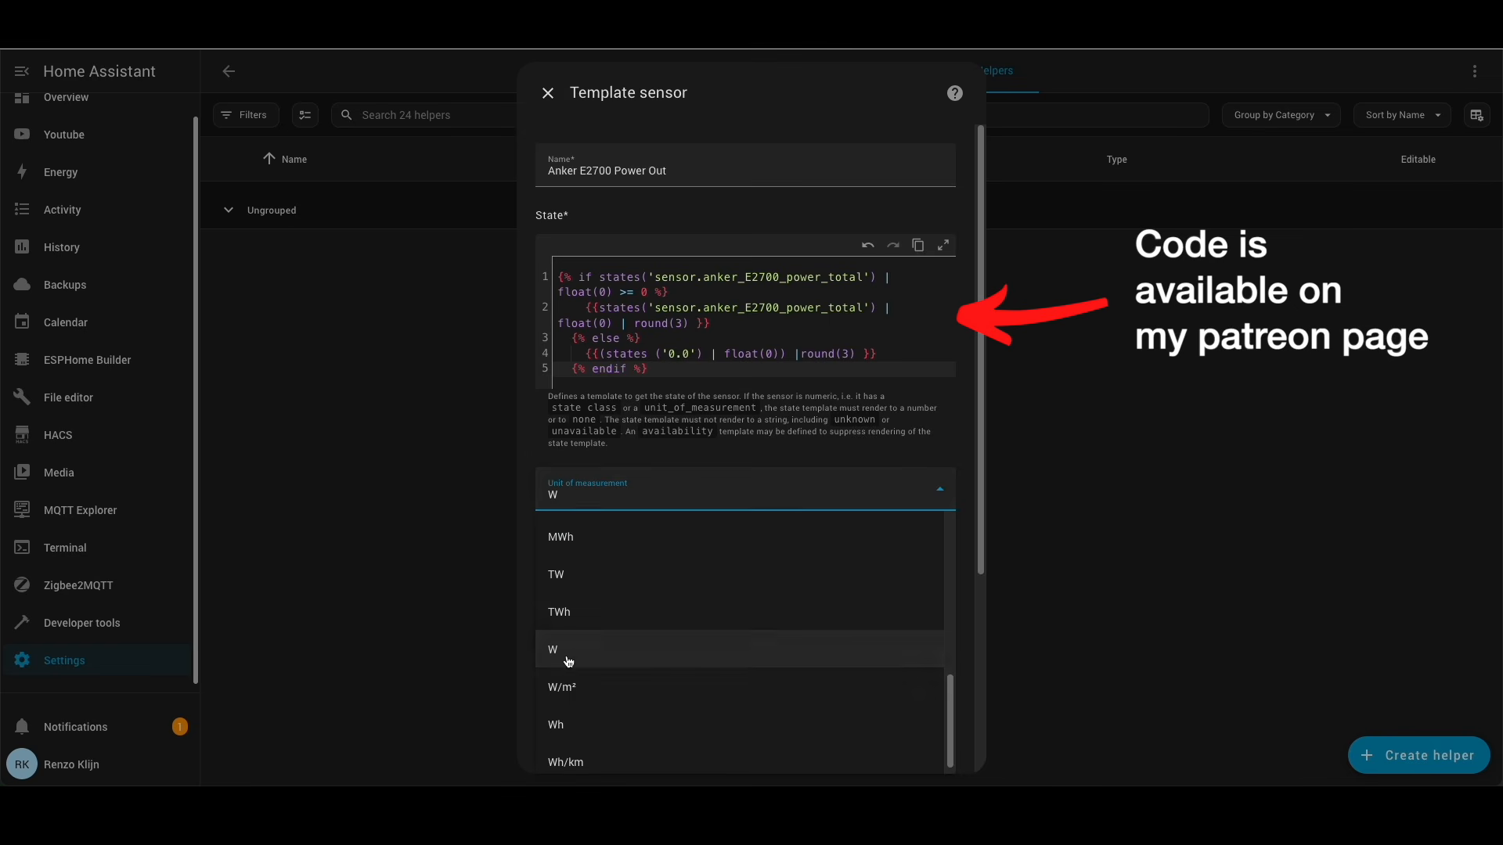
left_click(566, 656)
scroll(613, 630, "down", 1)
left_click(583, 530)
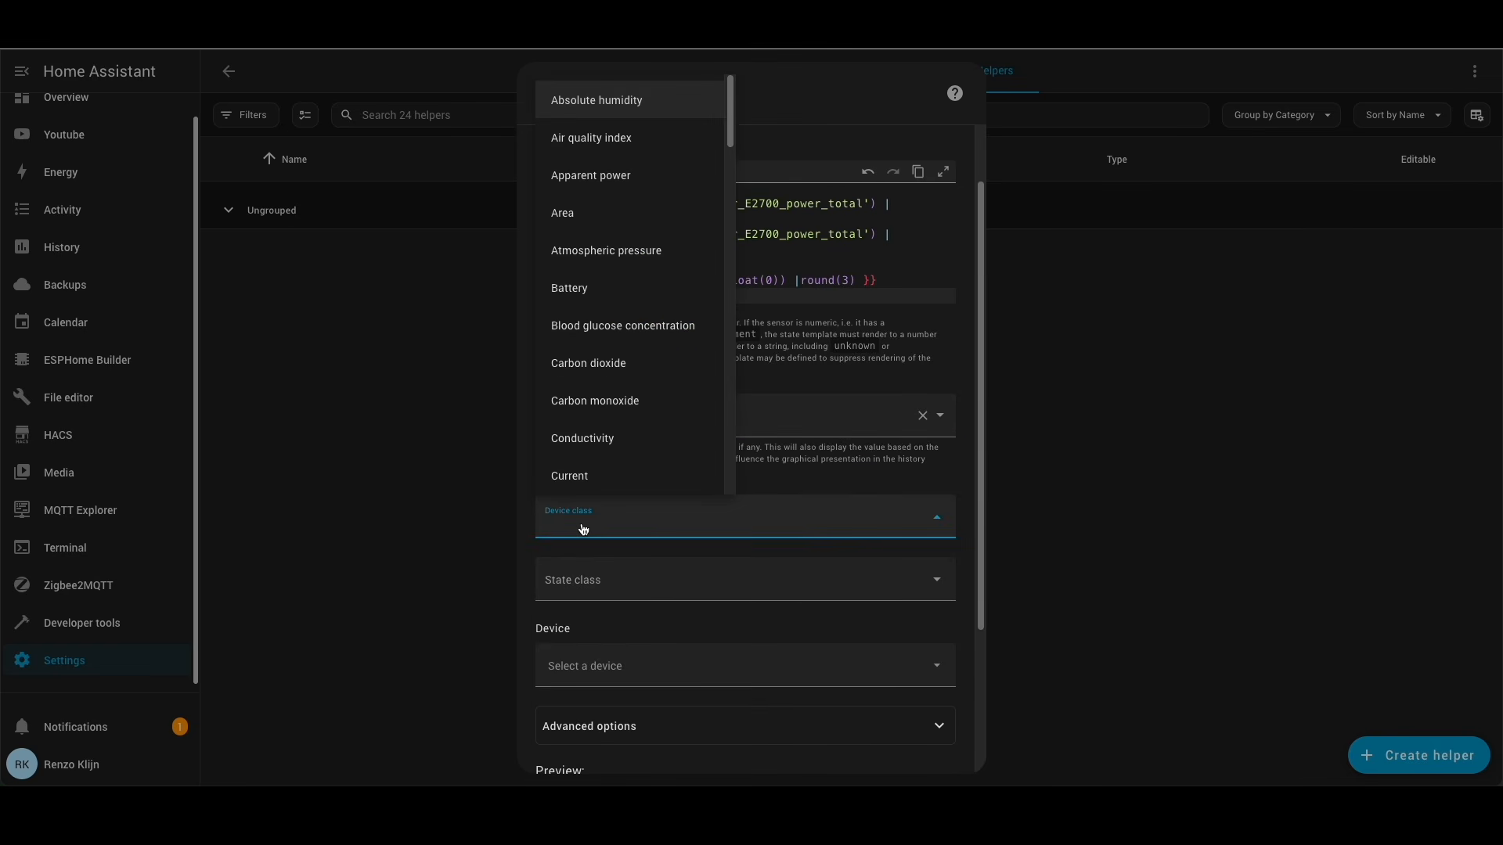
type("po")
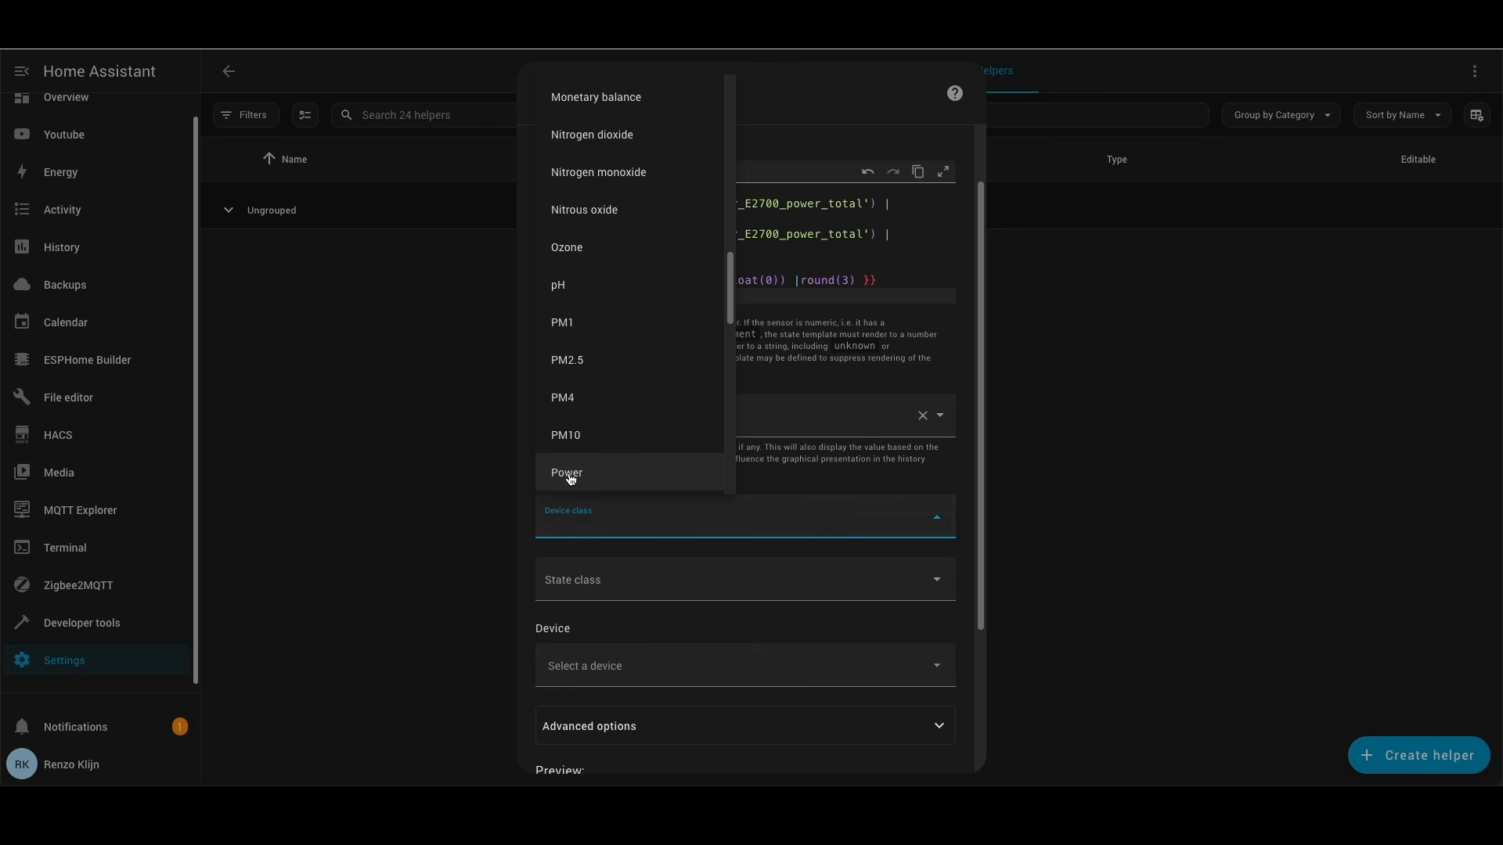
left_click(570, 473)
left_click(568, 594)
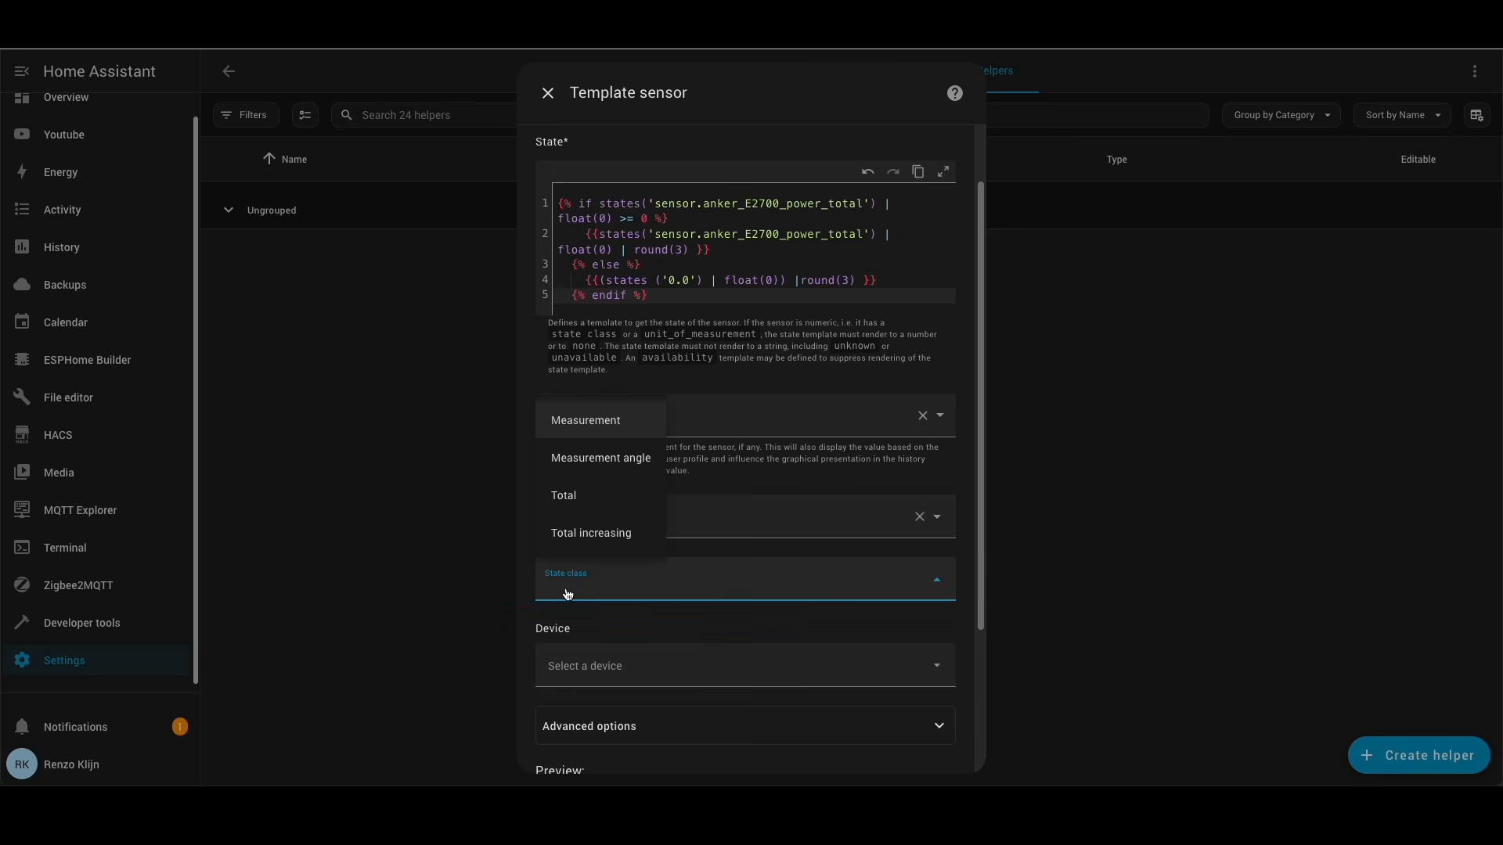
left_click(592, 426)
- Assign the Power Out sensor to the Solarbank 3 E2700 Pro device, submit it and finish its creation
left_click(596, 663)
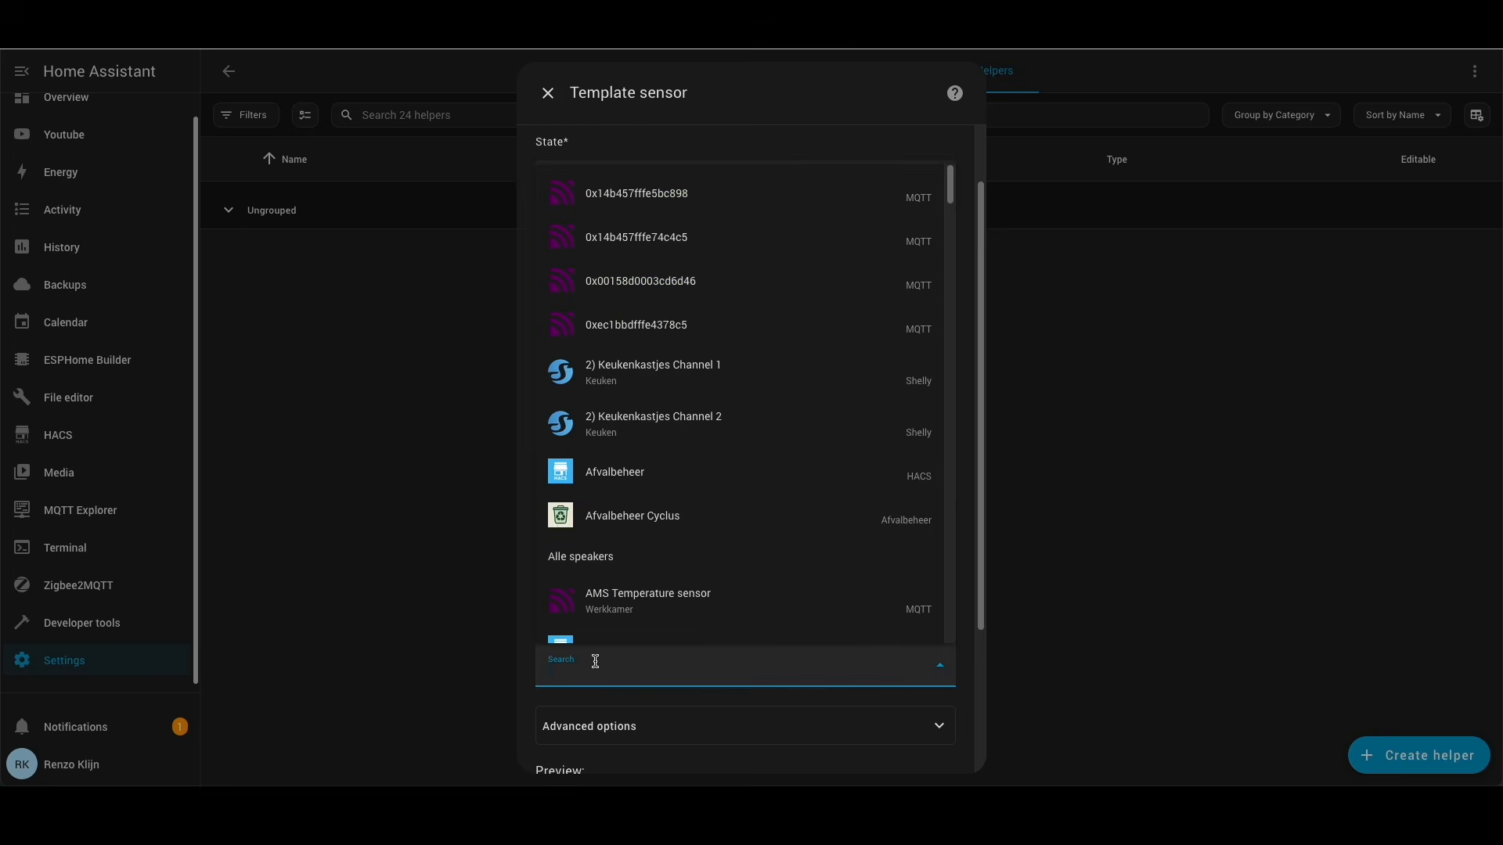
type("solarba")
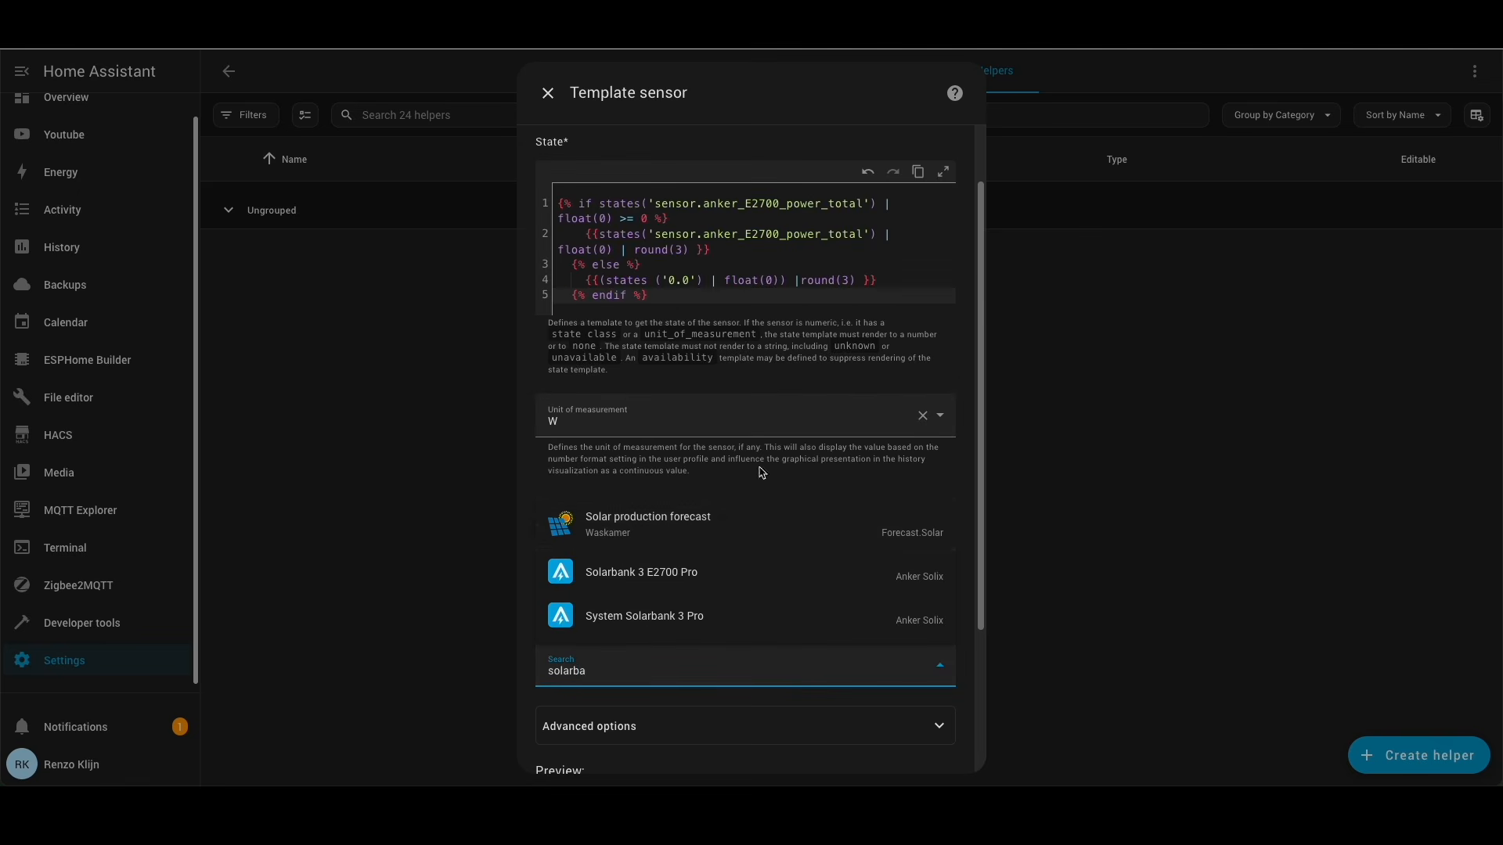
left_click(607, 574)
scroll(785, 667, "down", 1)
scroll(785, 667, "down", 2)
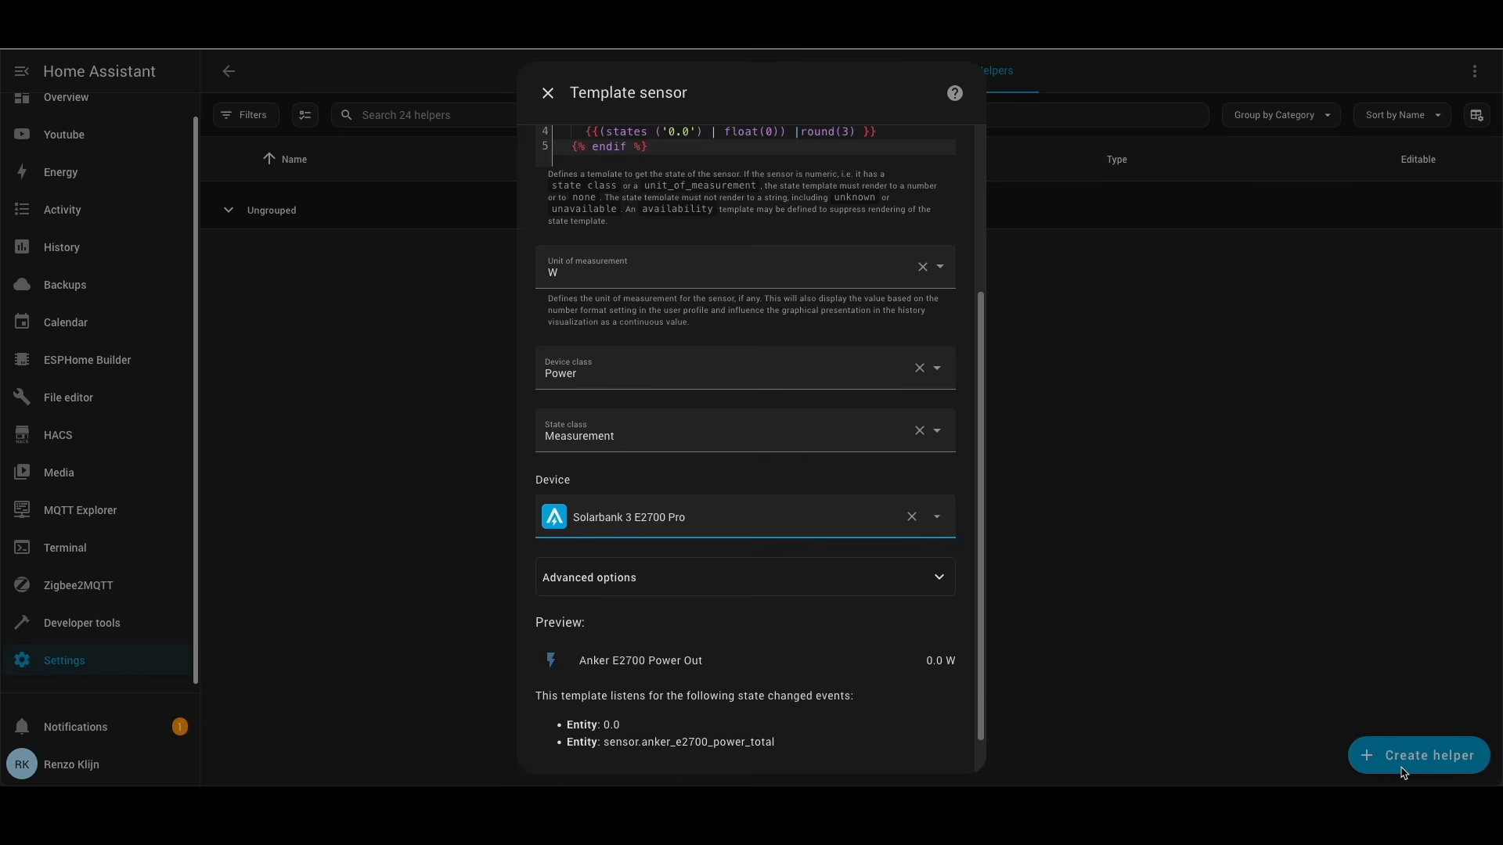
scroll(908, 697, "down", 1)
left_click(932, 750)
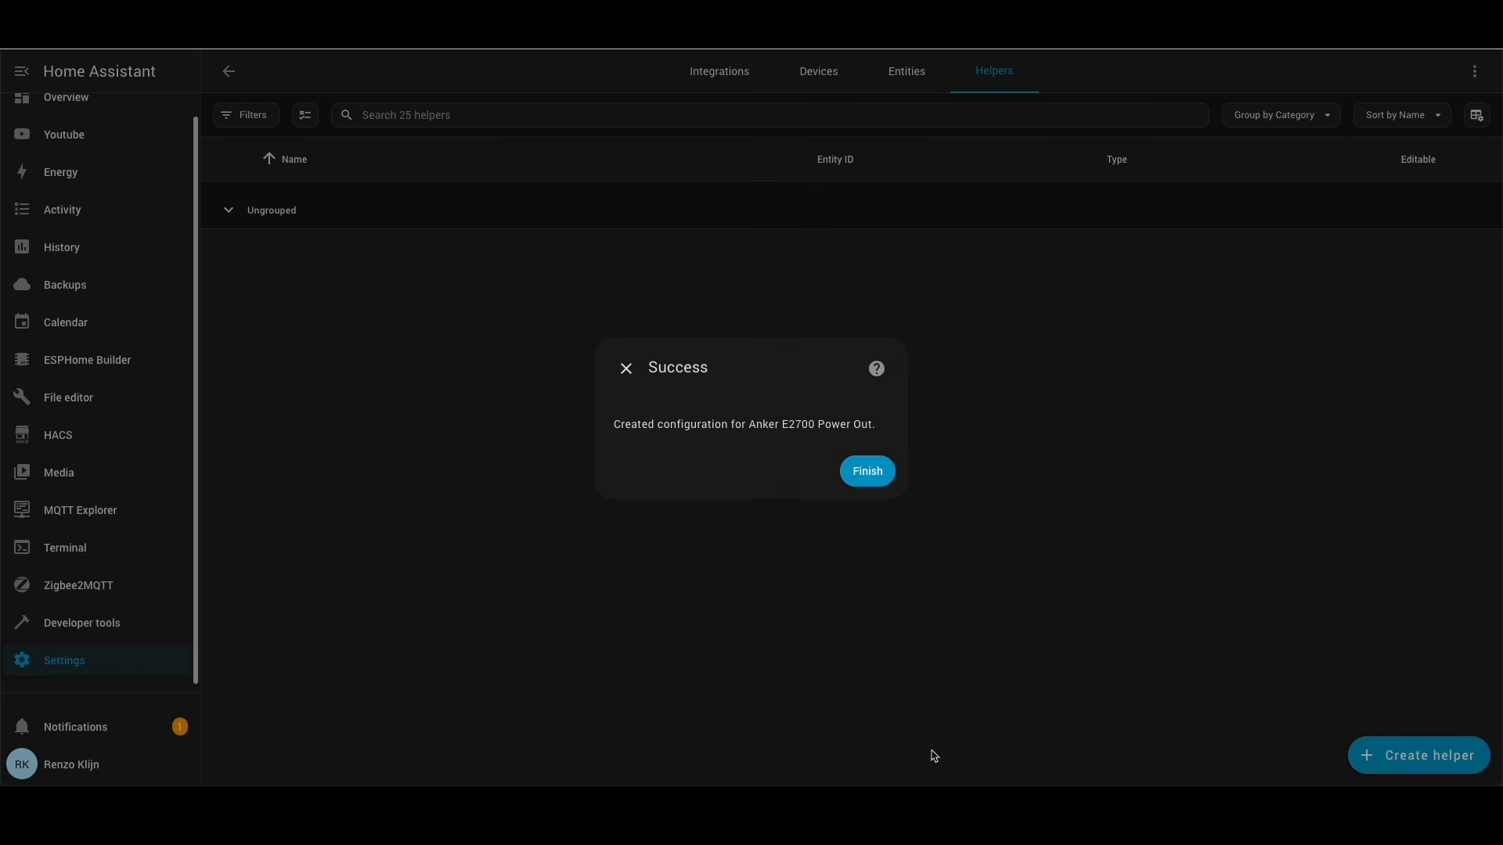
left_click(867, 472)
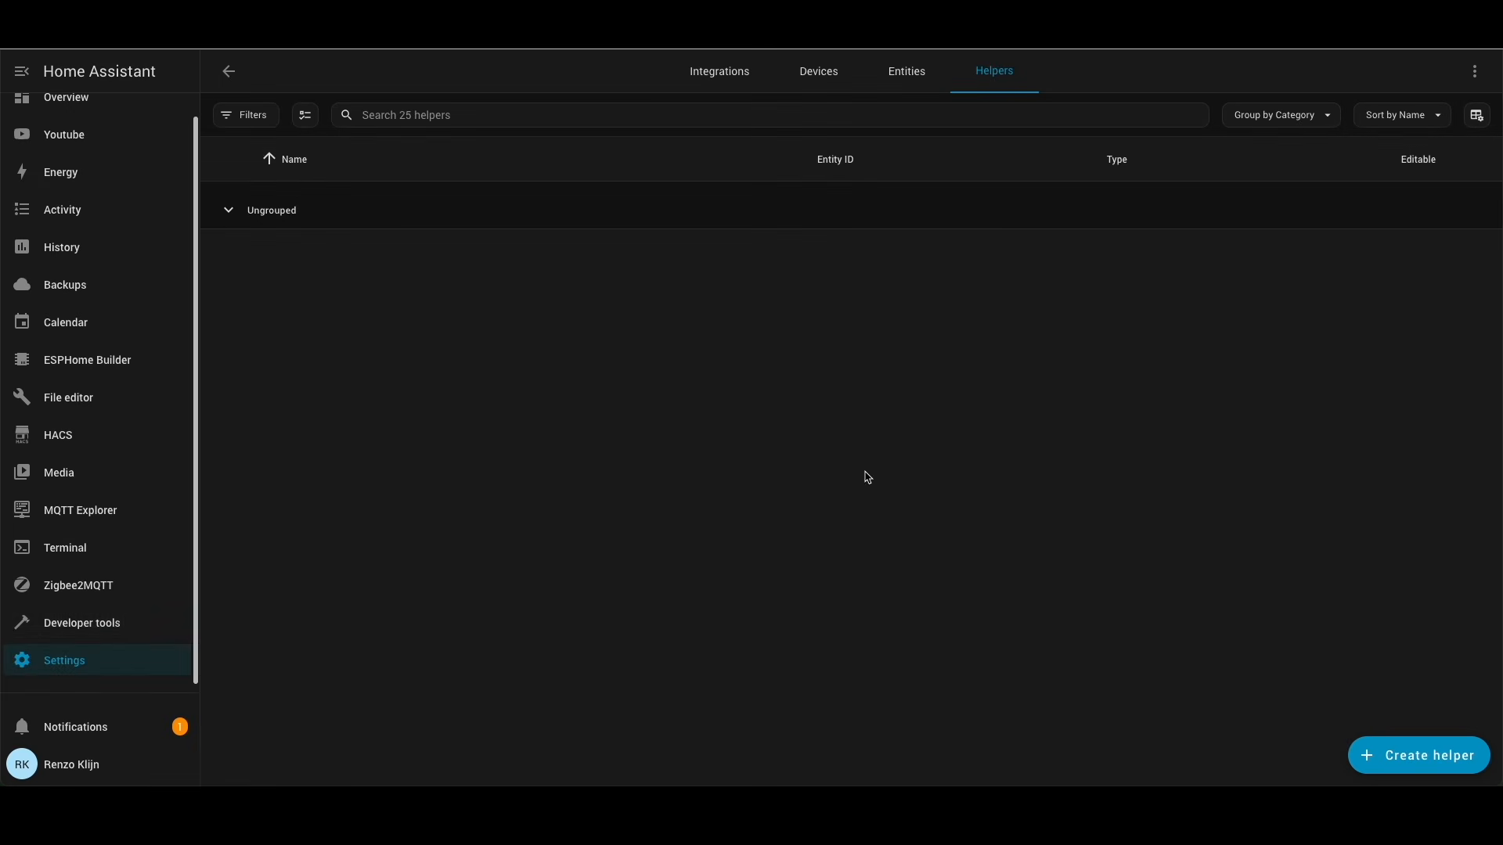
- Open the Solarbank 3 E2700 Pro device of the Anker Solix integration and check its sensors for the new template sensors
left_click(97, 668)
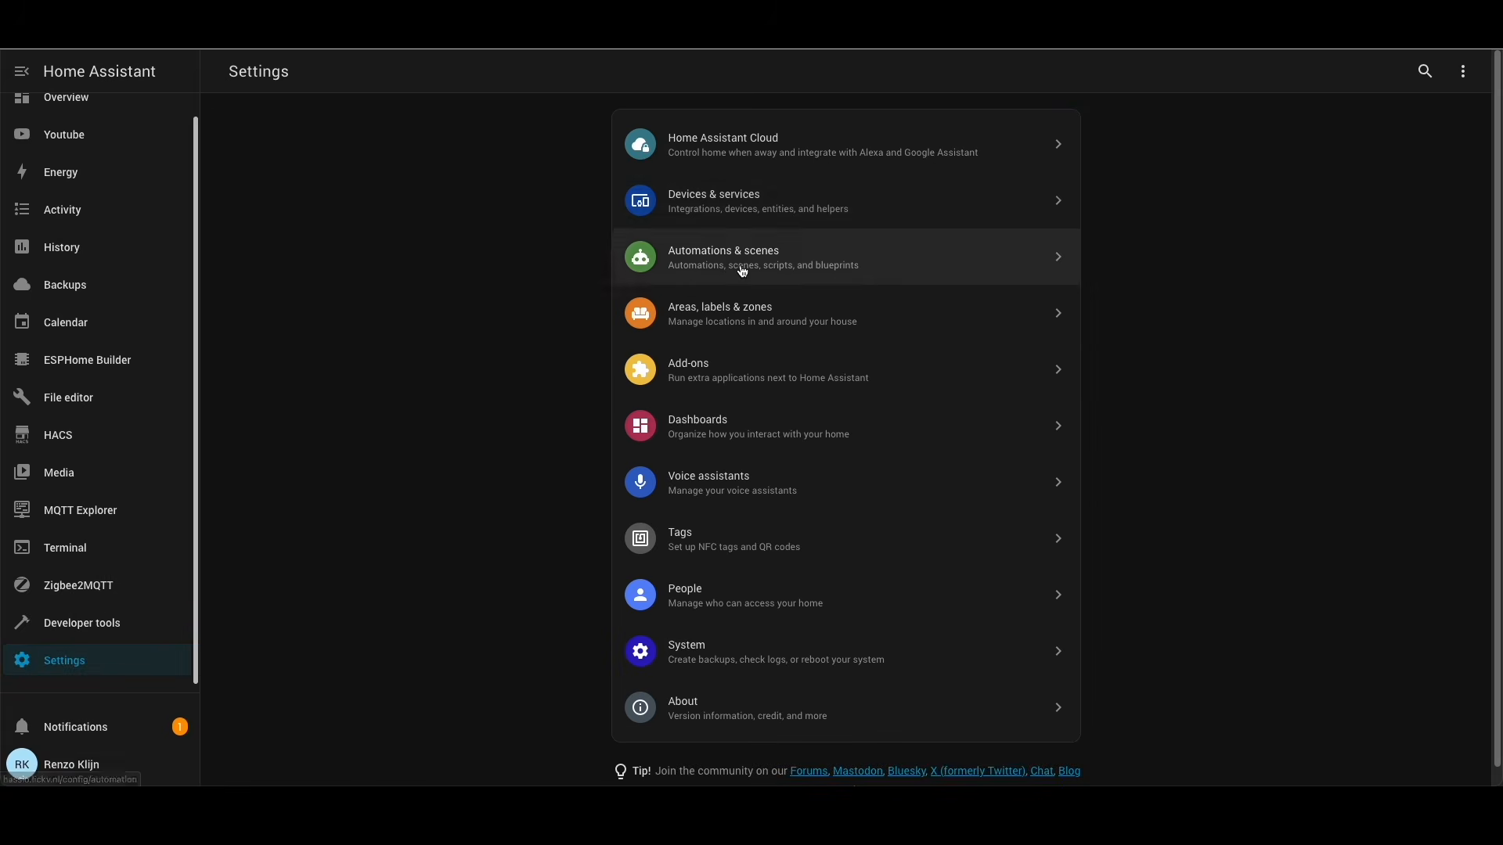
left_click(752, 200)
left_click(561, 577)
left_click(604, 447)
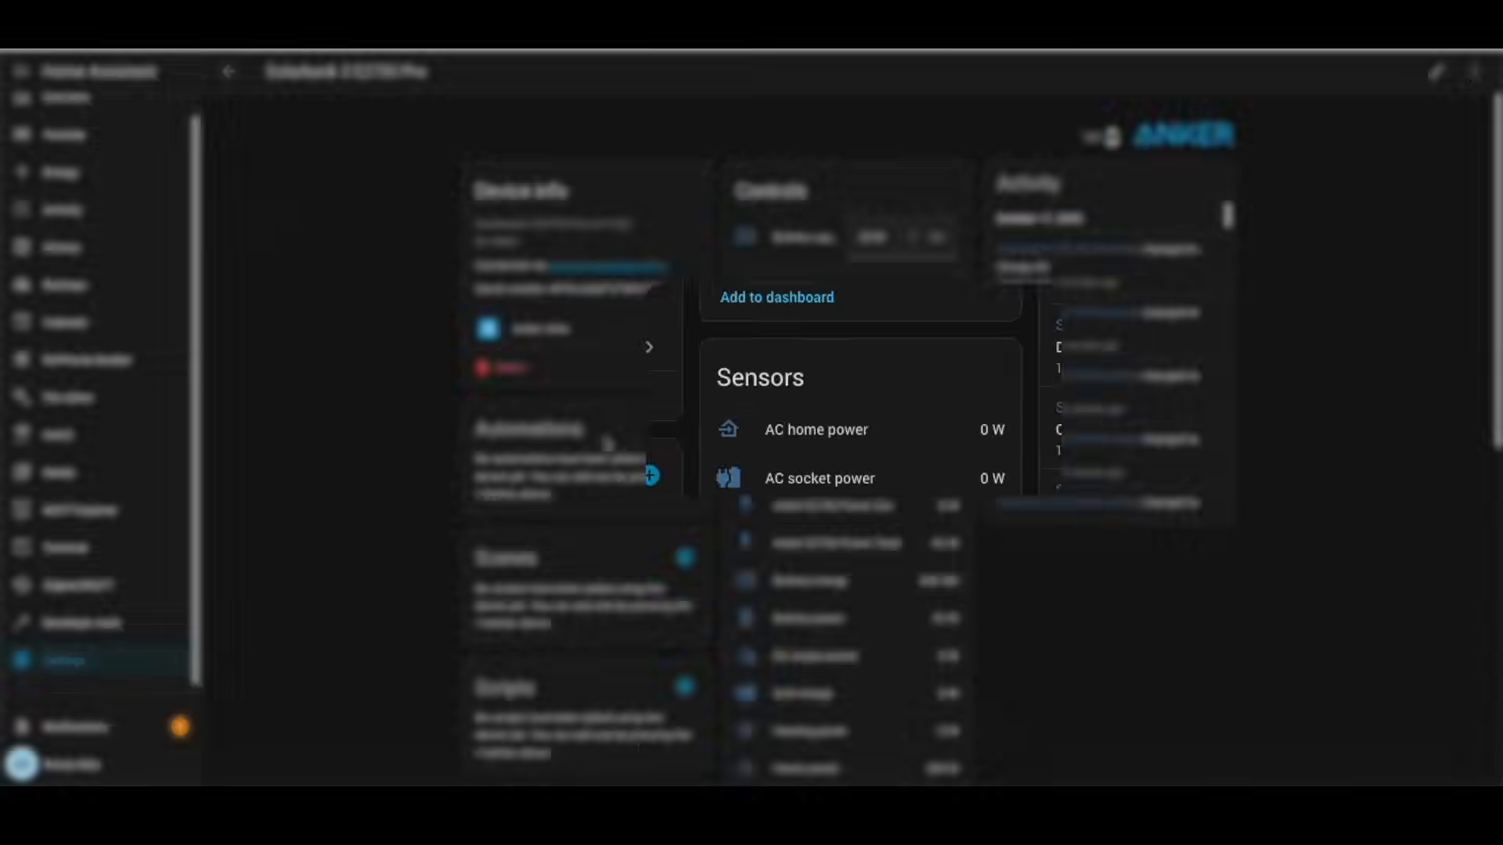
scroll(936, 577, "down", 3)
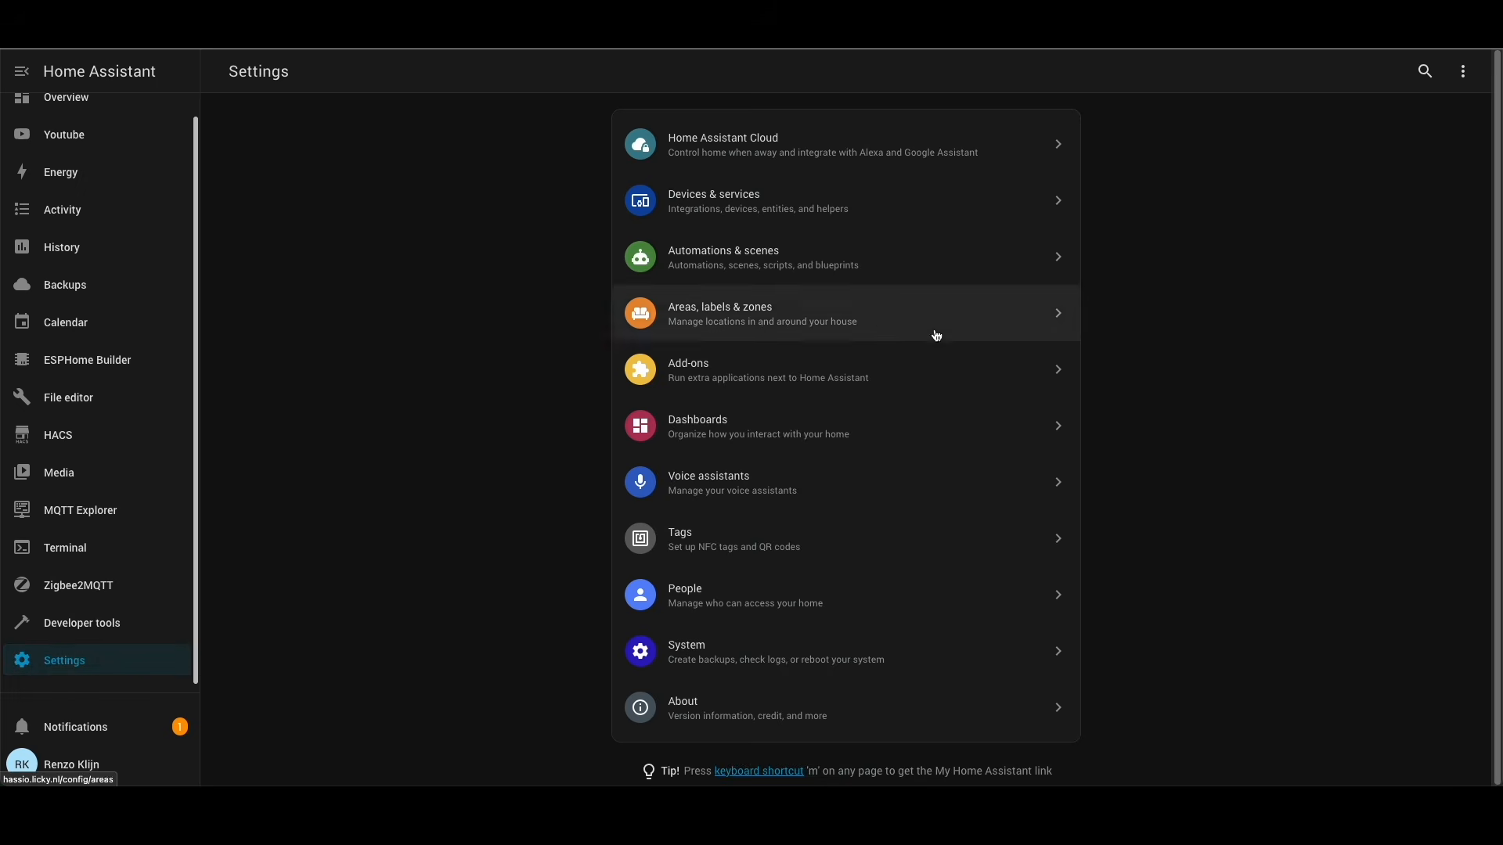
- Start an integral sensor helper and name it Anker P1 Power To Home
left_click(841, 202)
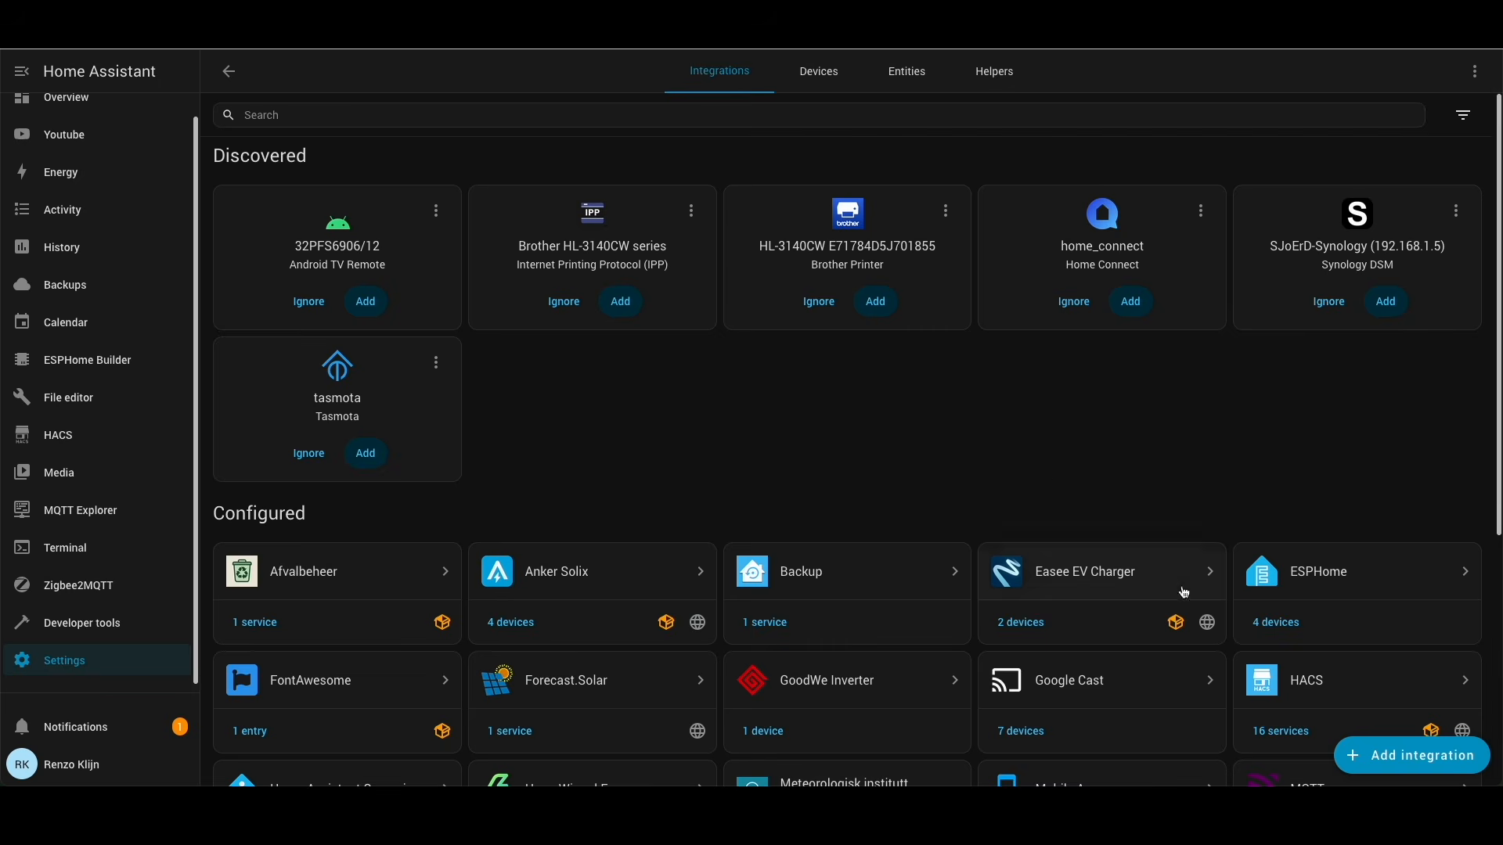
left_click(994, 71)
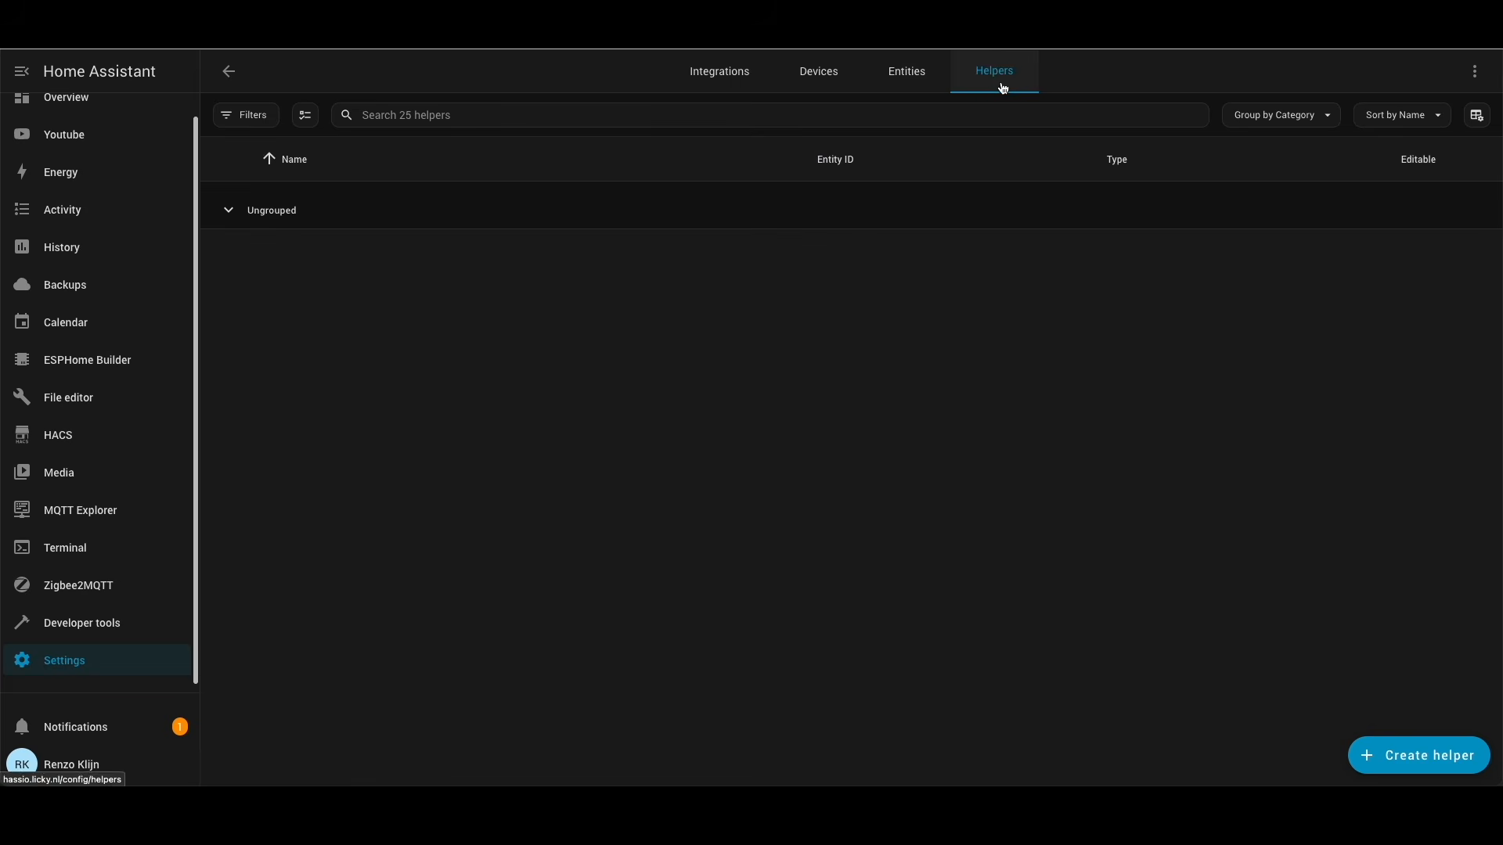
left_click(1430, 756)
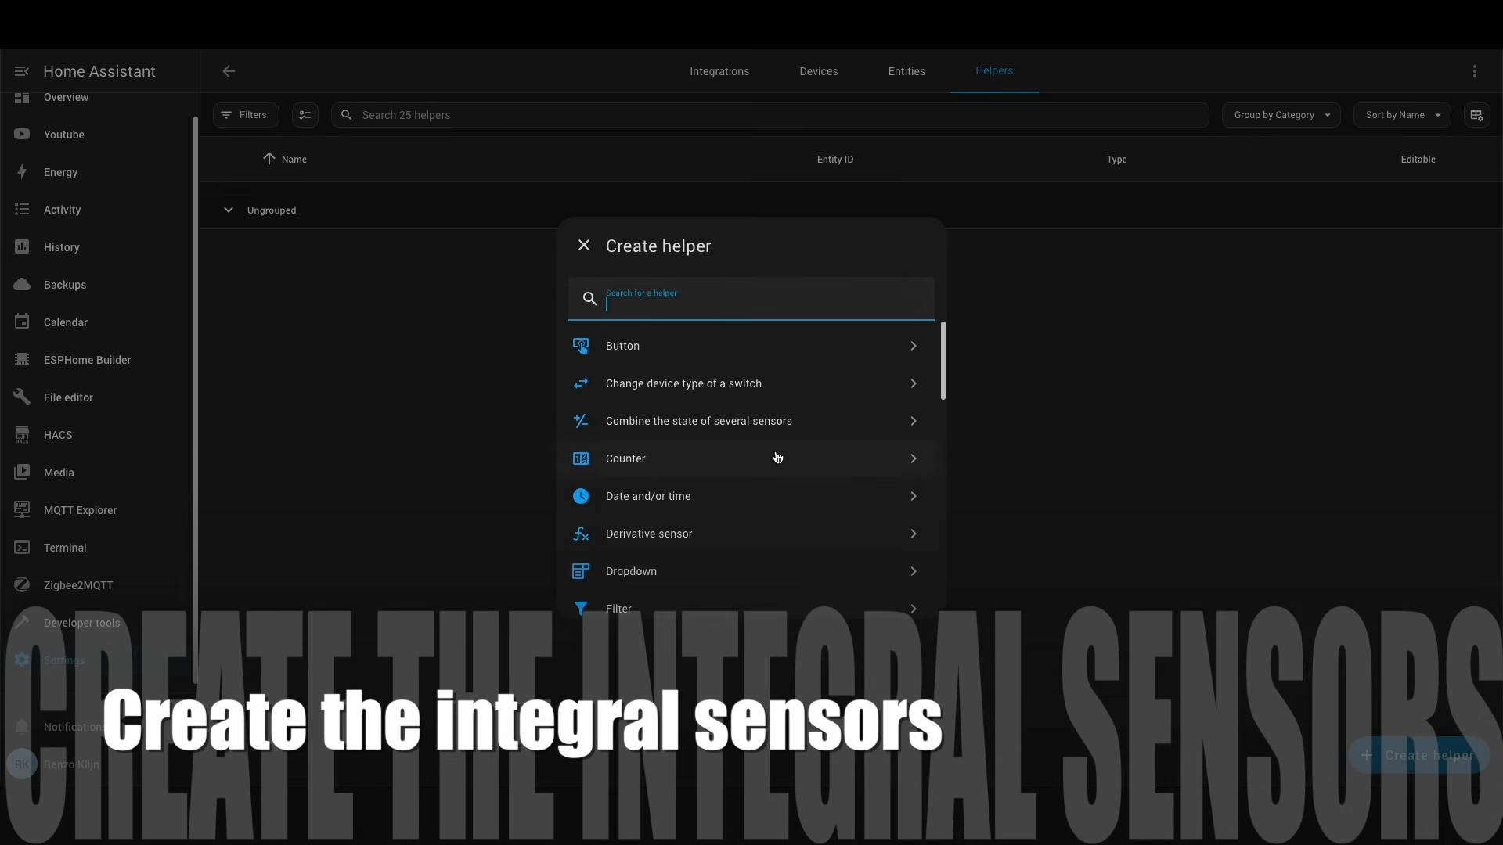
type("int")
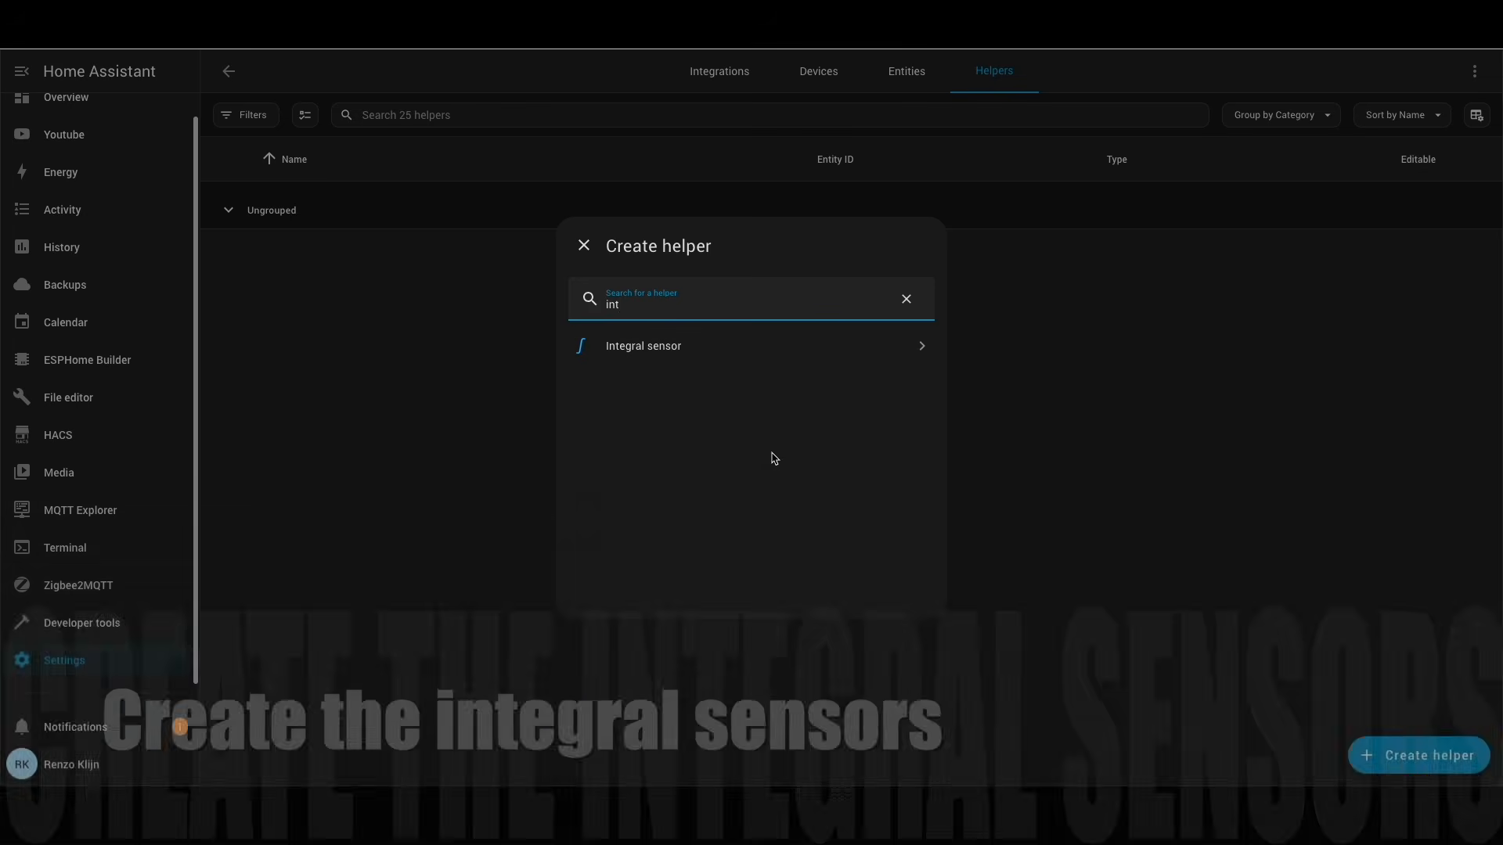
left_click(676, 359)
type("Anker P1 Power To Home")
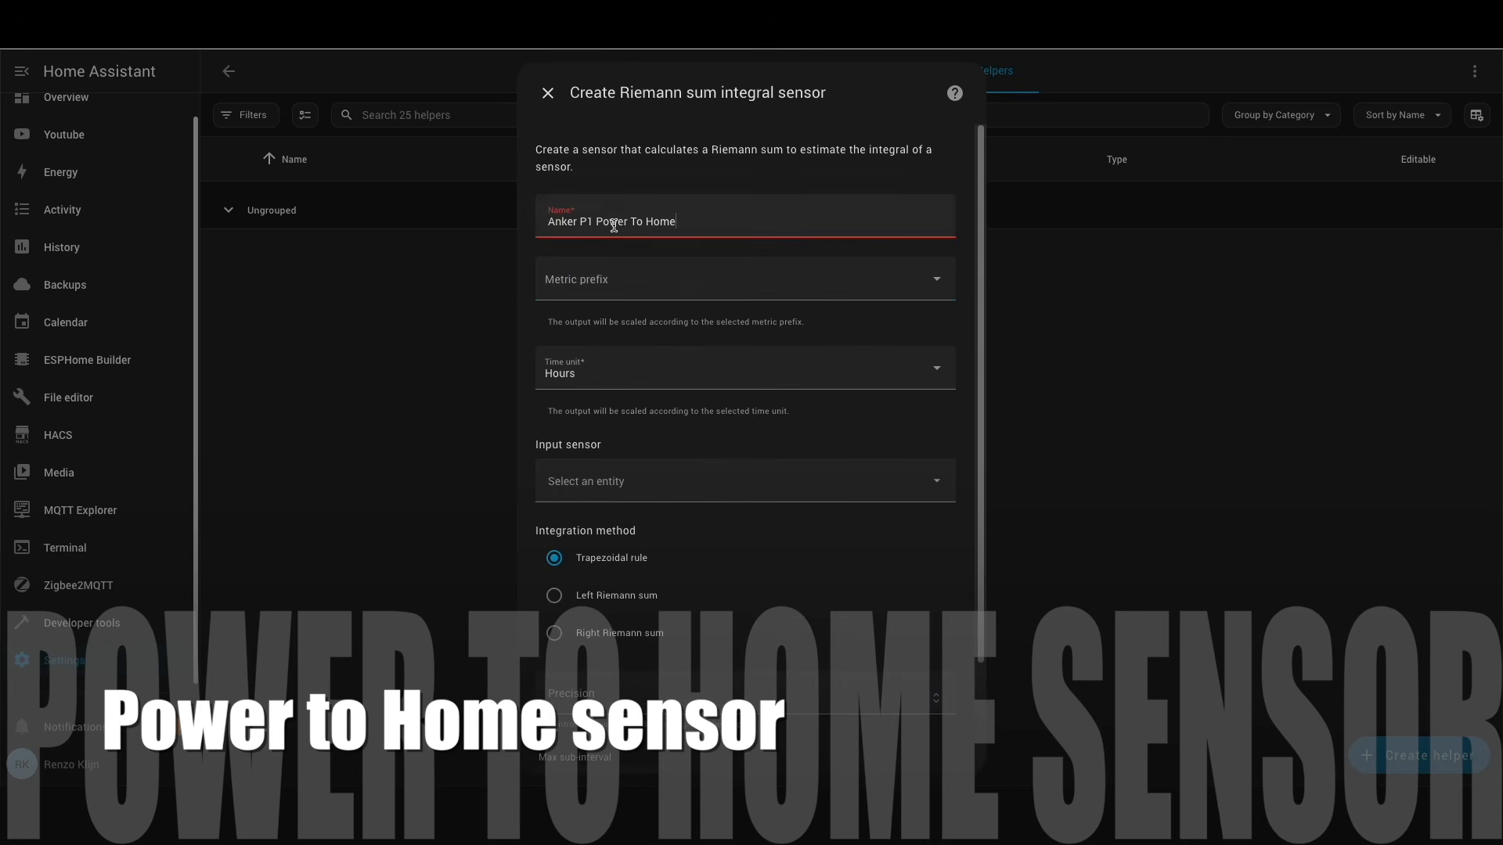
- Set the Power To Home sensor's metric prefix to k (kilo) and its time unit to Hours
left_click(616, 296)
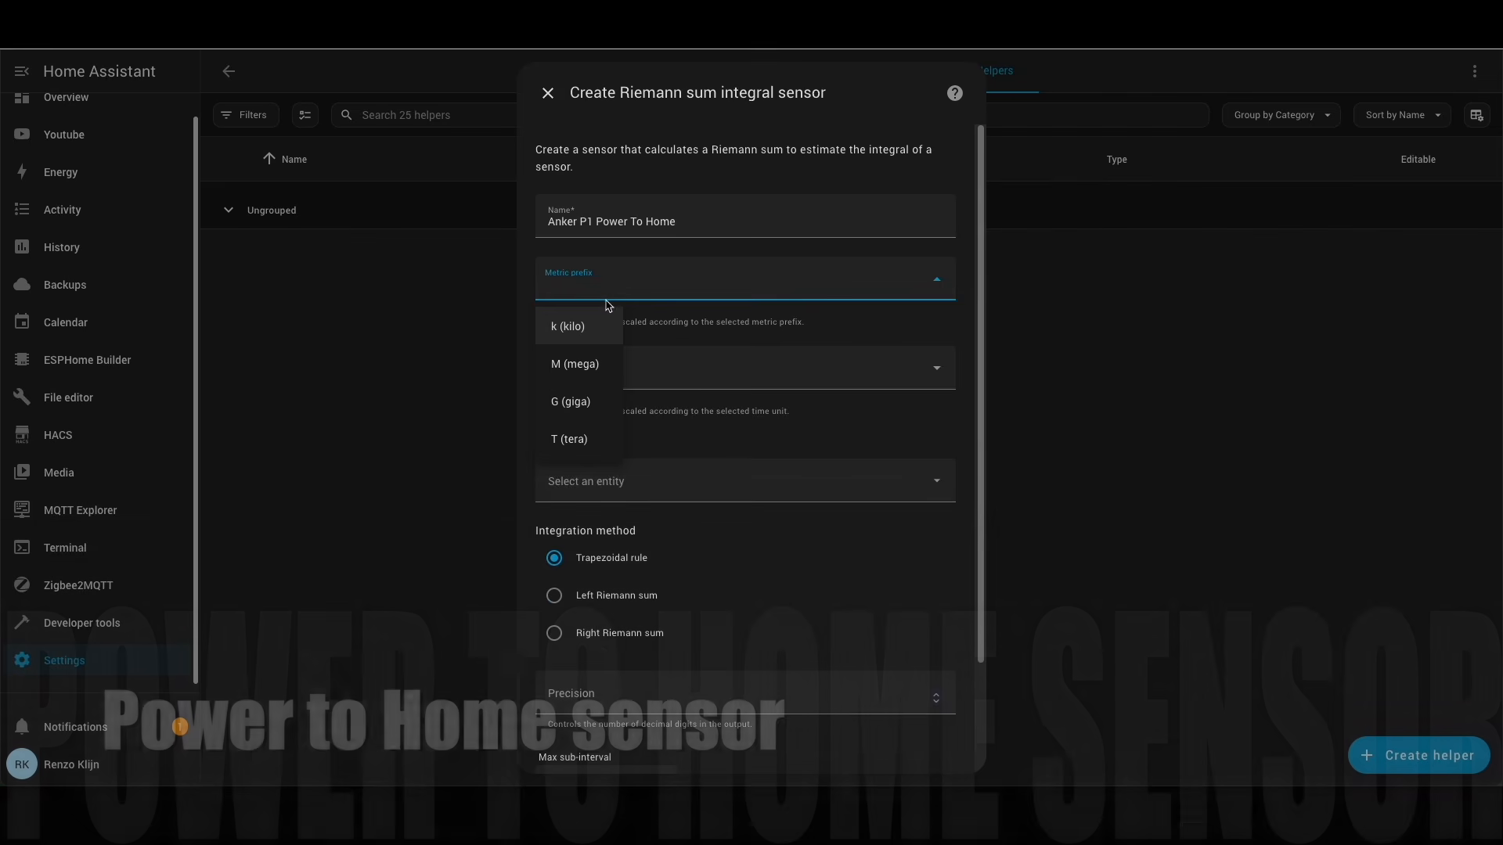
left_click(598, 332)
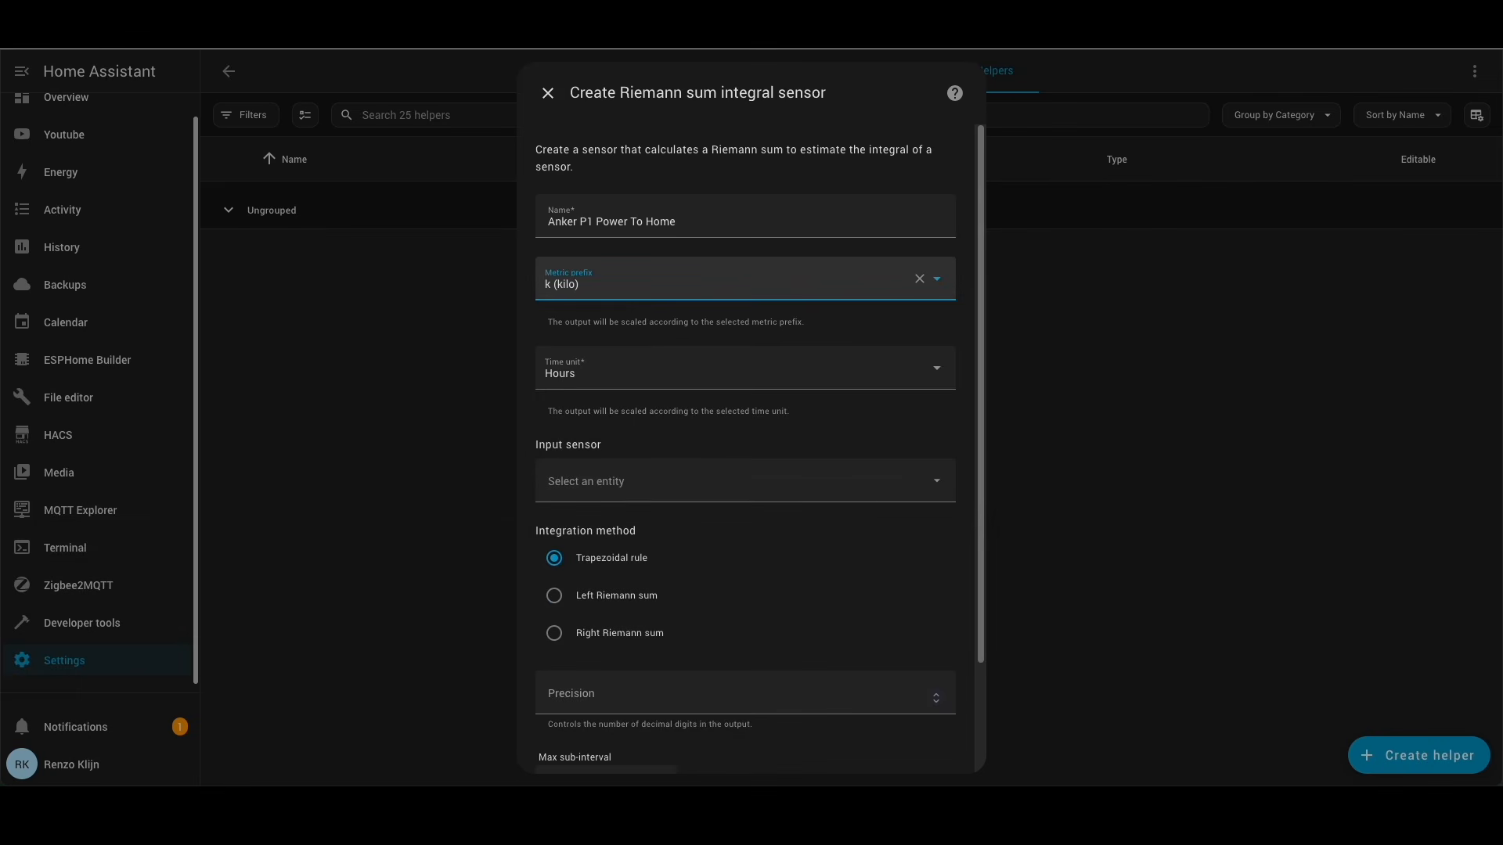
left_click(552, 379)
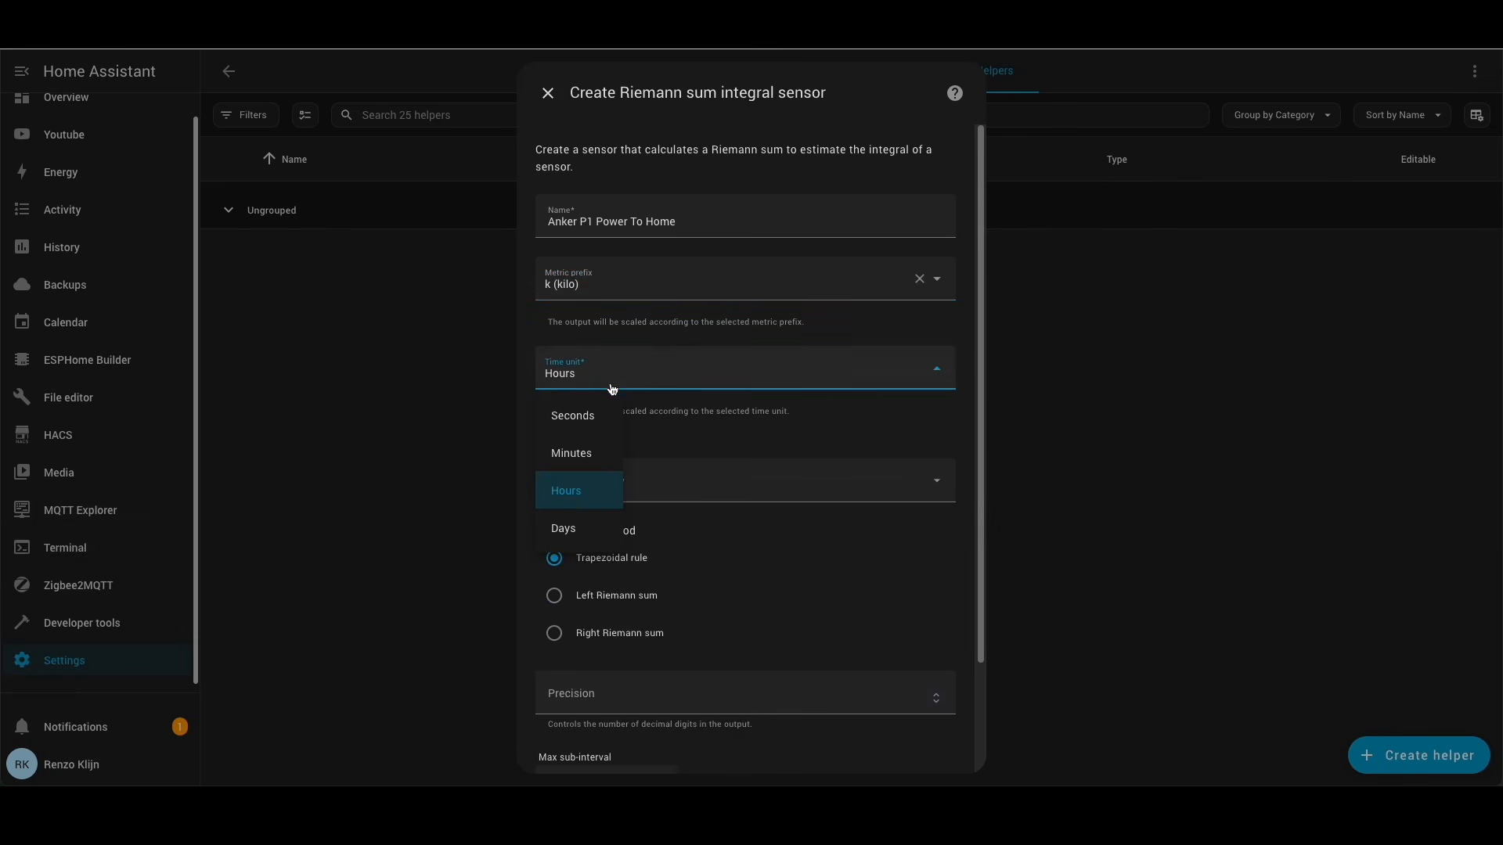
left_click(580, 491)
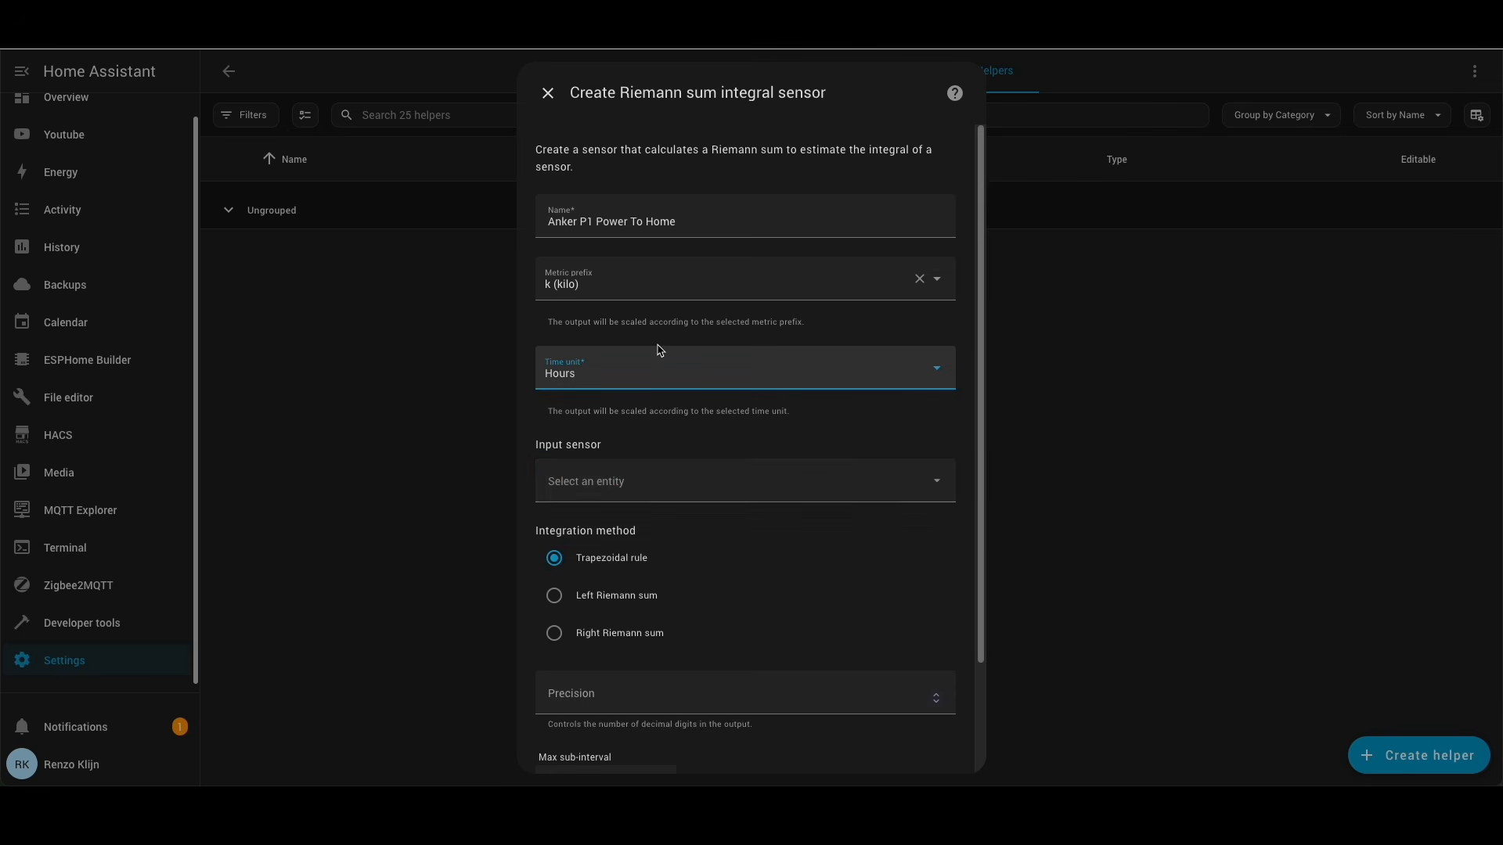
- Choose Grid import of the Anker SOLIX P1 Meter as the Power To Home sensor's input sensor
left_click(626, 484)
type("sens")
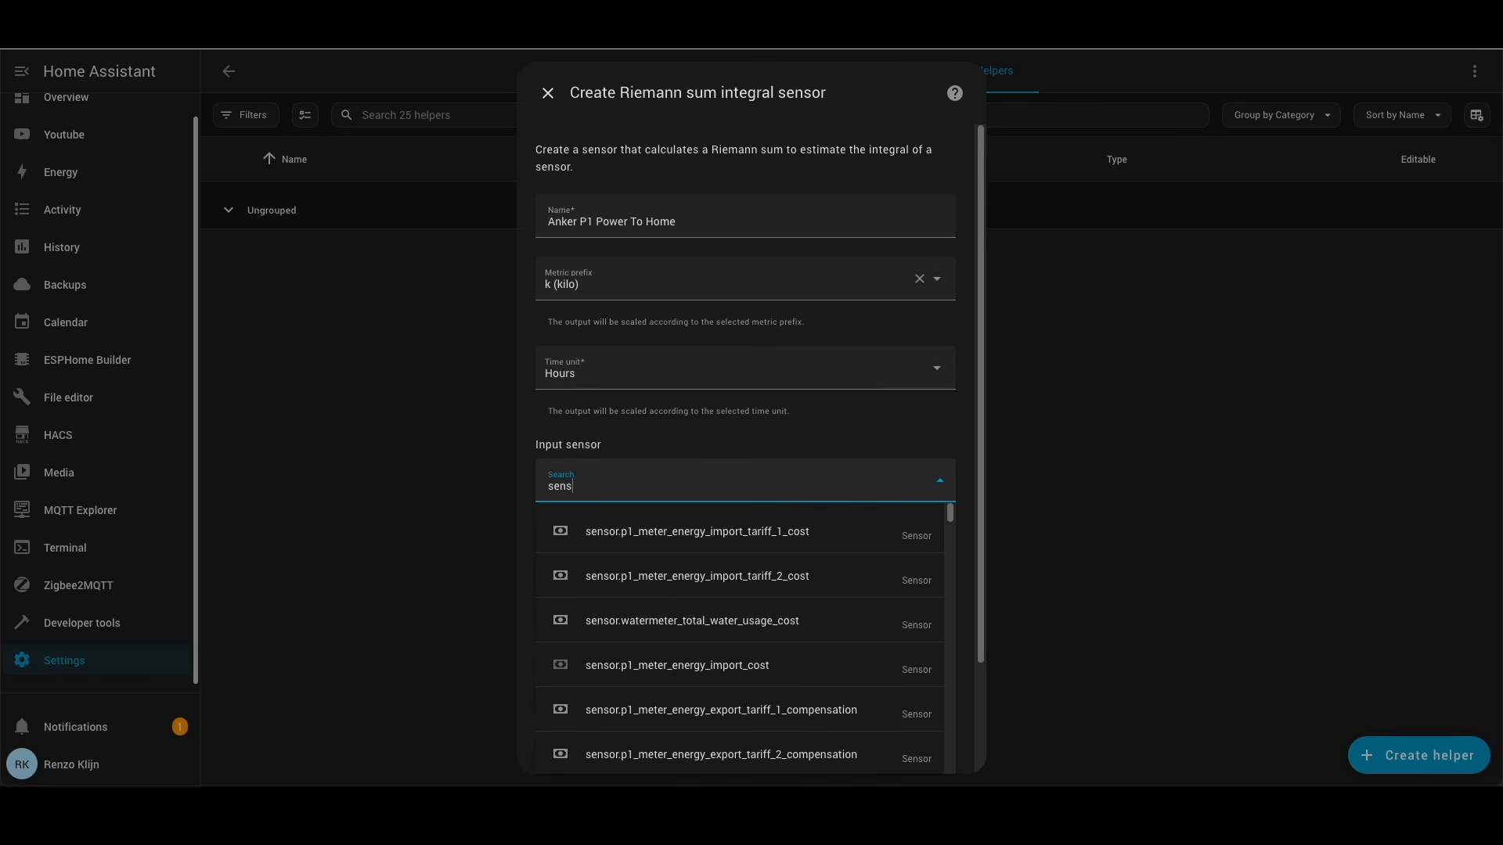
type("or.anker")
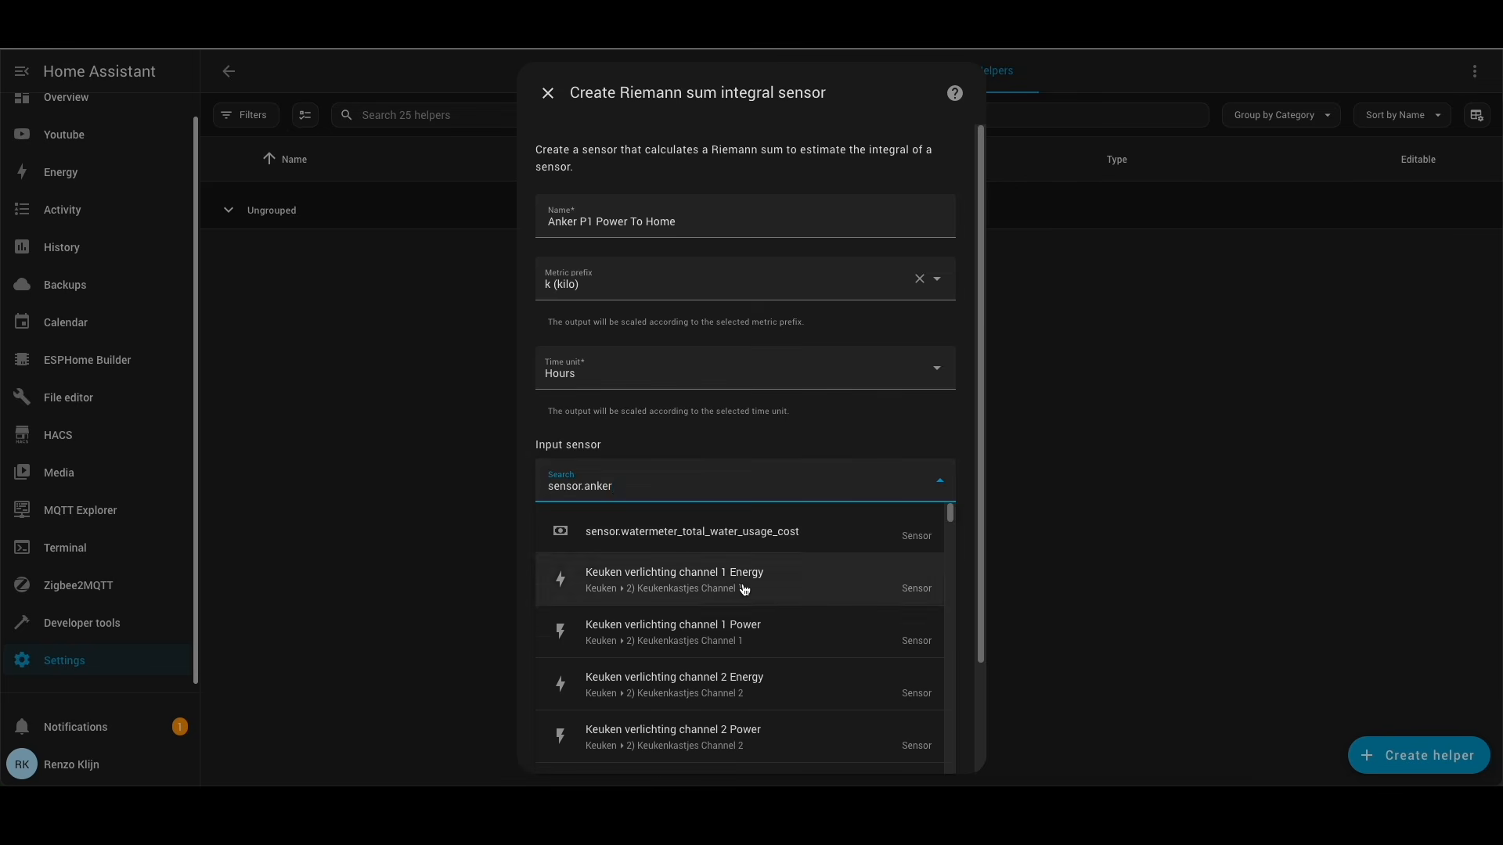
scroll(755, 594, "down", 5)
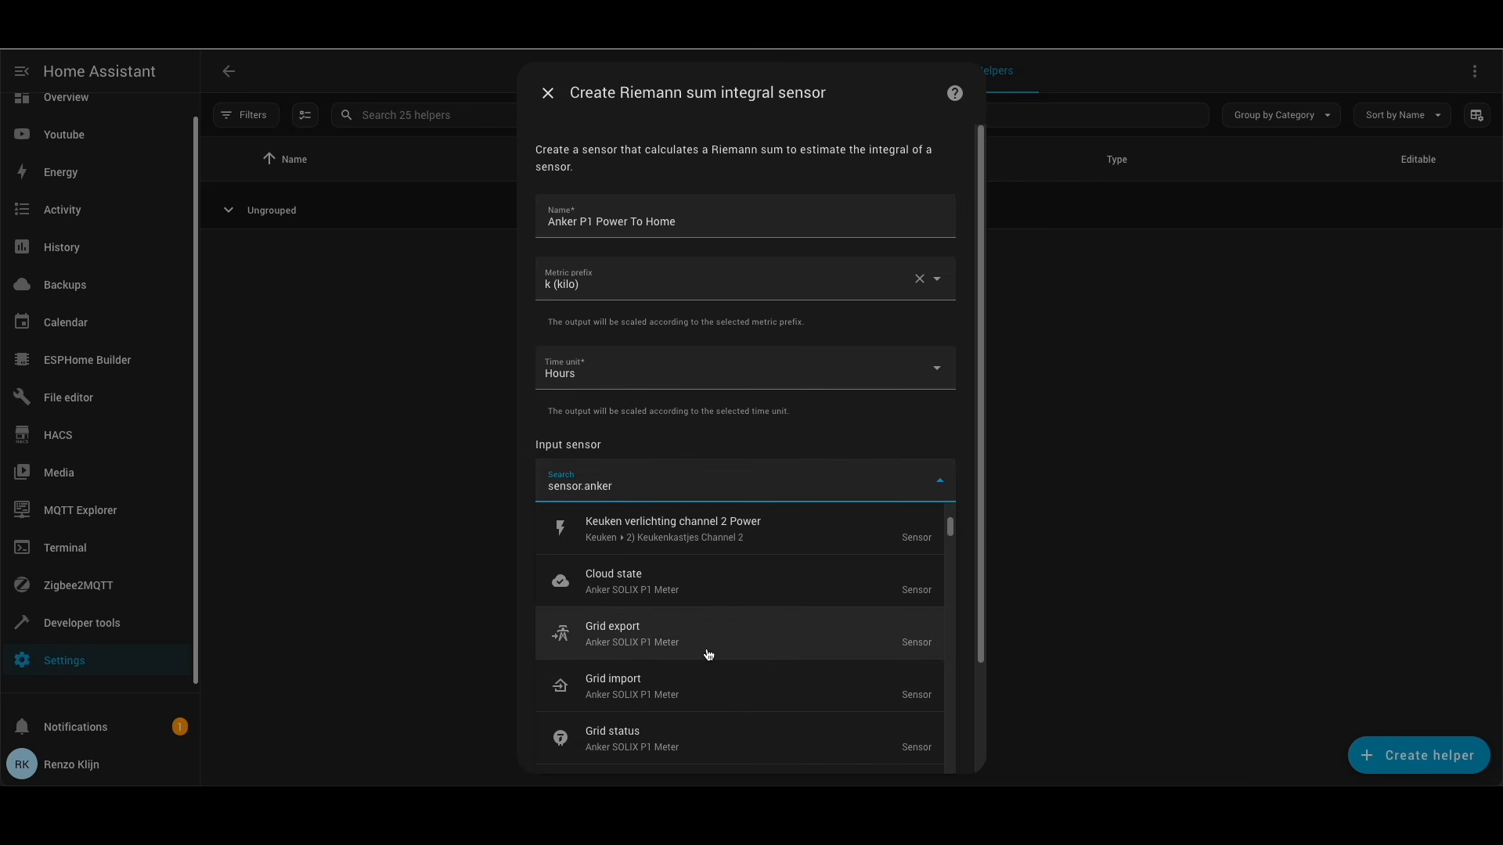
left_click(693, 692)
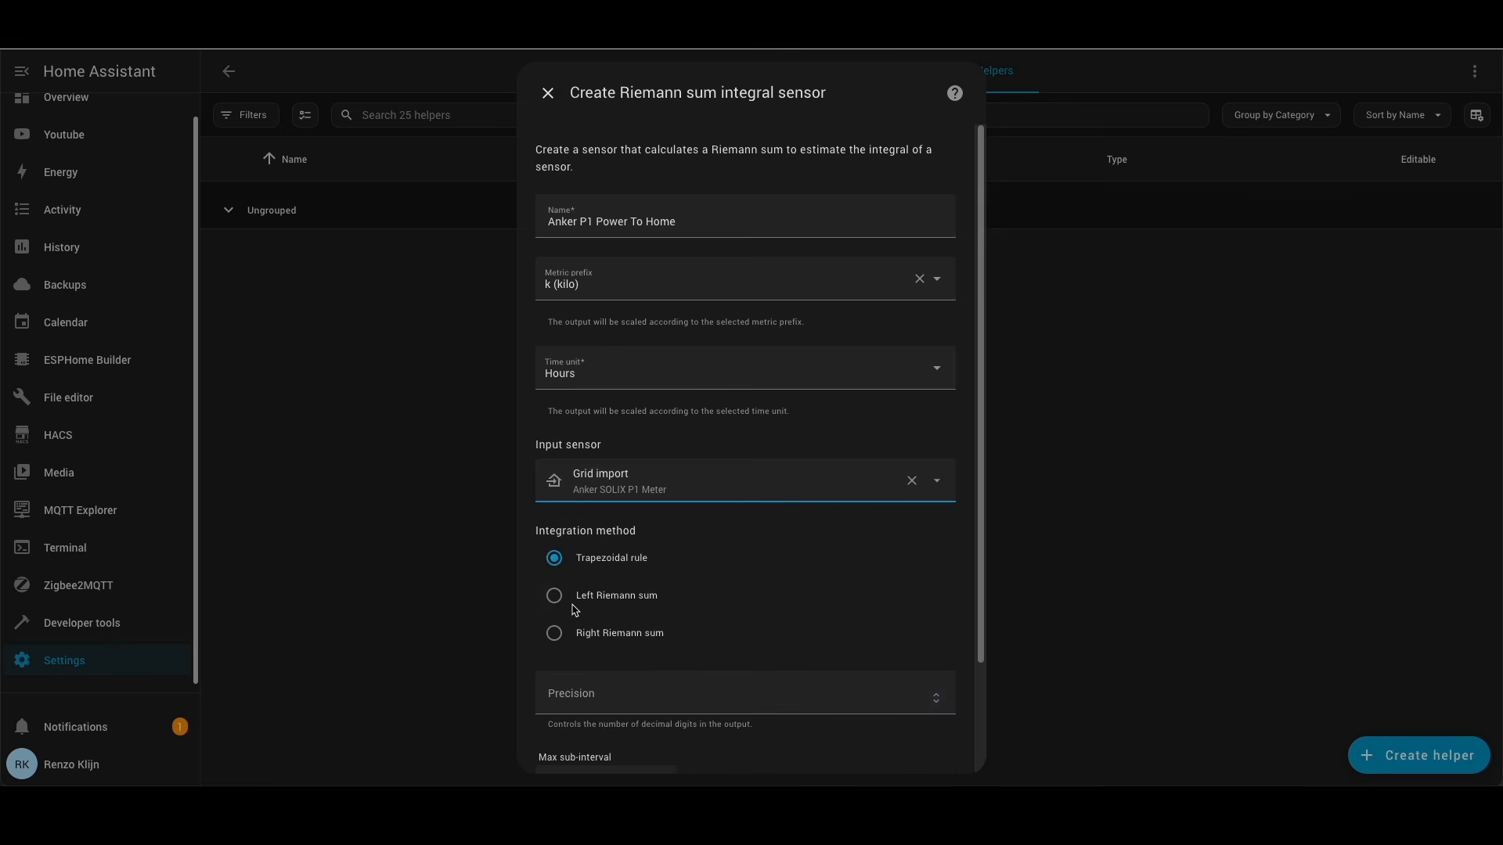
- Set the integration method to Left Riemann sum with precision 2, and submit and finish the Power To Home sensor
left_click(558, 599)
left_click(630, 685)
type("2")
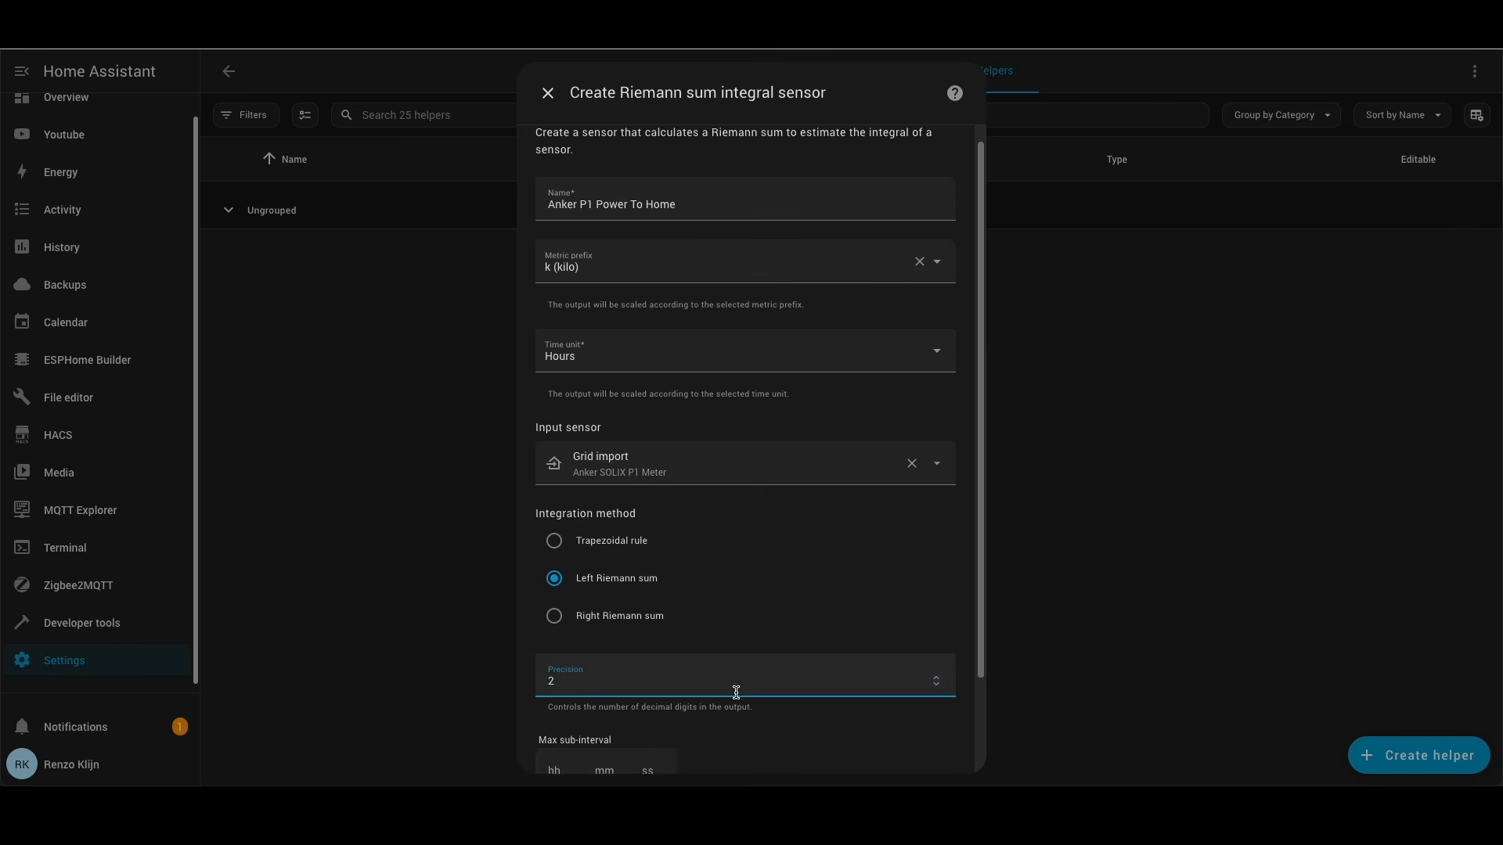
scroll(733, 703, "down", 2)
left_click(932, 756)
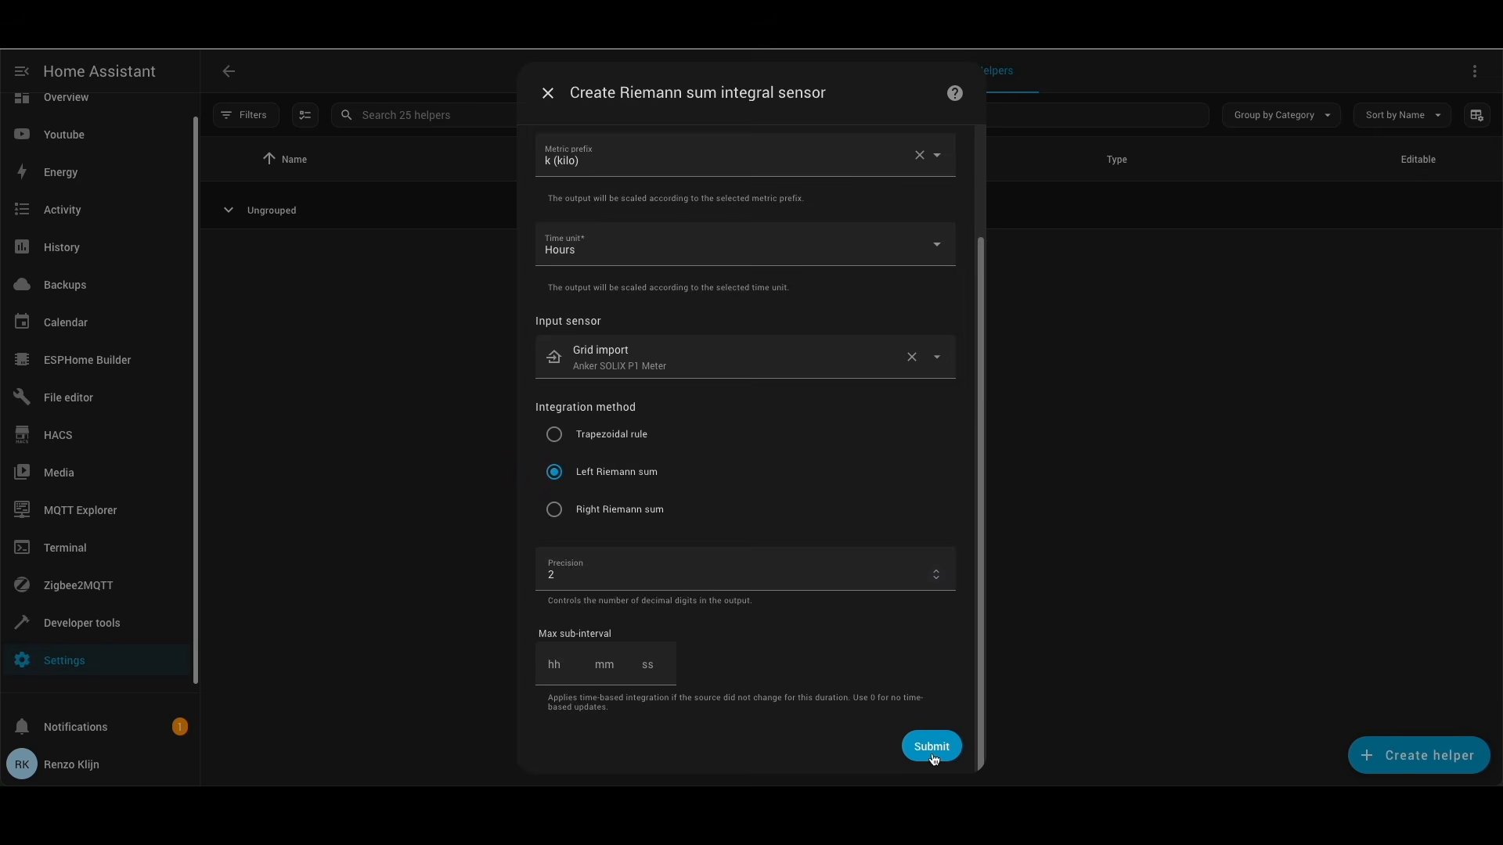
left_click(867, 470)
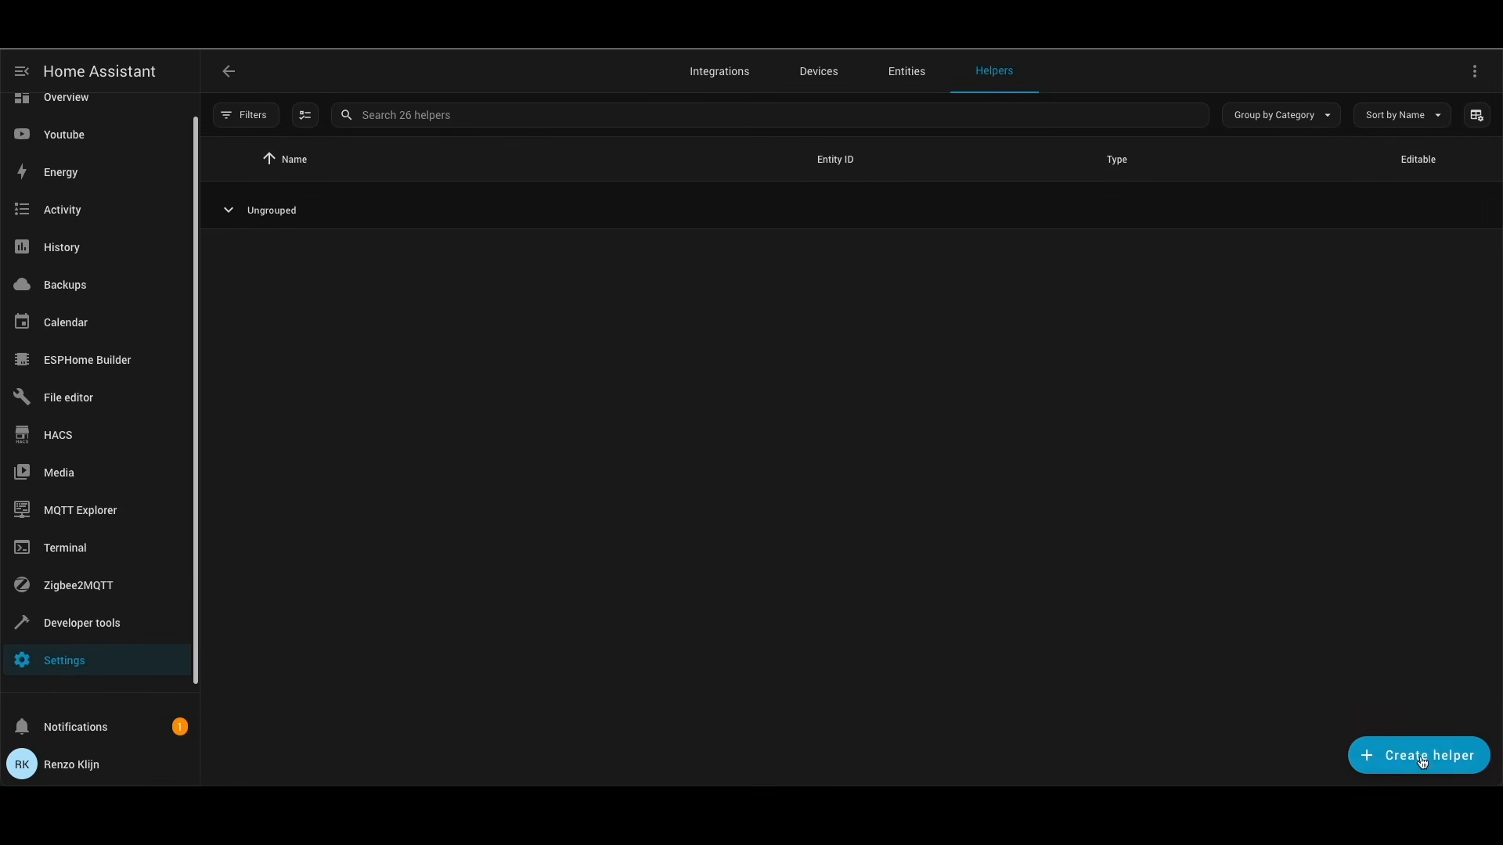
- Start another integral sensor helper and name it Power to grid
left_click(1423, 758)
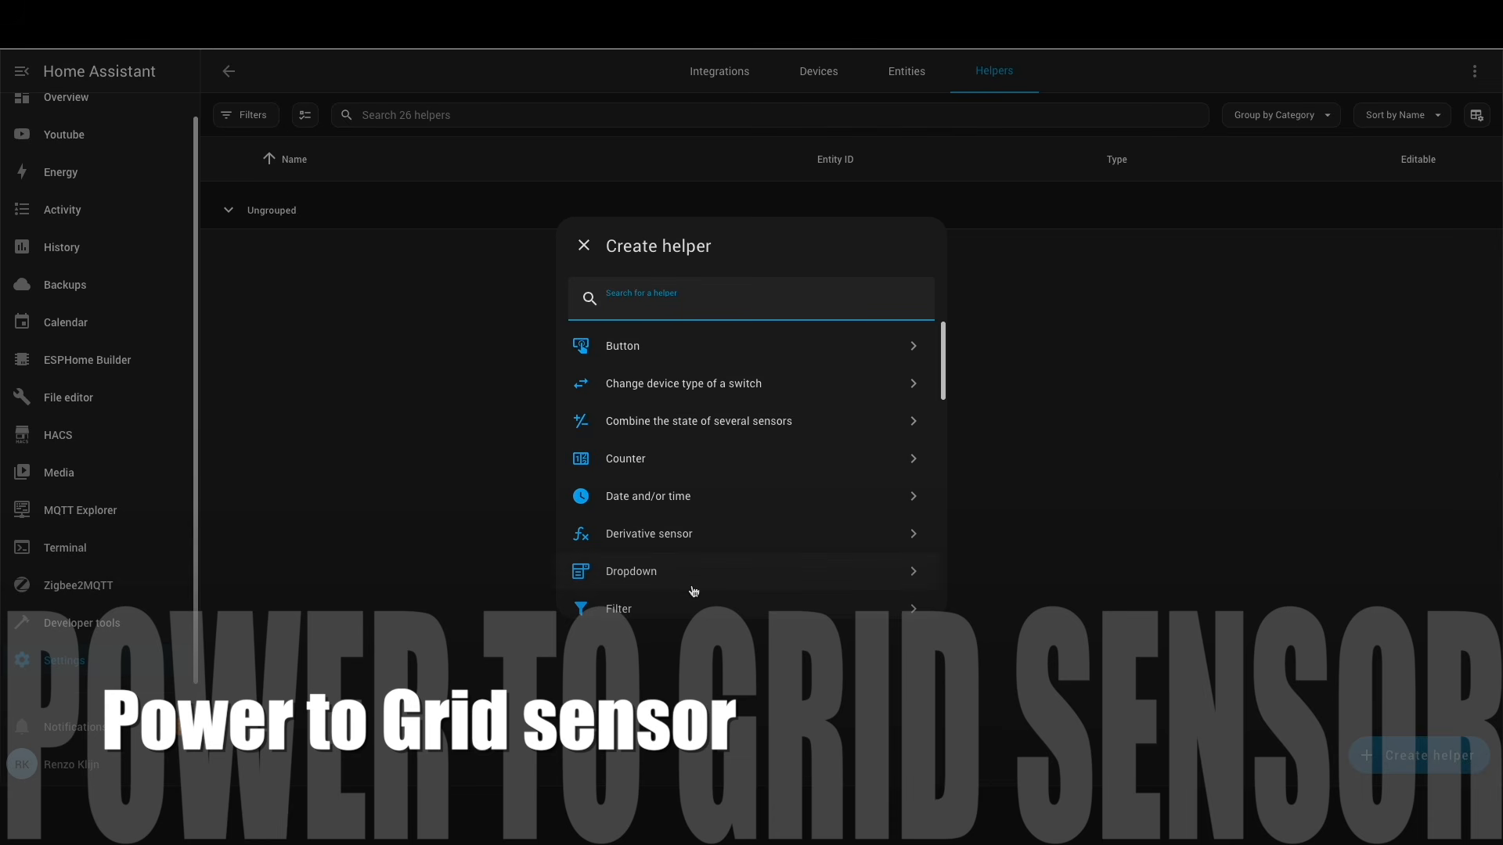
type("inte")
left_click(662, 353)
left_click(647, 211)
type("Power to grid")
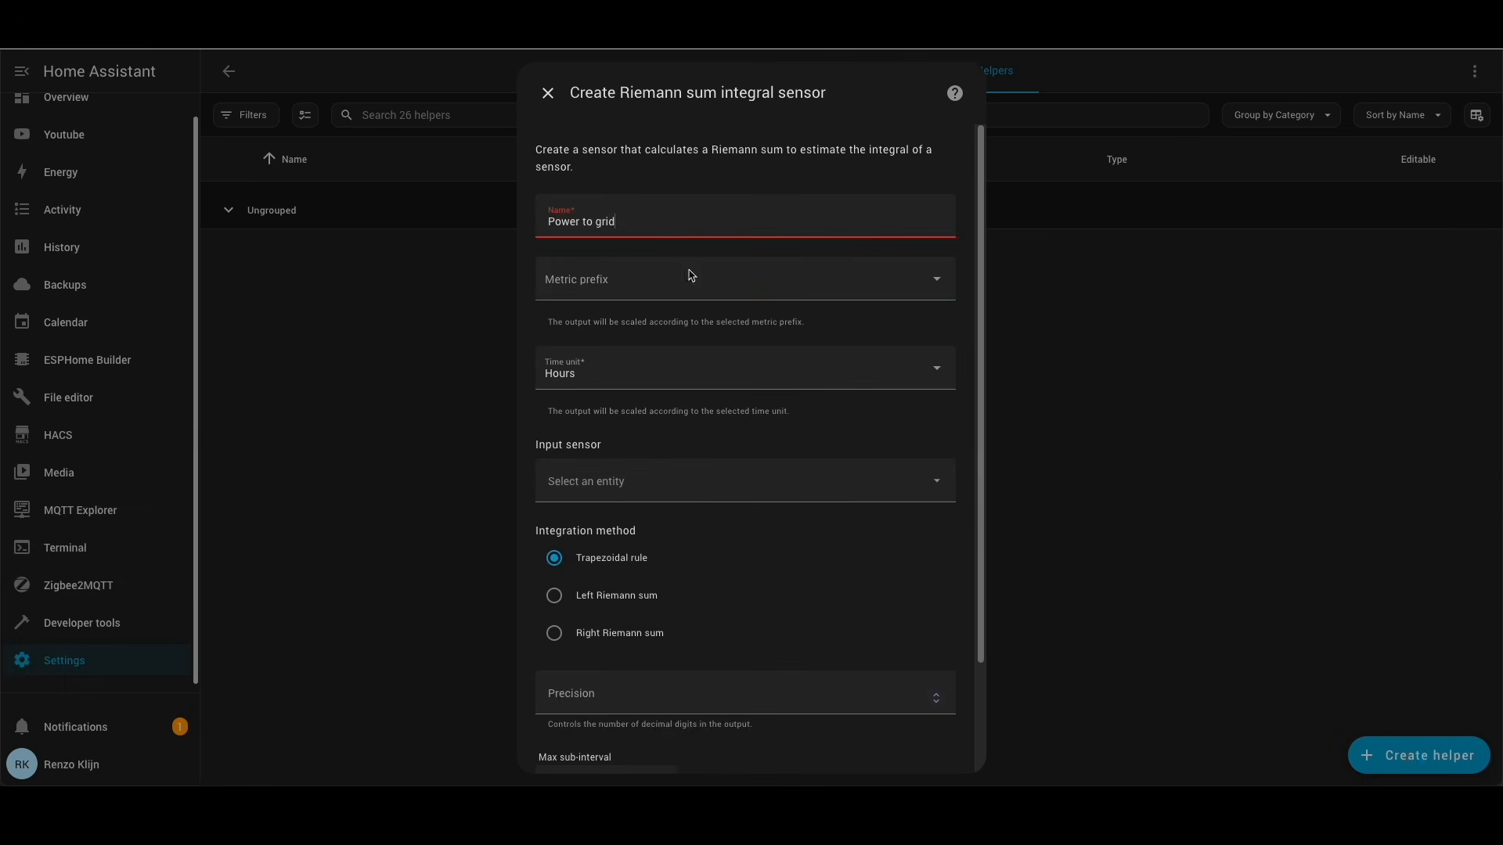
- Set the Power to grid sensor's metric prefix to k (kilo) and its input sensor to Grid export of the Anker SOLIX P1 Meter
left_click(656, 296)
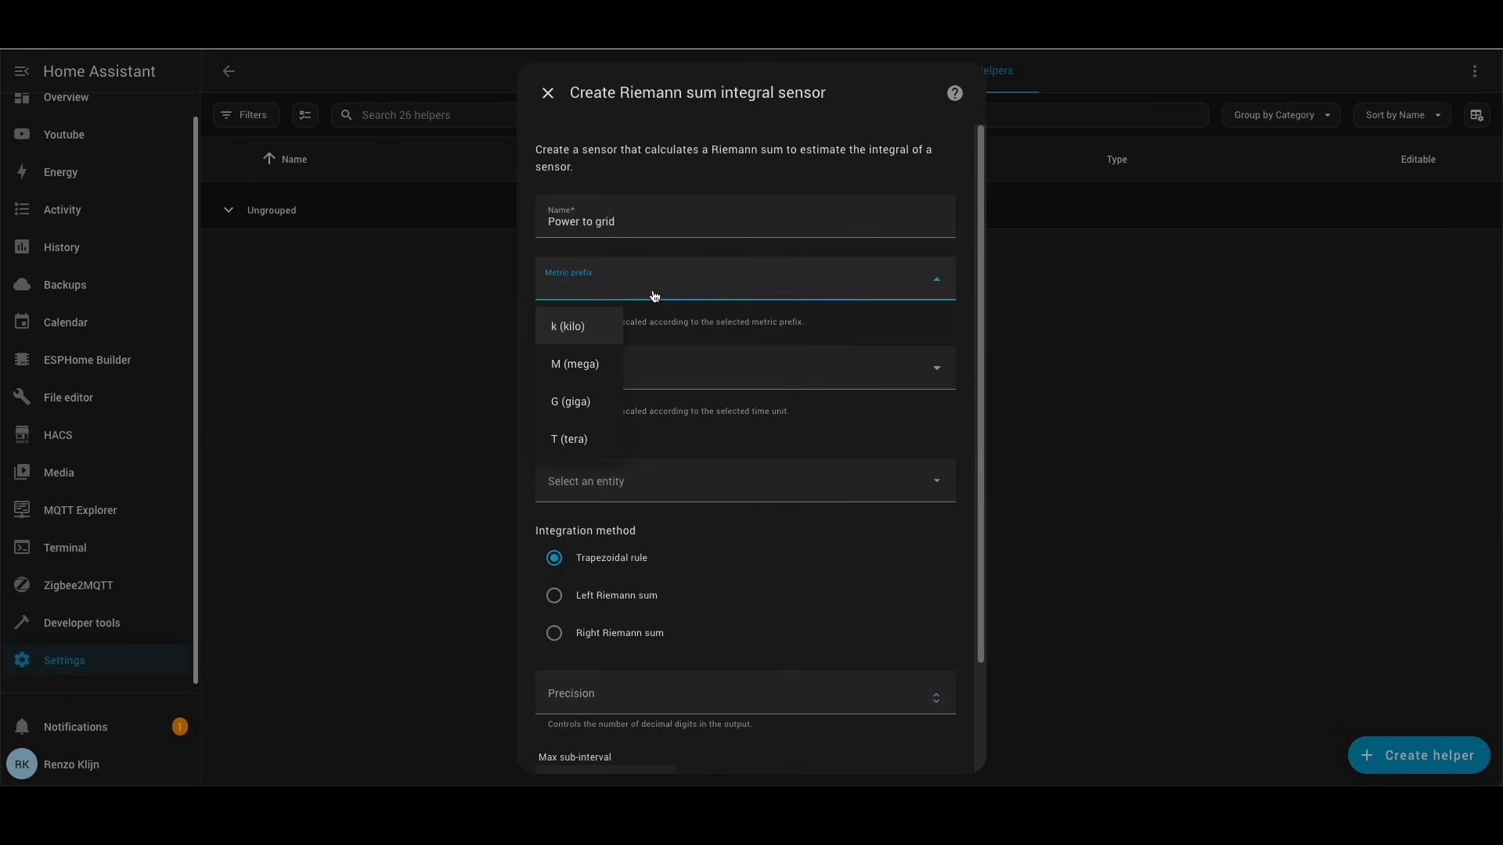
left_click(599, 339)
left_click(619, 489)
type("sensor")
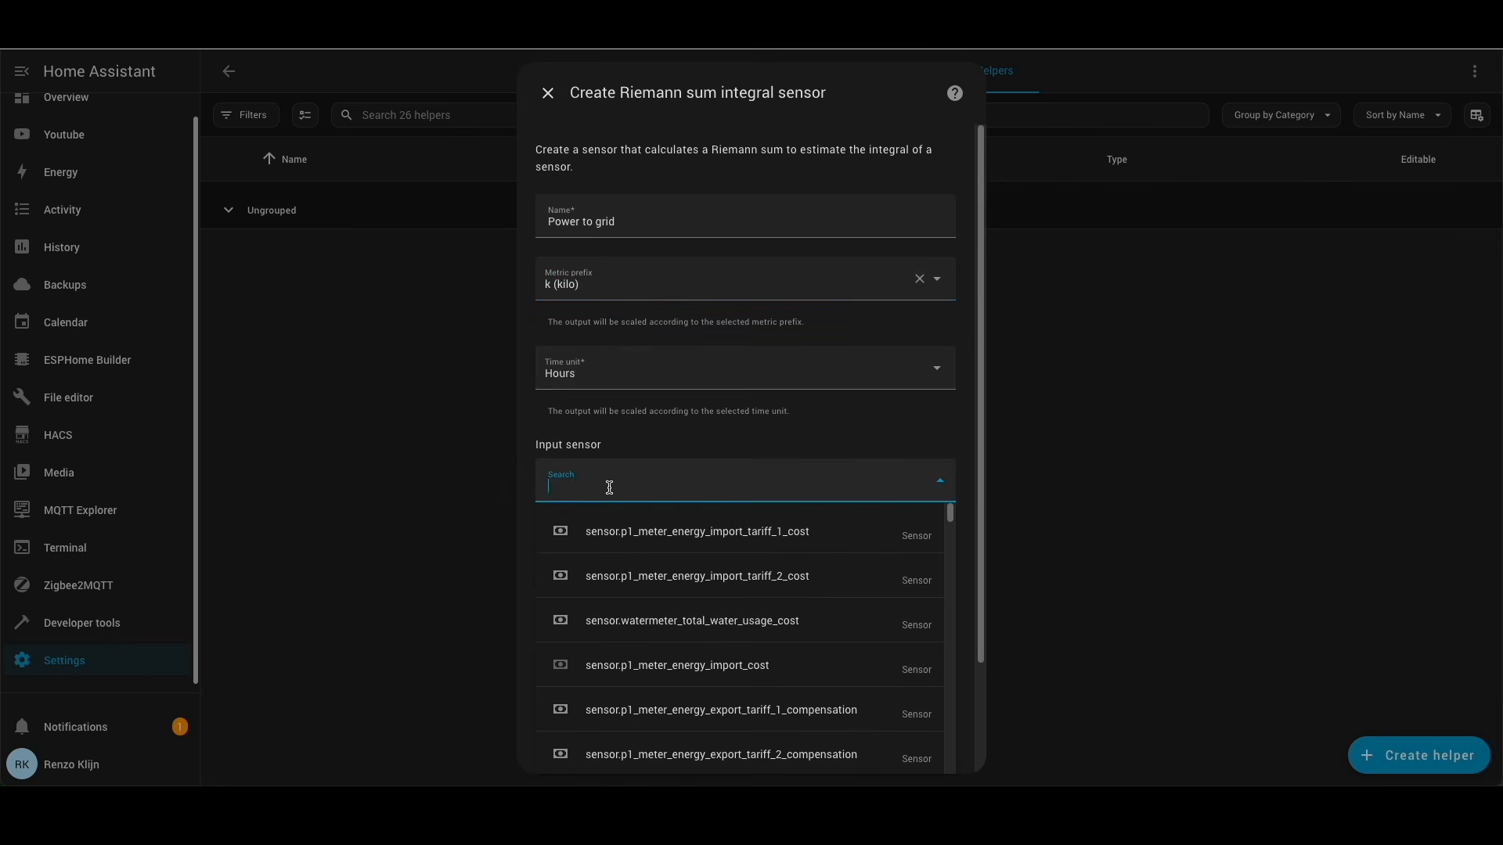
type(".anker_p")
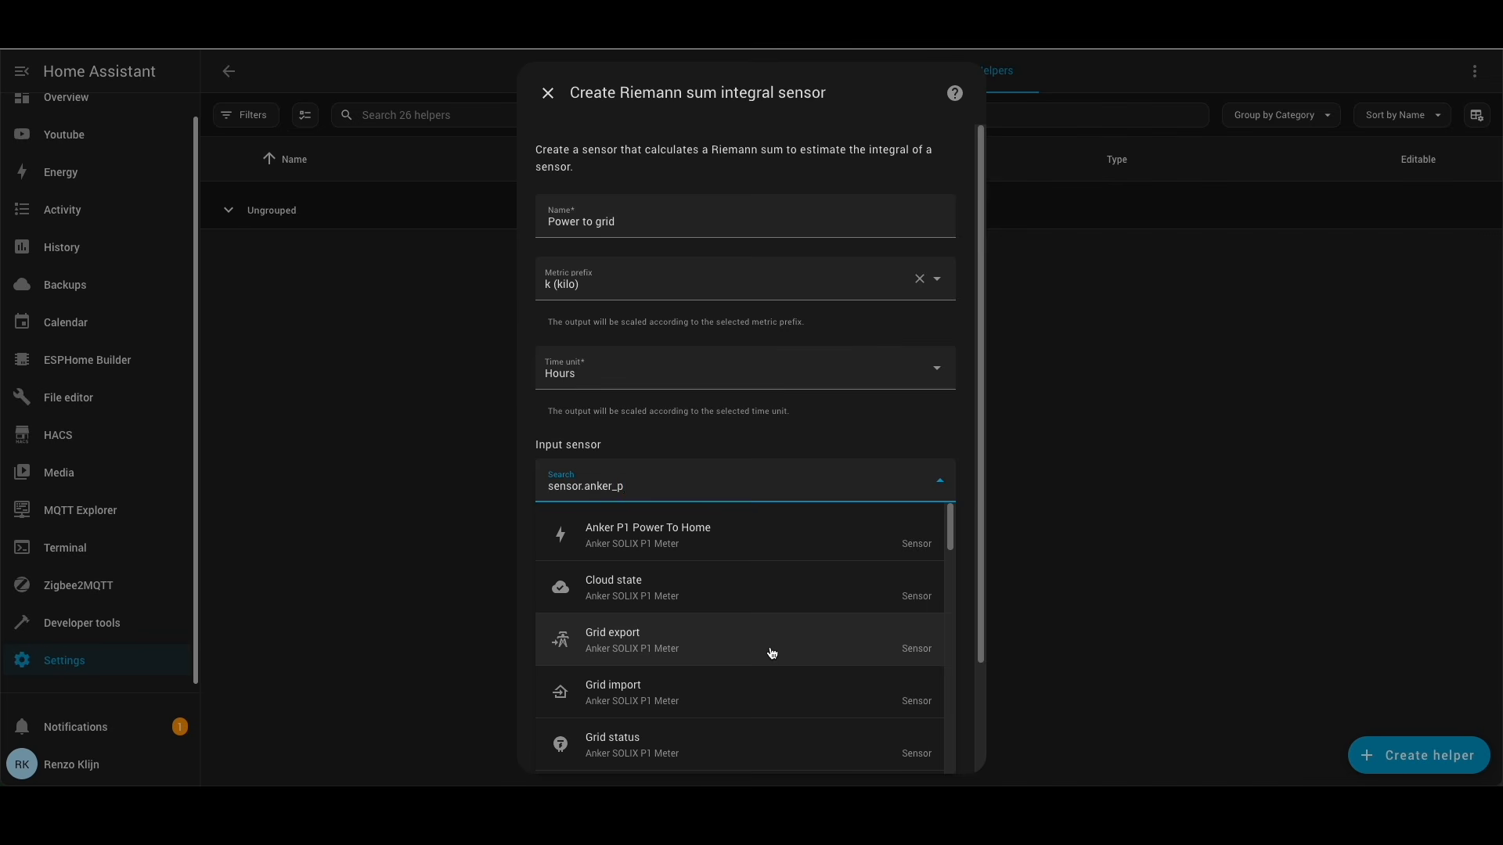
left_click(772, 654)
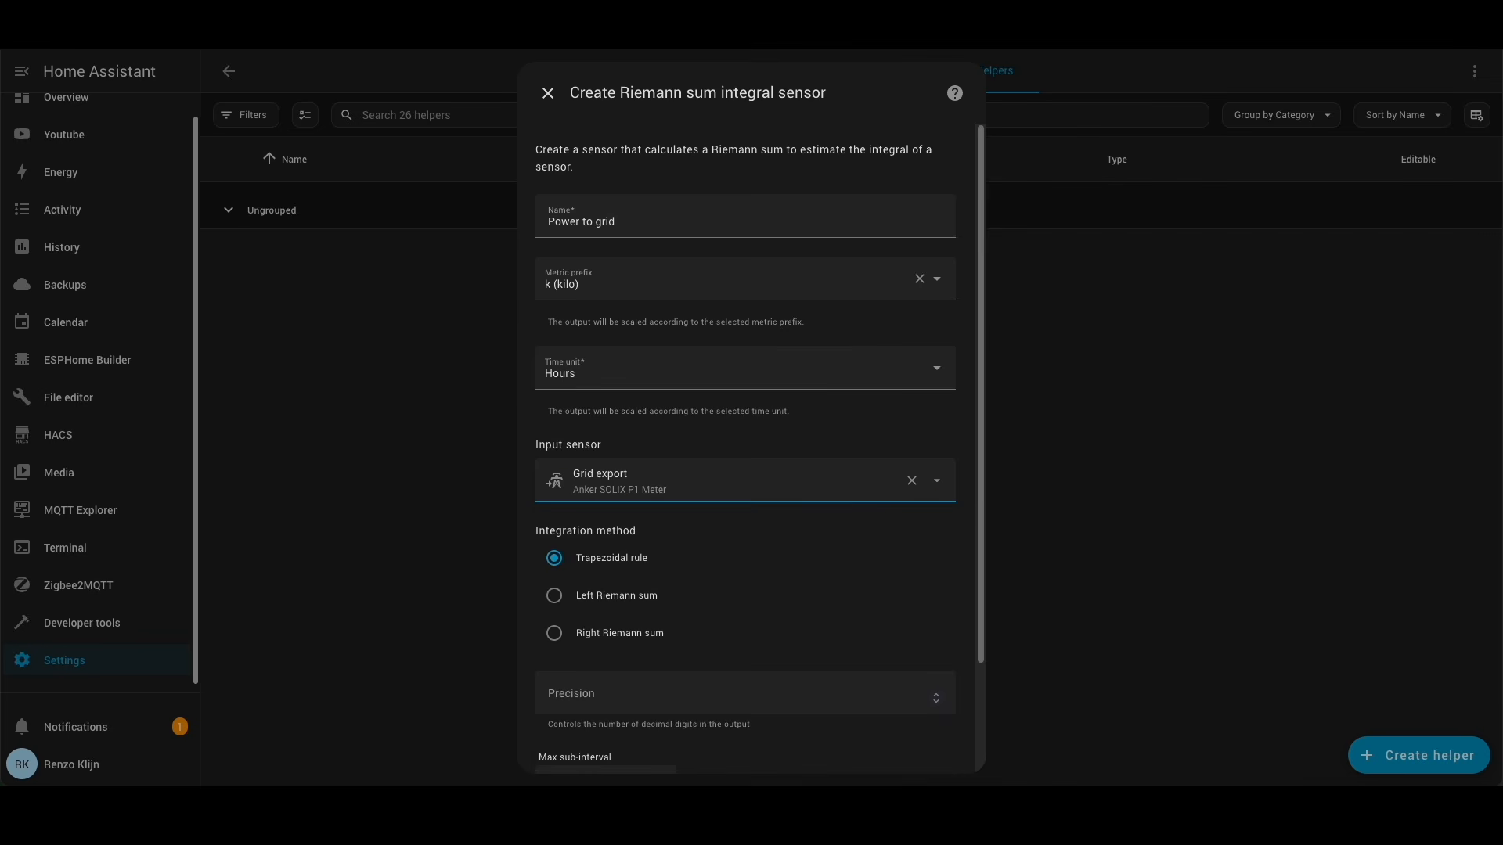
- Set the Power to grid sensor to Left Riemann sum with precision 2, and submit and finish it
left_click(569, 605)
left_click(653, 694)
type("2")
scroll(808, 657, "down", 2)
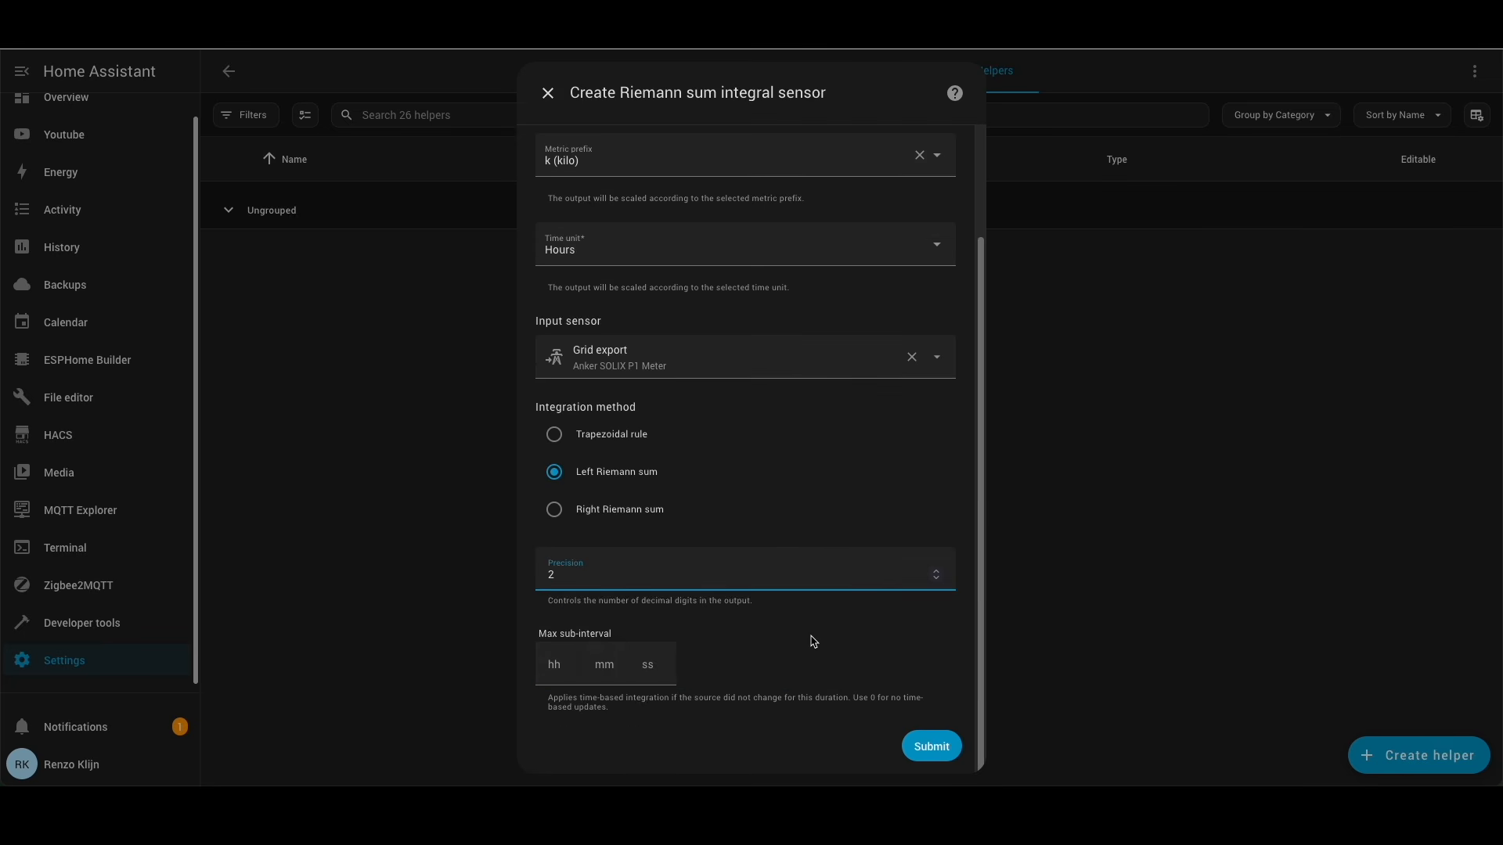
left_click(919, 747)
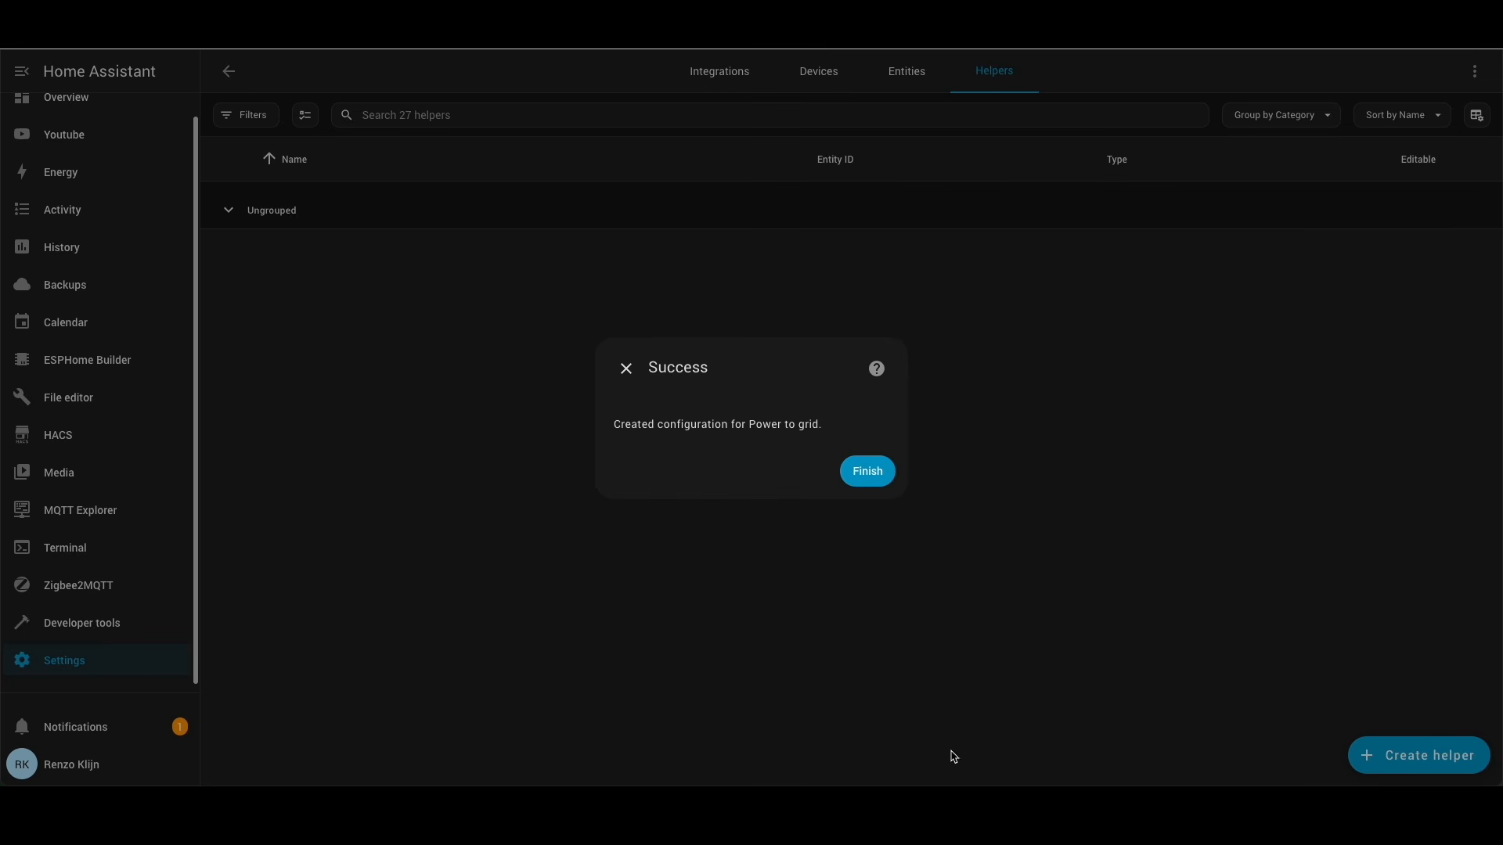
left_click(869, 473)
- Start a new integral sensor helper named Anker E2700 Power from PV with metric prefix k (kilo)
left_click(1419, 755)
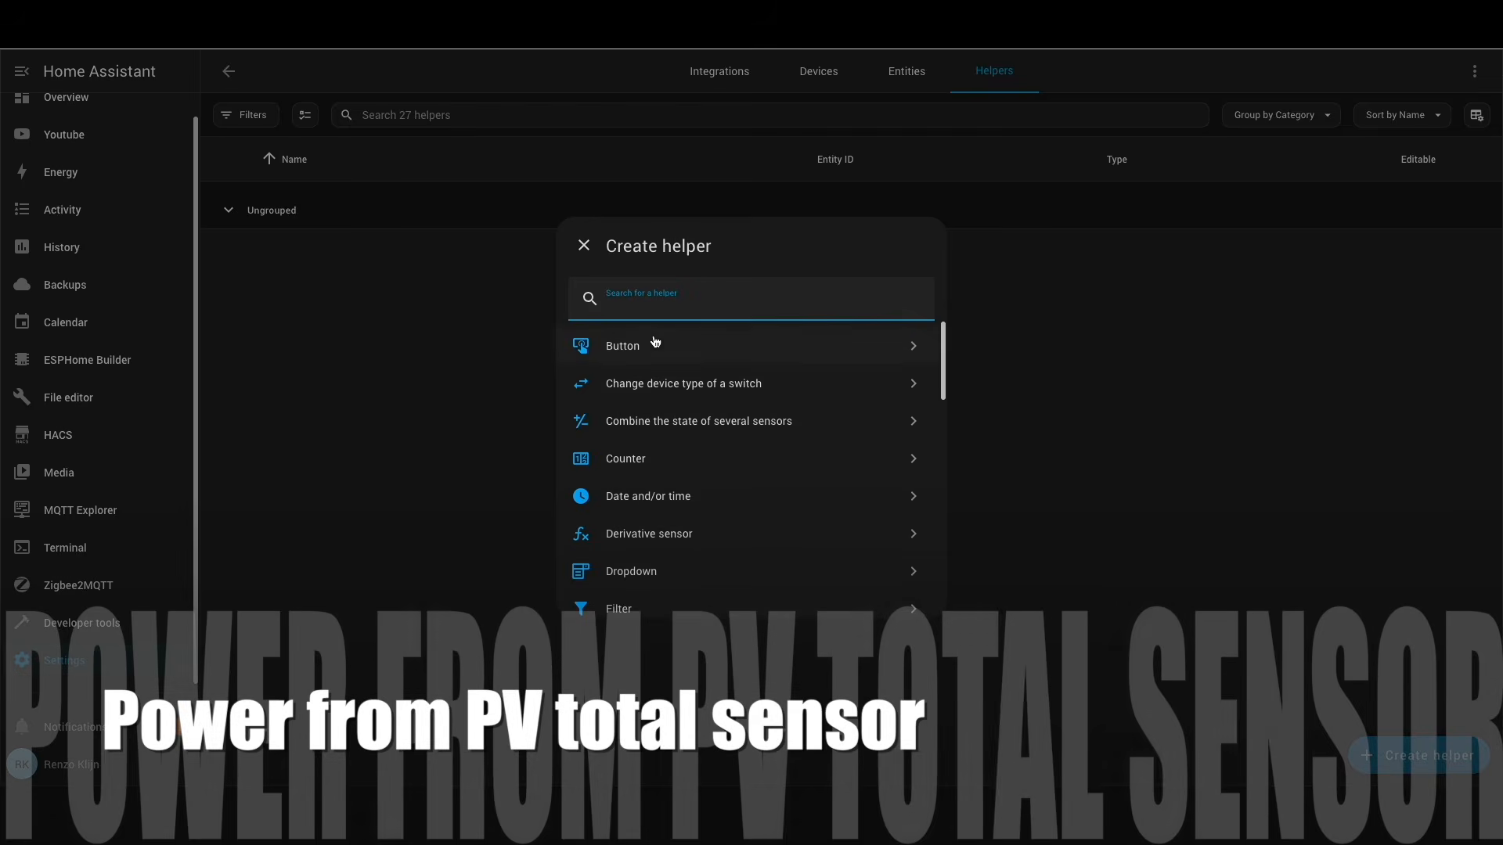
type("integral")
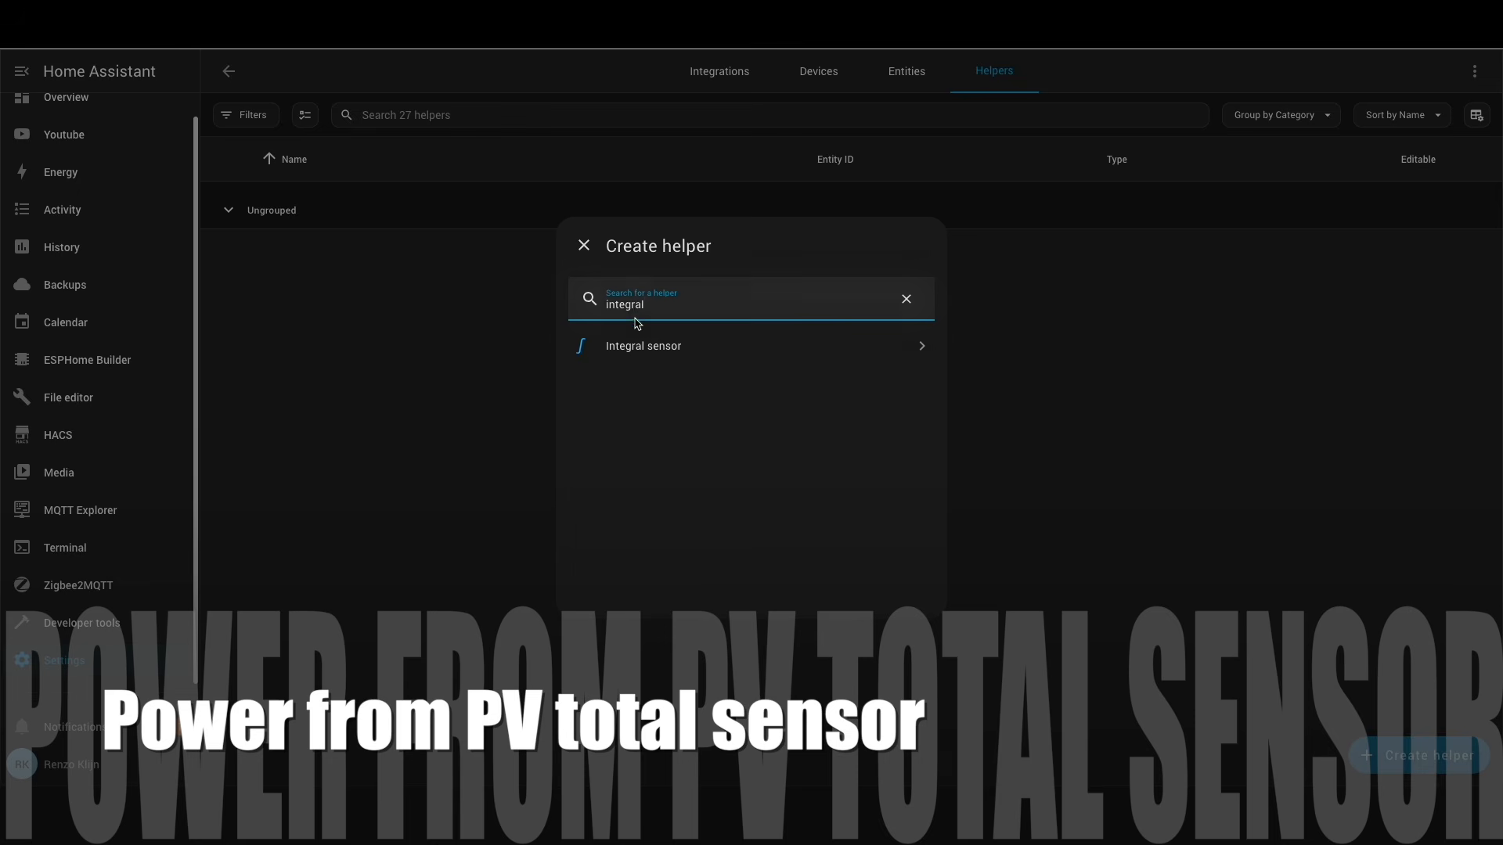
left_click(658, 351)
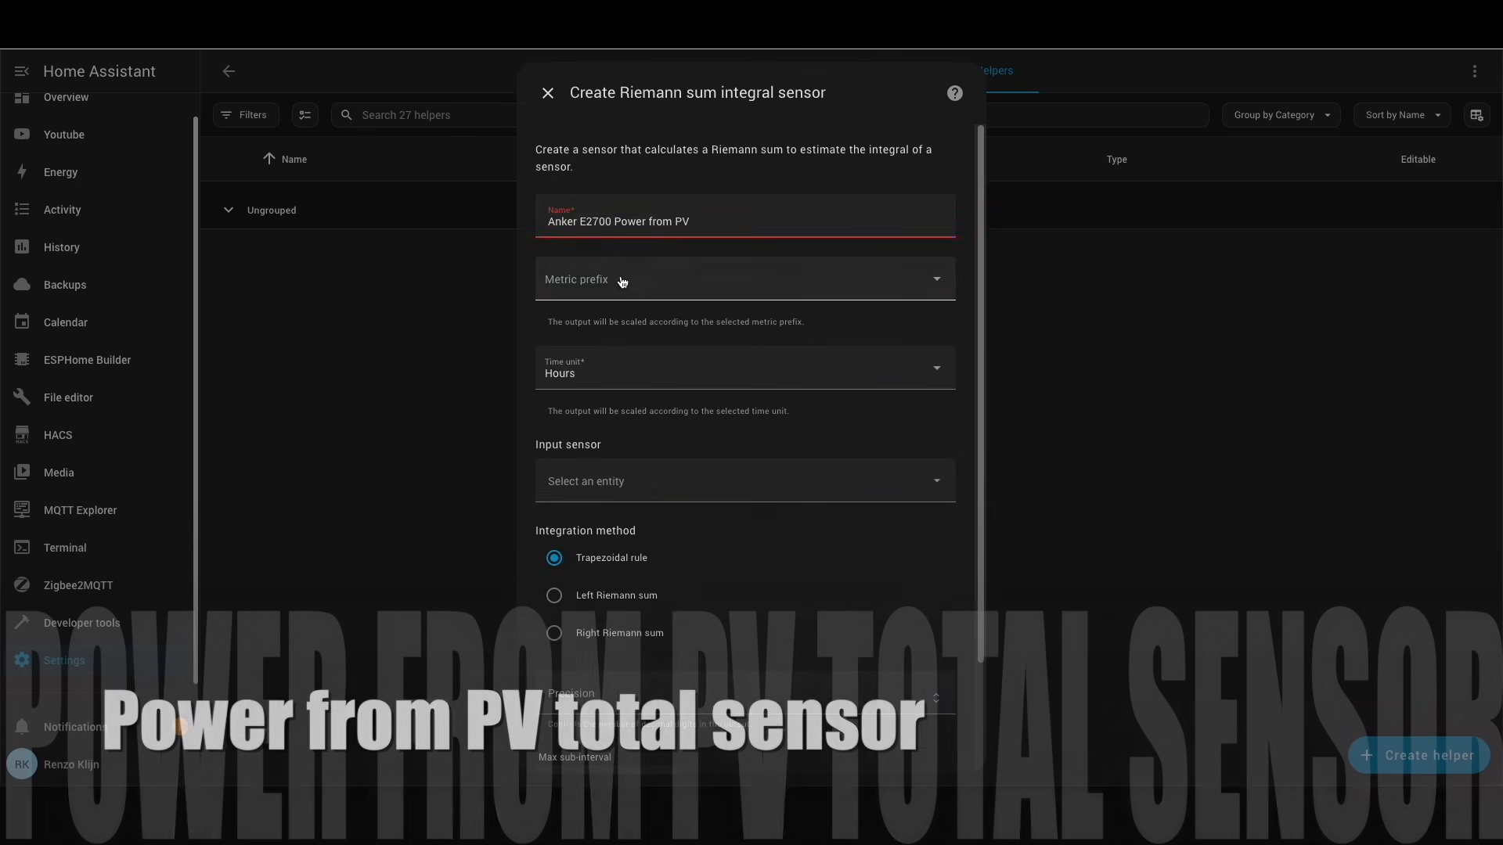
left_click(632, 290)
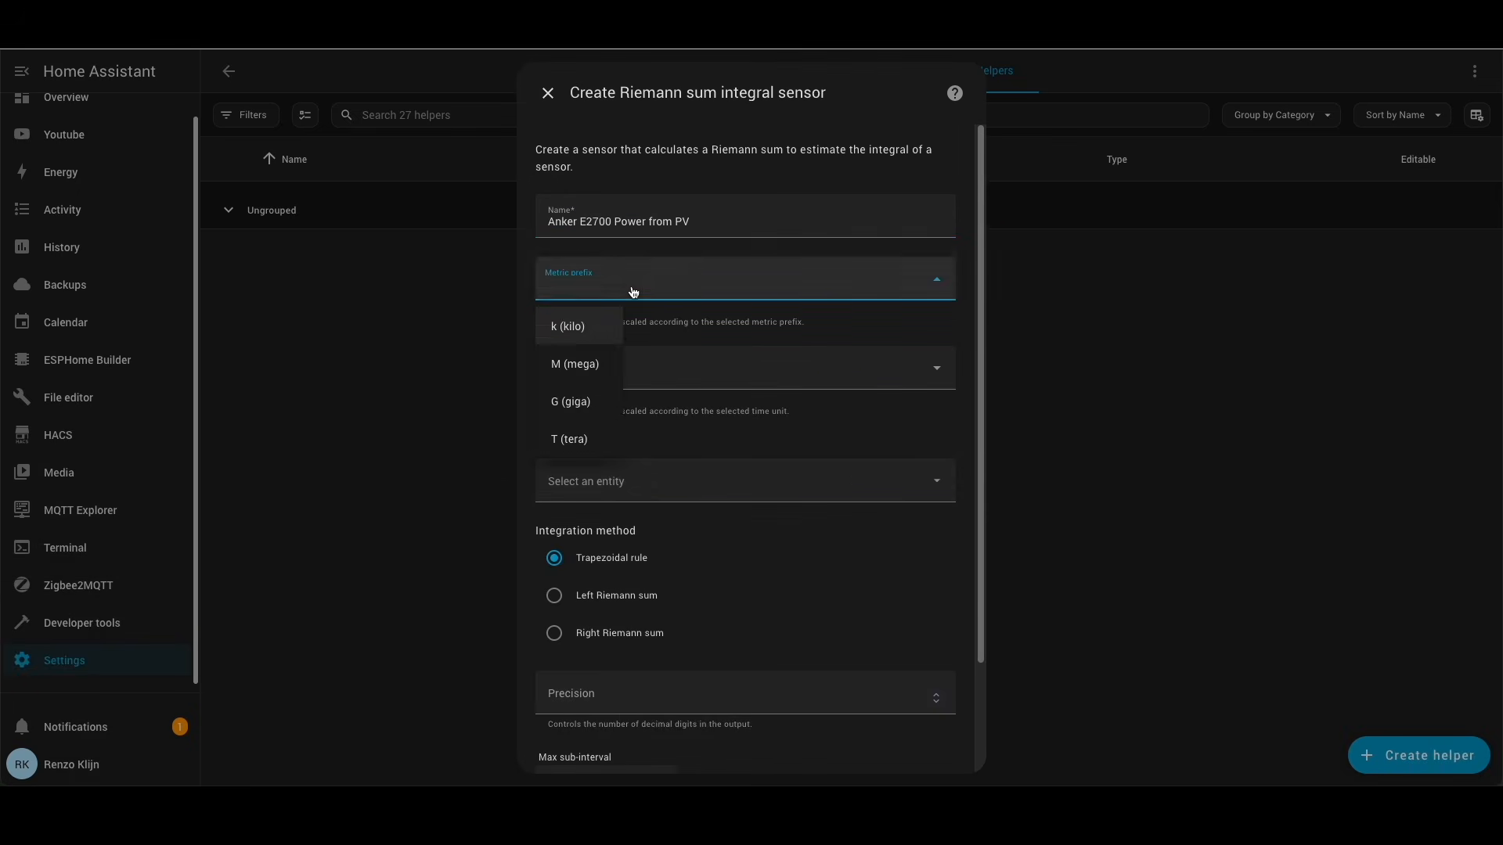
left_click(601, 336)
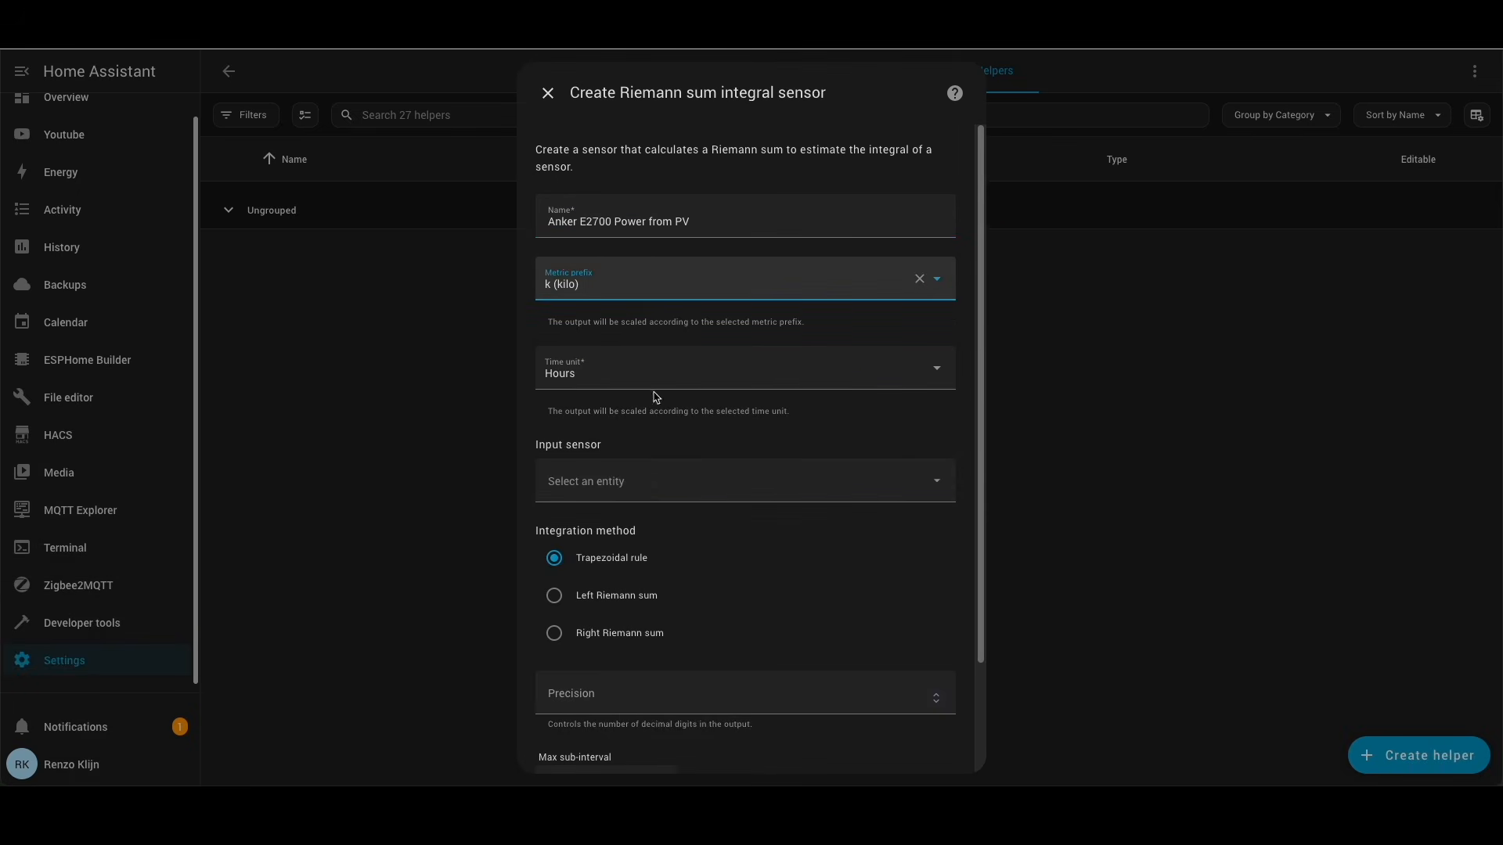
- Choose Solar power of the Solarbank 3 E2700 Pro as the Power from PV sensor's input sensor
left_click(609, 493)
type("solarbank pv")
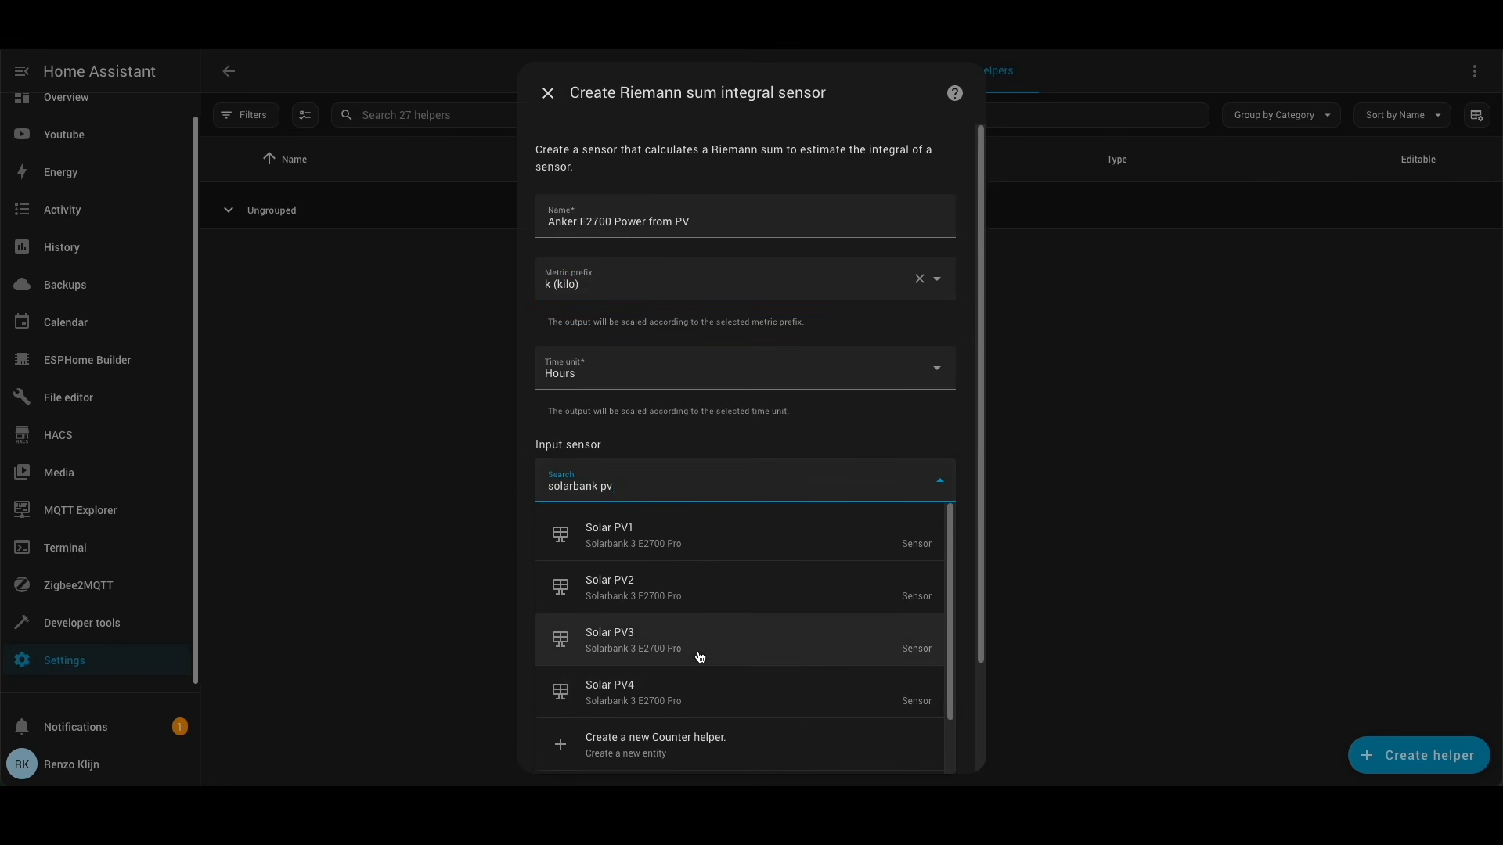
key("BackSpace")
type("o")
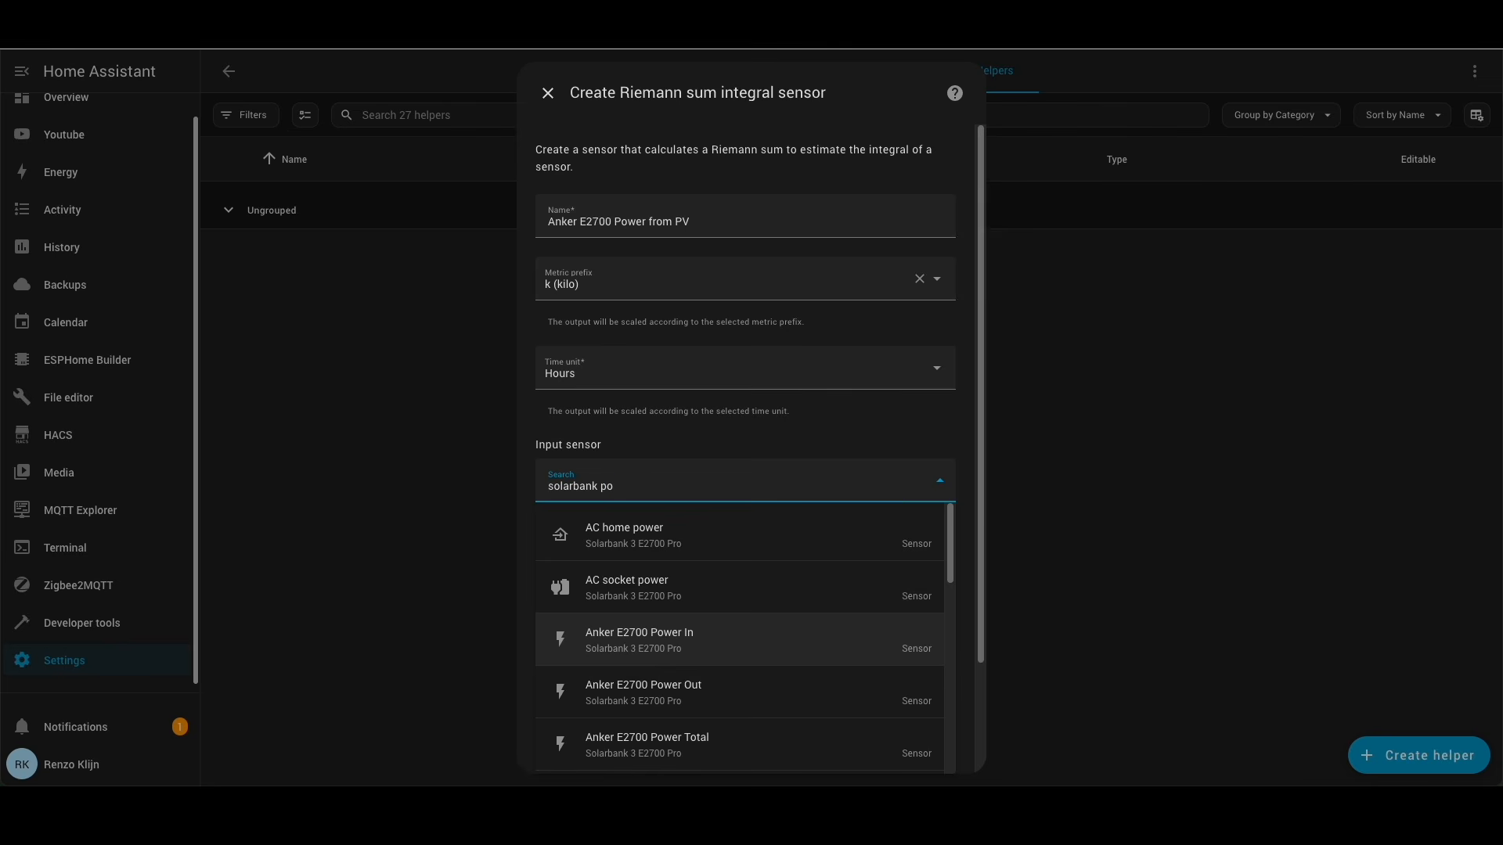
key("BackSpace")
key("BackSpace")
type("solar po")
type("wer")
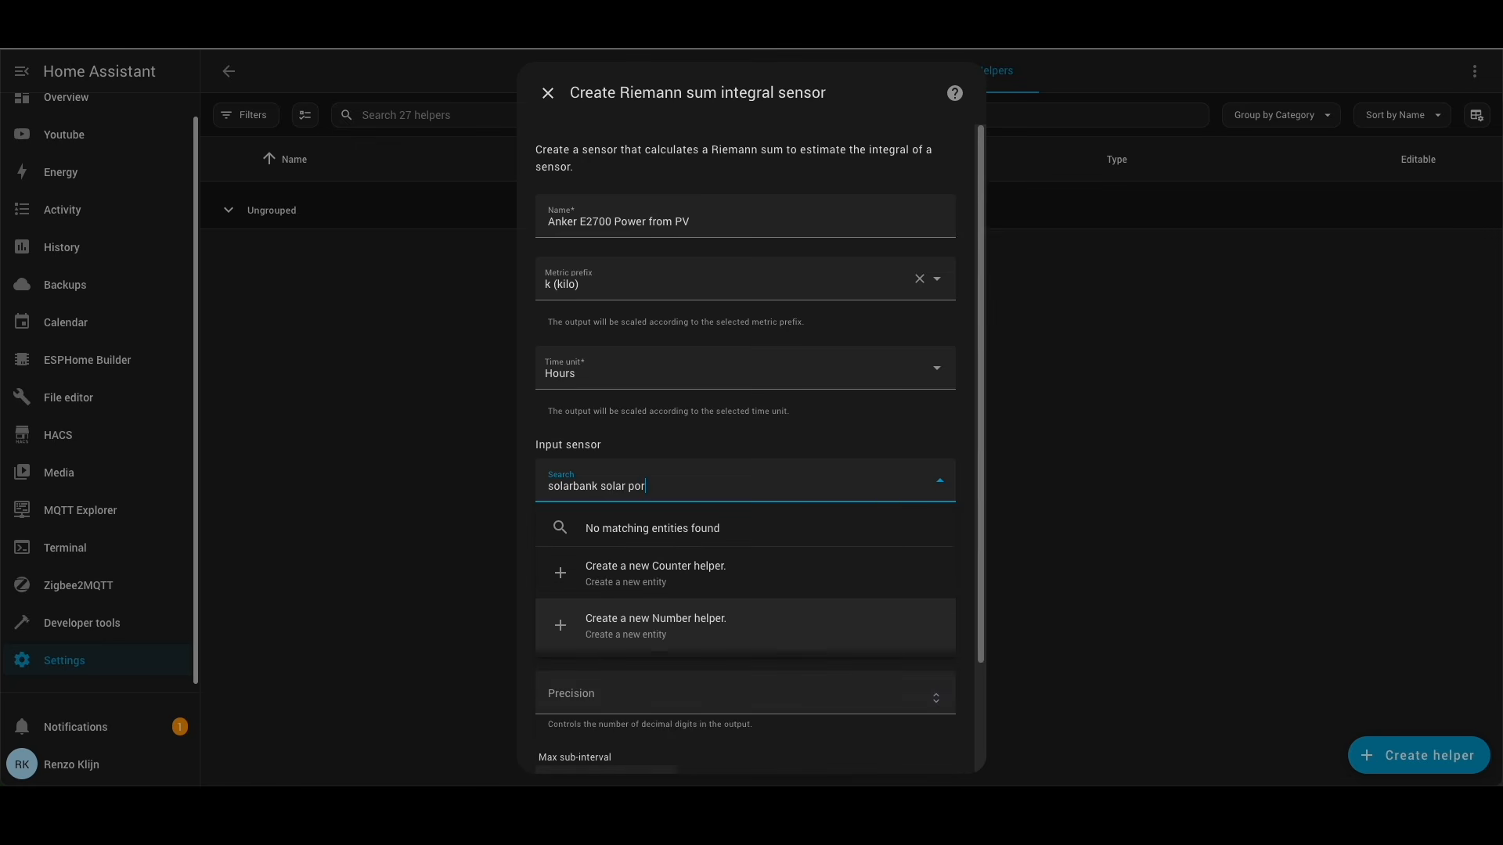
scroll(732, 668, "down", 4)
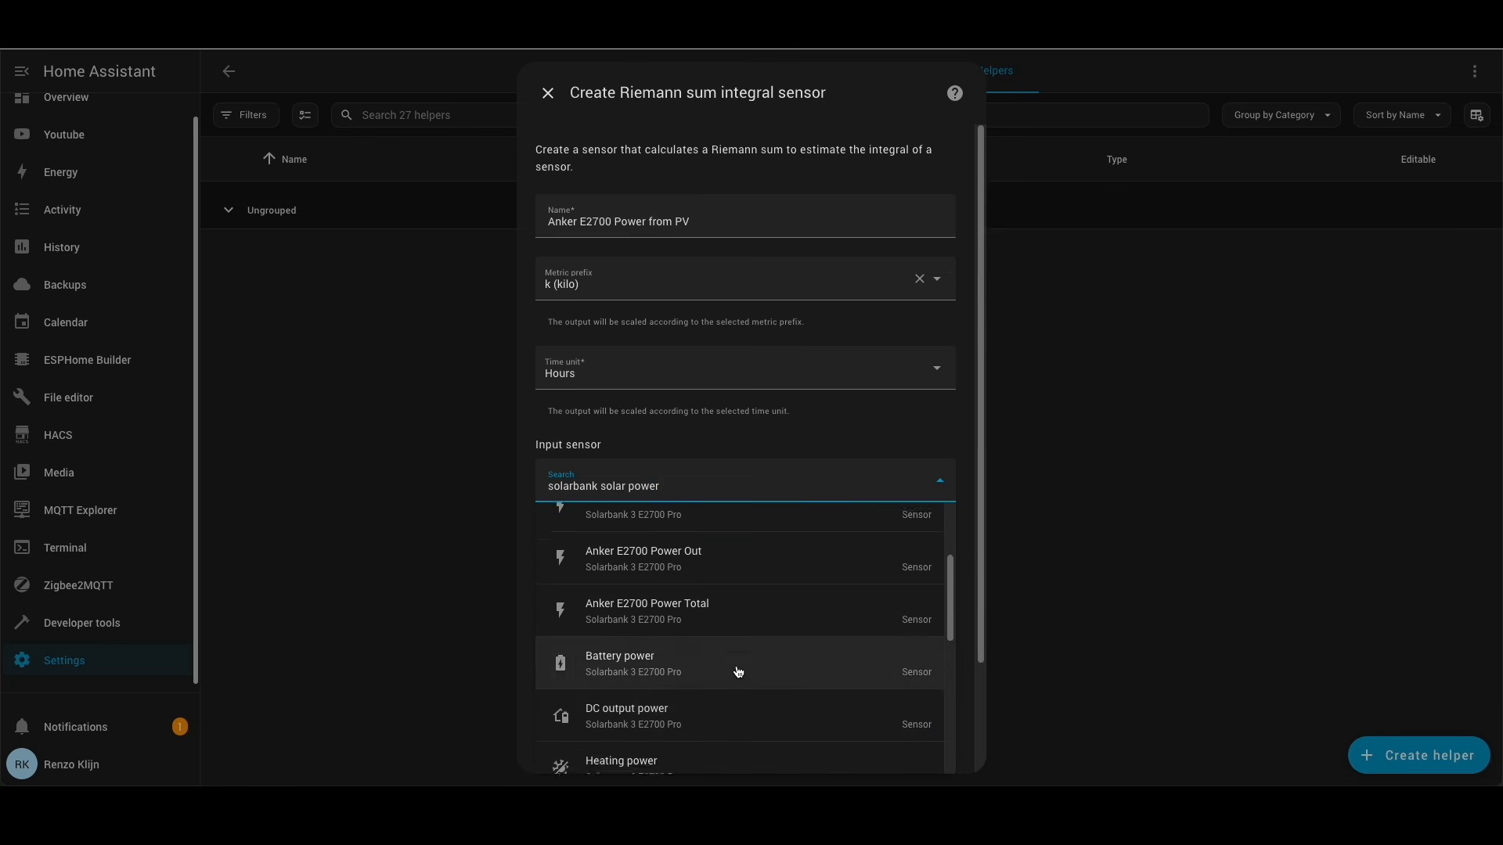
left_click(648, 687)
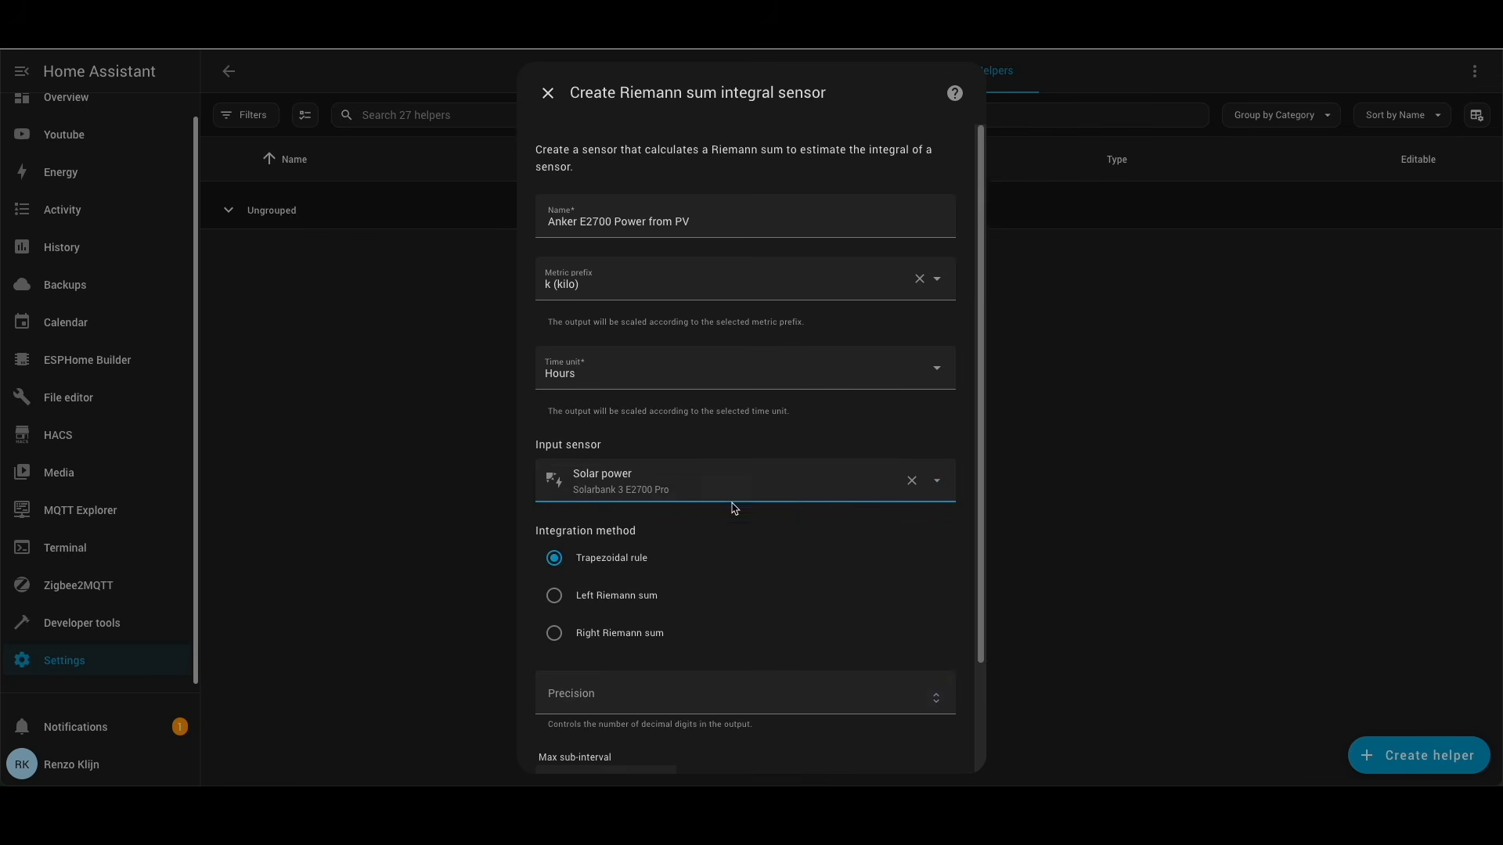
- Set the Power from PV sensor to Left Riemann sum with precision 2, and submit and finish it
left_click(554, 596)
scroll(705, 697, "down", 1)
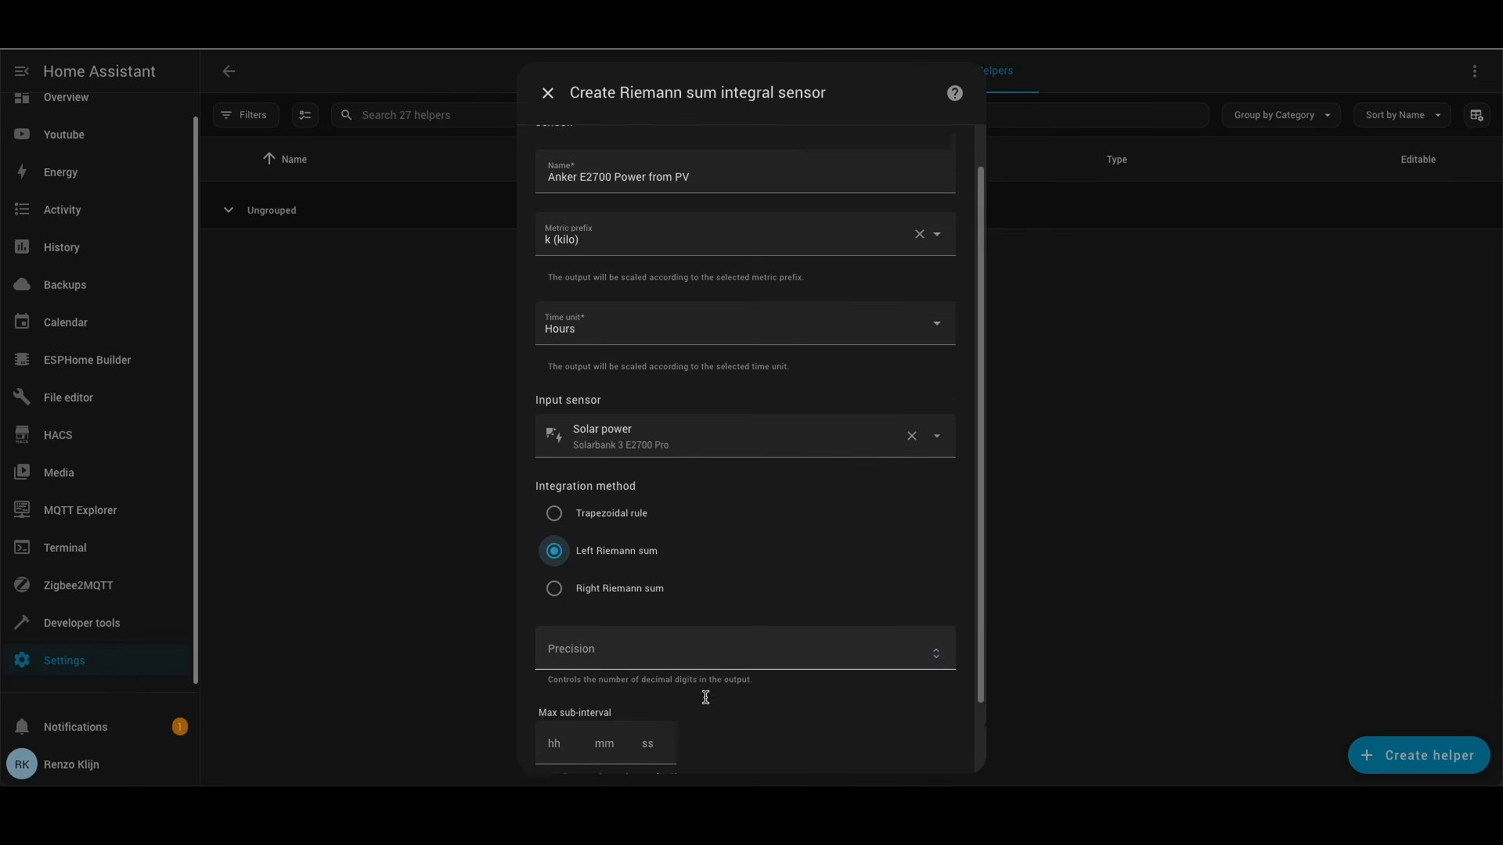
scroll(705, 696, "down", 2)
left_click(714, 578)
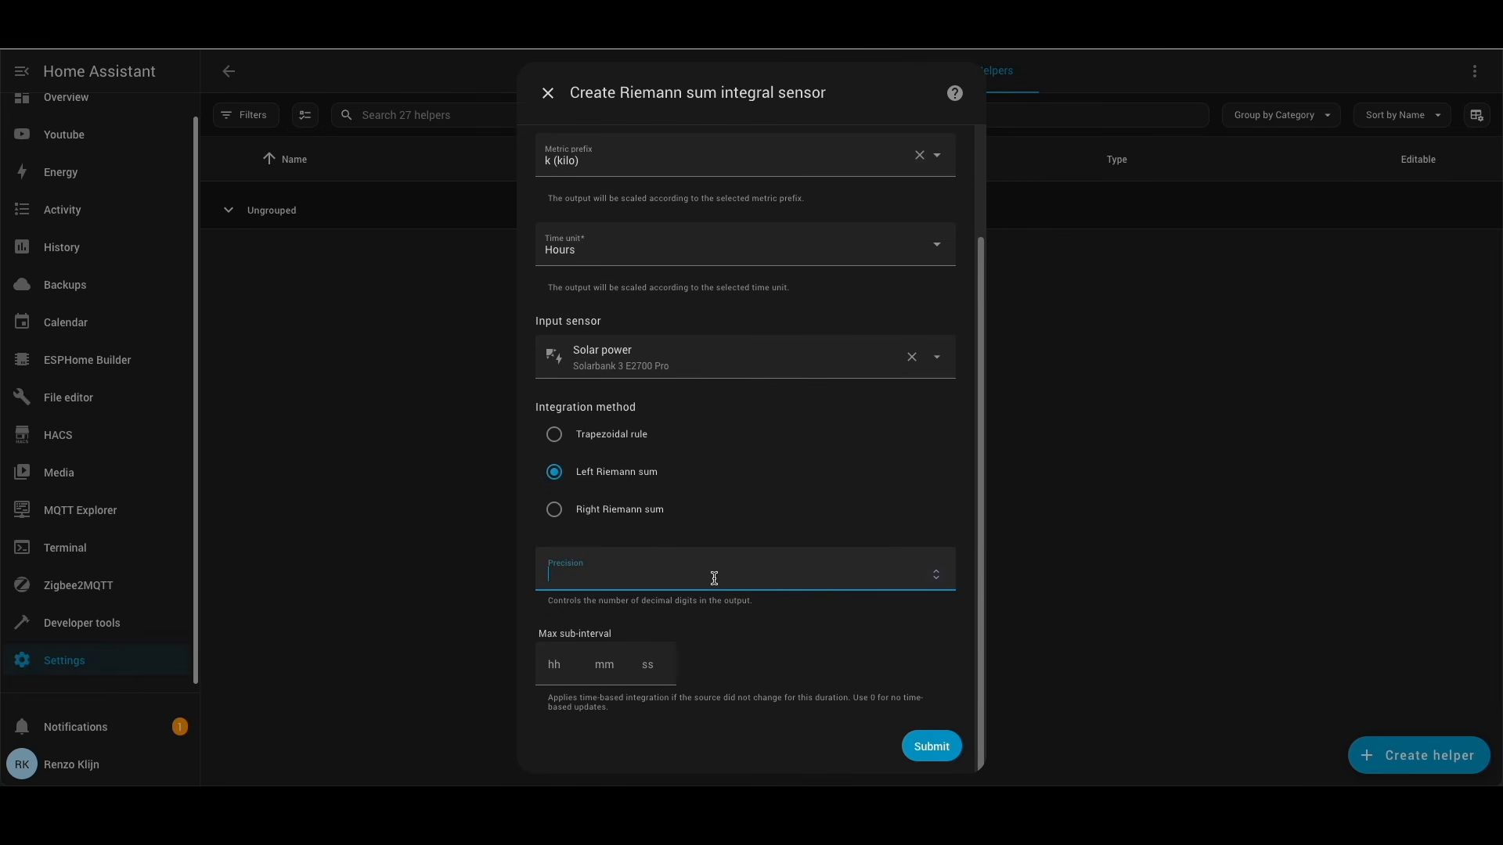
type("1")
left_click(934, 747)
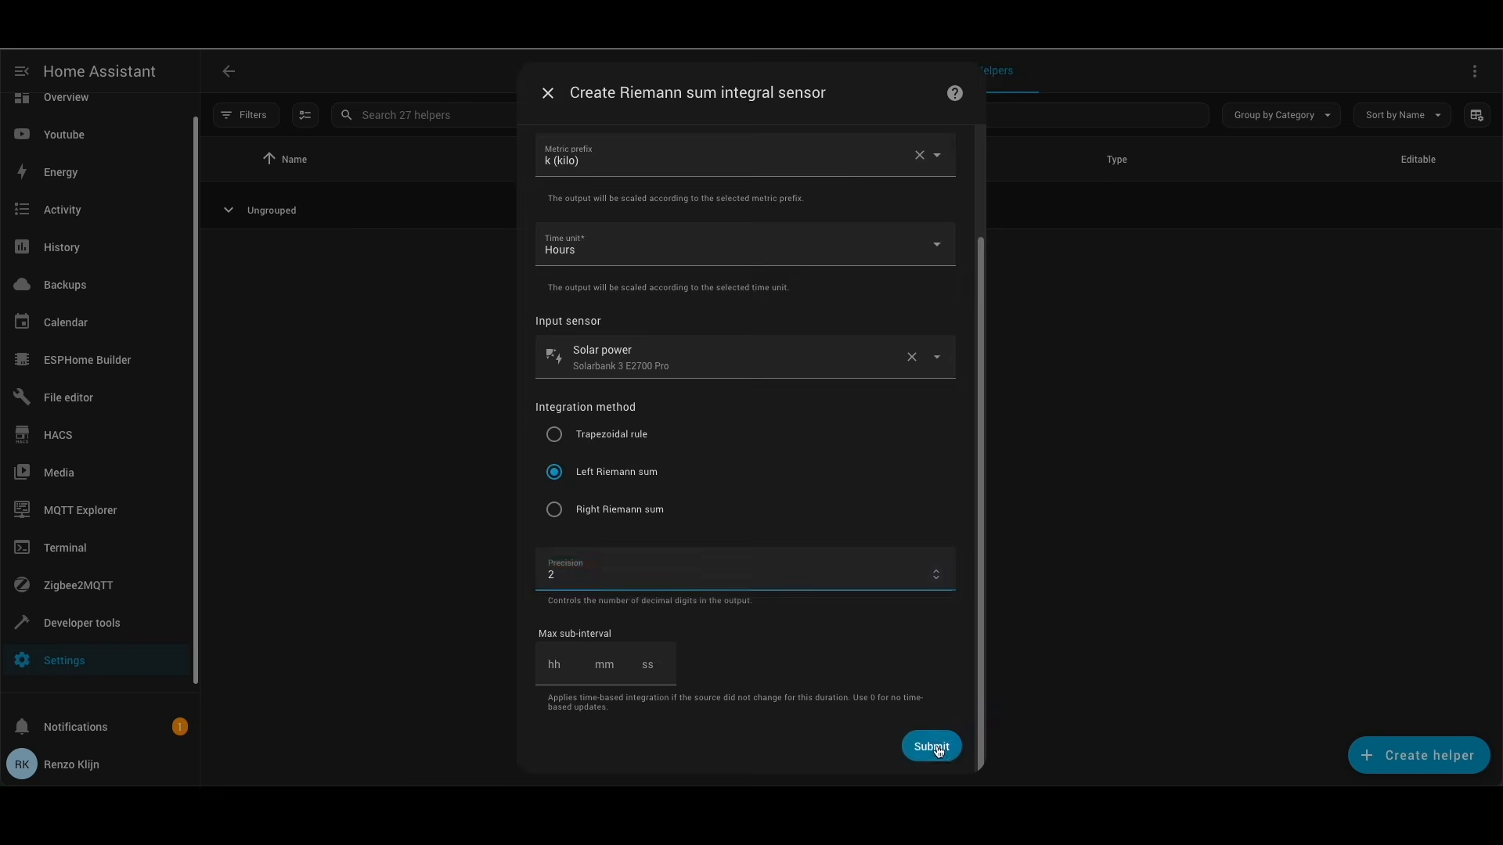
left_click(873, 471)
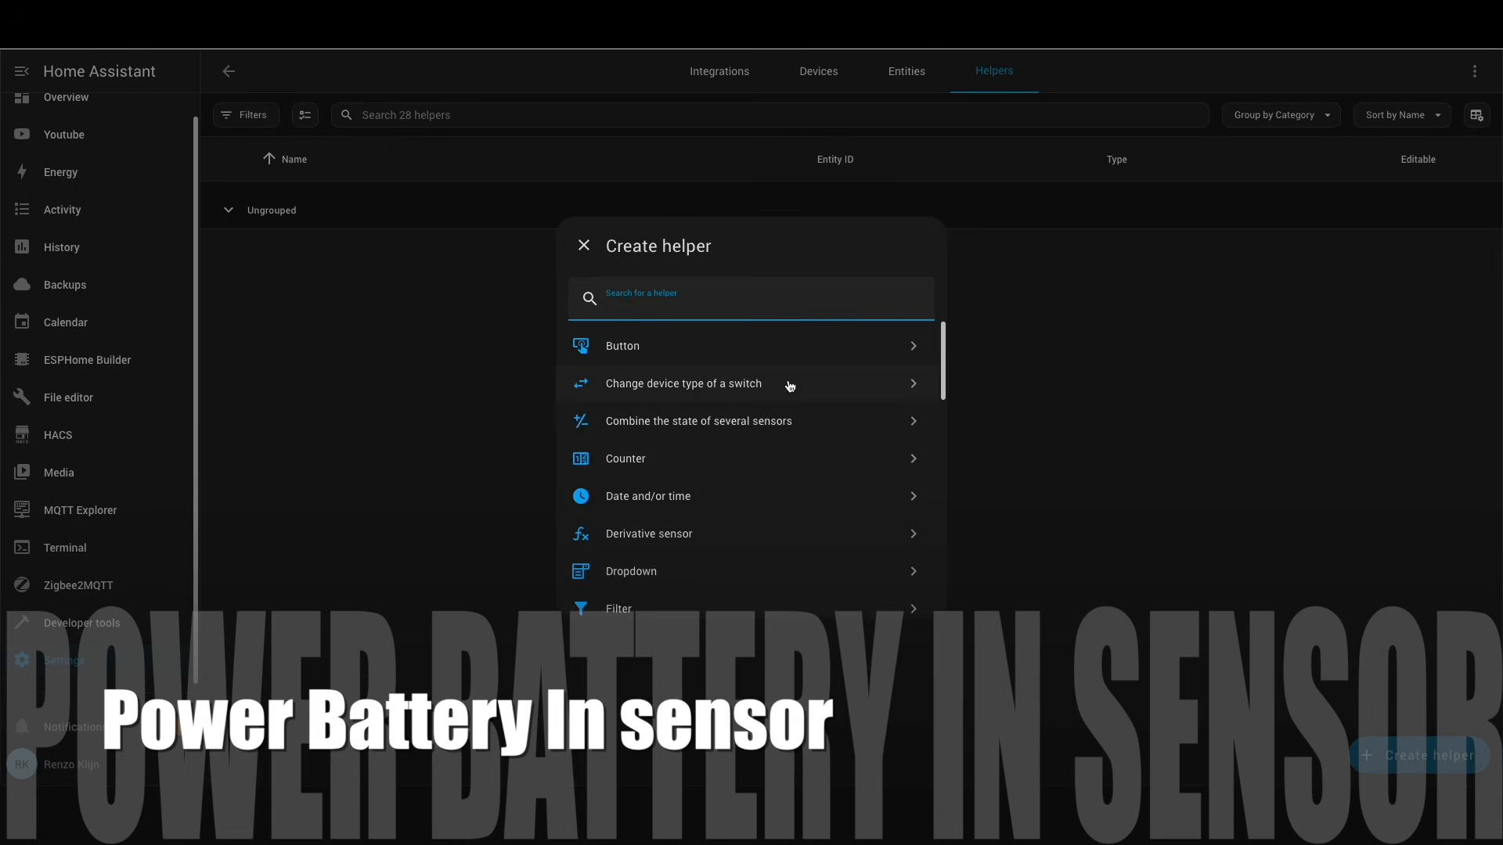
- Start a new integral sensor helper named Anker E2700 Battery In with metric prefix k (kilo)
type("intega")
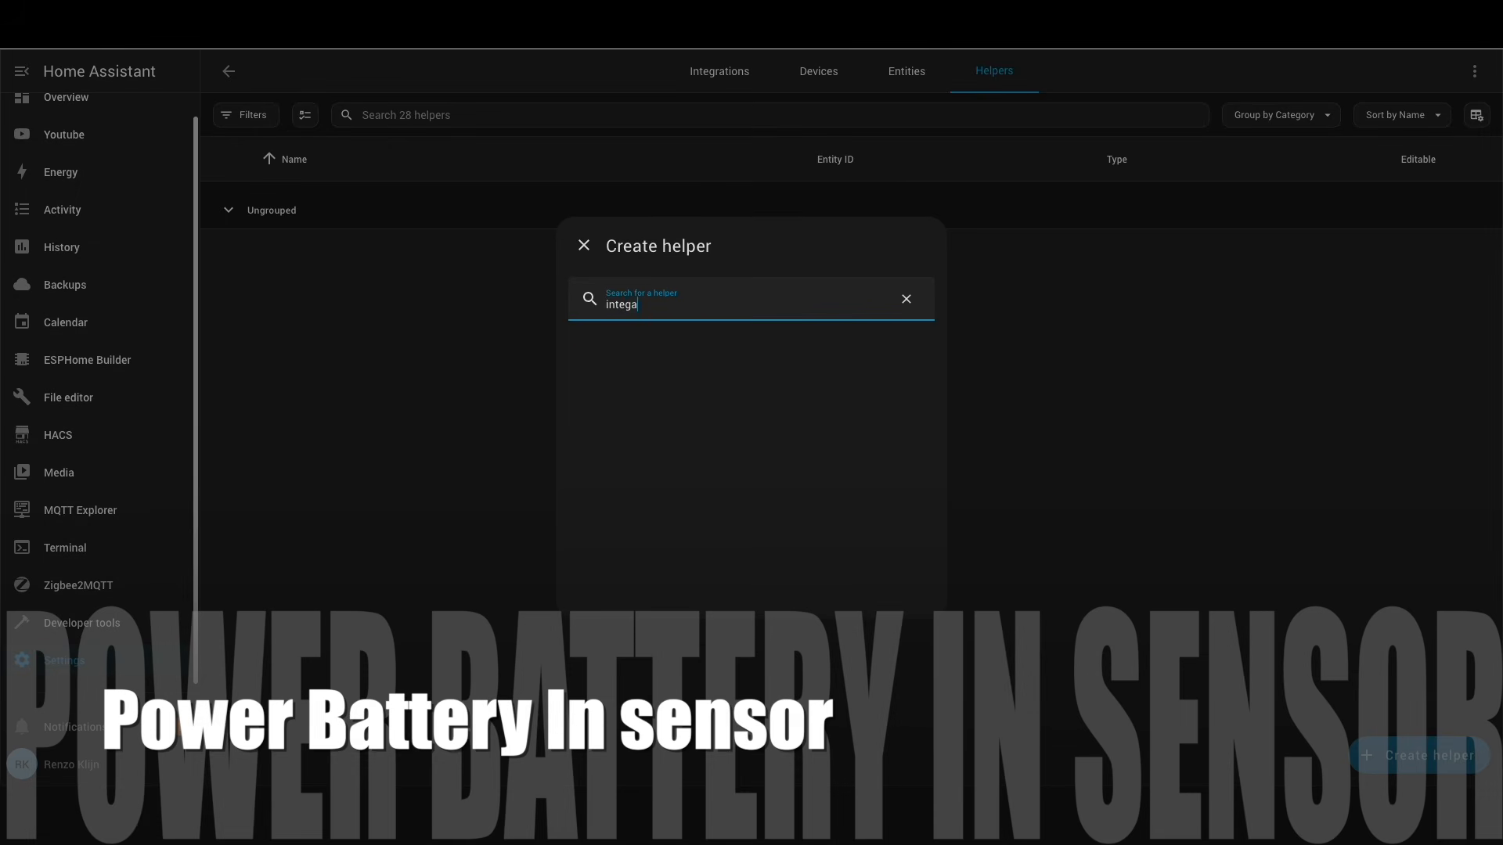
left_click(676, 346)
left_click(648, 222)
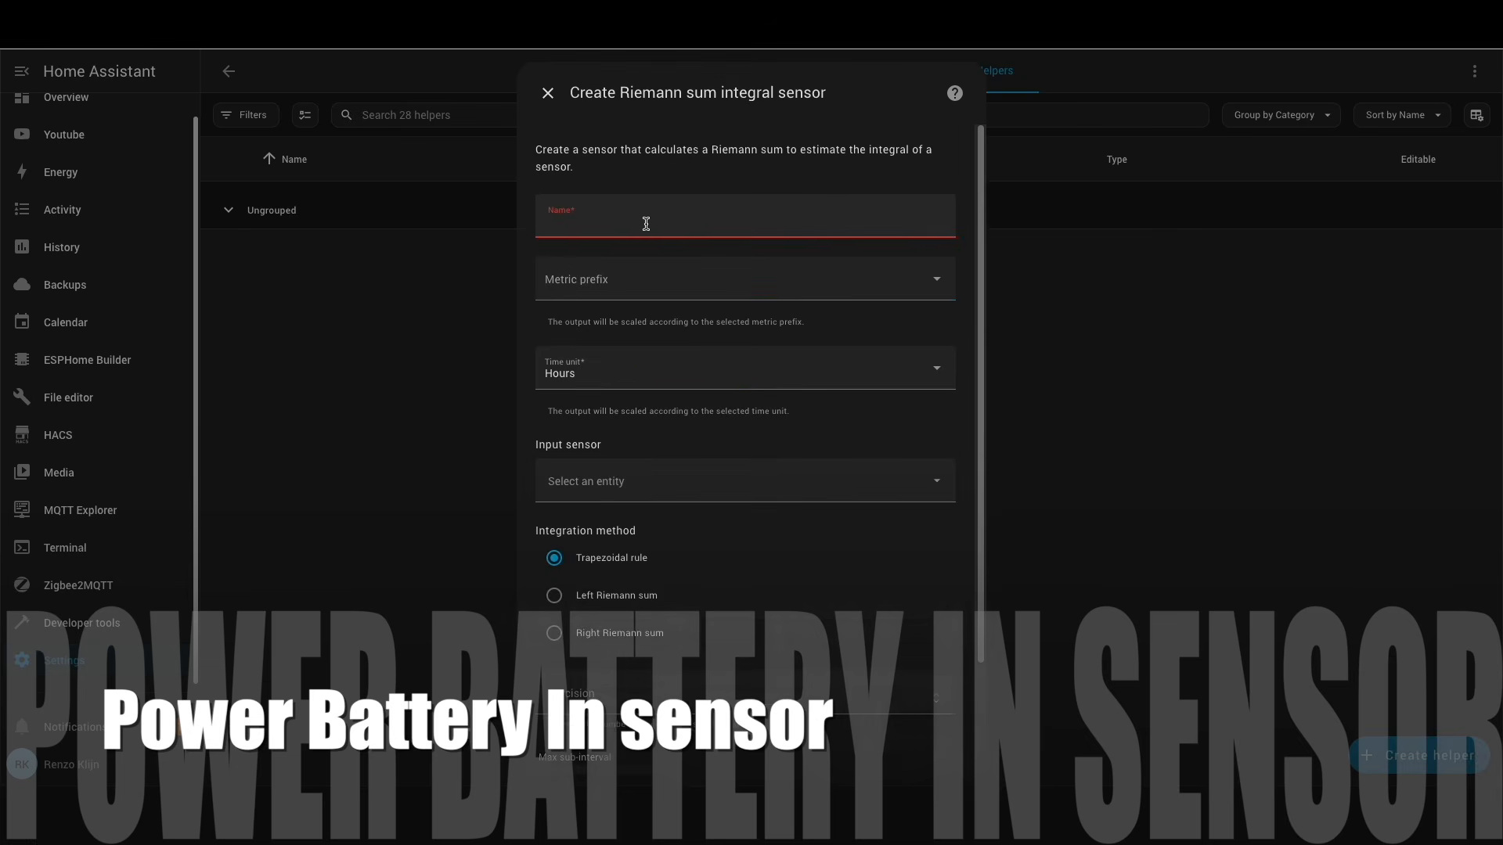
type("Anker E2700 Battery In")
left_click(682, 285)
left_click(578, 329)
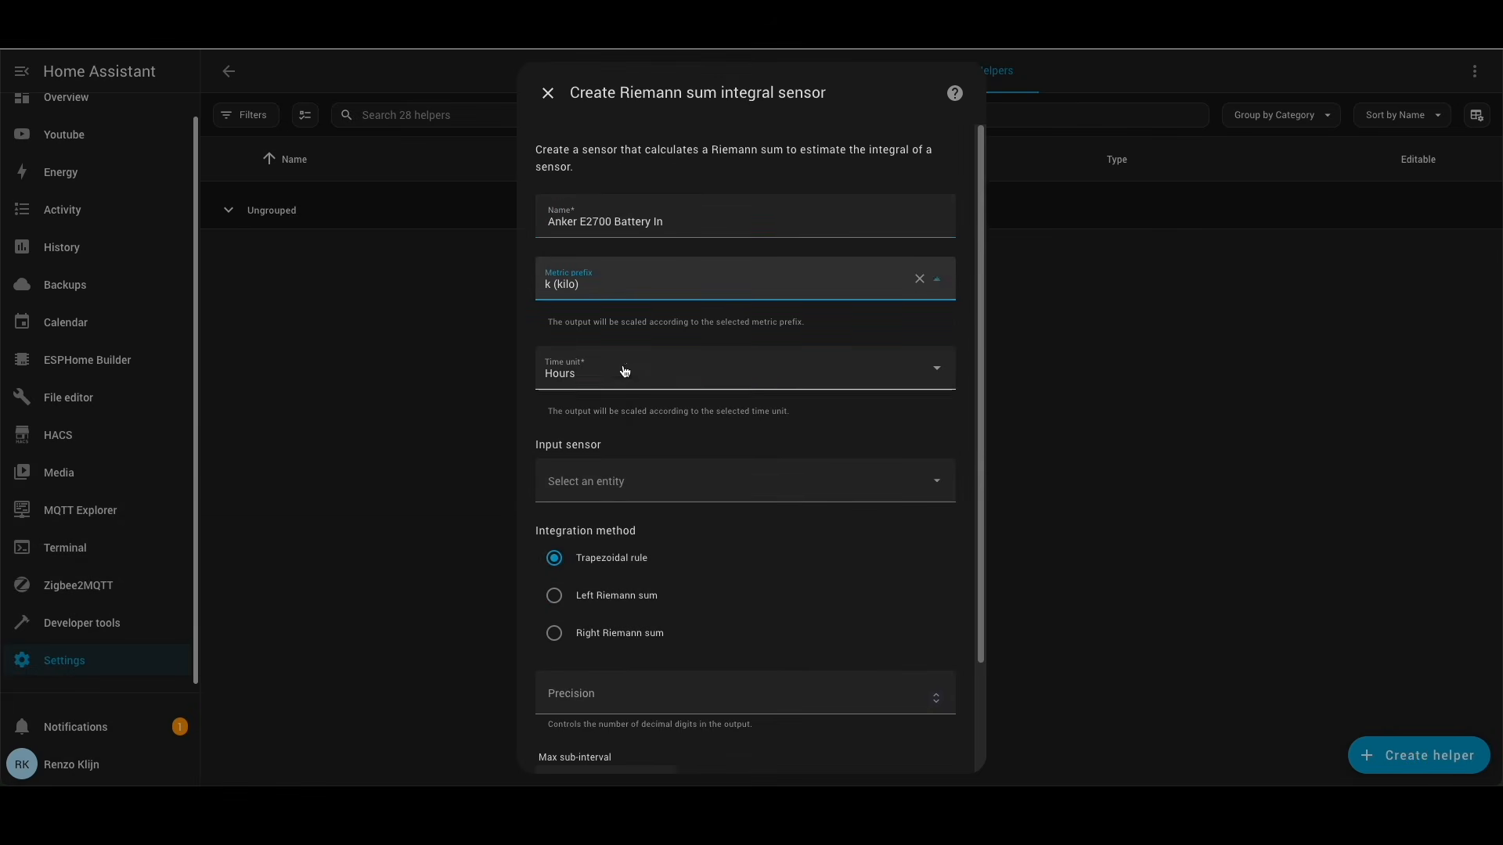
- Choose Anker E2700 Power In of the Solarbank 3 E2700 Pro as the Battery In sensor's input sensor
left_click(605, 485)
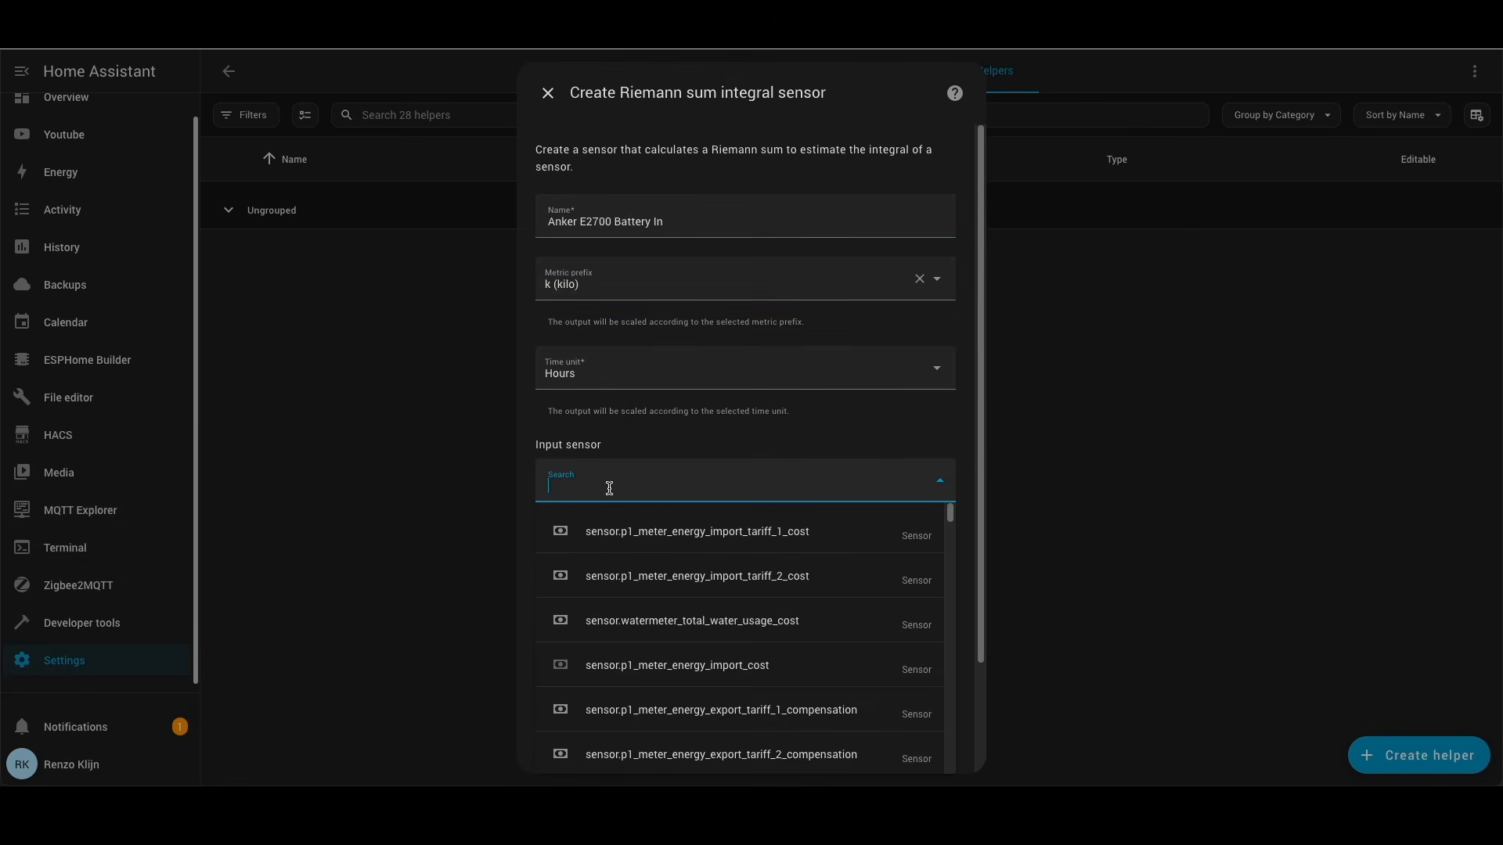
type("anker_E270")
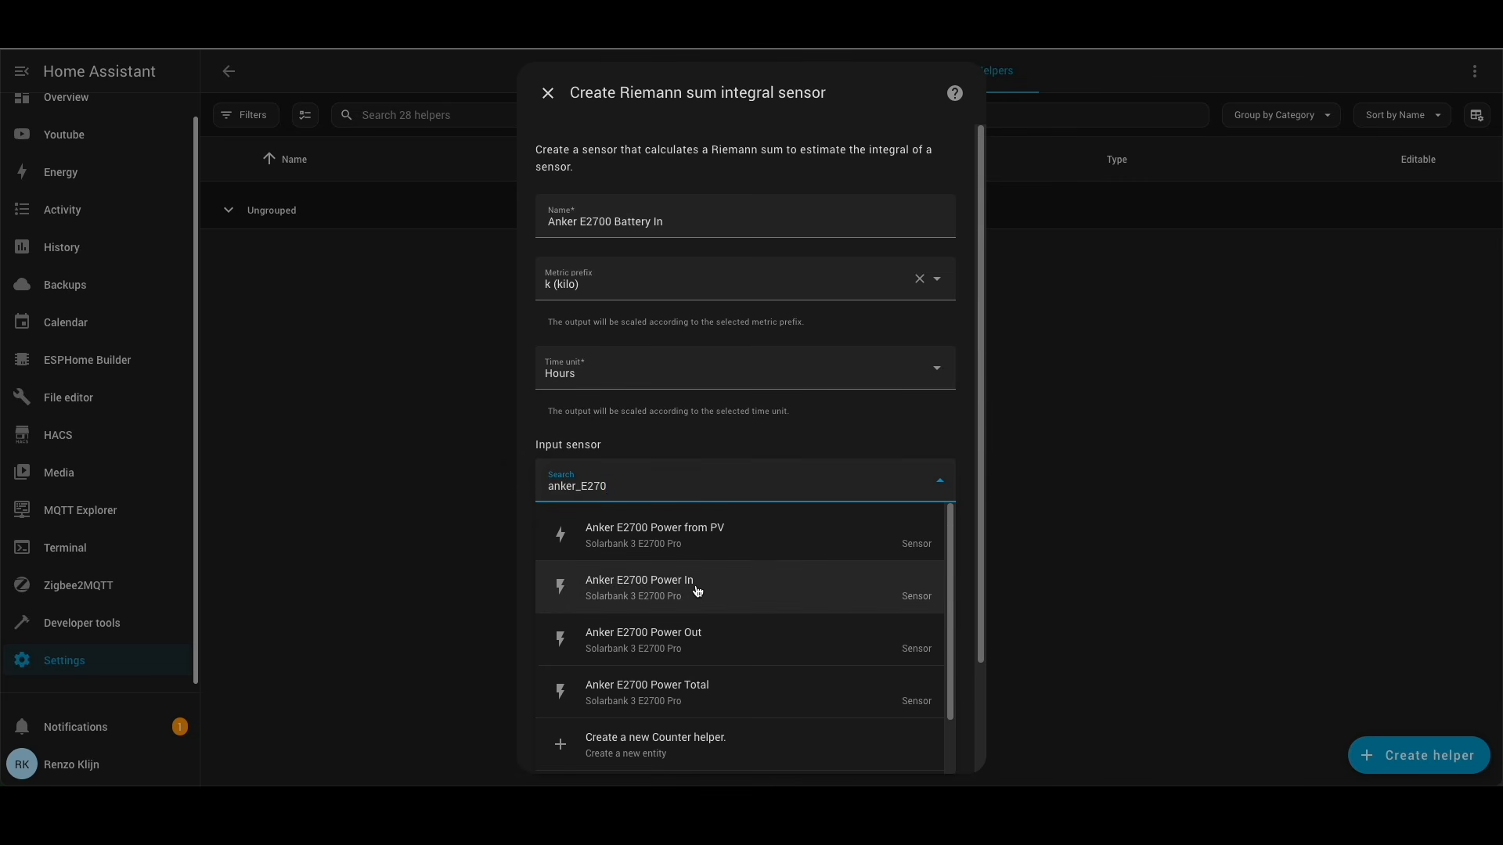
left_click(698, 592)
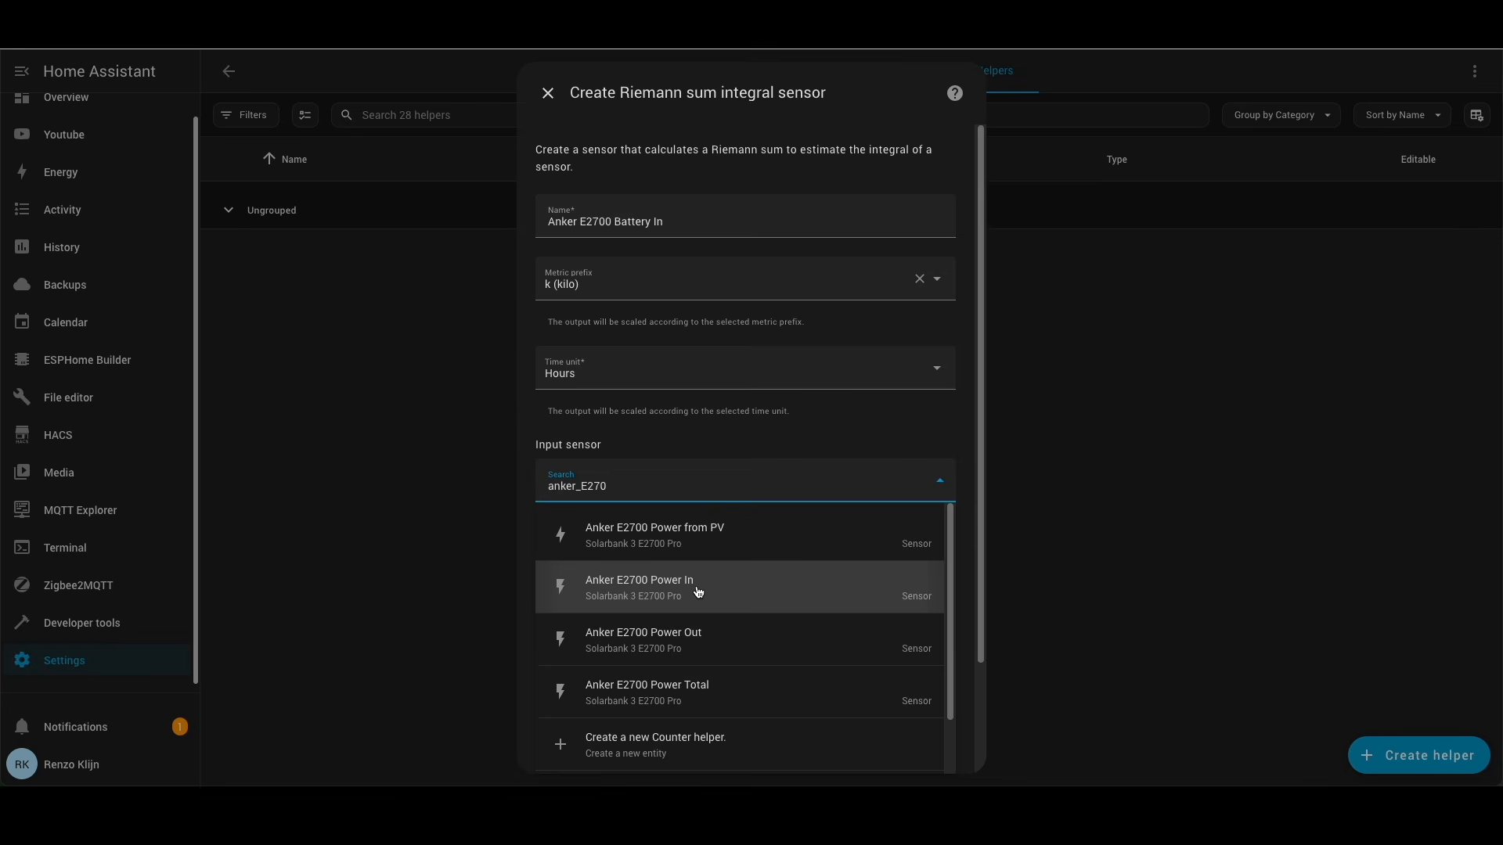
left_click(698, 593)
- Set the Battery In sensor's integration method to Left Riemann sum, fill in its precision, and submit and finish it
left_click(617, 595)
left_click(689, 703)
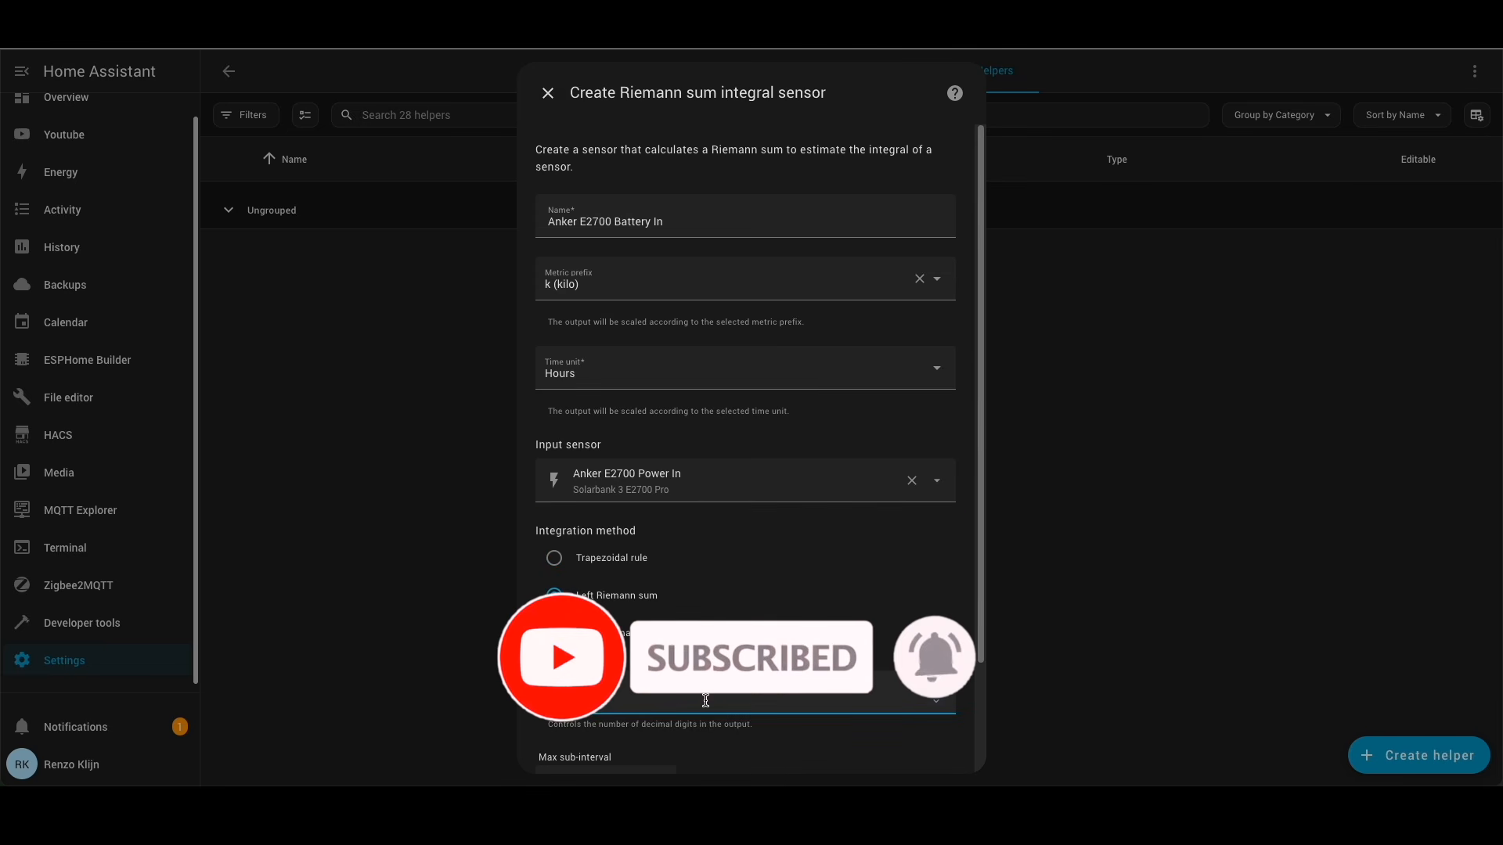
scroll(689, 703, "down", 3)
left_click(928, 747)
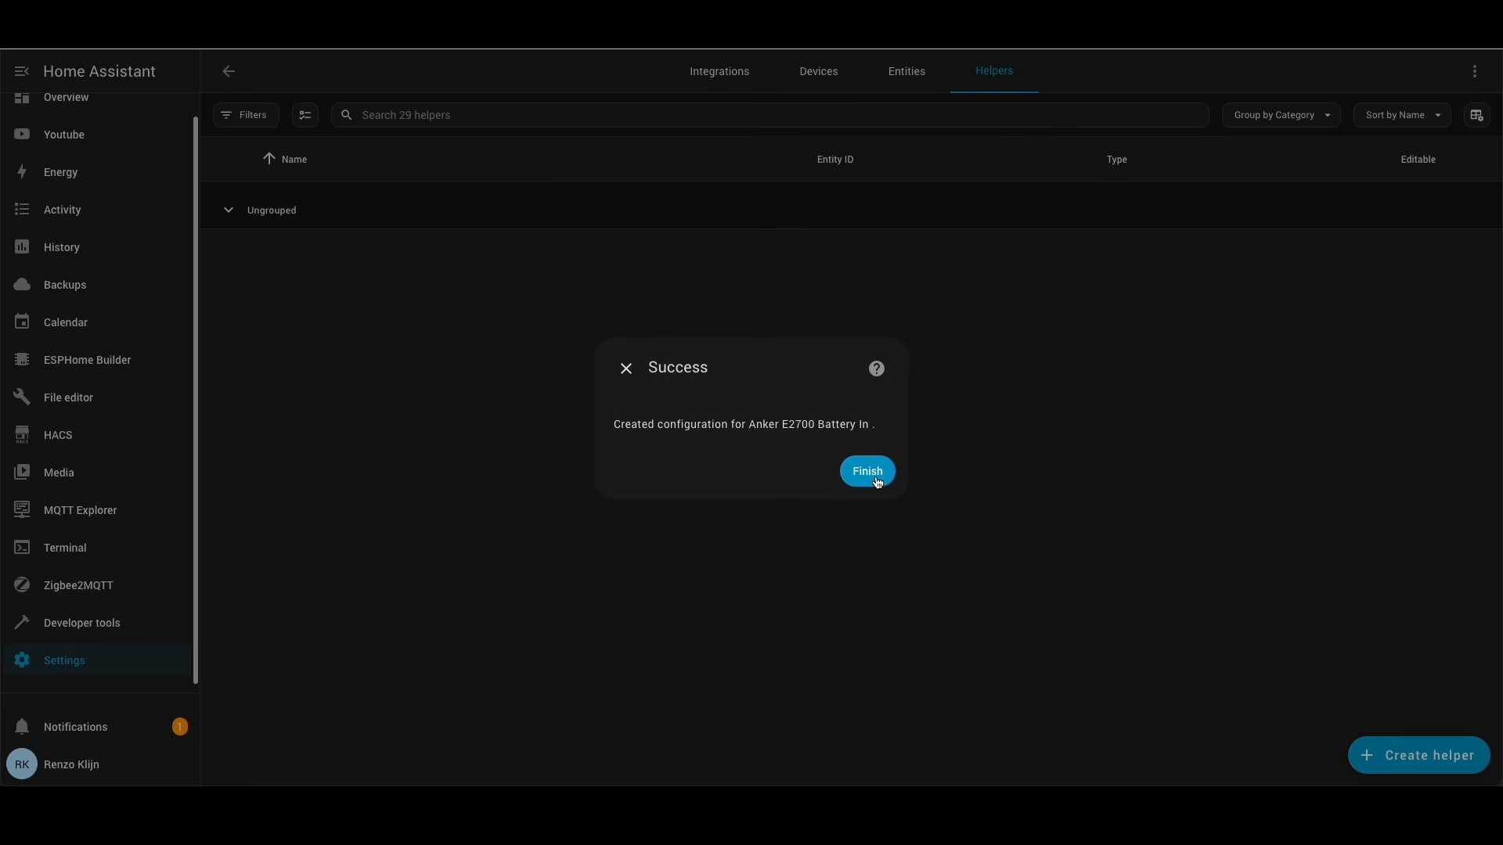
left_click(869, 472)
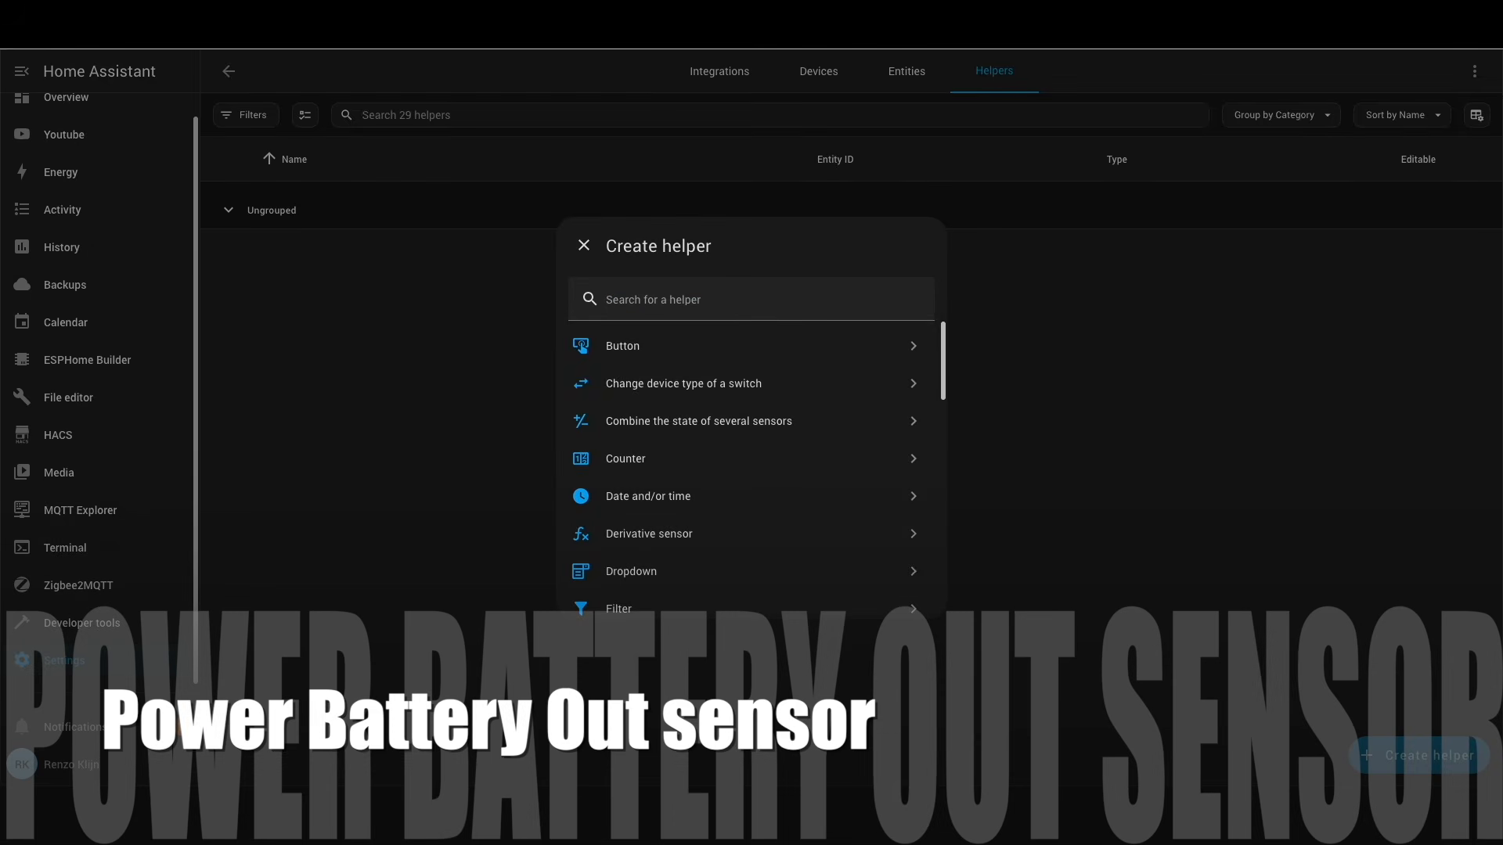
- Start a new integral sensor helper named Anker E2700 Battery Out with metric prefix k (kilo)
left_click(647, 302)
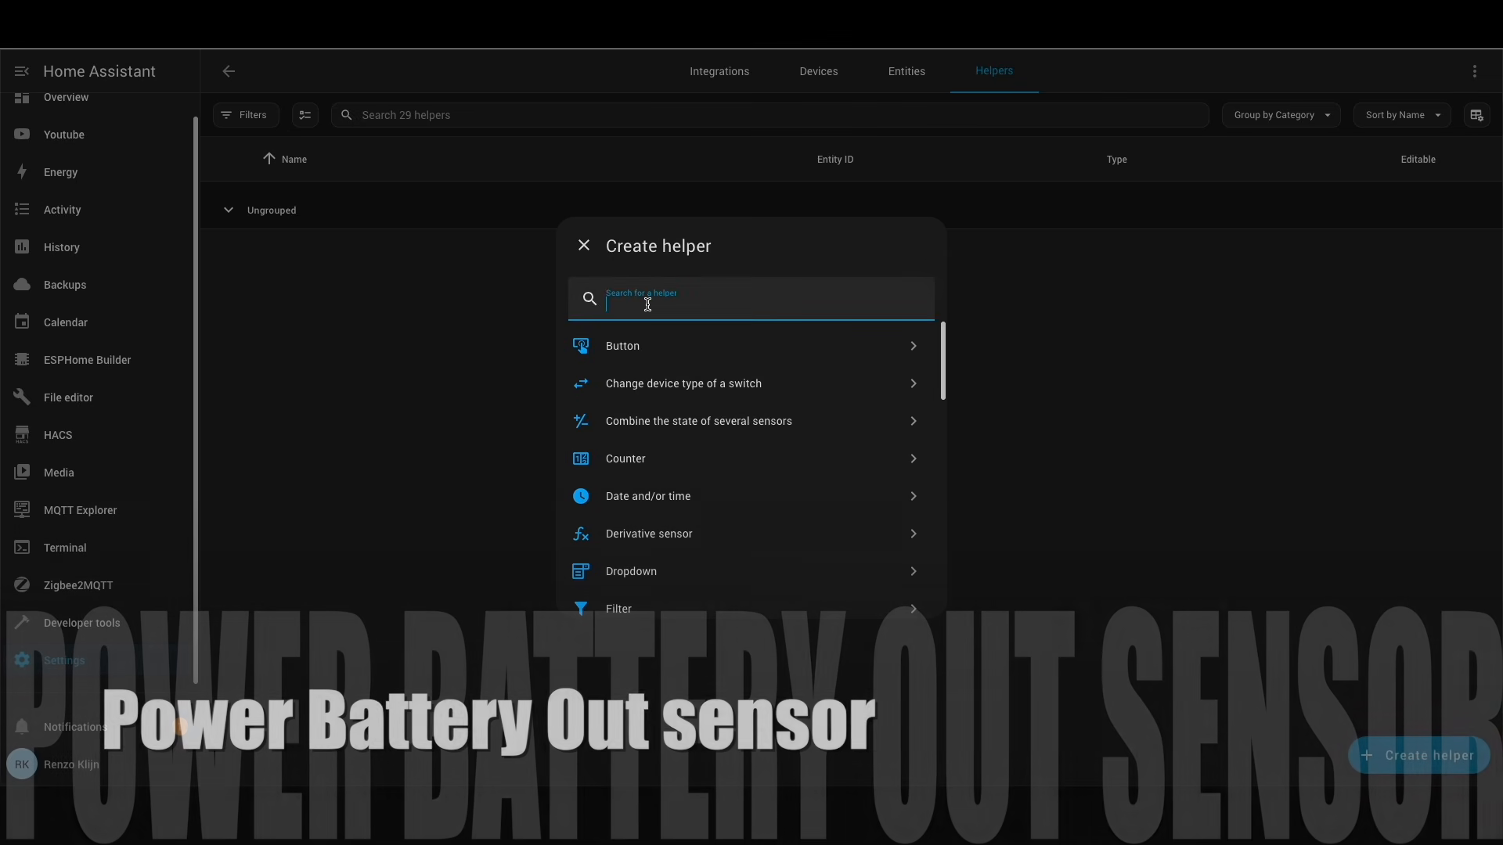
type("integr")
left_click(632, 346)
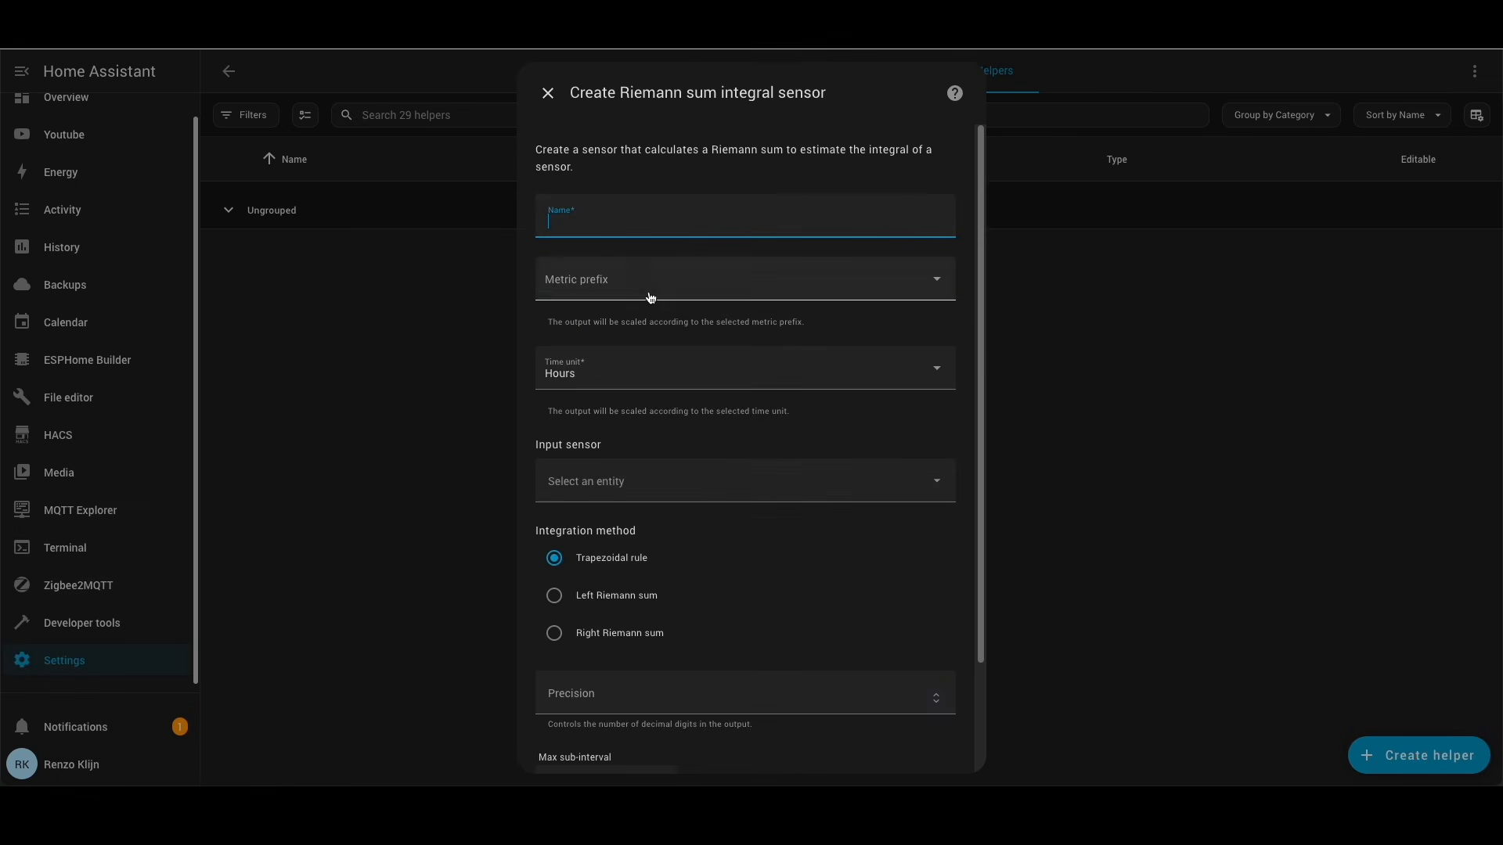
type("Anker E2700 Battery Out")
left_click(662, 283)
left_click(589, 342)
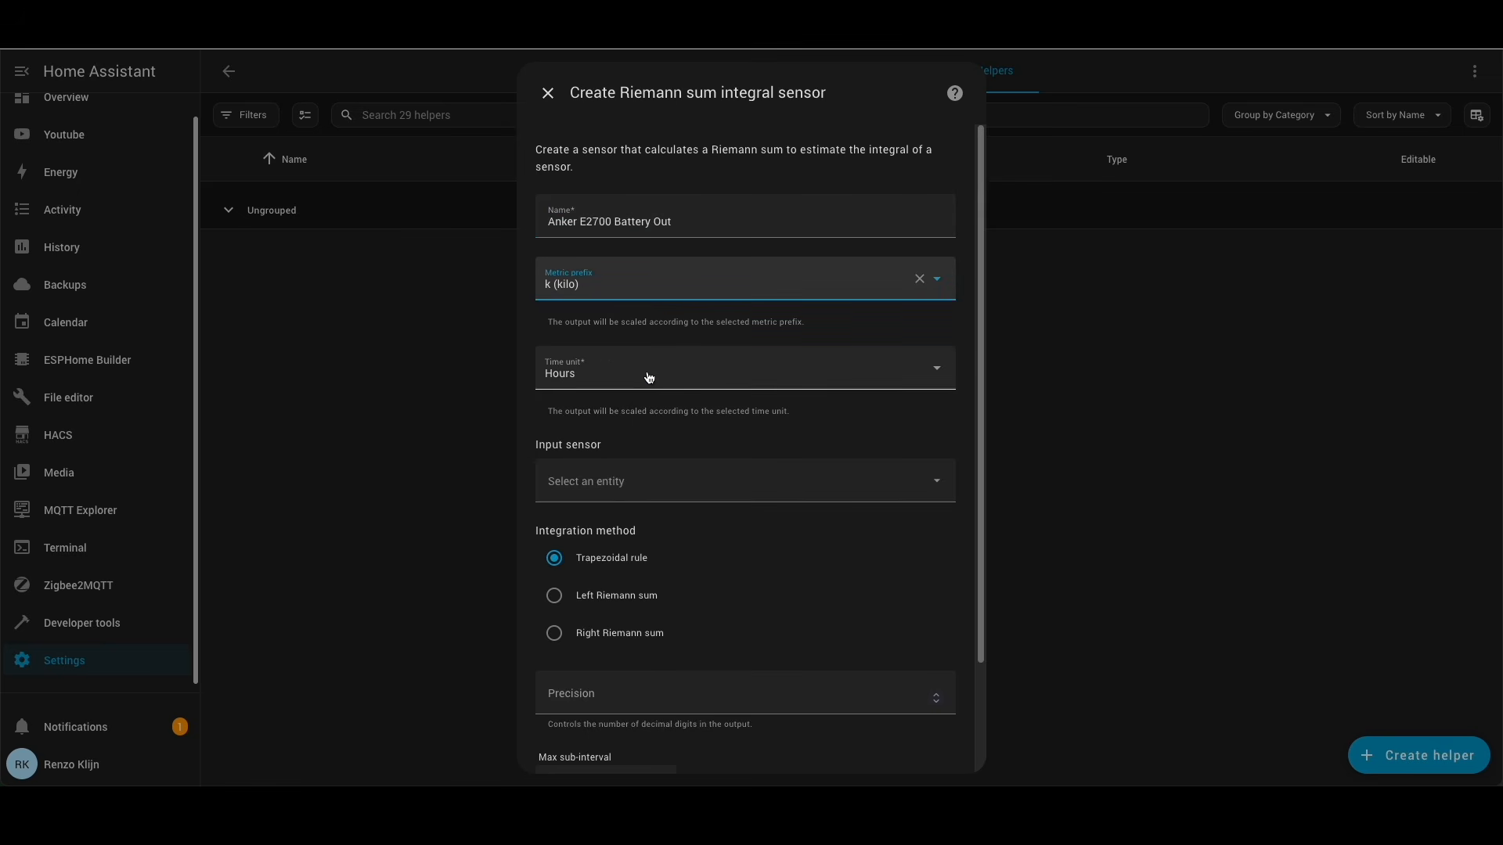
- Choose Anker E2700 Power Out of the Solarbank 3 E2700 Pro as the Battery Out sensor's input sensor
left_click(608, 483)
type("a")
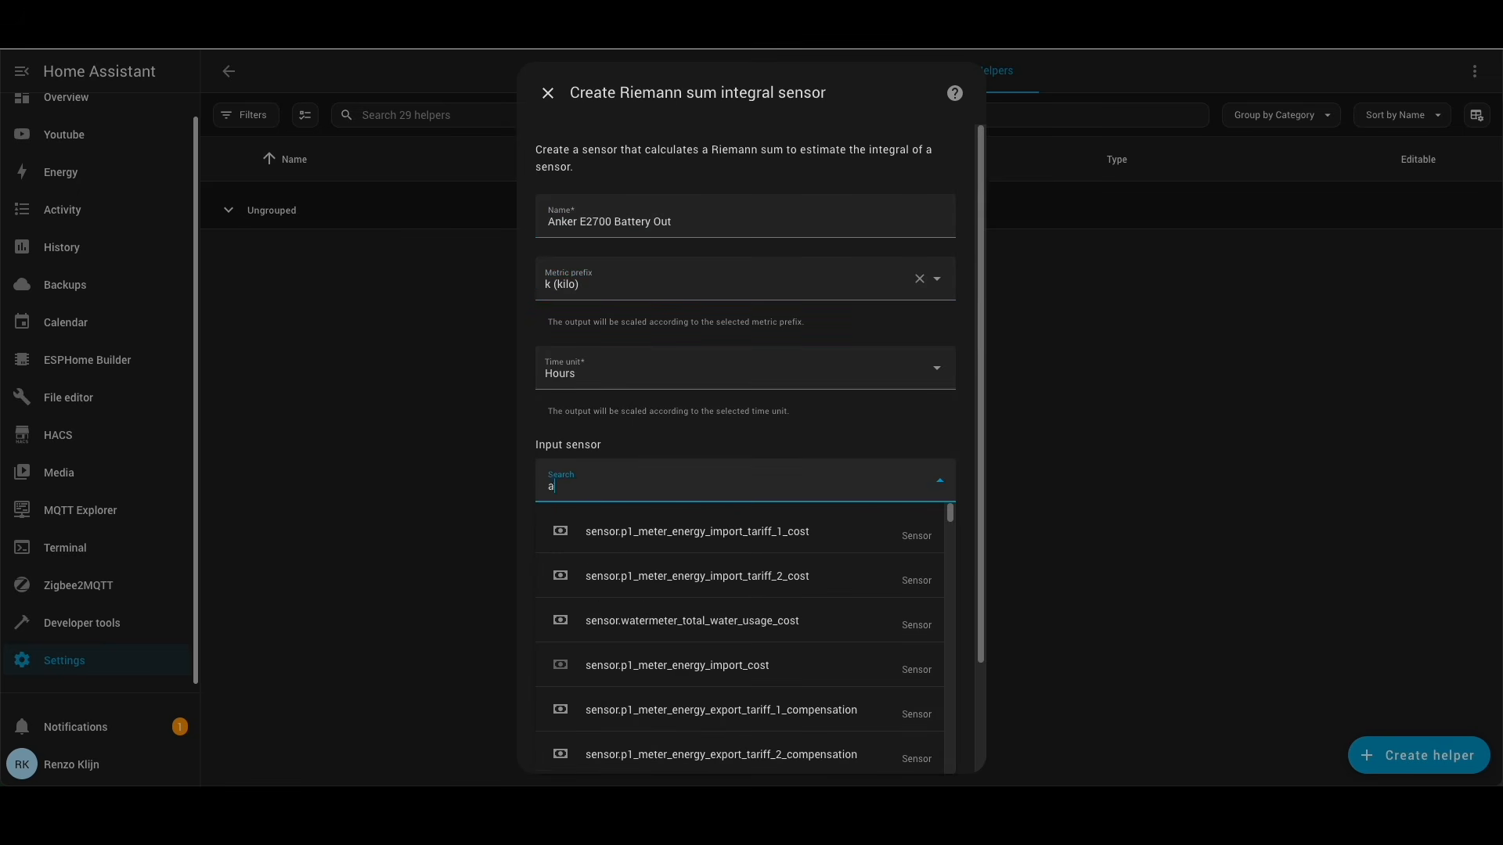
type("nker_E270")
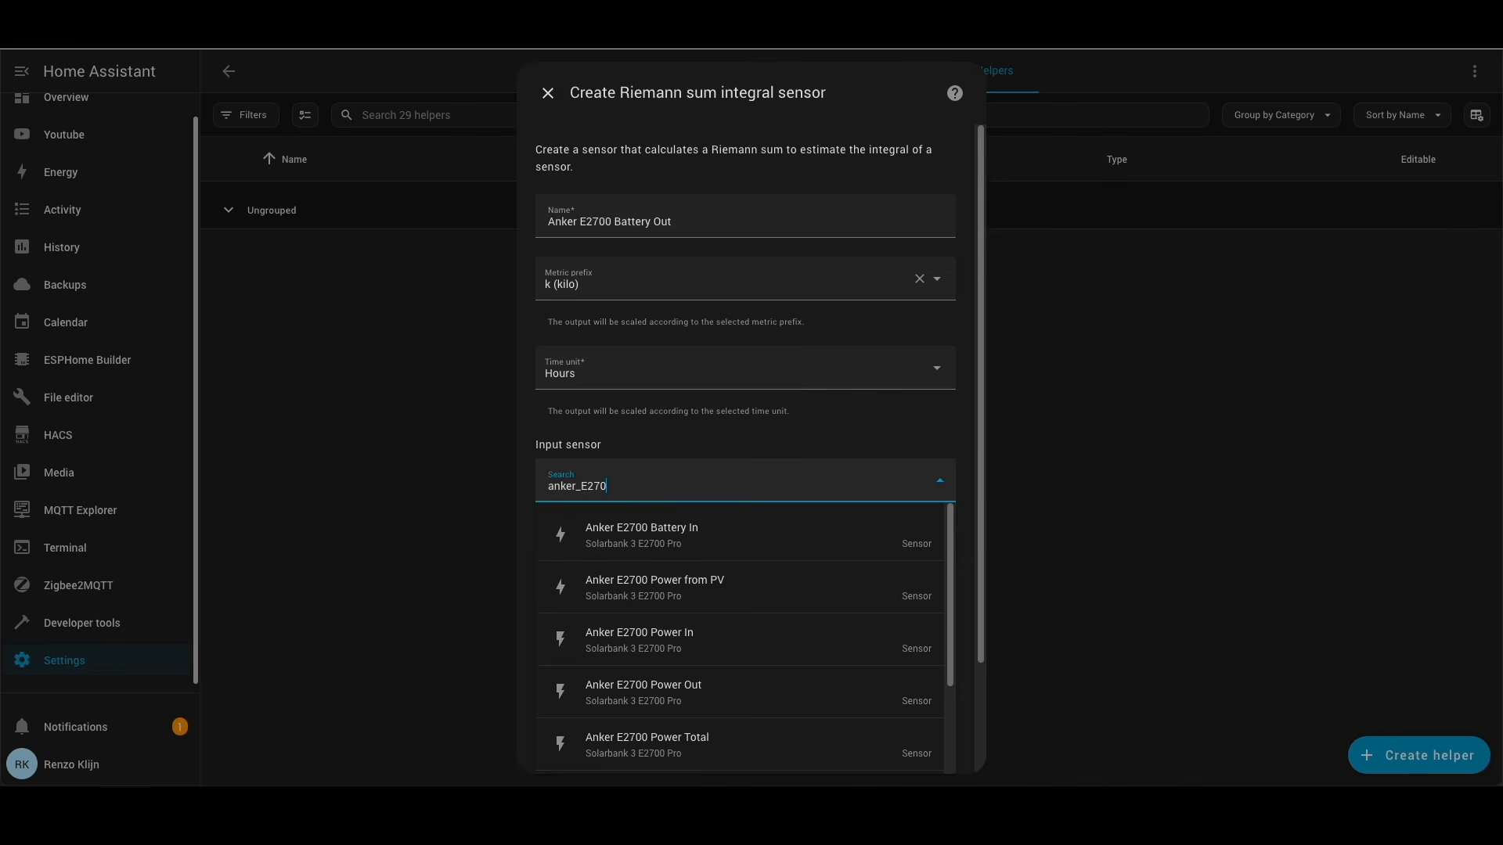
left_click(697, 690)
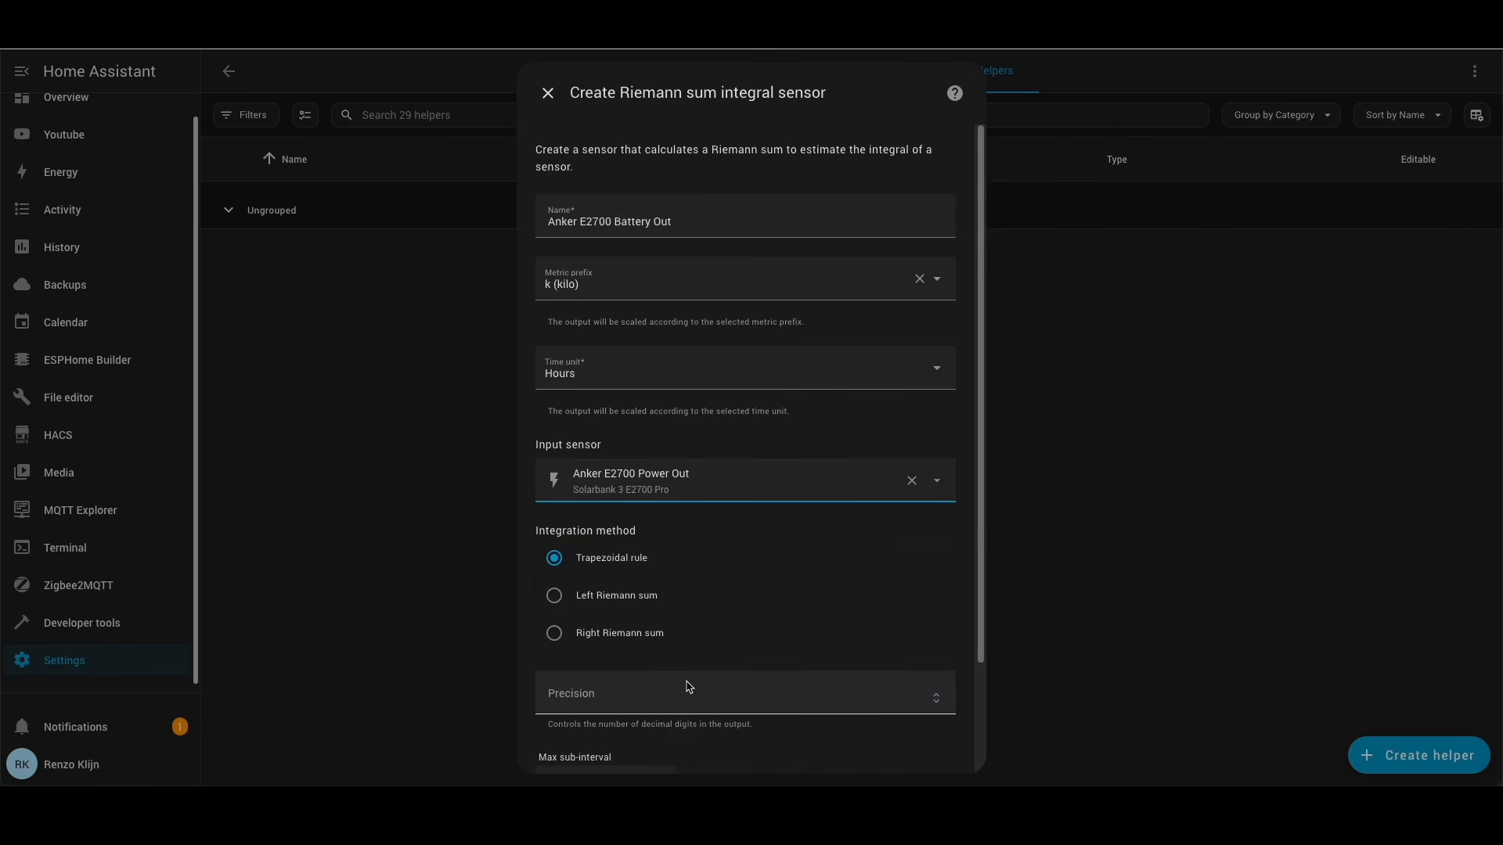
- Set the Battery Out sensor's integration method to Left Riemann sum and precision to 2, and submit and finish it
left_click(633, 599)
left_click(674, 682)
type("2")
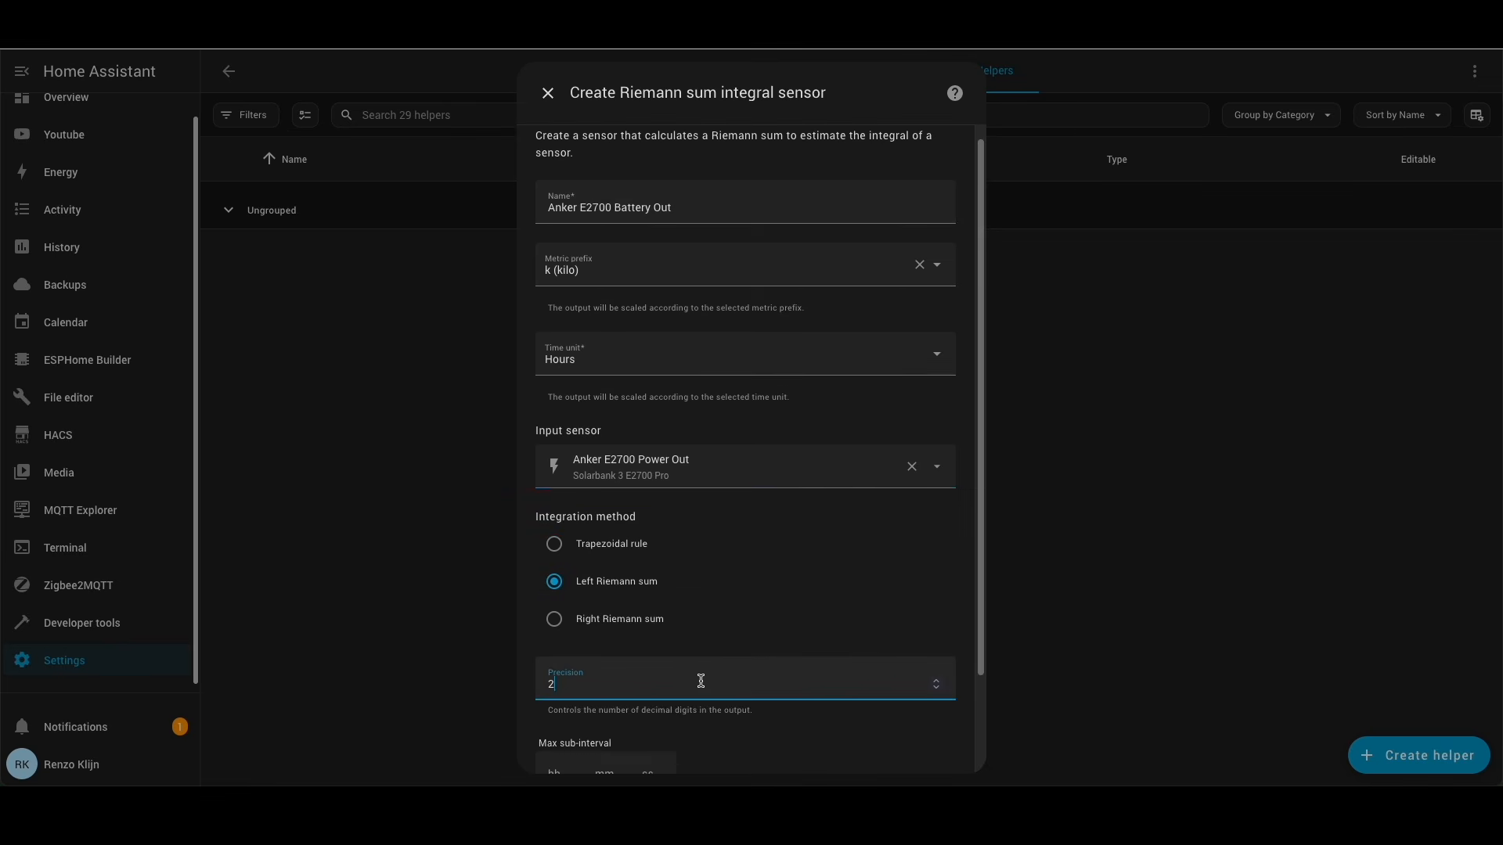
scroll(830, 653, "down", 3)
left_click(947, 739)
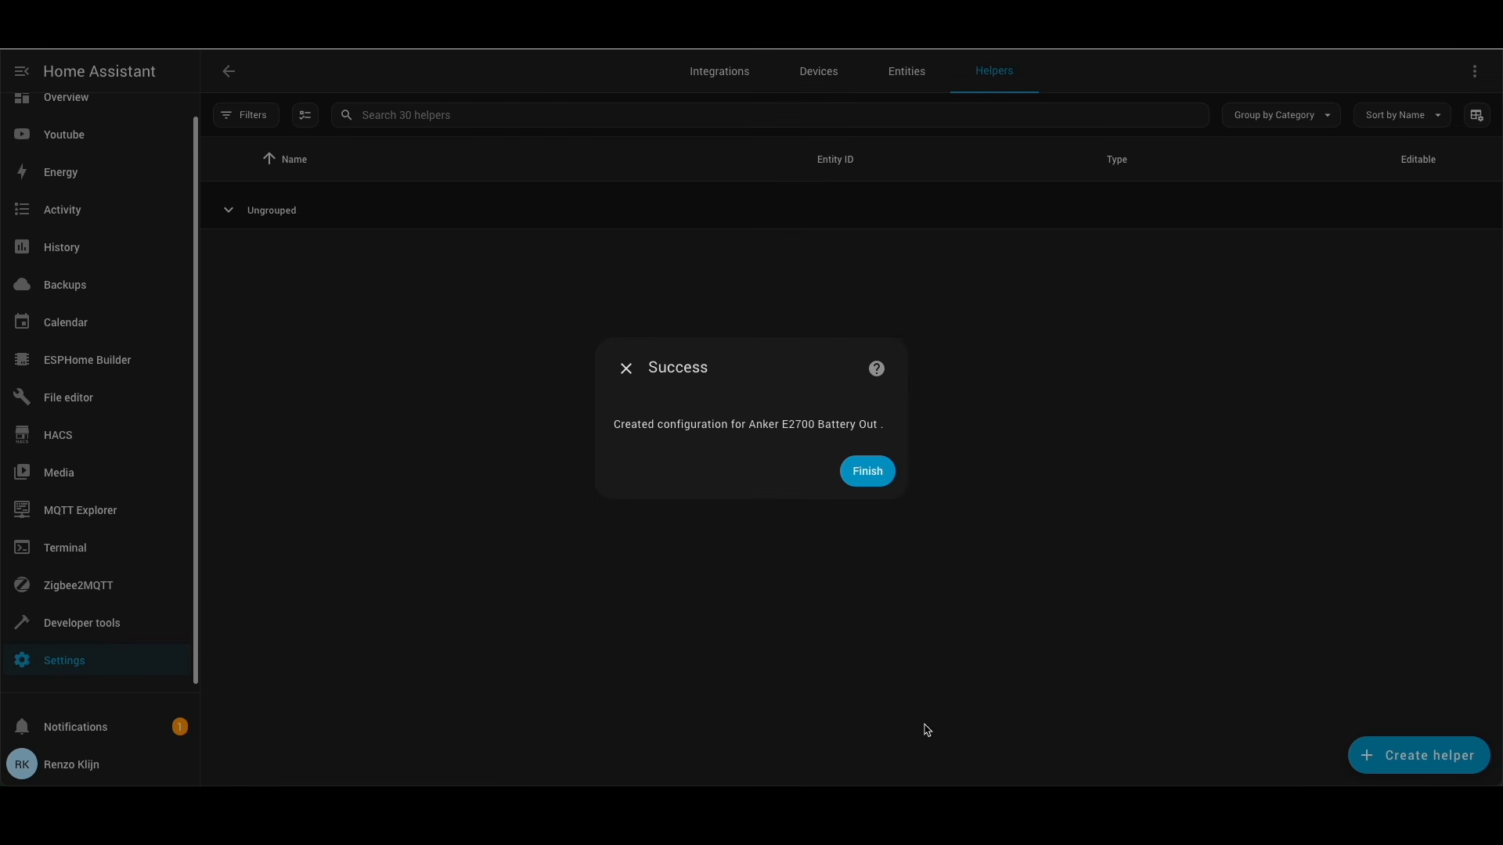
left_click(867, 472)
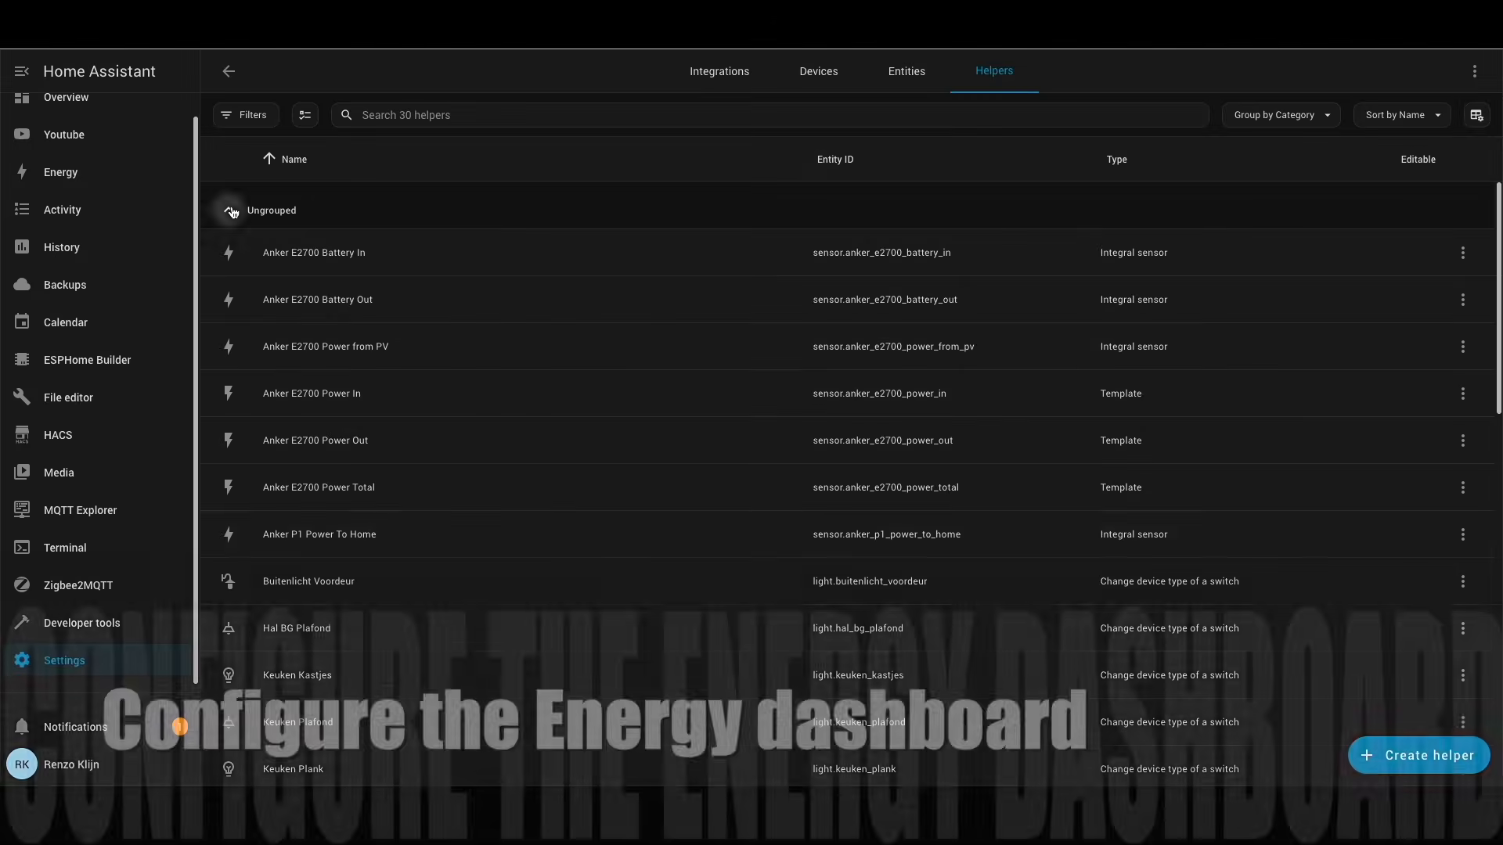
- Expand the ungrouped helpers to check the new sensors, and open the Energy dashboard's energy configuration
left_click(230, 211)
left_click(66, 174)
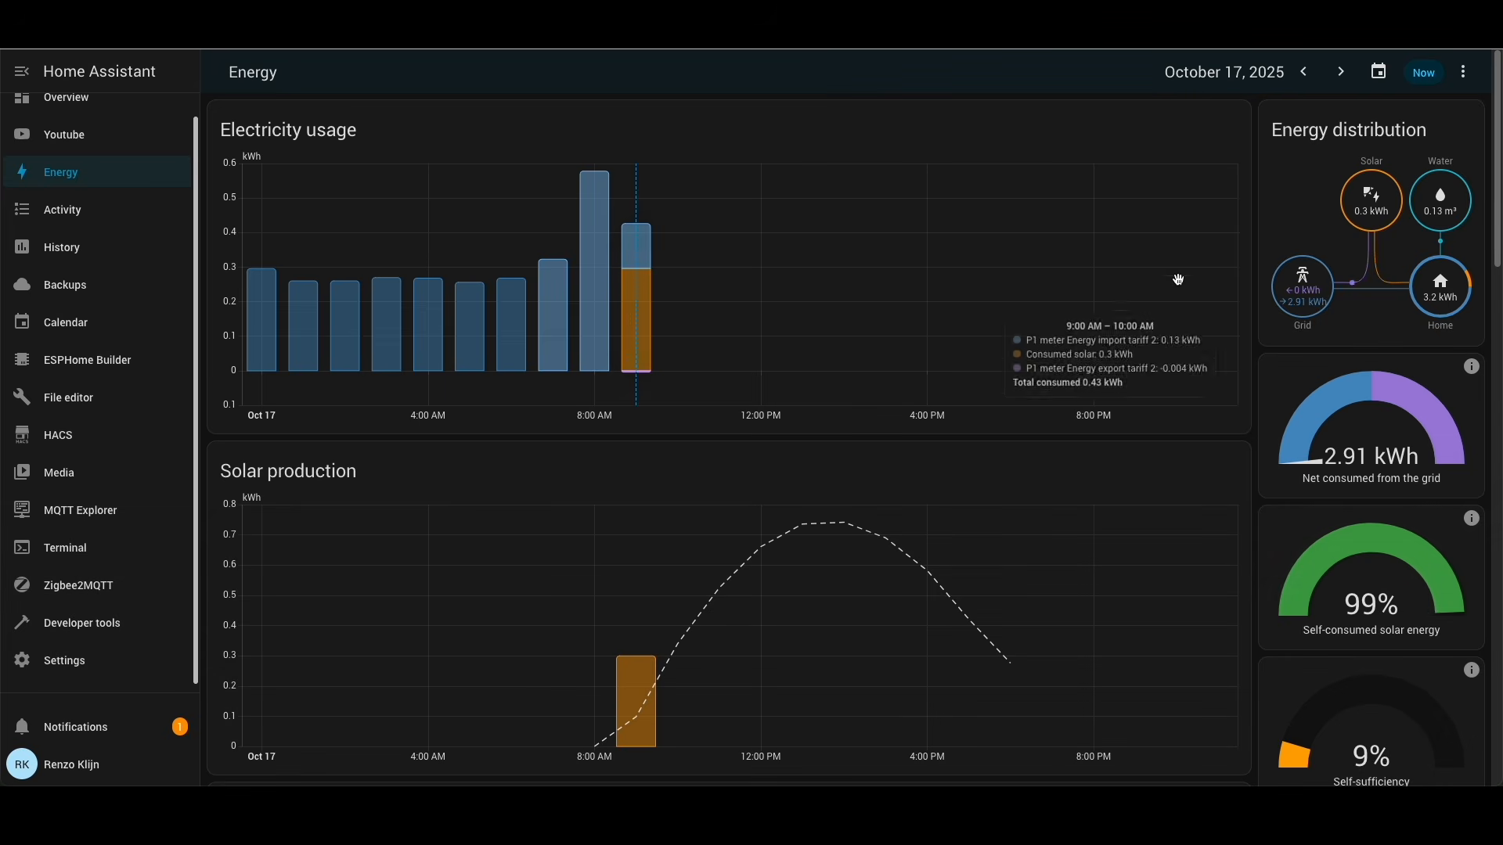
left_click(1466, 74)
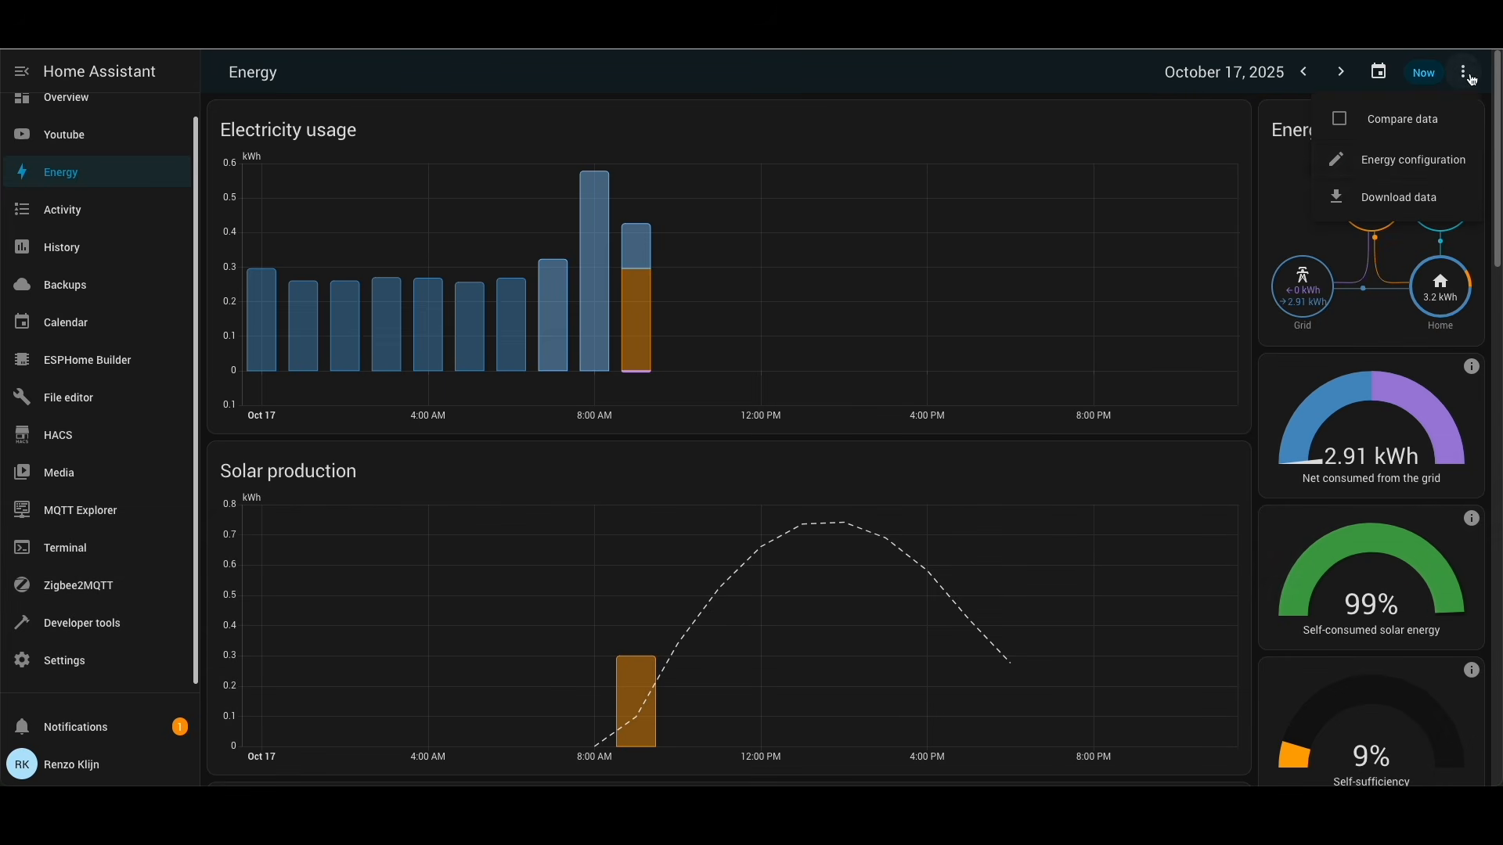
left_click(1426, 160)
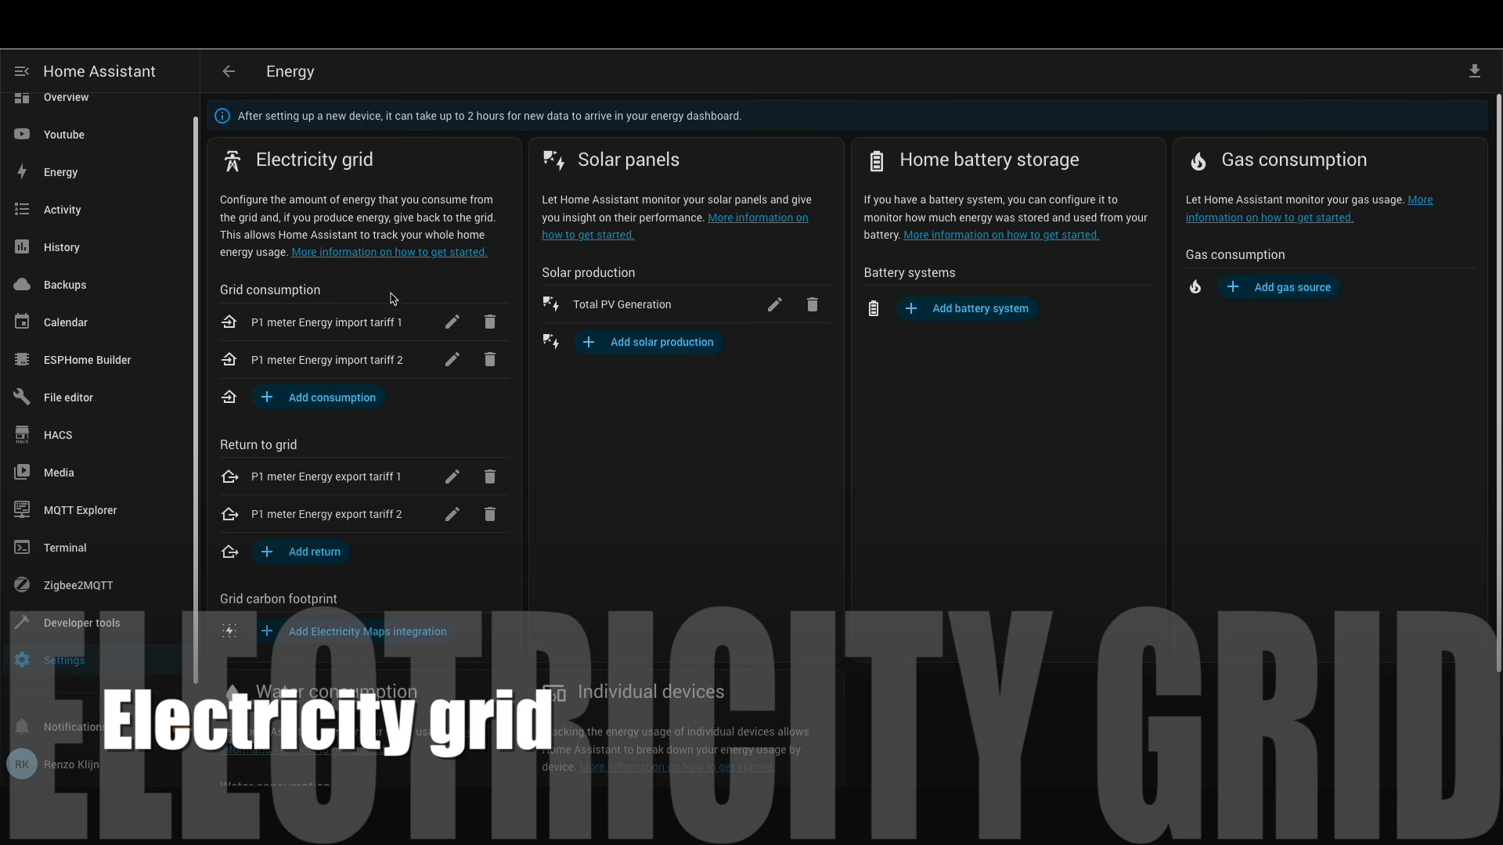
- Try out a grid consumption source with Anker P1 Power To Home and its static price option, and cancel it
left_click(324, 400)
left_click(671, 396)
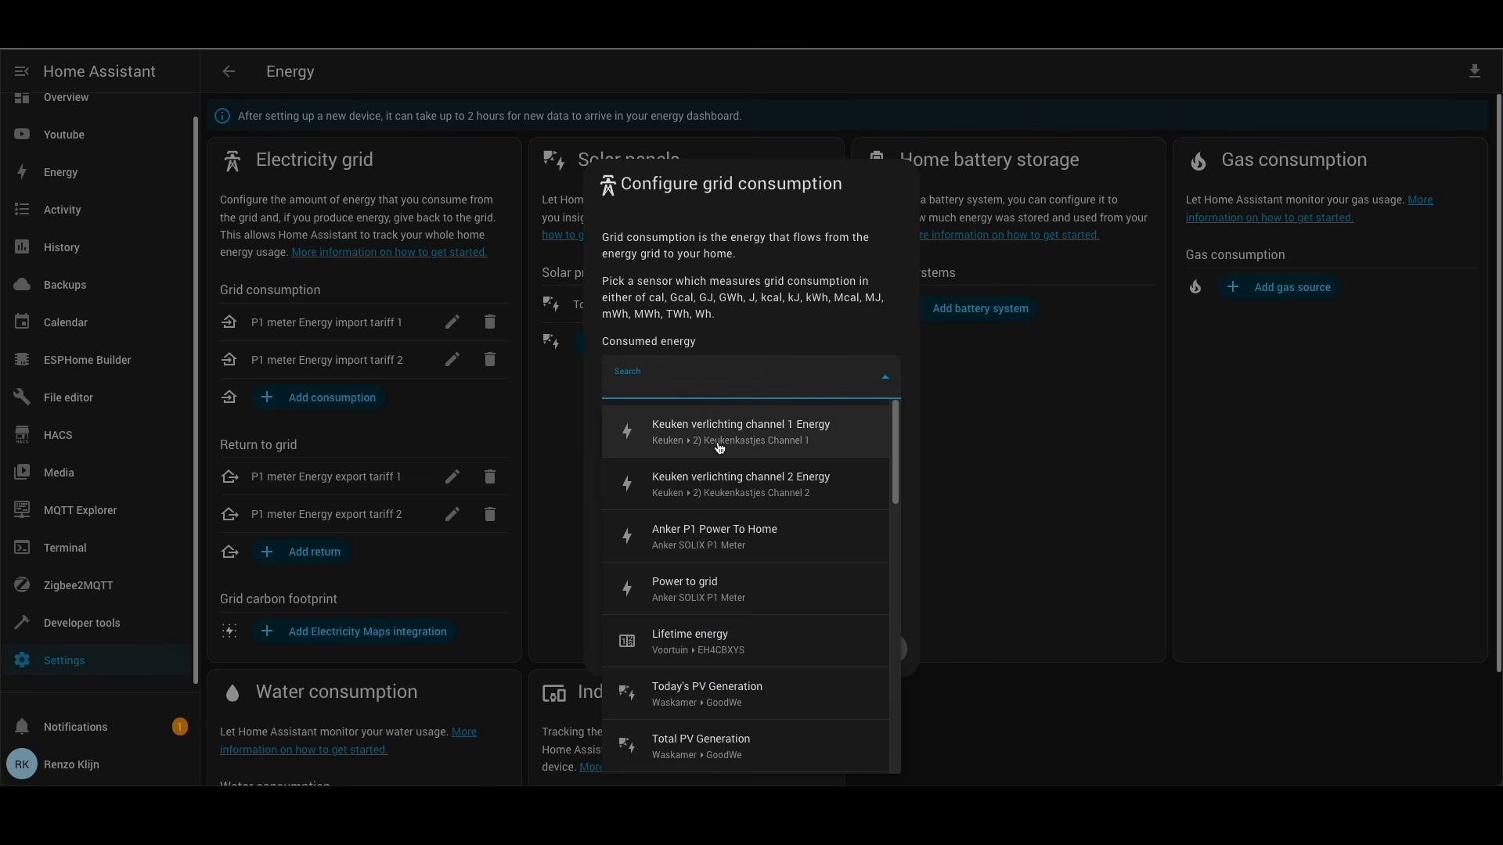
type("anker")
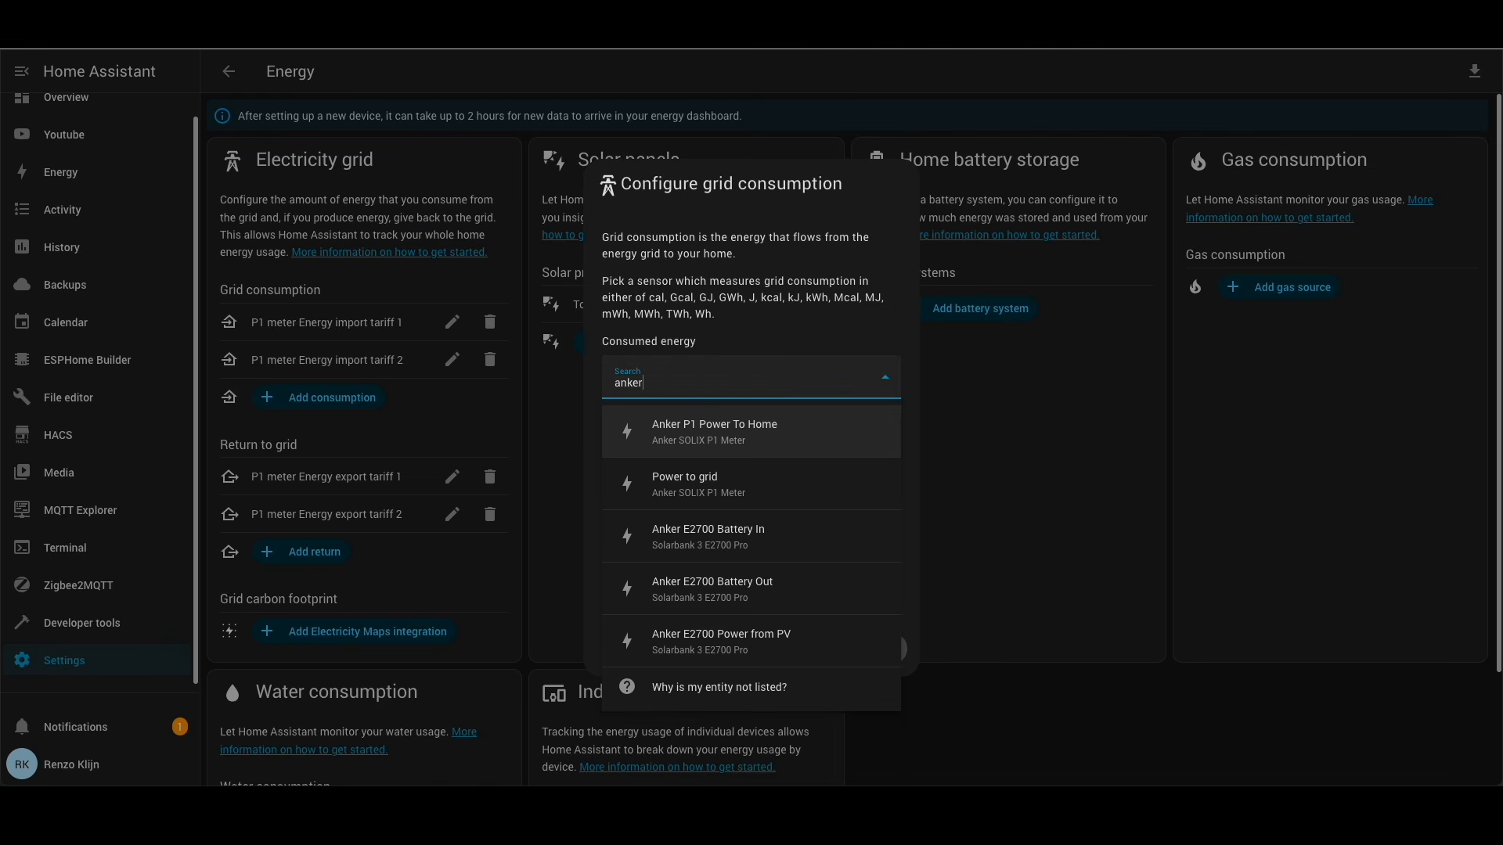
left_click(780, 432)
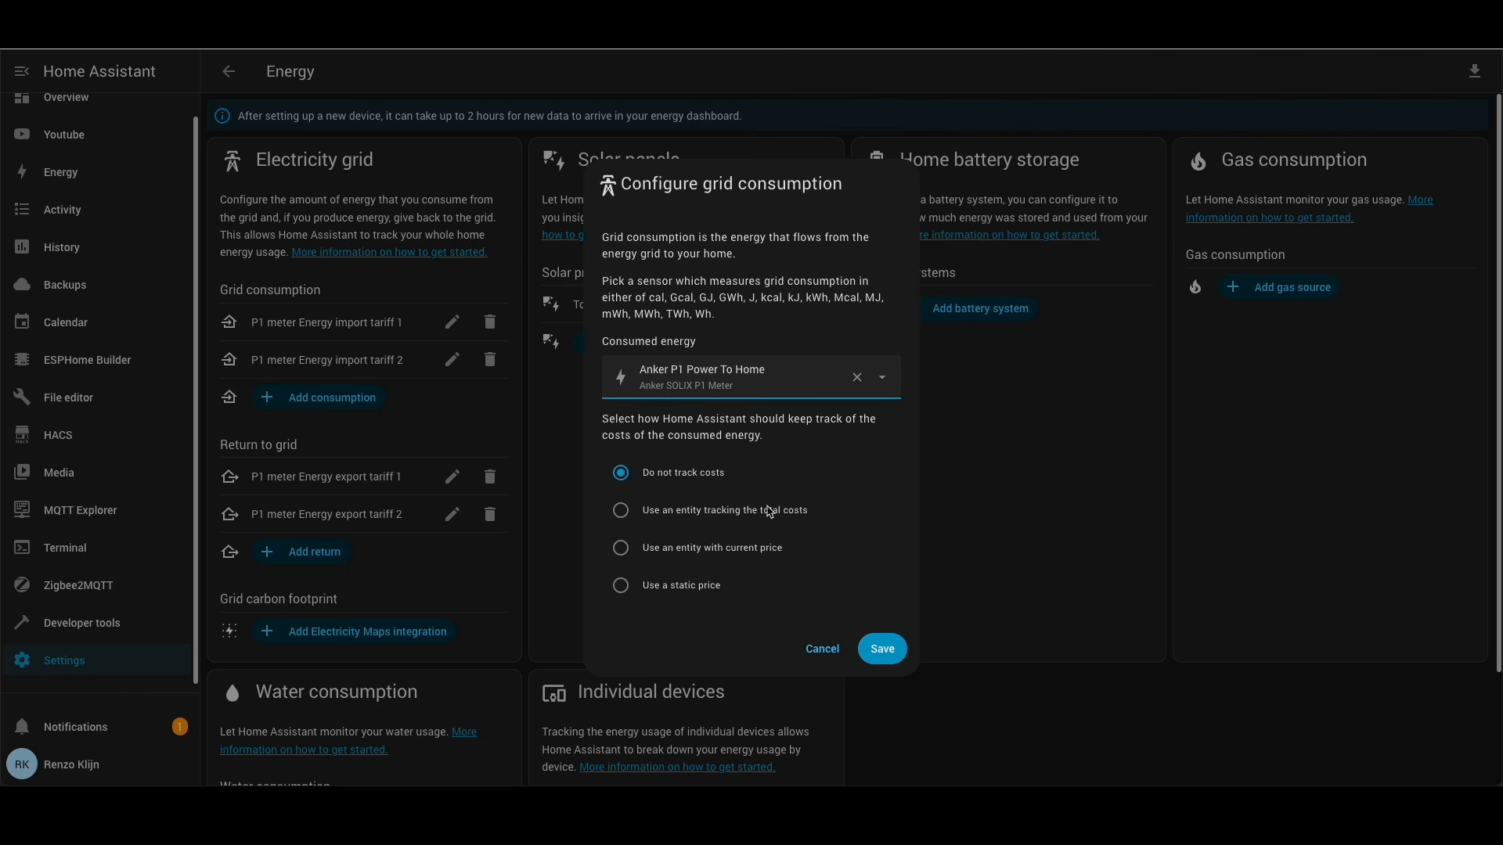
left_click(622, 586)
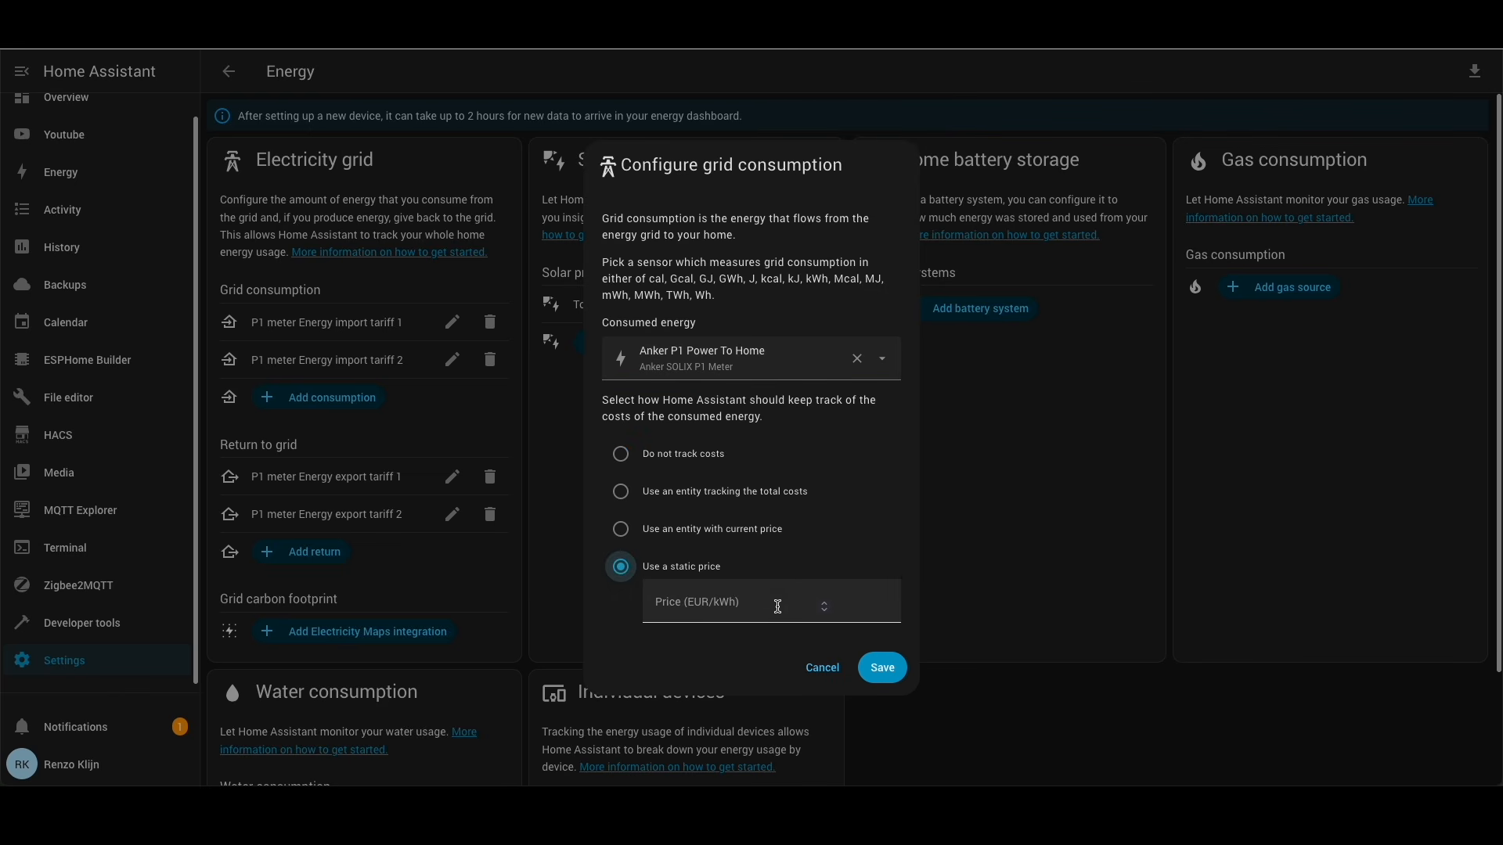
left_click(624, 454)
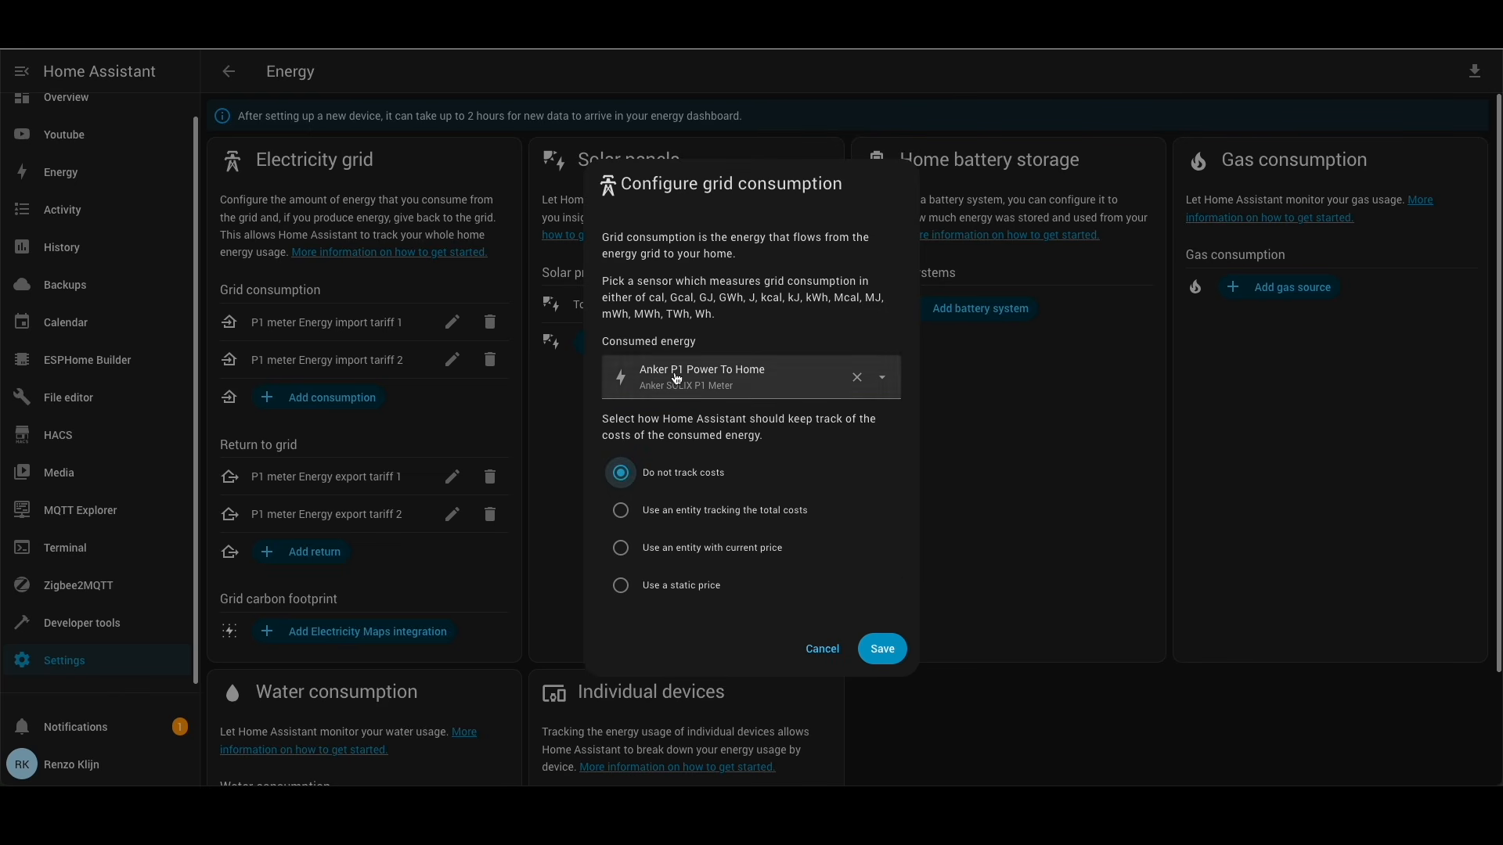
left_click(818, 656)
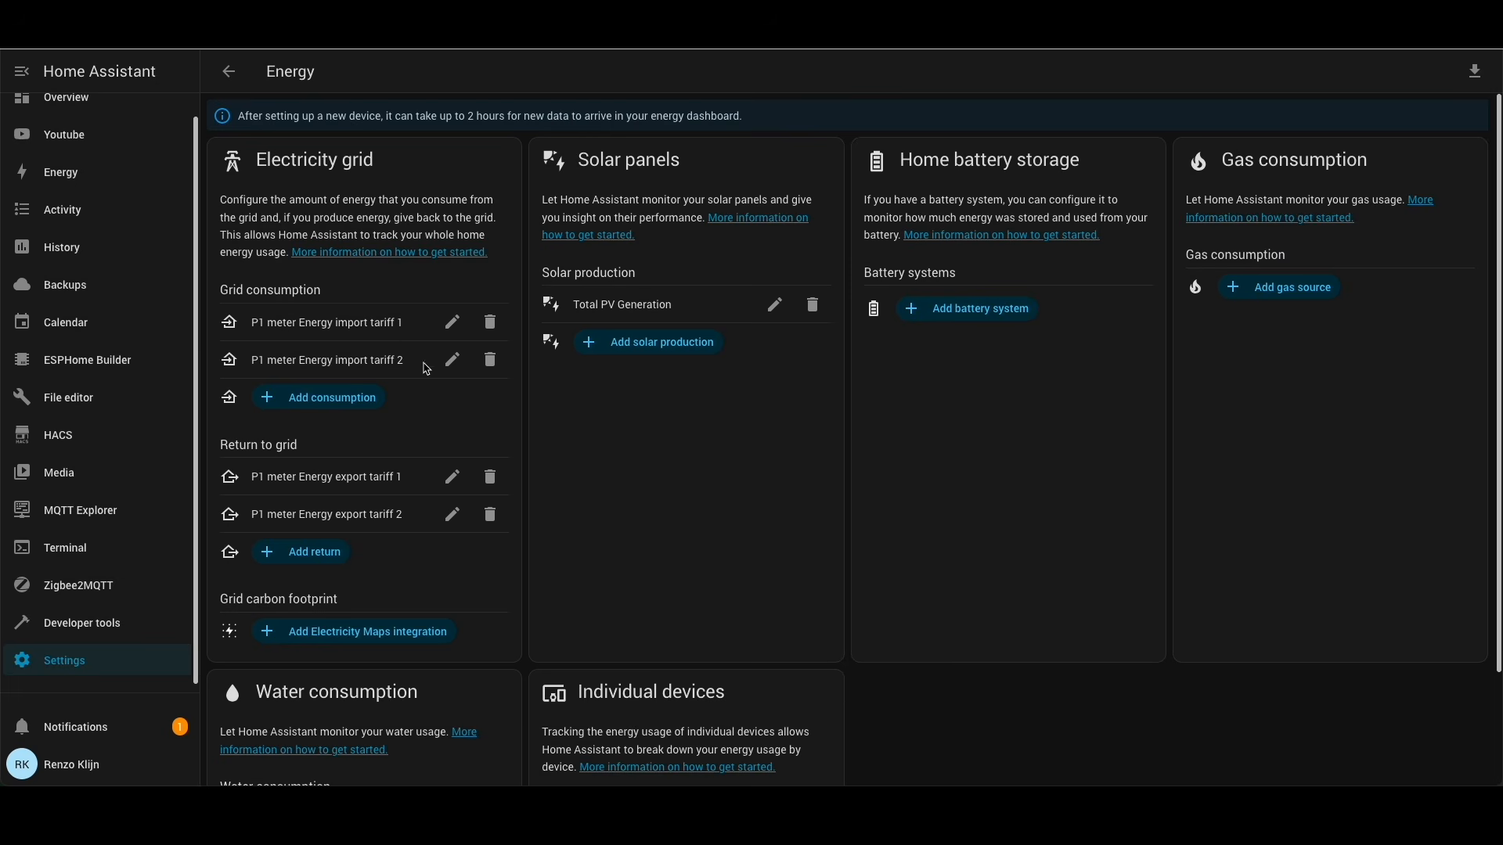
- Try out a return-to-grid source with the Anker SOLIX P1 Meter's Power to grid and its static rate option, and cancel it
left_click(306, 552)
left_click(734, 391)
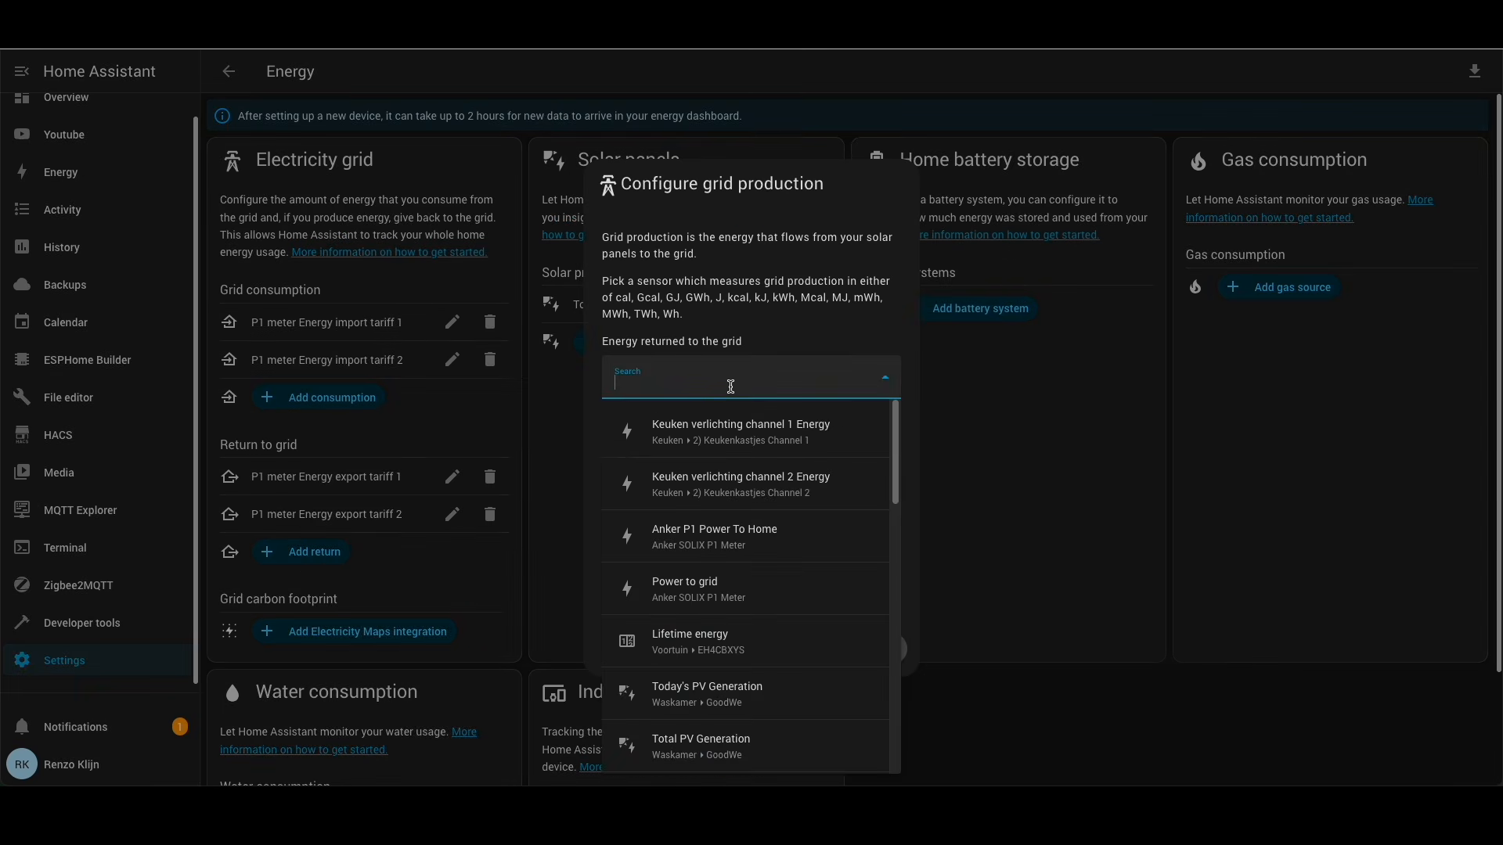
type("Anker")
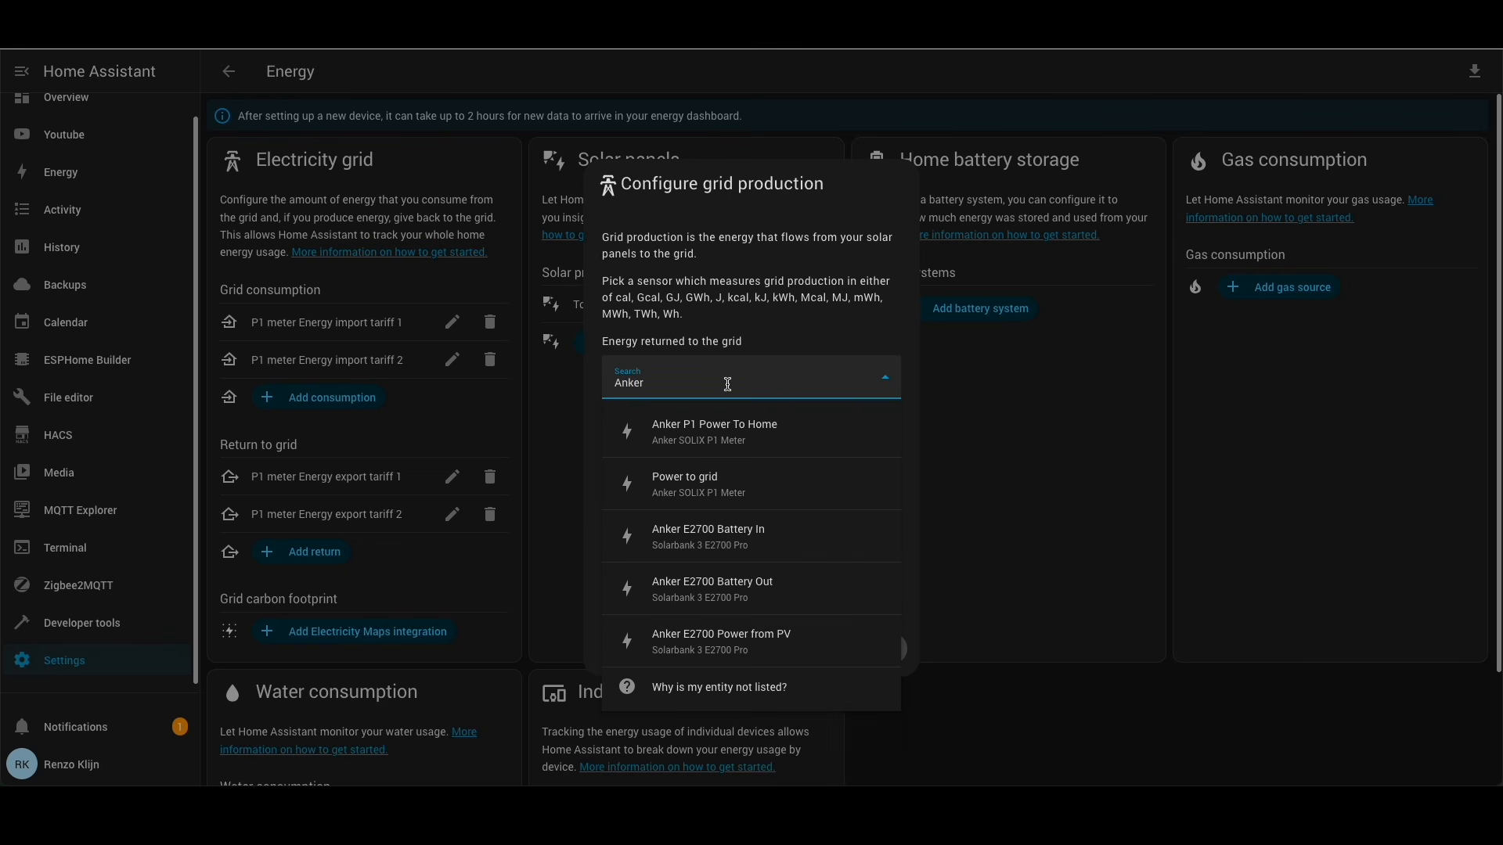
left_click(761, 492)
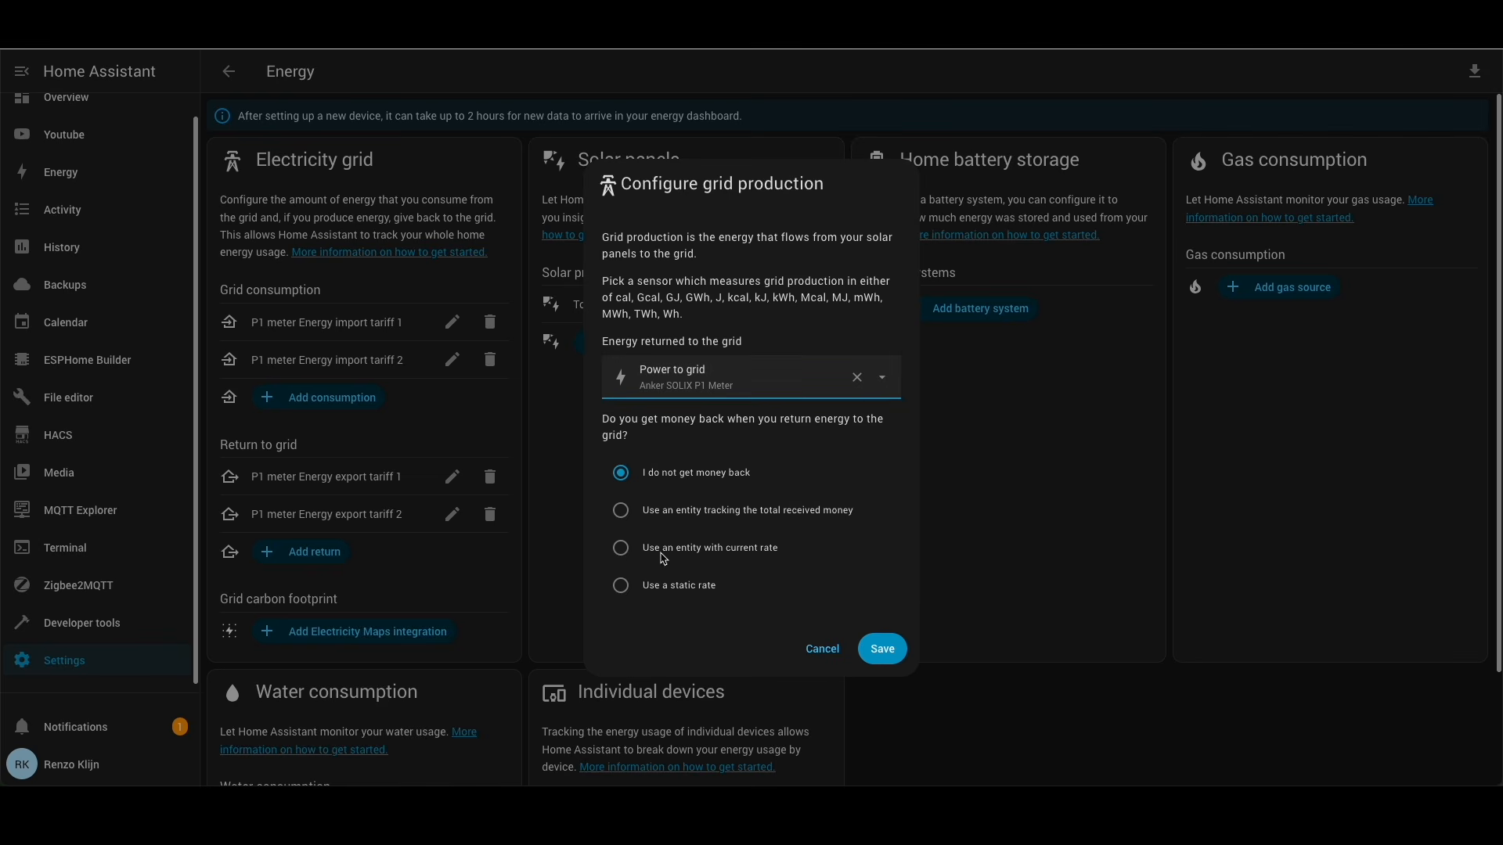
left_click(622, 587)
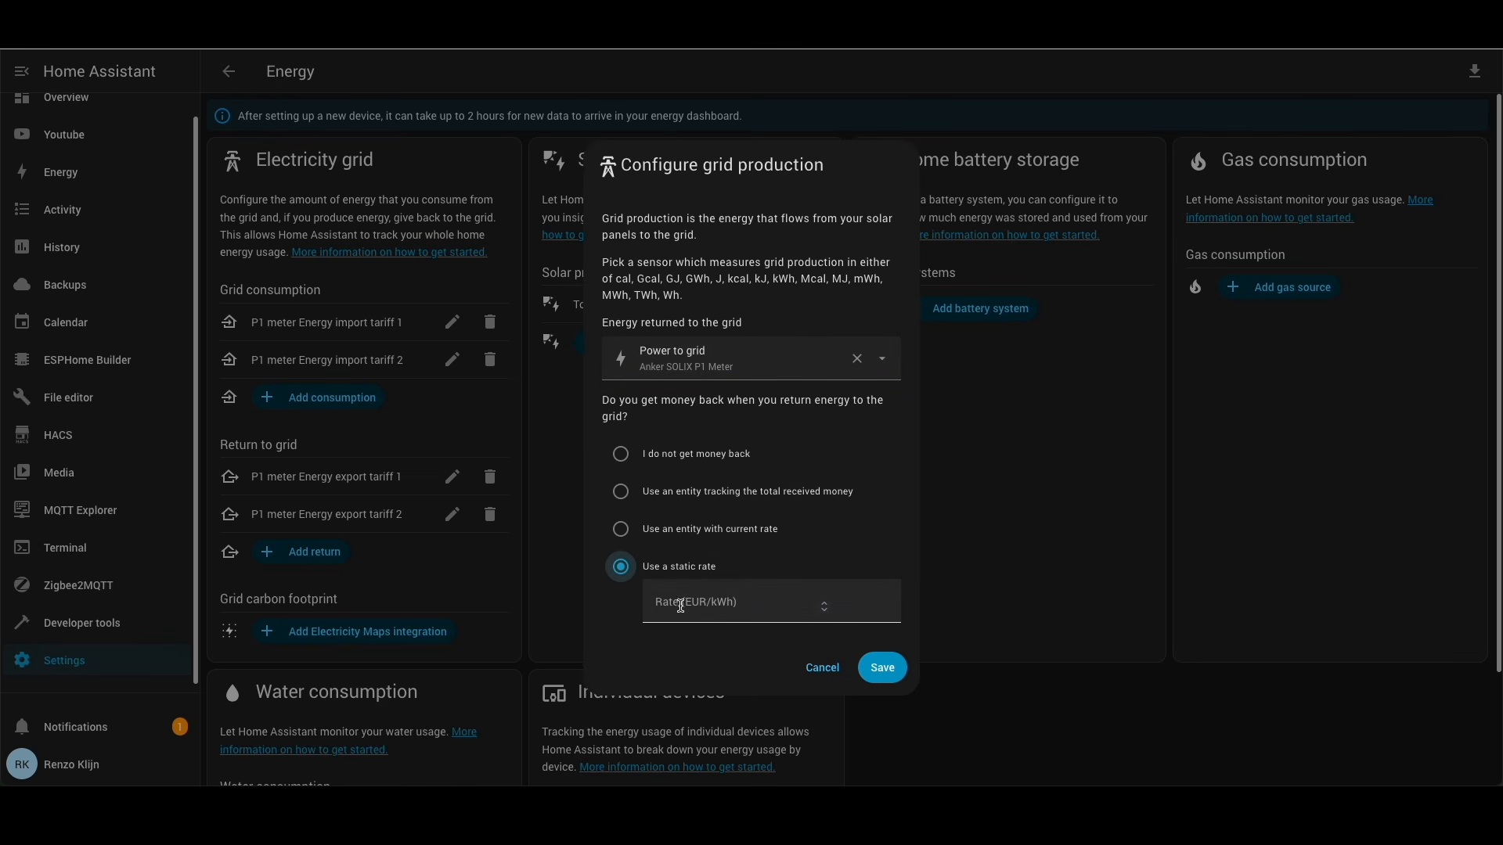
left_click(622, 454)
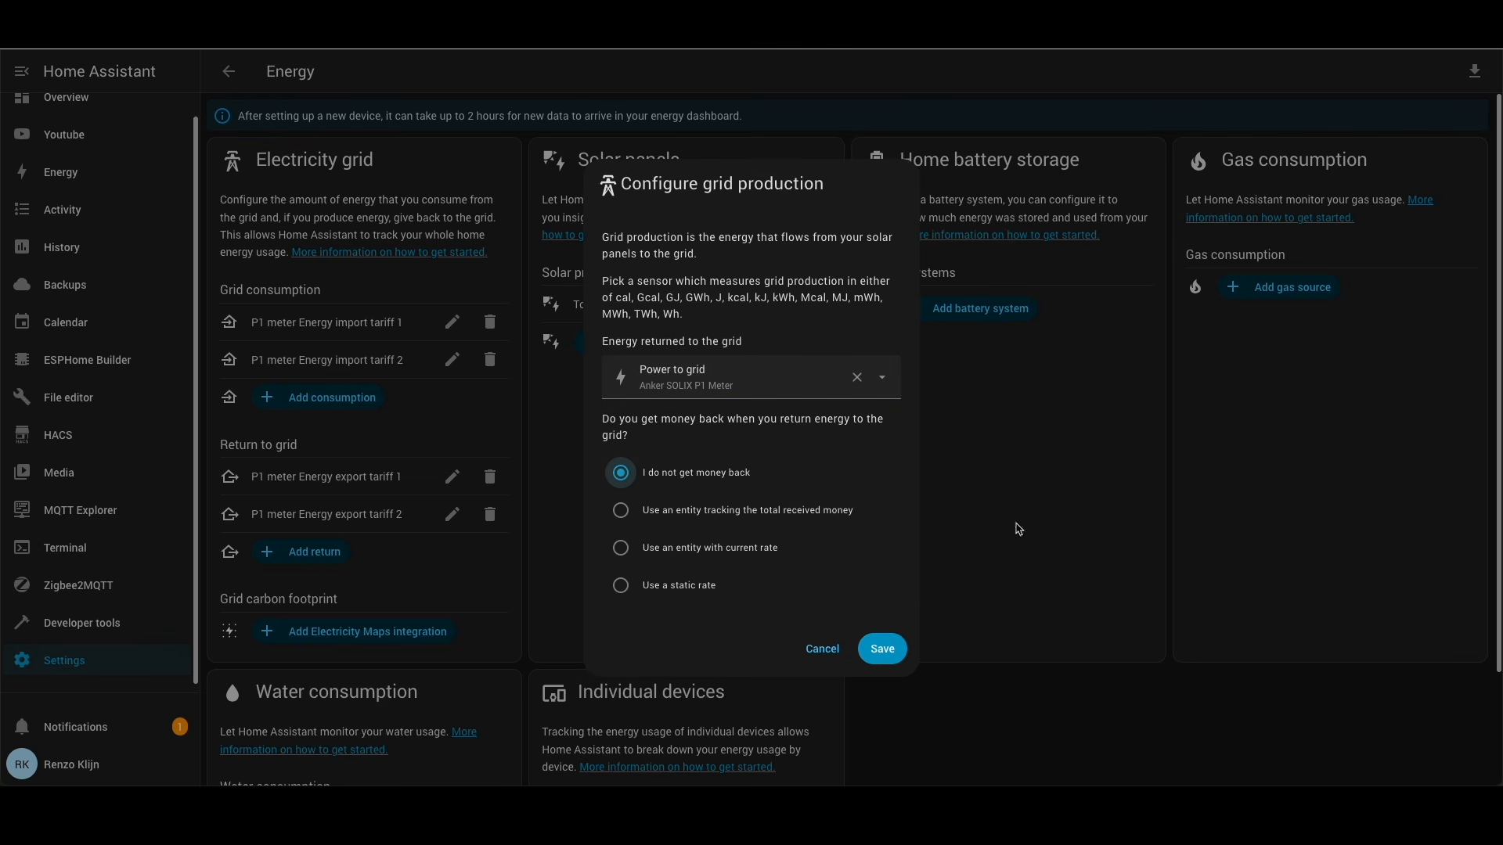
left_click(822, 649)
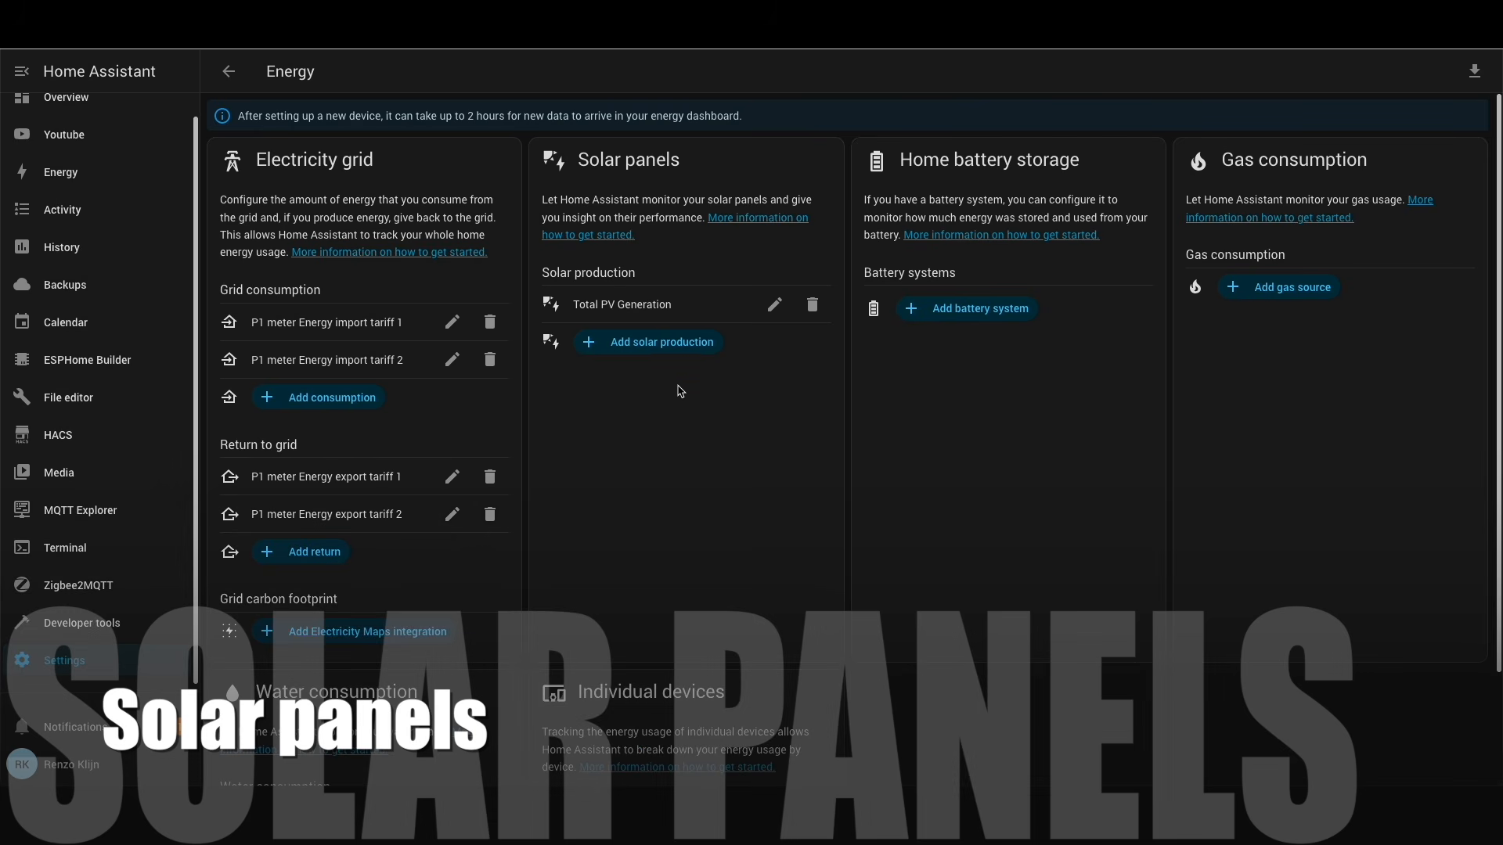
- Add Anker E2700 Power from PV as a solar production source without a production forecast, and save it
left_click(635, 346)
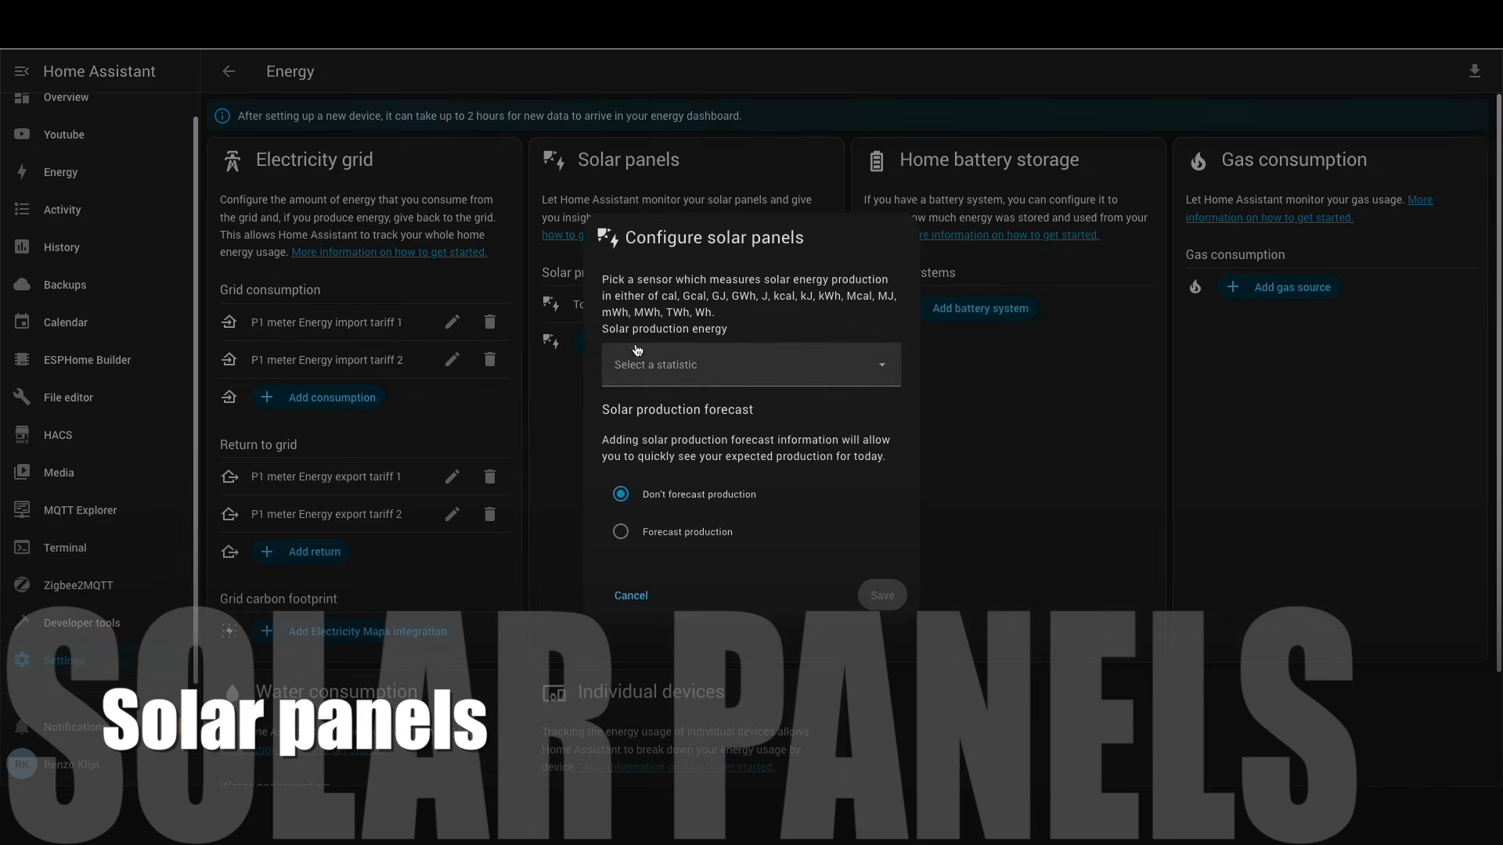
left_click(827, 374)
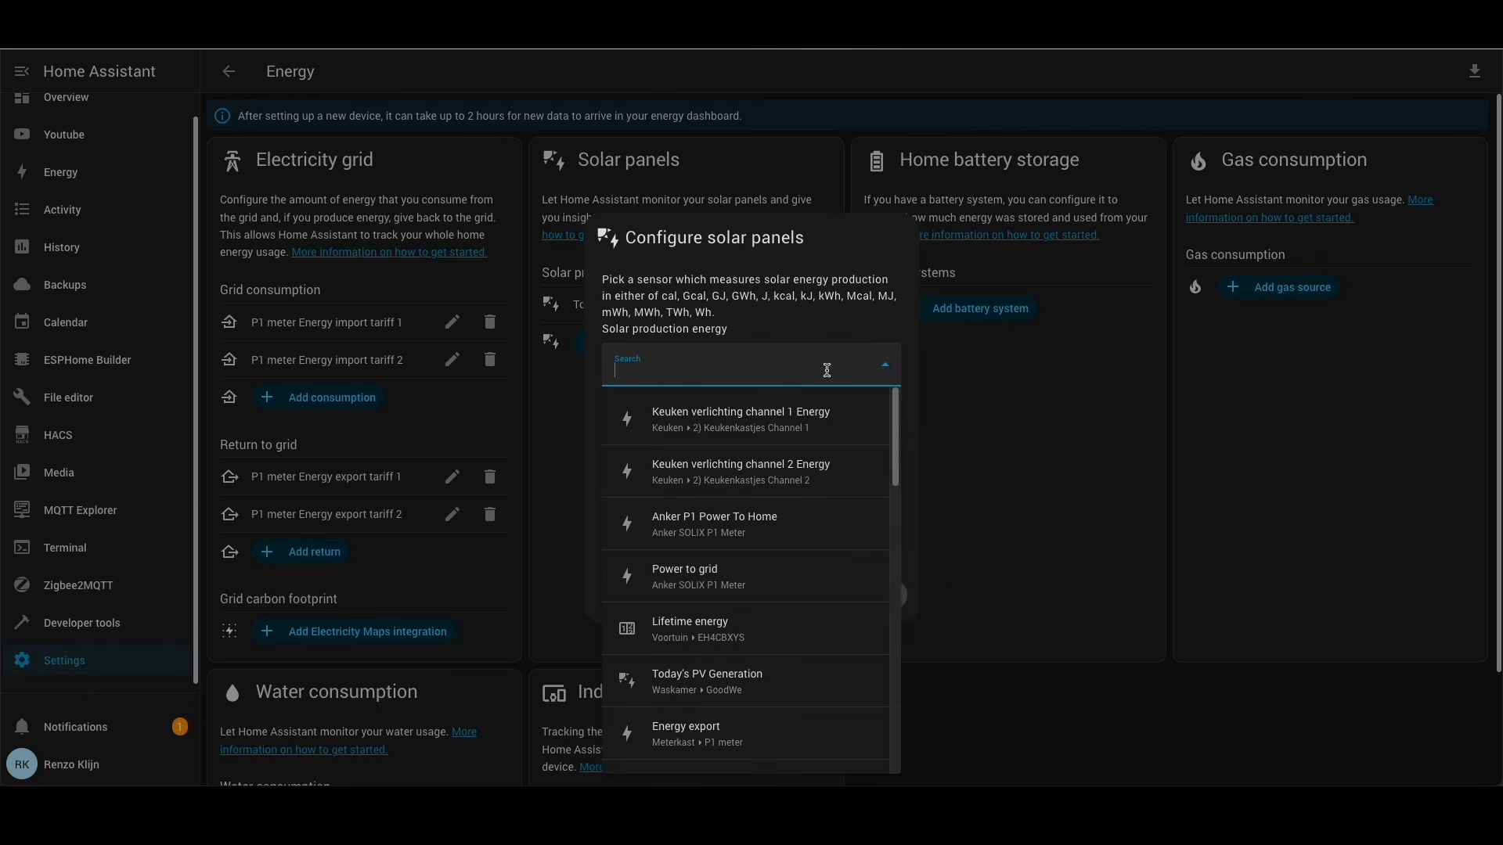
type("anker")
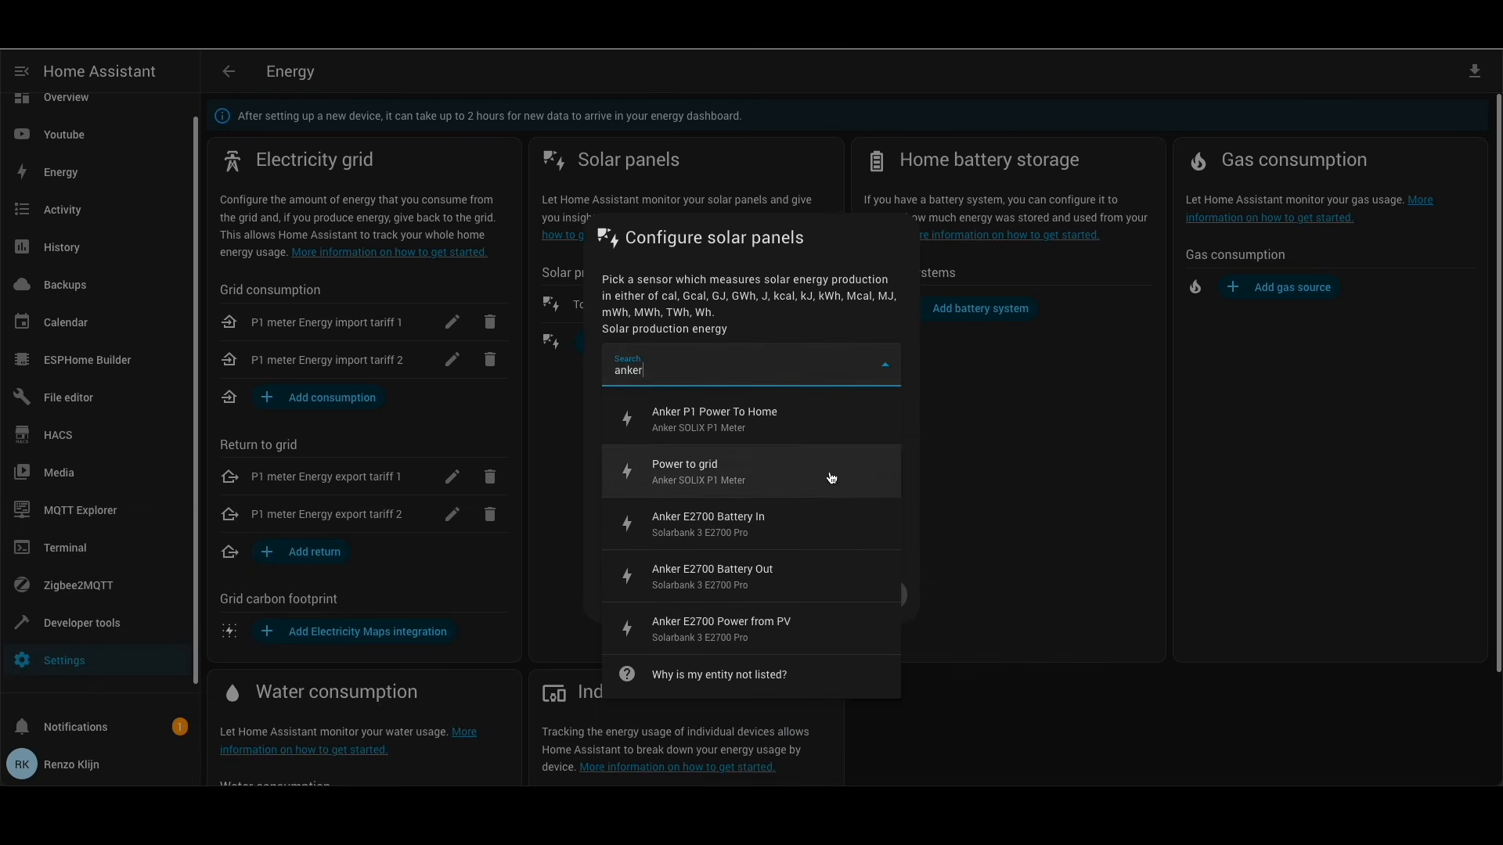
left_click(774, 634)
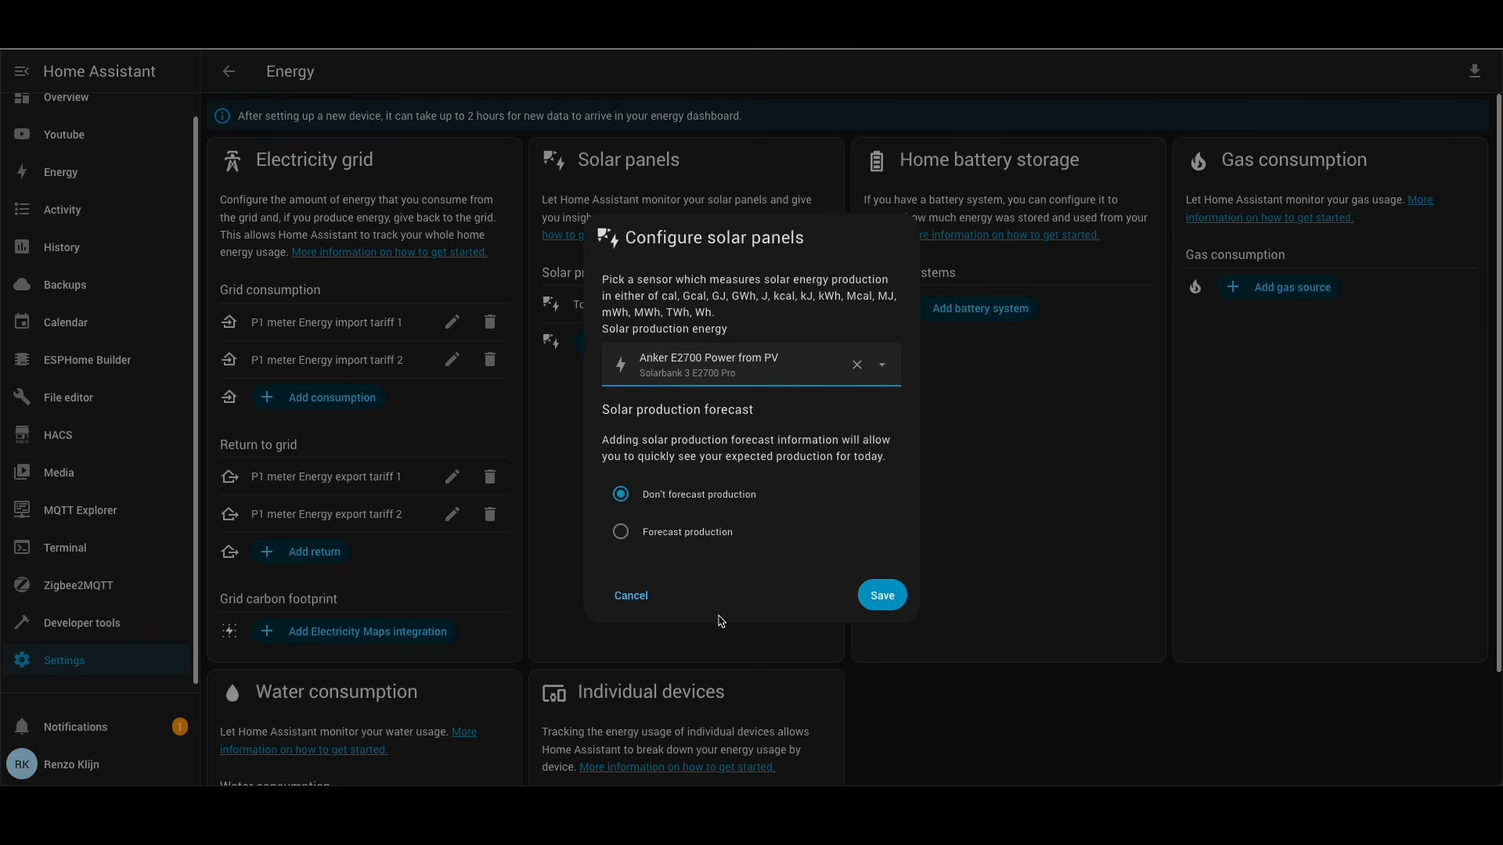
left_click(888, 609)
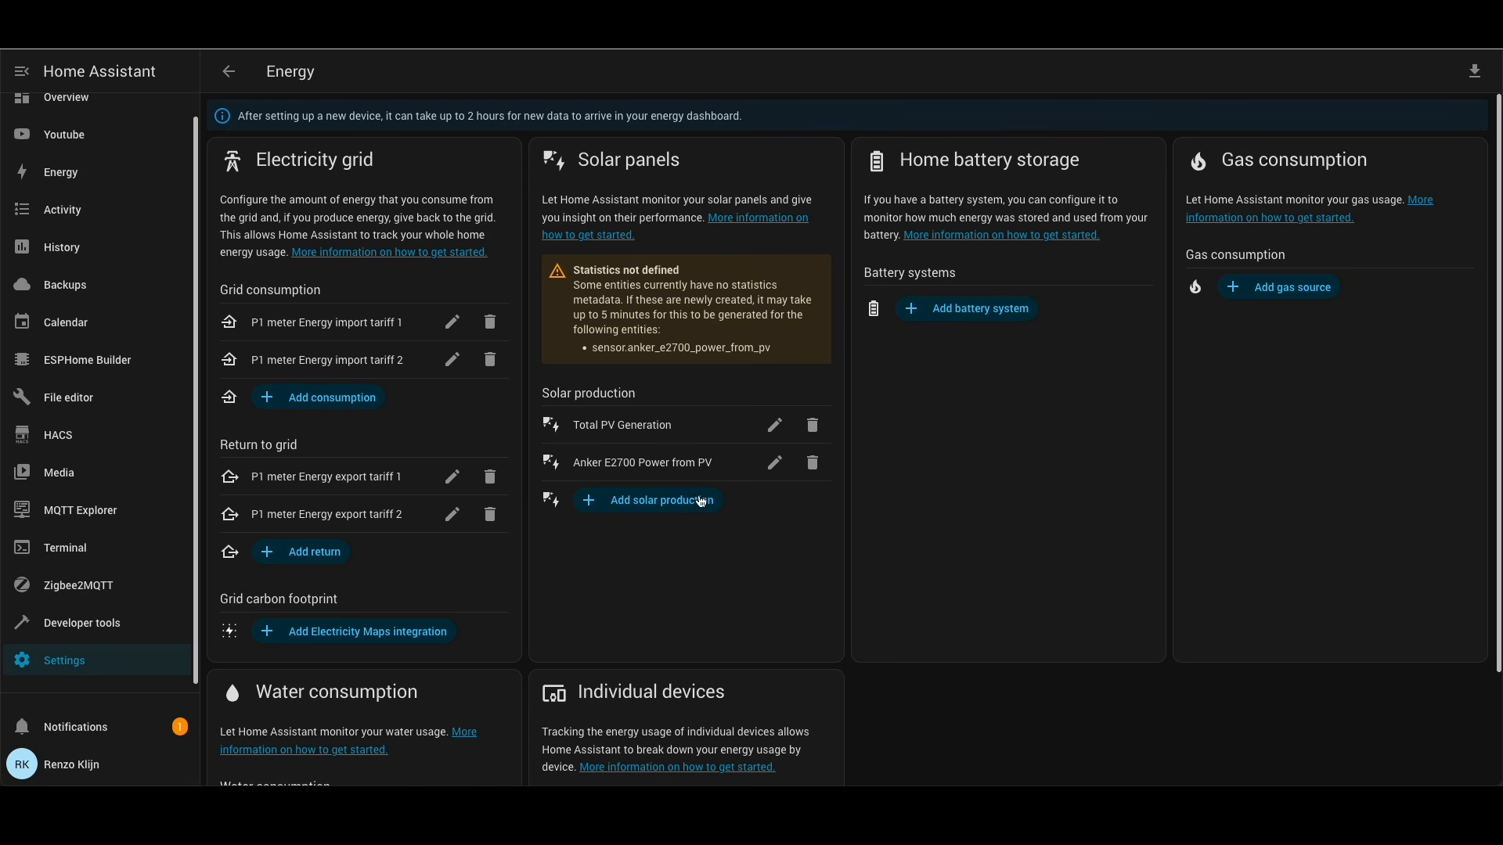
- Add a battery system with Anker E2700 Battery In as energy in and Anker E2700 Battery Out as energy out, and reopen the Energy dashboard
left_click(975, 310)
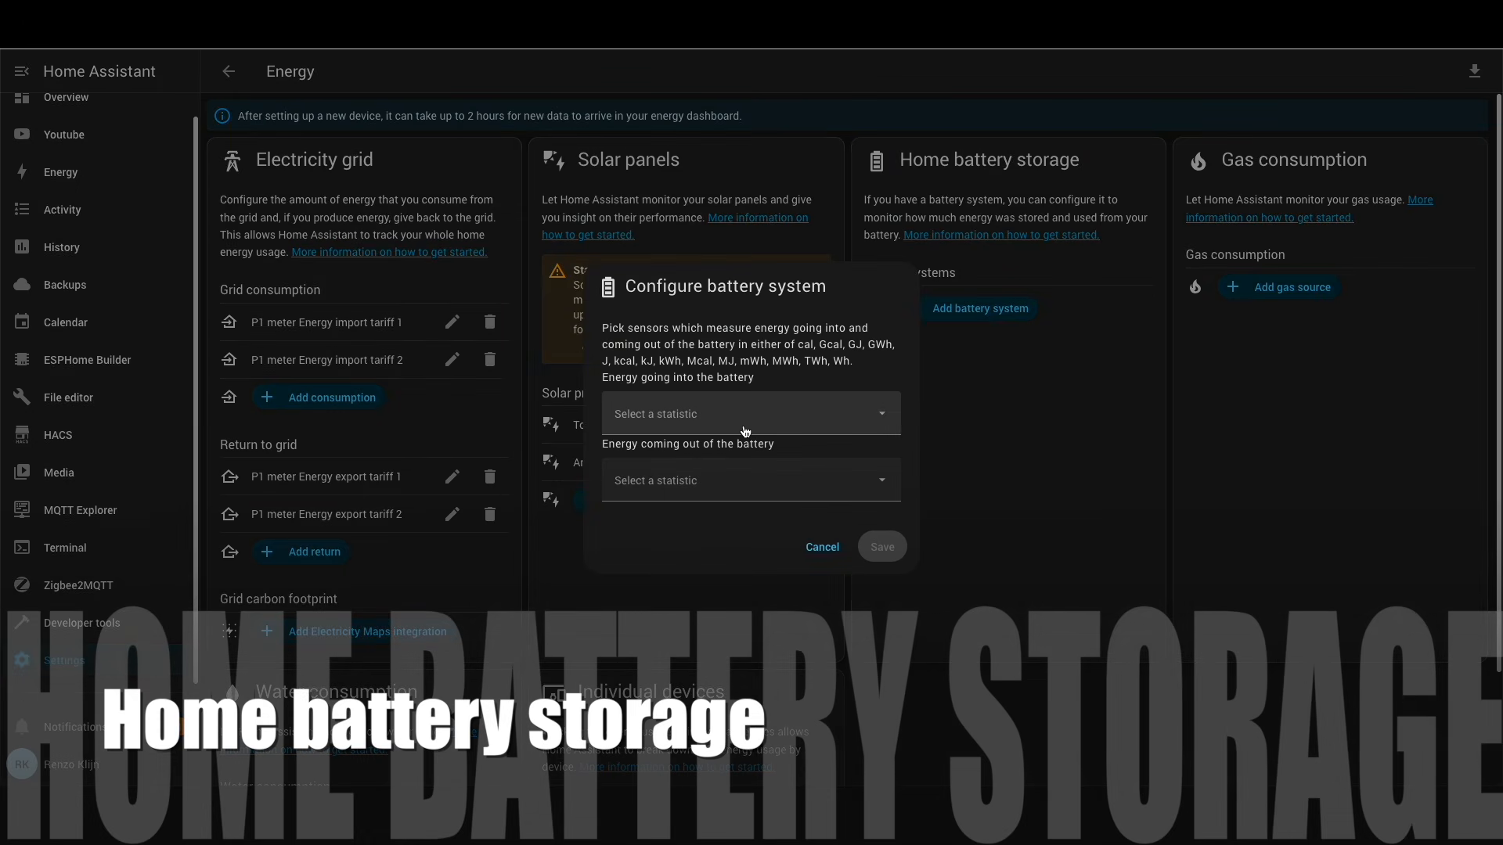
left_click(832, 424)
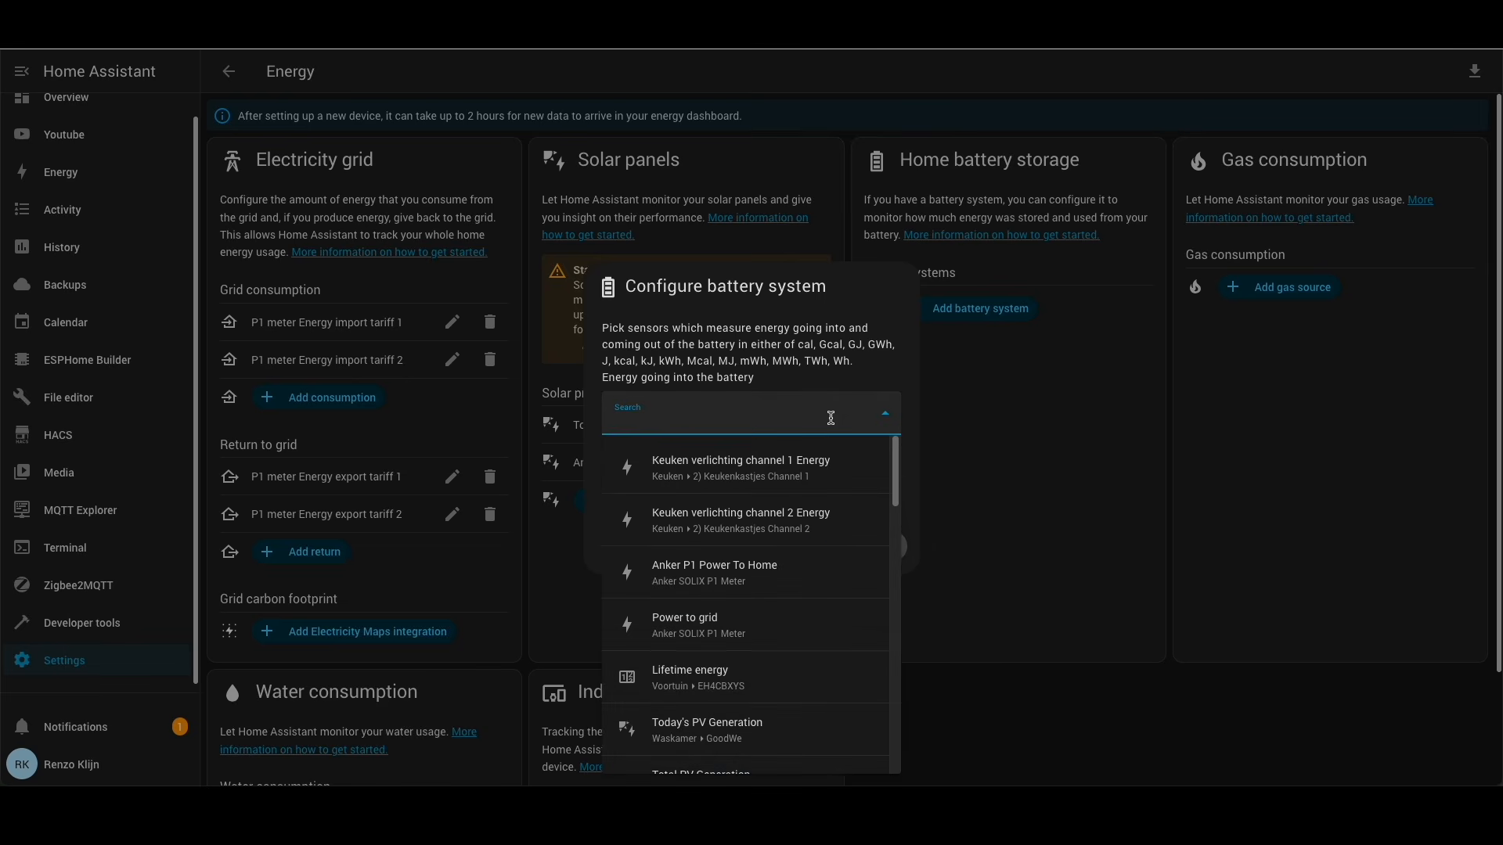
type("anker")
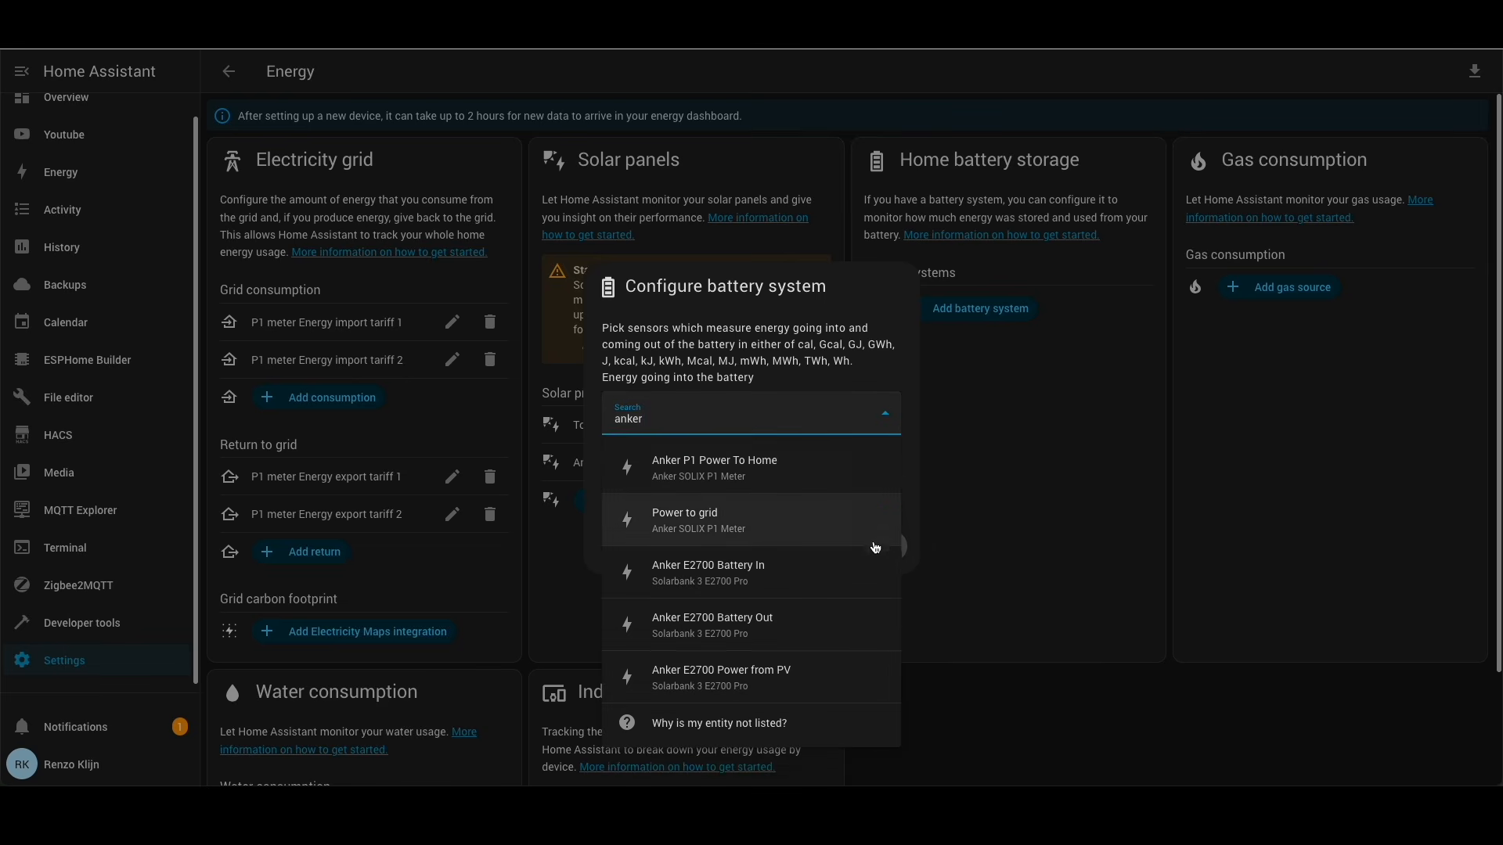
left_click(836, 582)
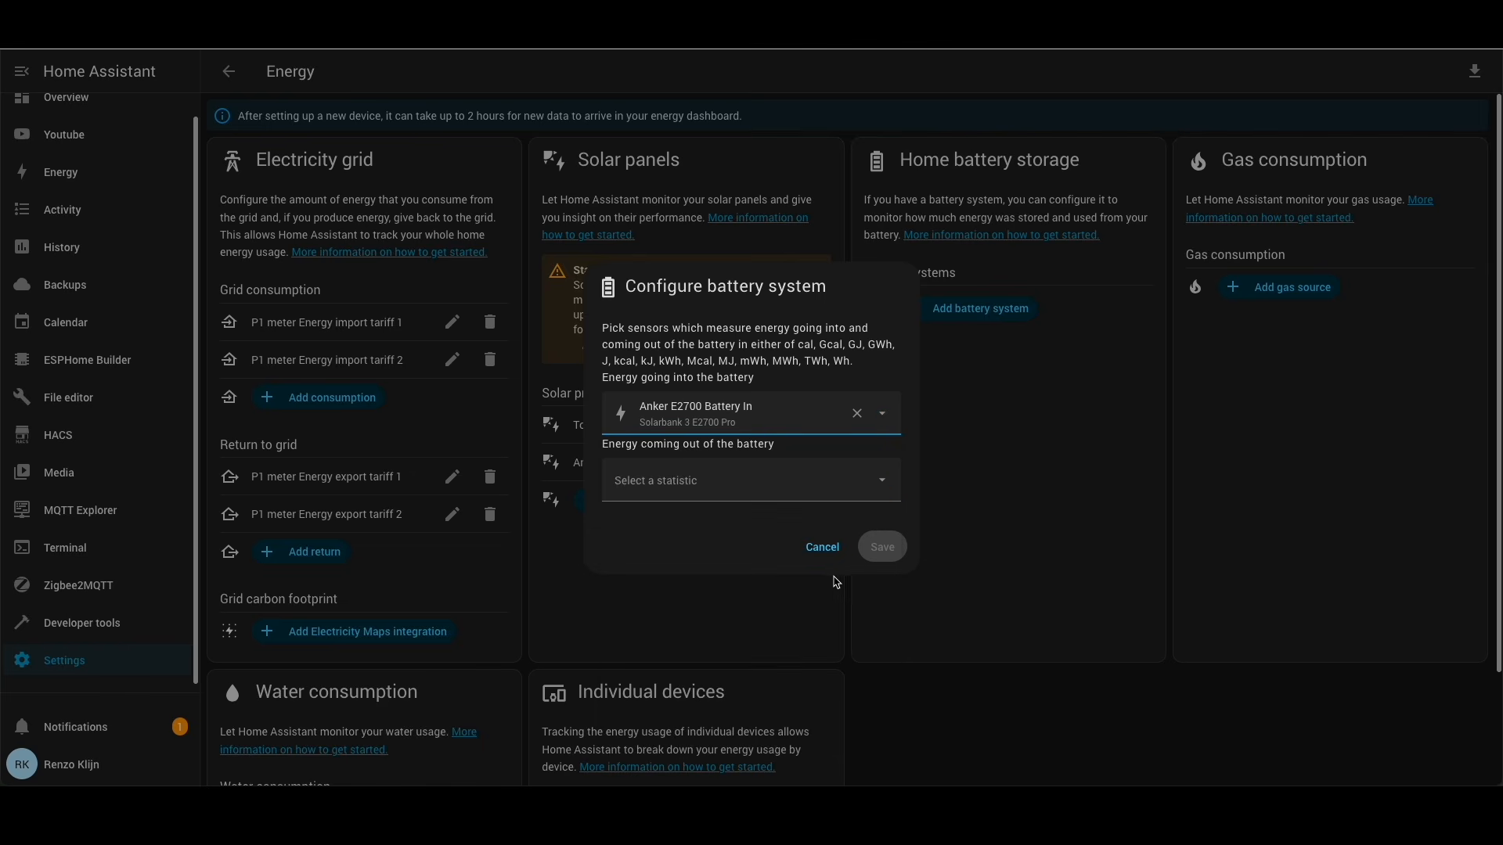
left_click(752, 490)
type("anker")
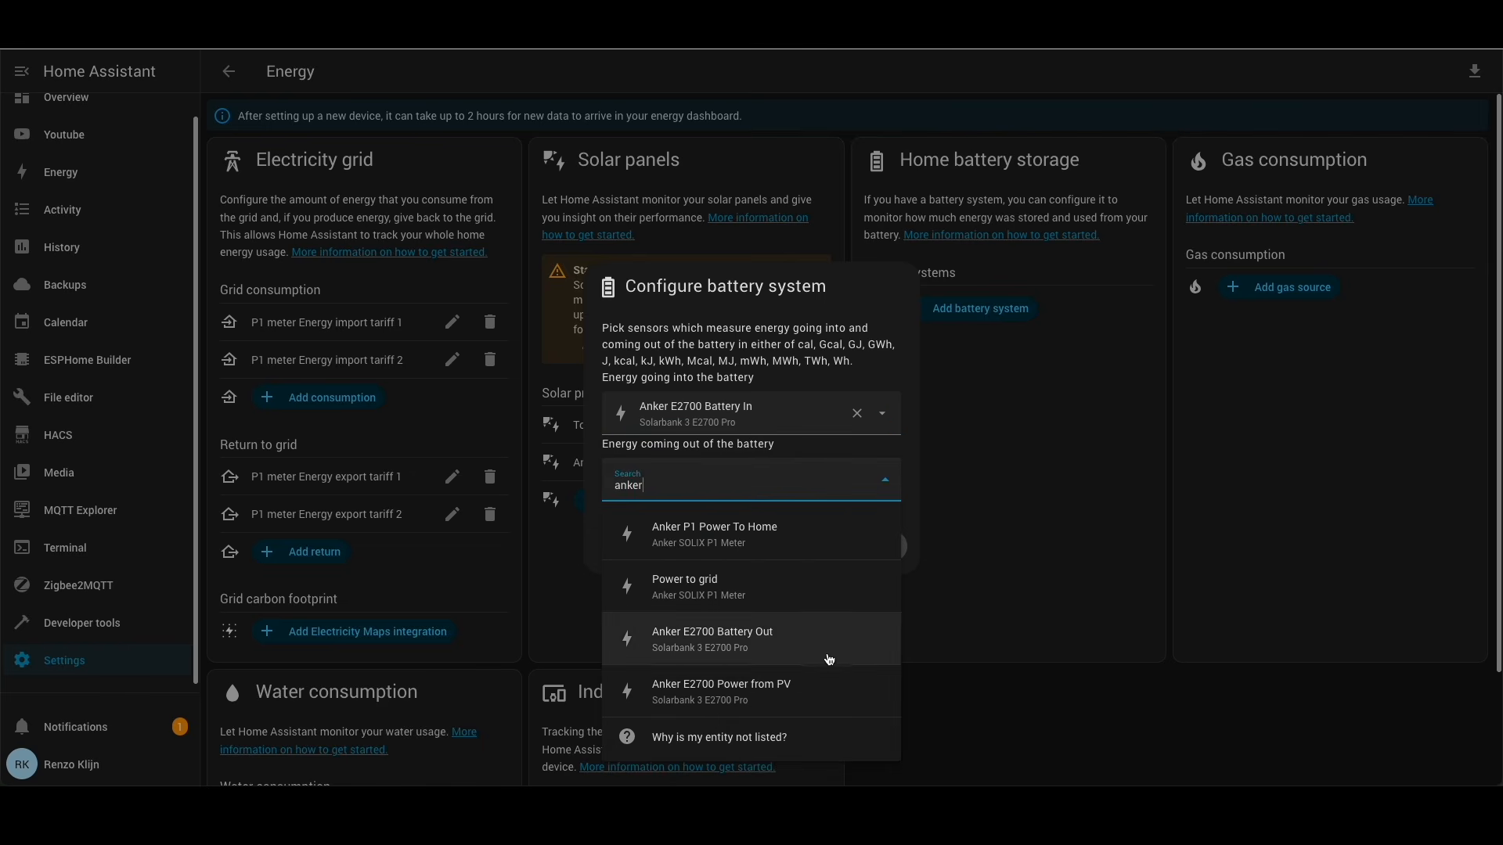
left_click(820, 655)
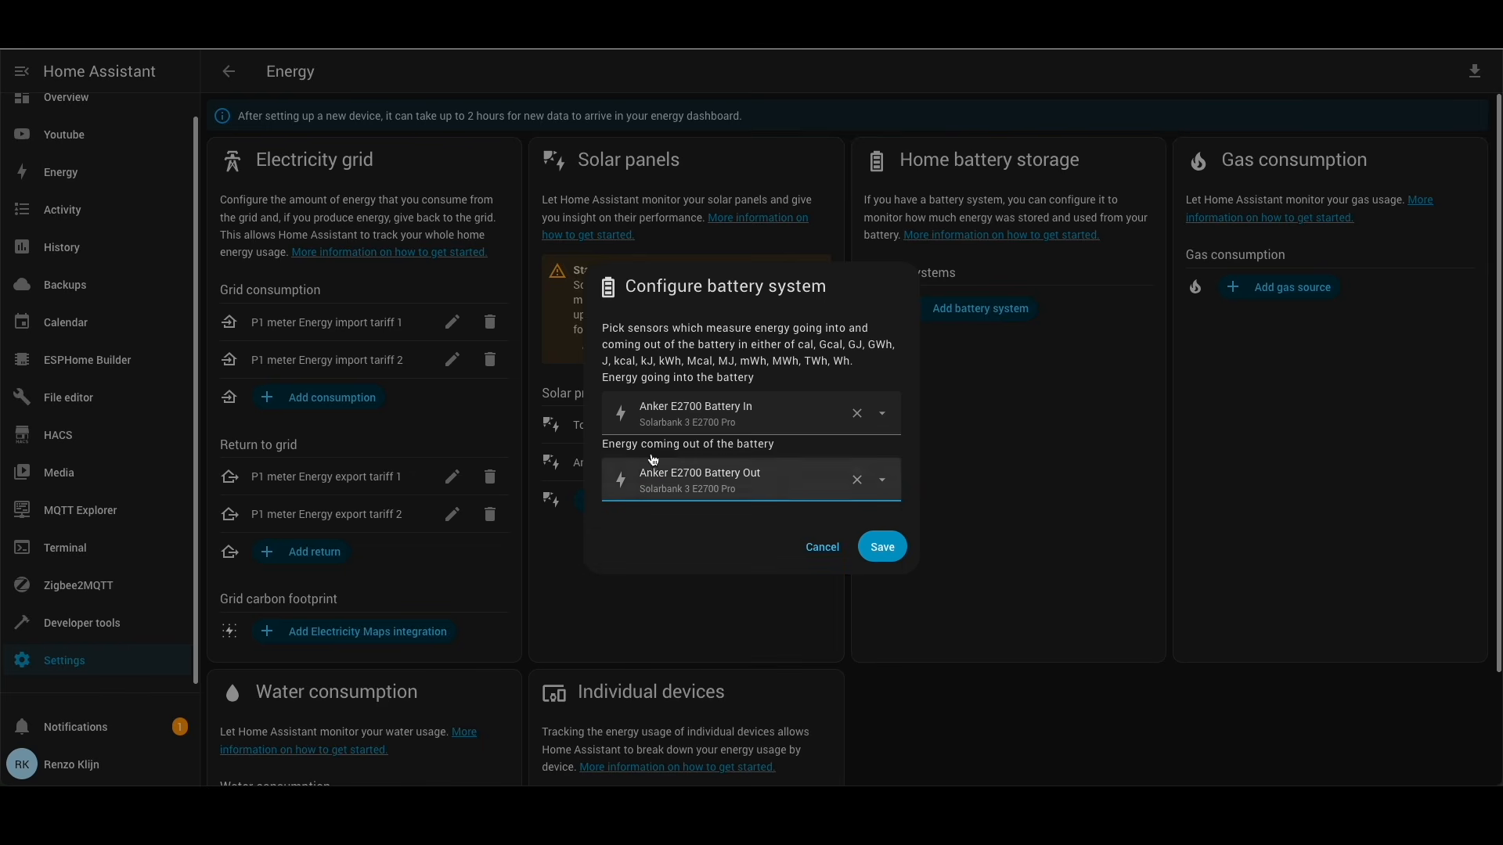
left_click(880, 545)
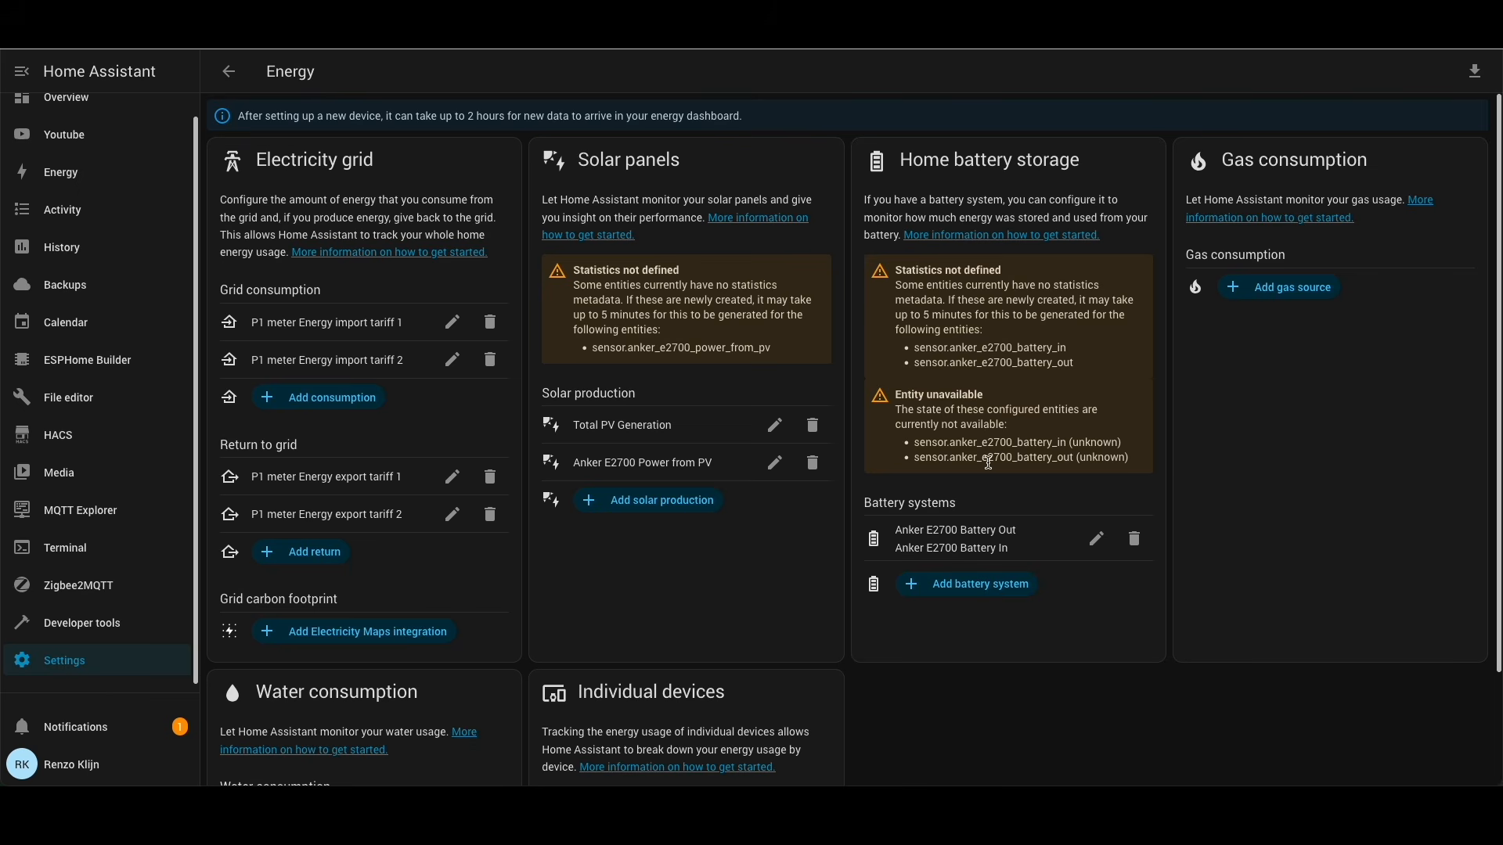
left_click(61, 172)
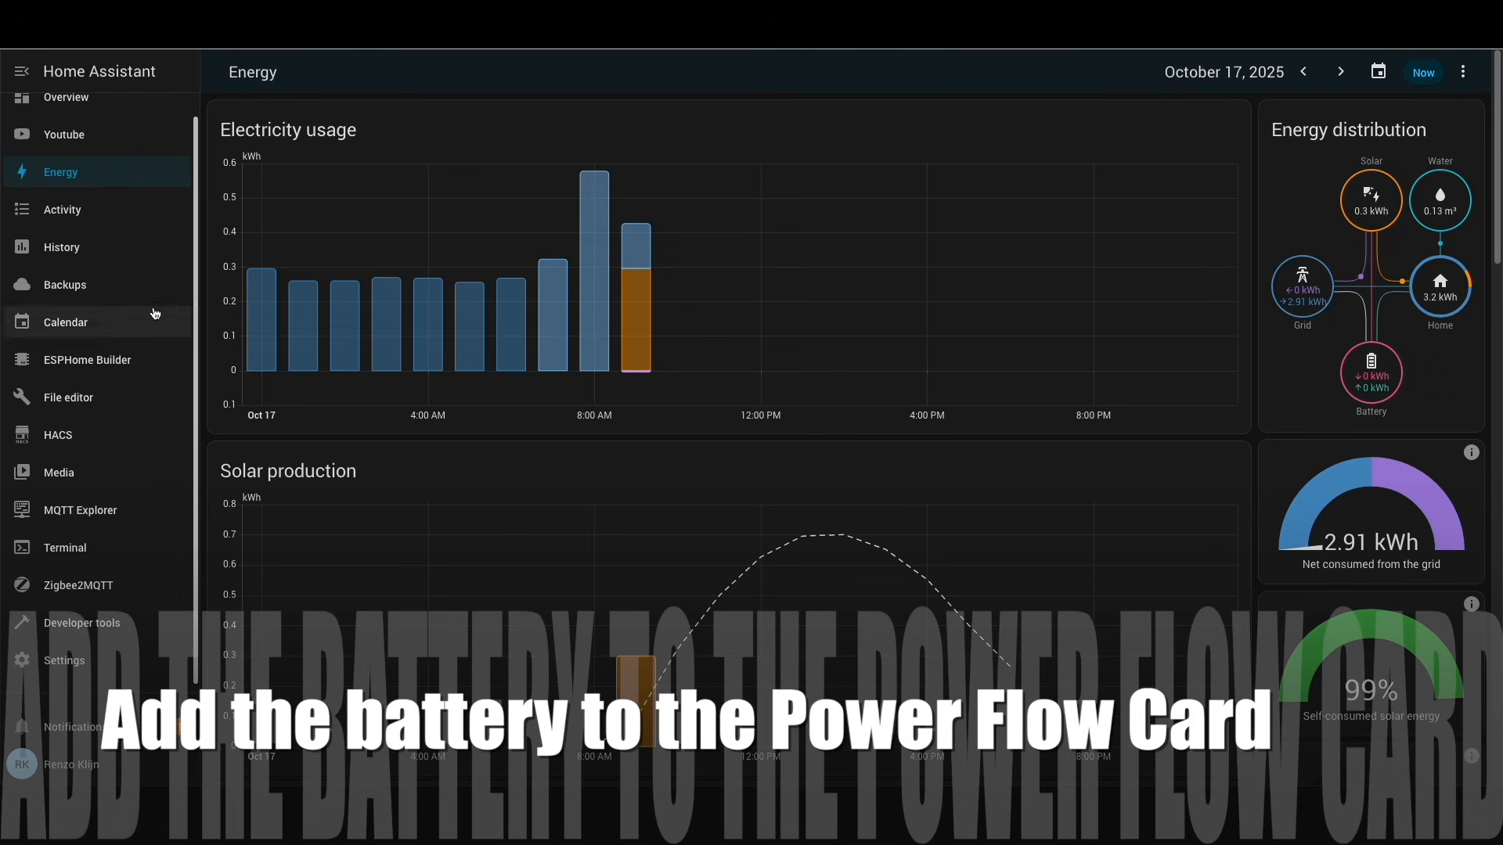
- Put the Youtube dashboard into edit mode and open the Power Flow Card's configuration
left_click(83, 139)
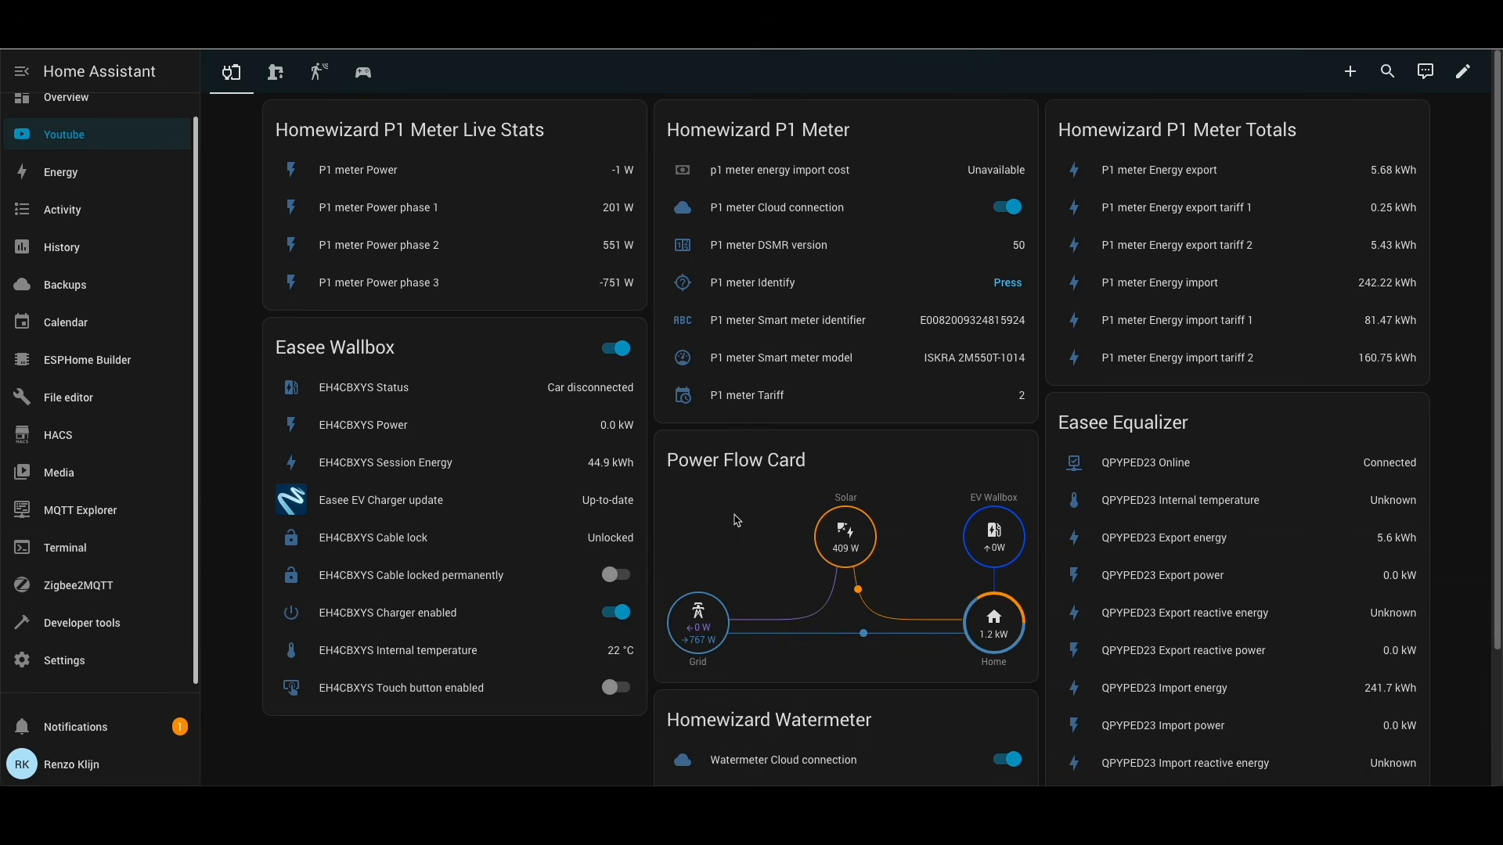
left_click(1466, 74)
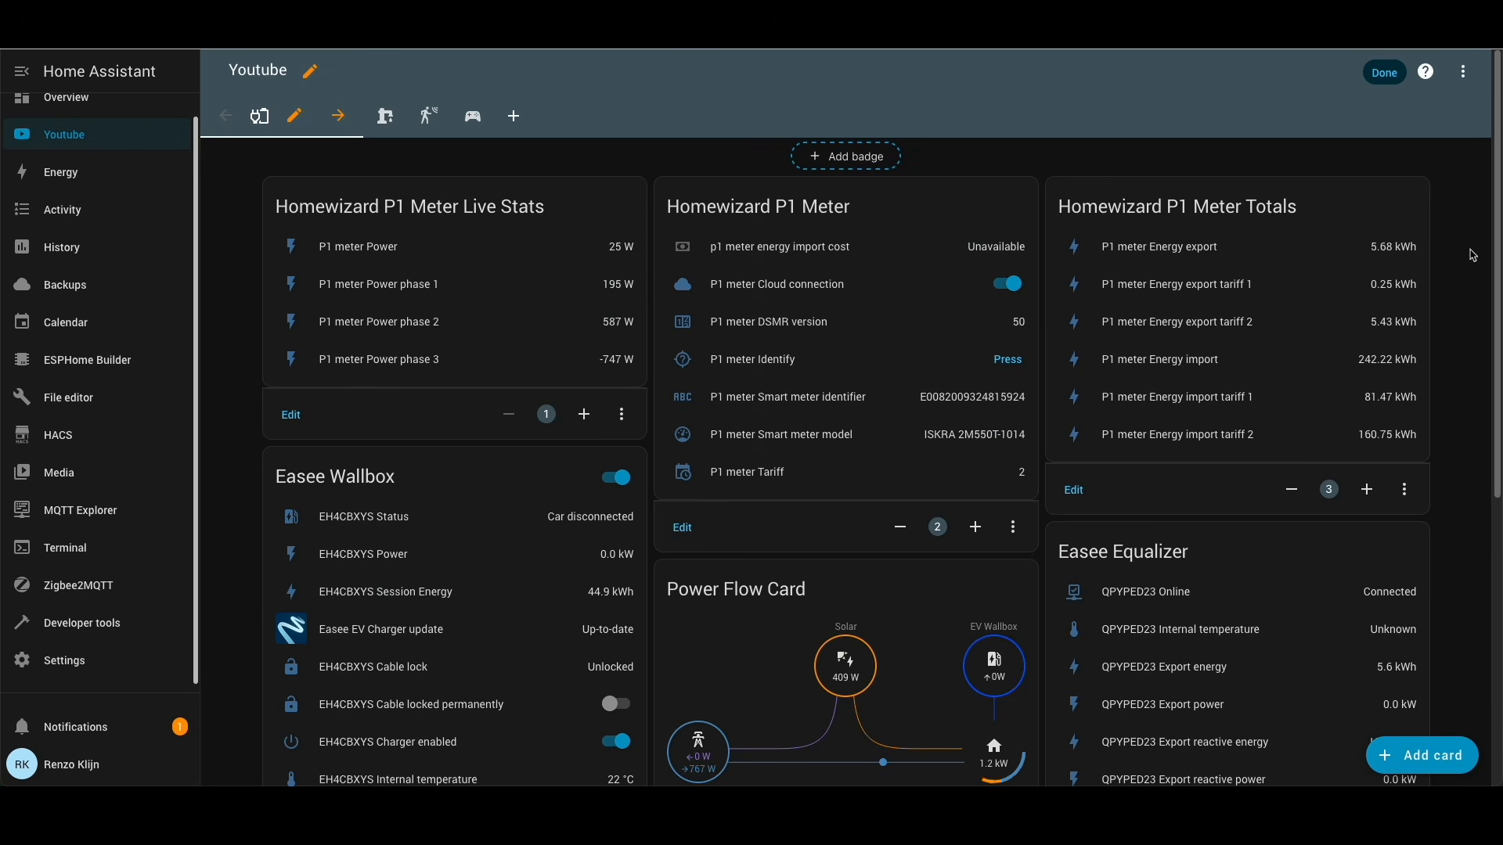
scroll(694, 653, "down", 3)
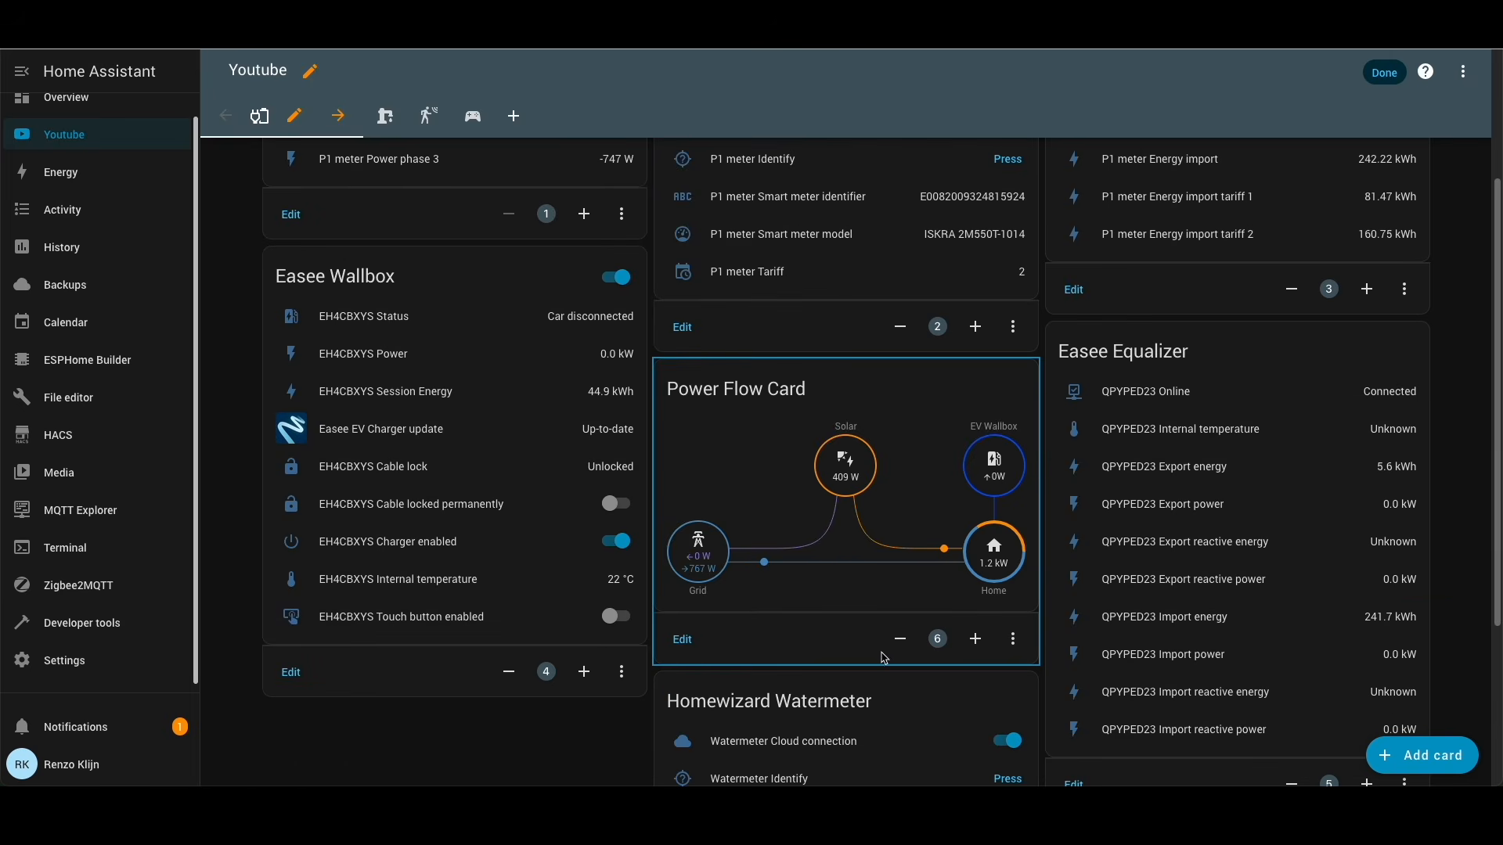
left_click(685, 641)
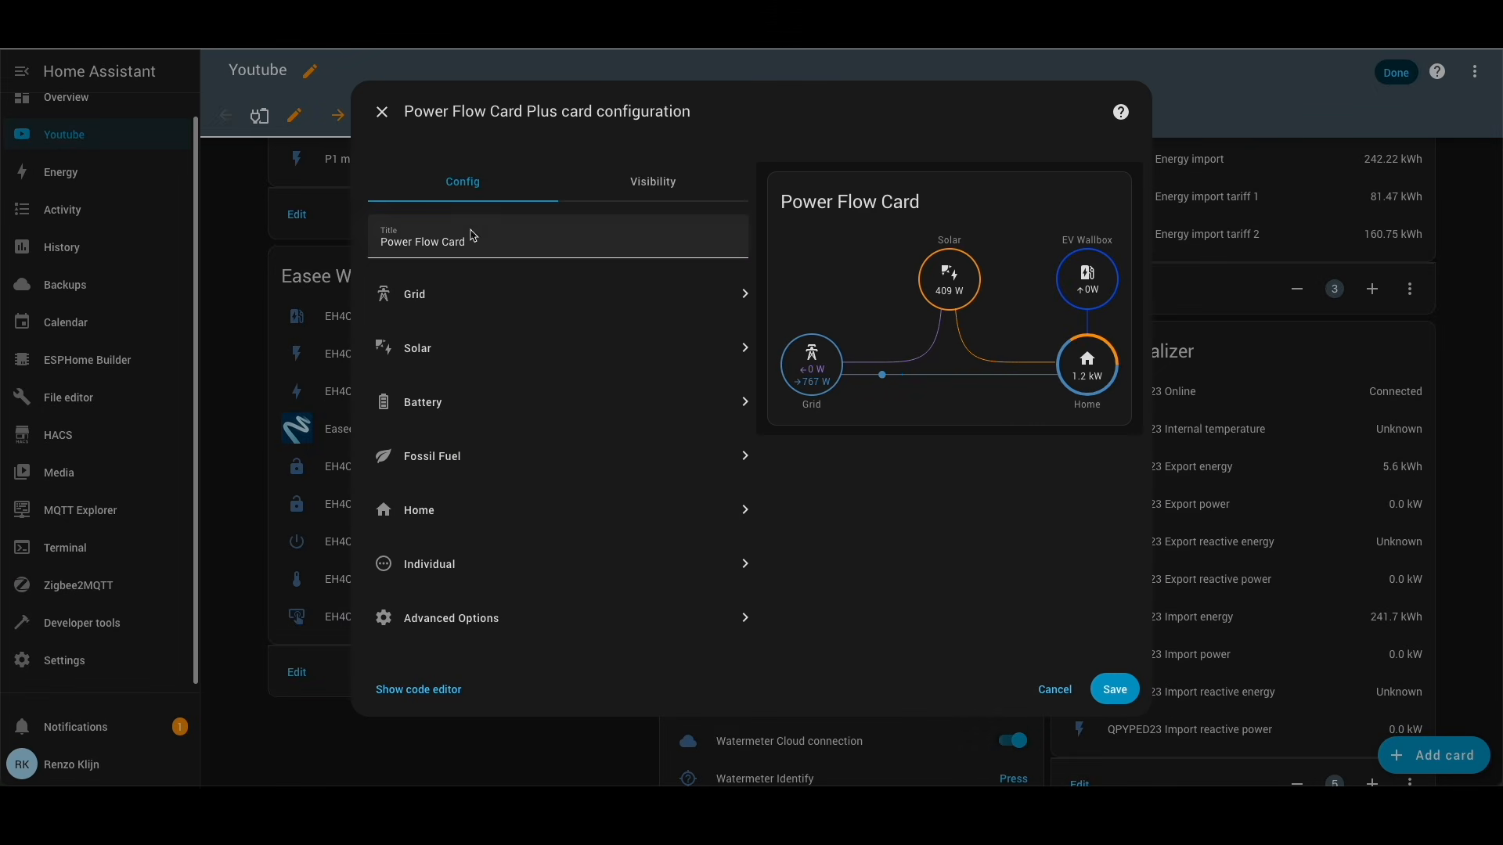
- Set the card's separate battery entities to Anker E2700 Battery In for consumption and Anker E2700 Battery Out for production
left_click(429, 404)
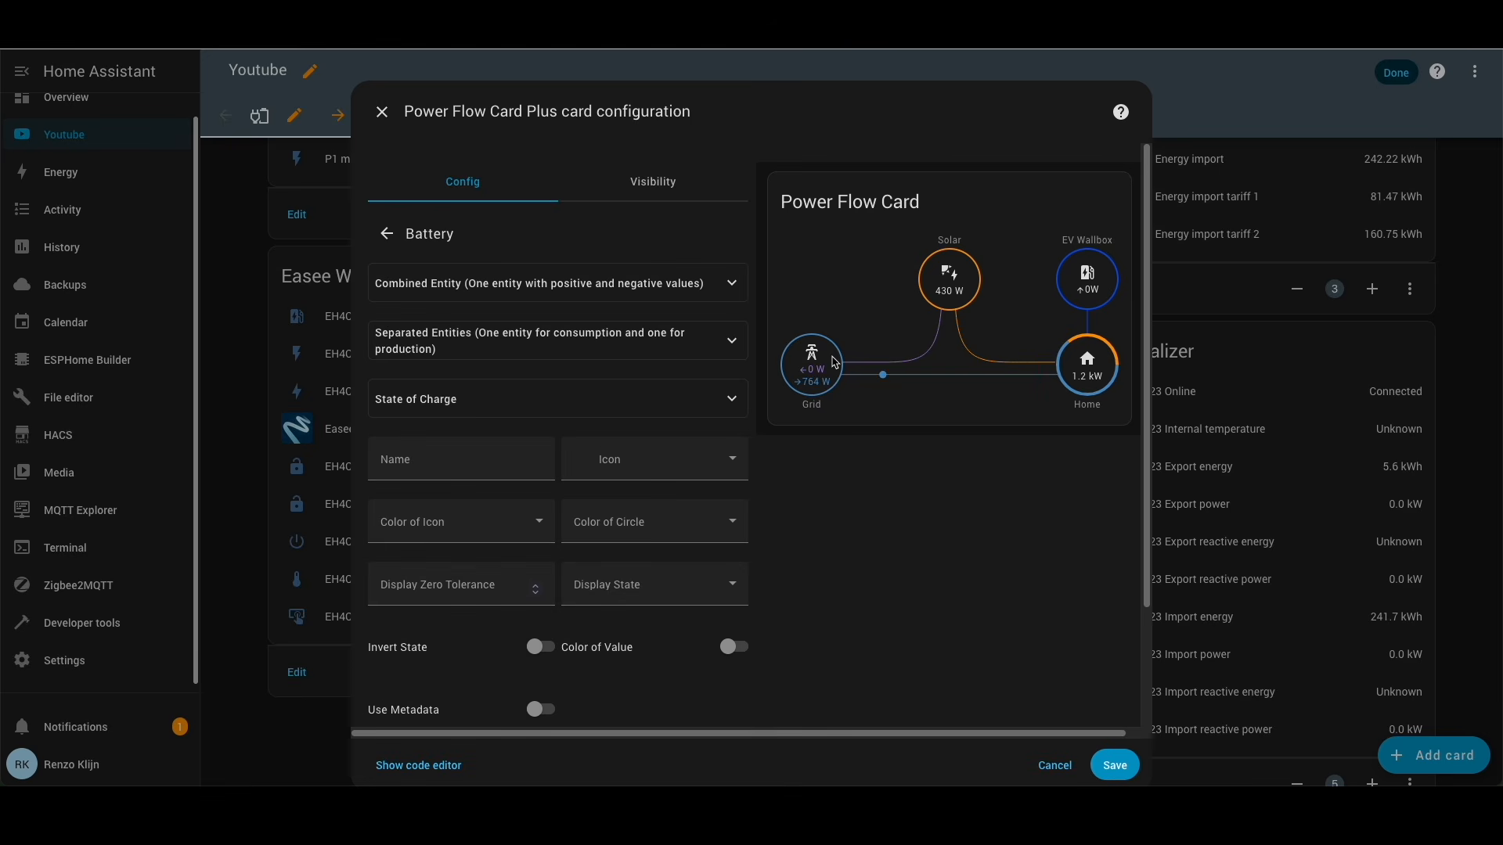
left_click(556, 344)
left_click(514, 420)
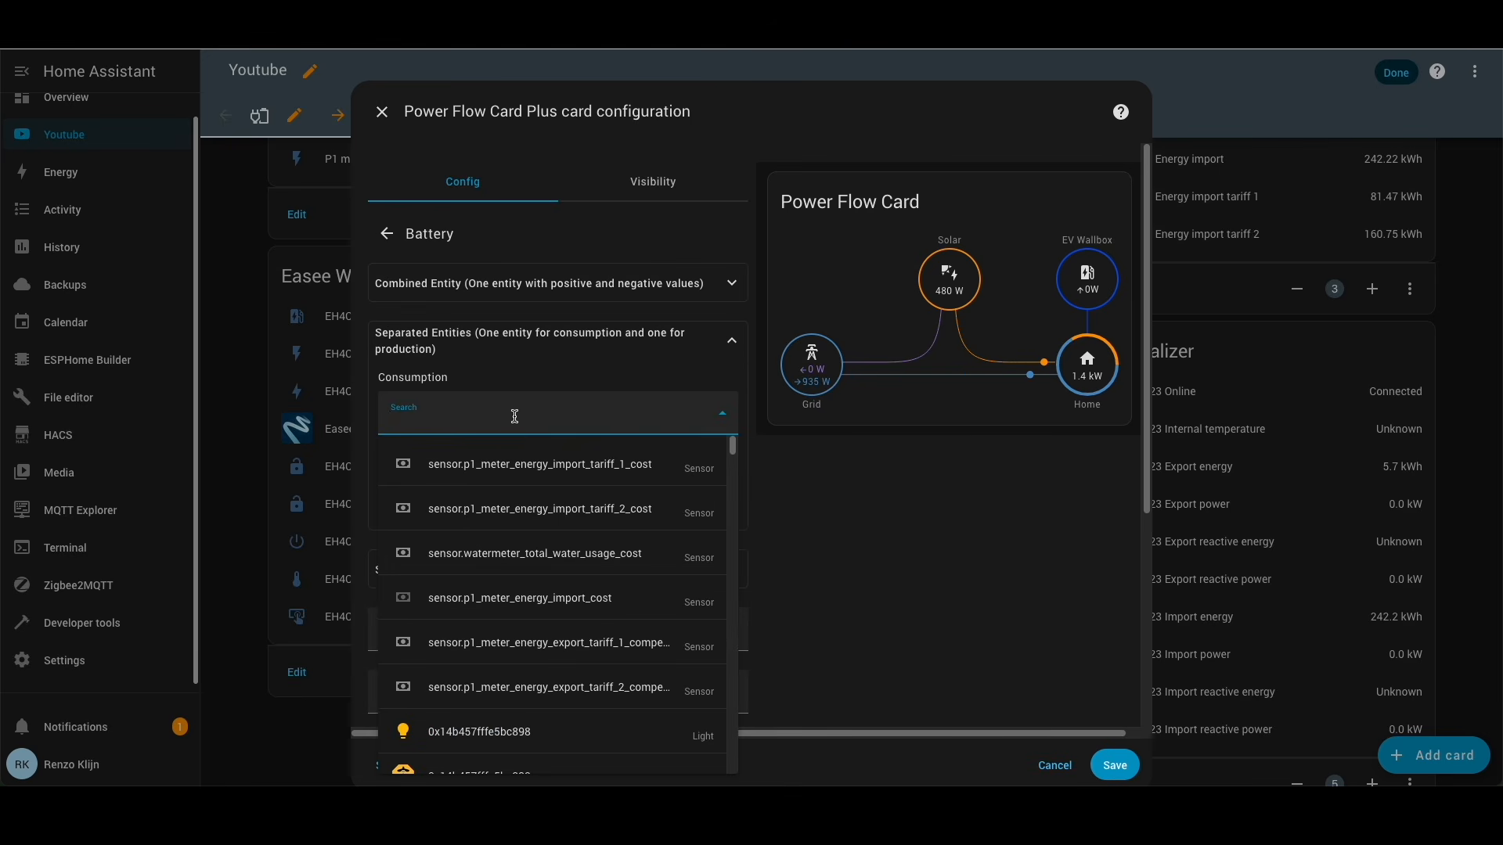
type("e2700")
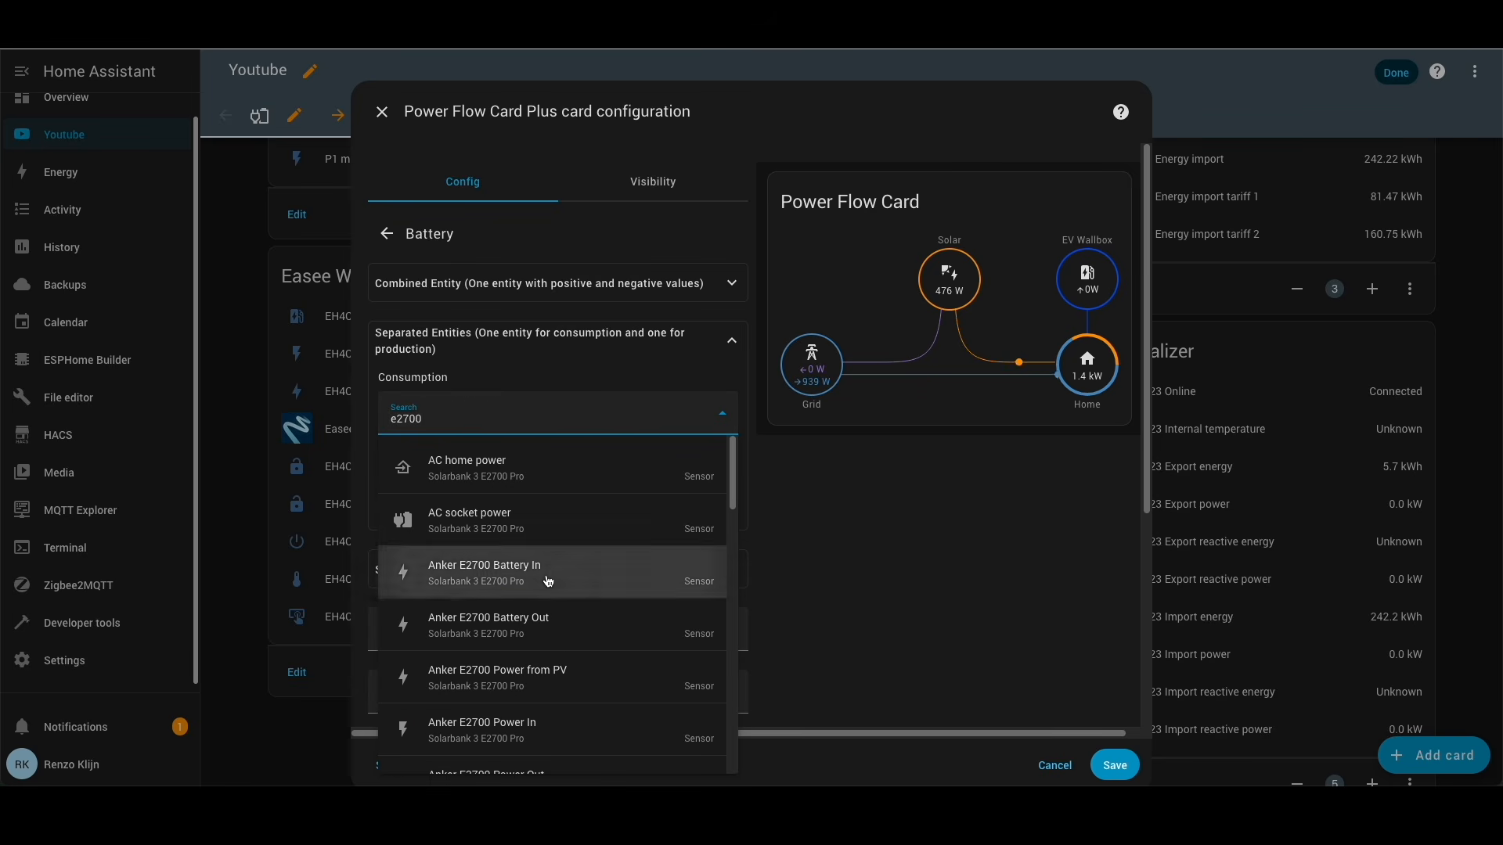
left_click(606, 566)
left_click(516, 496)
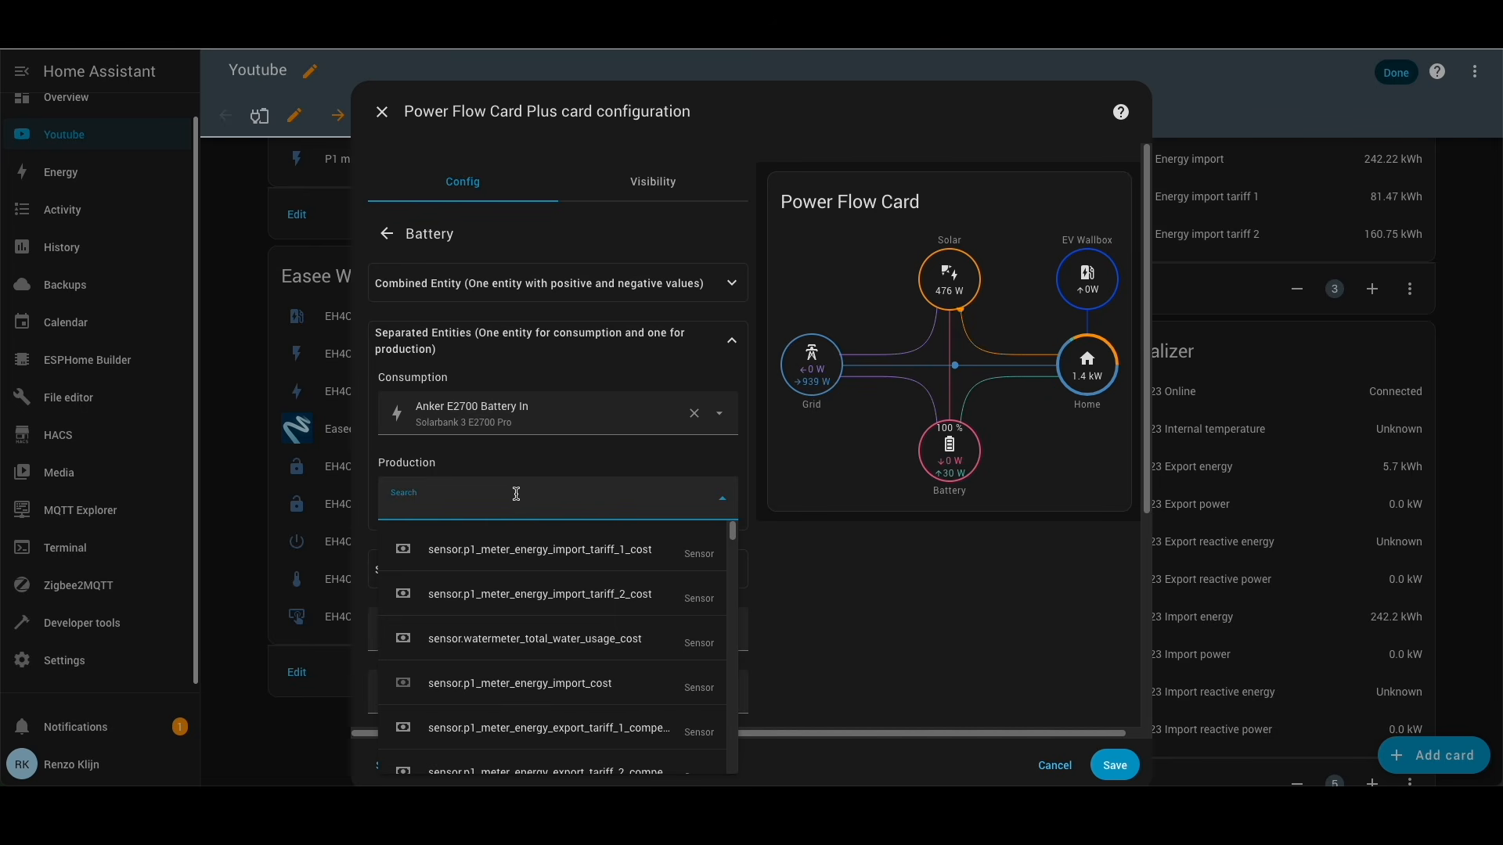
type("E2700")
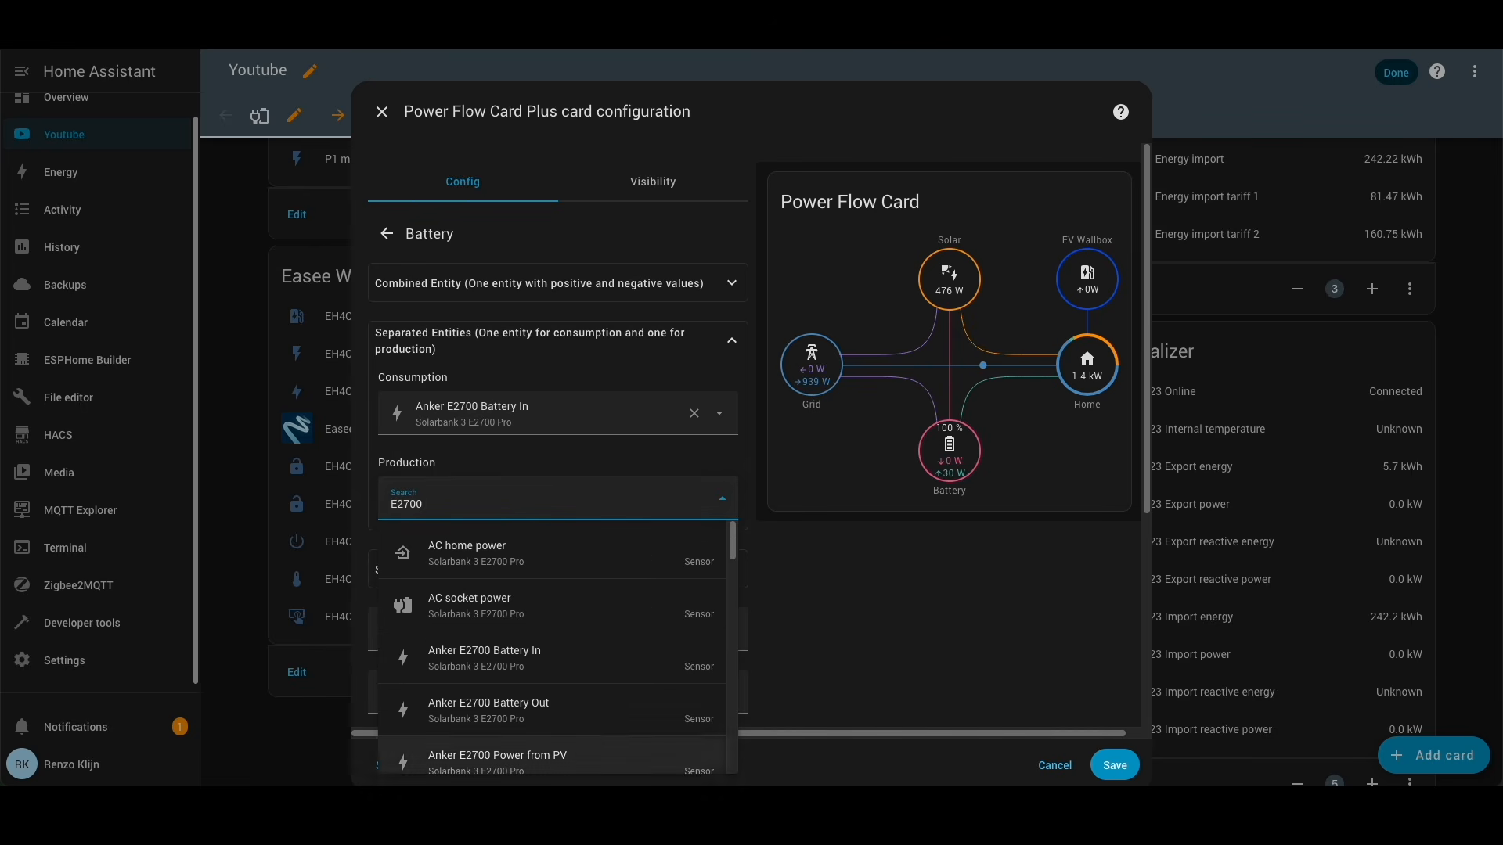
left_click(607, 717)
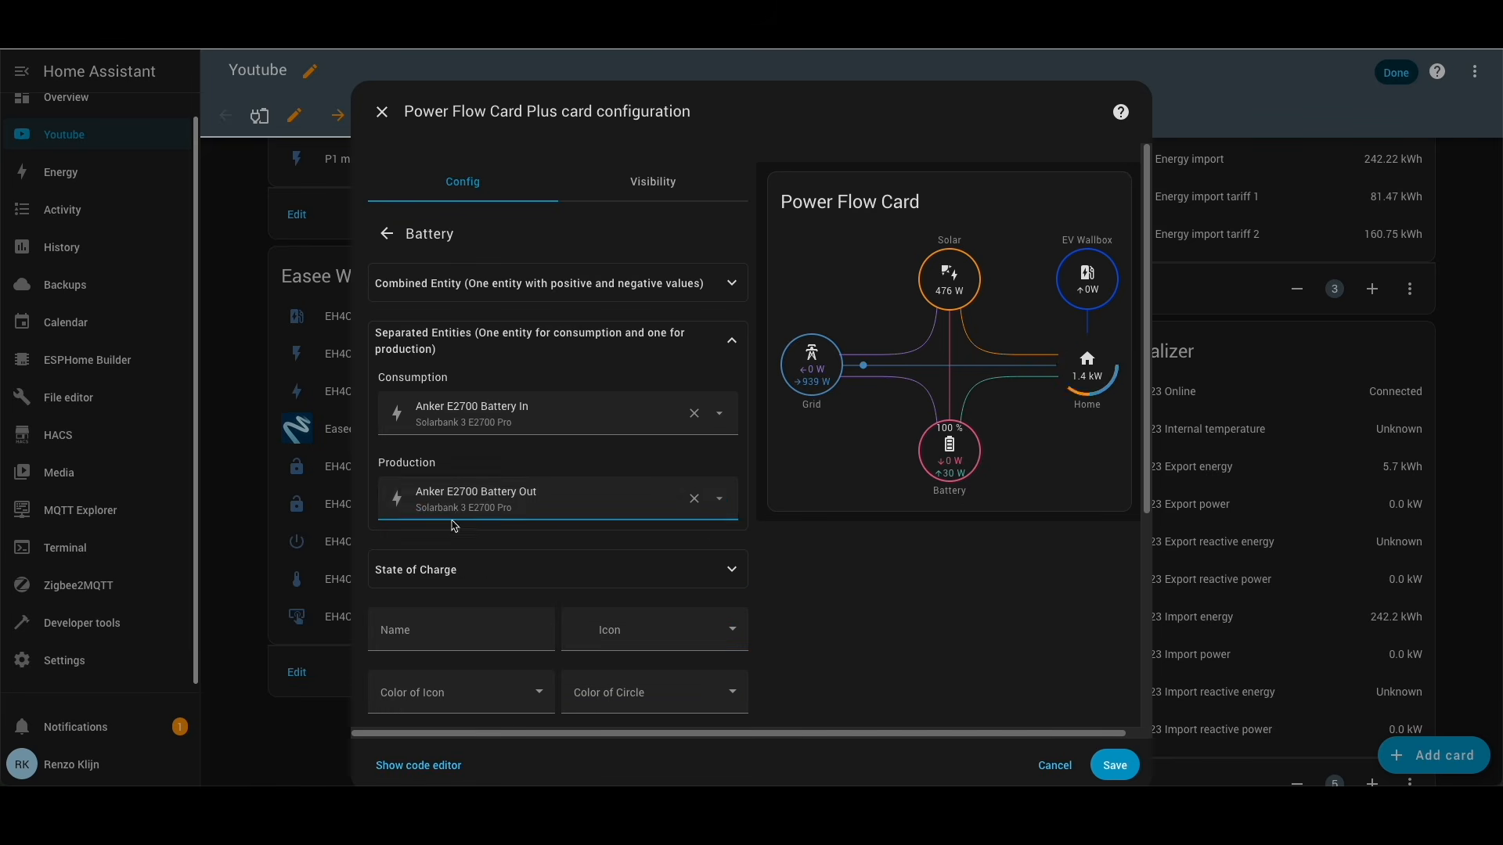
- Assign the Solarbank 3 E2700 Pro's State of charge sensor as the battery's state of charge
left_click(509, 574)
left_click(483, 645)
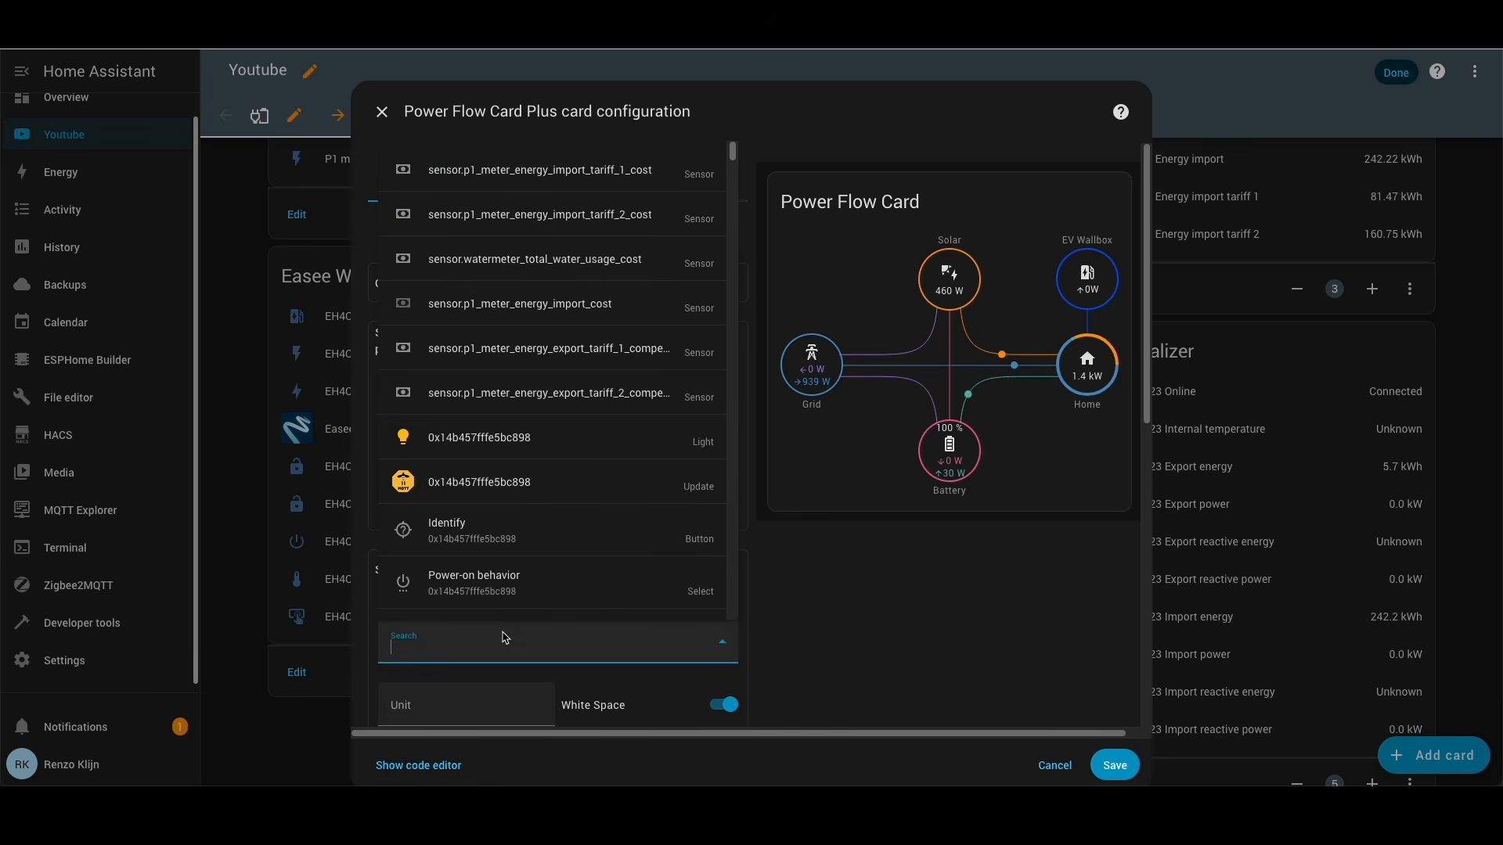
type("state of charge")
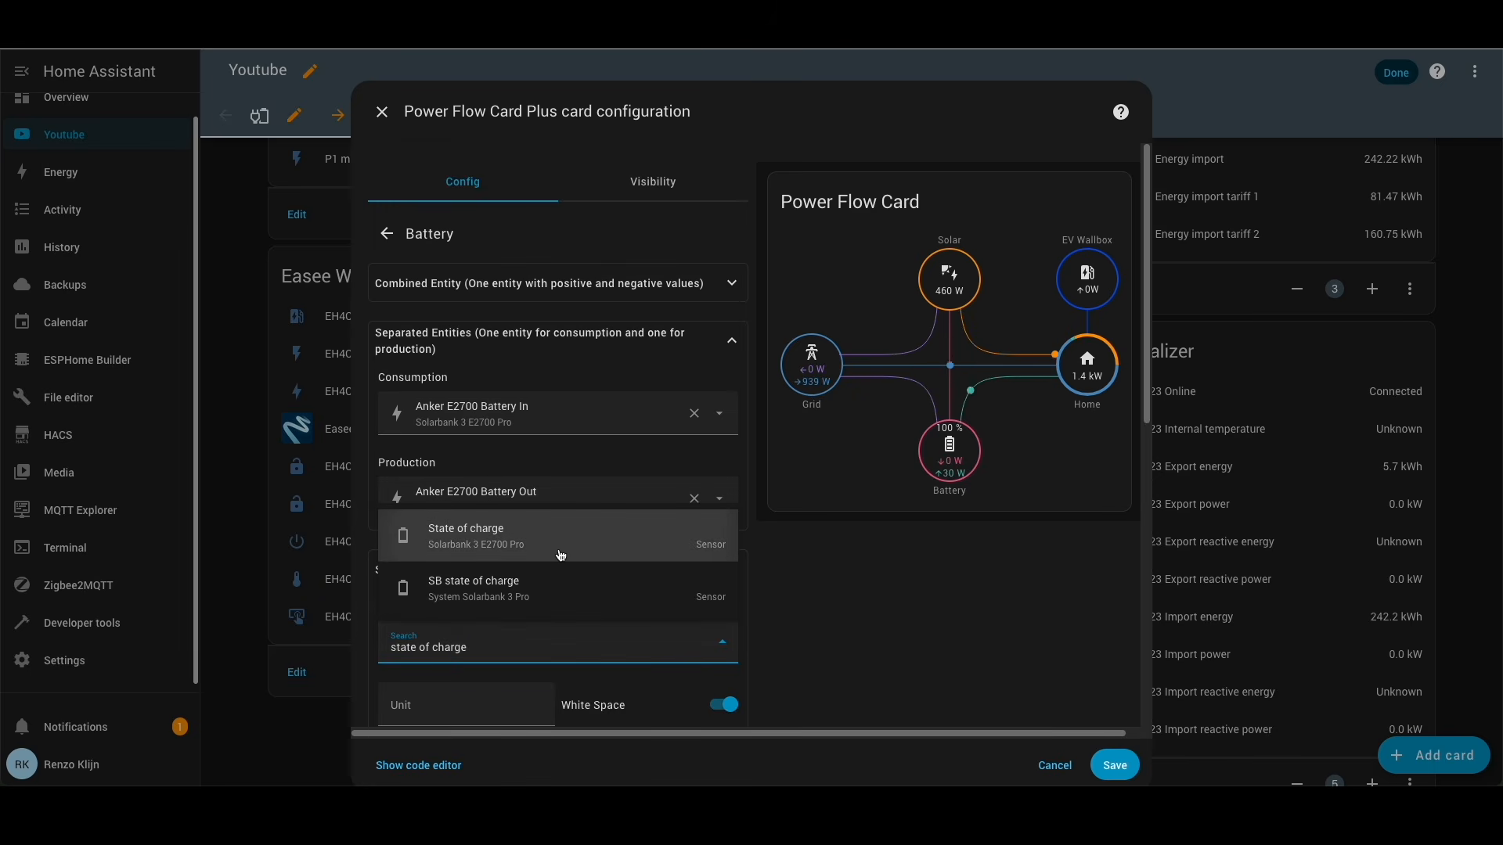
left_click(561, 555)
- Enable Show State of Charge for the battery and set the state of charge color to Color dynamically
scroll(624, 617, "down", 3)
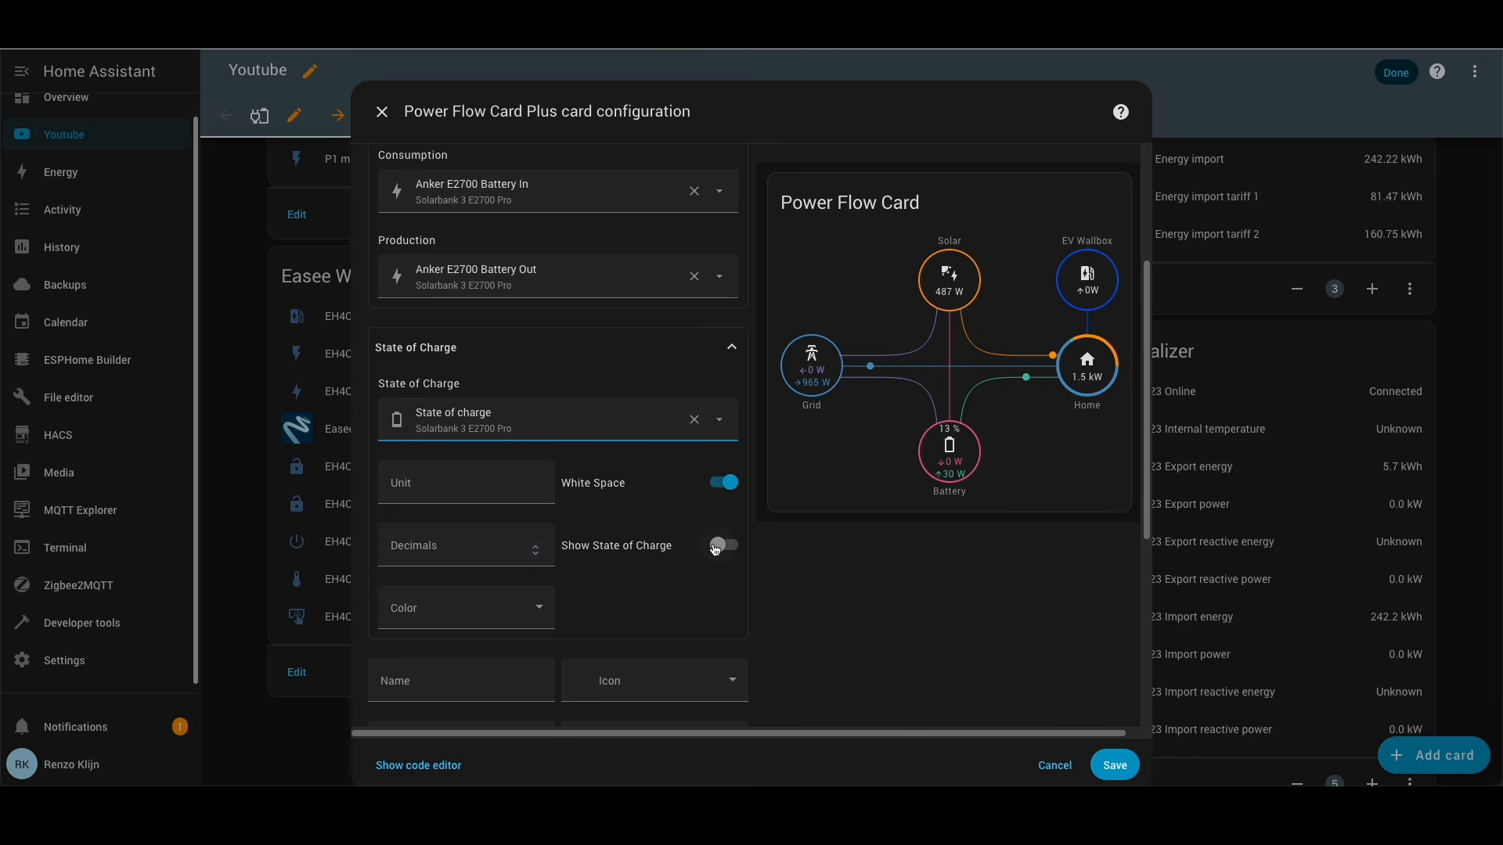
left_click(717, 548)
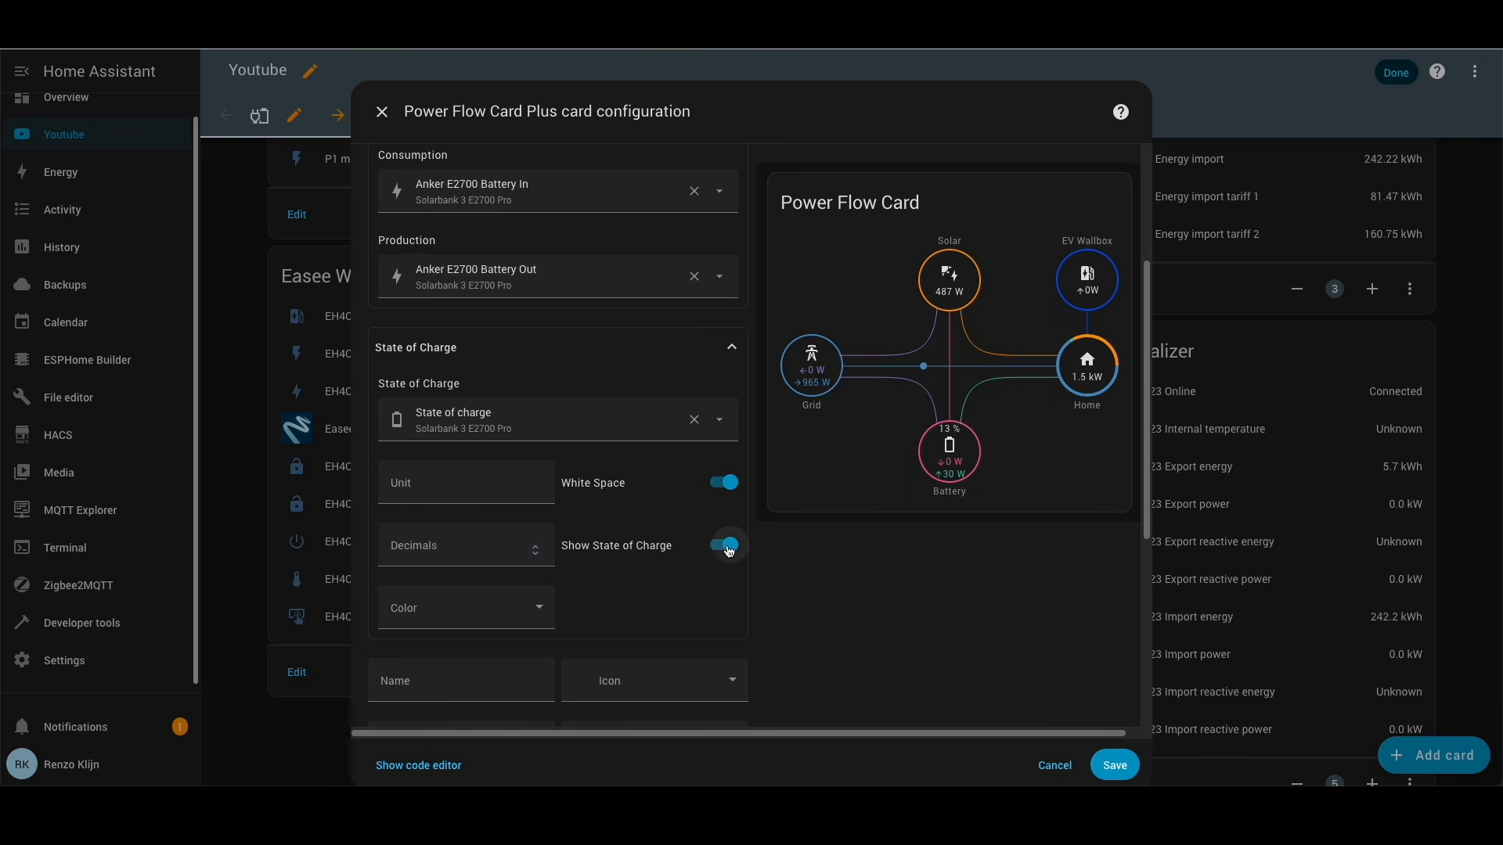
left_click(538, 622)
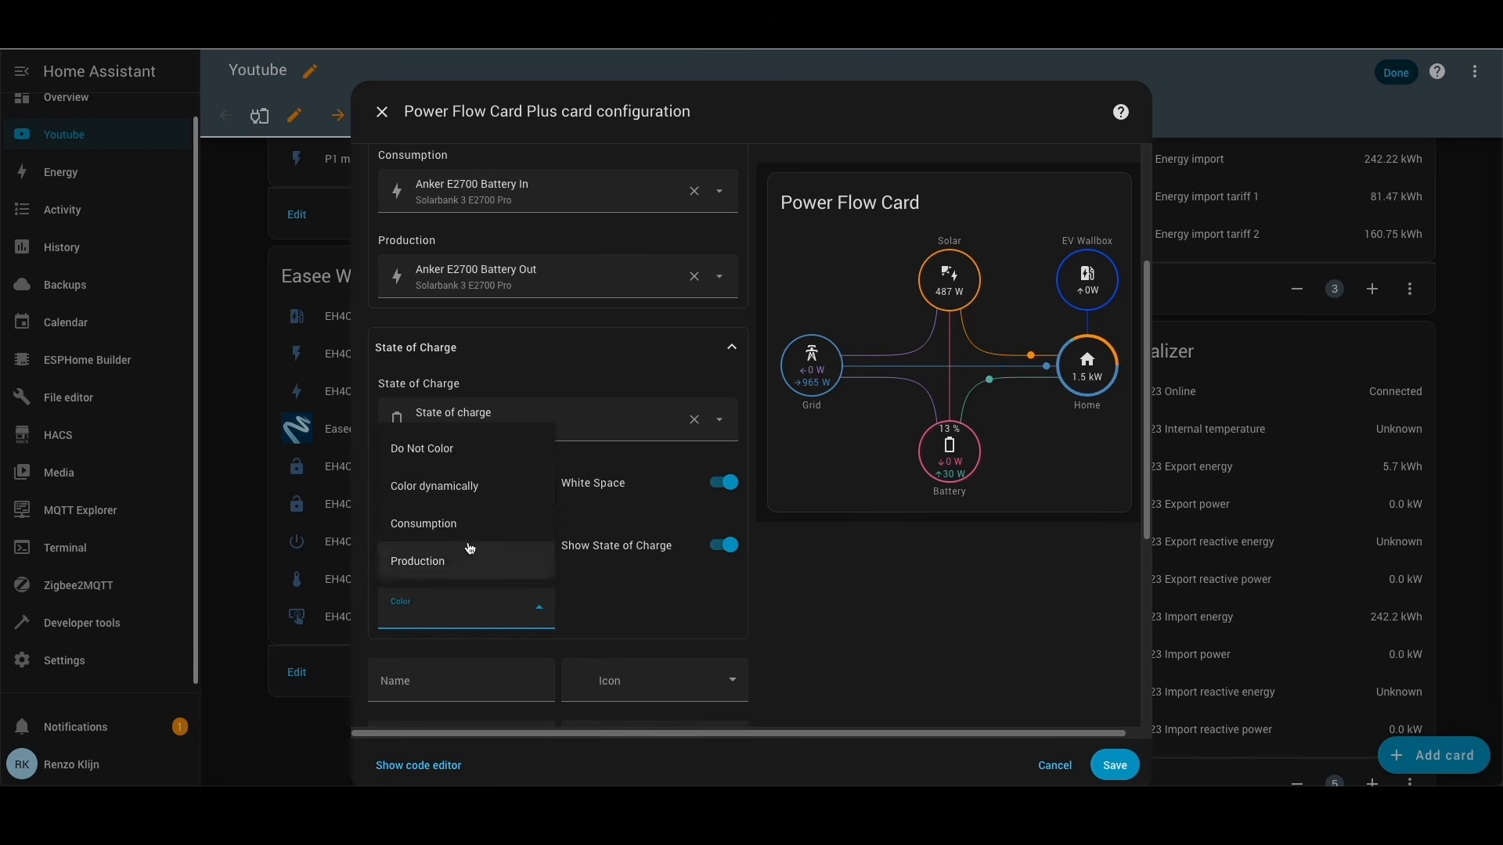
left_click(469, 486)
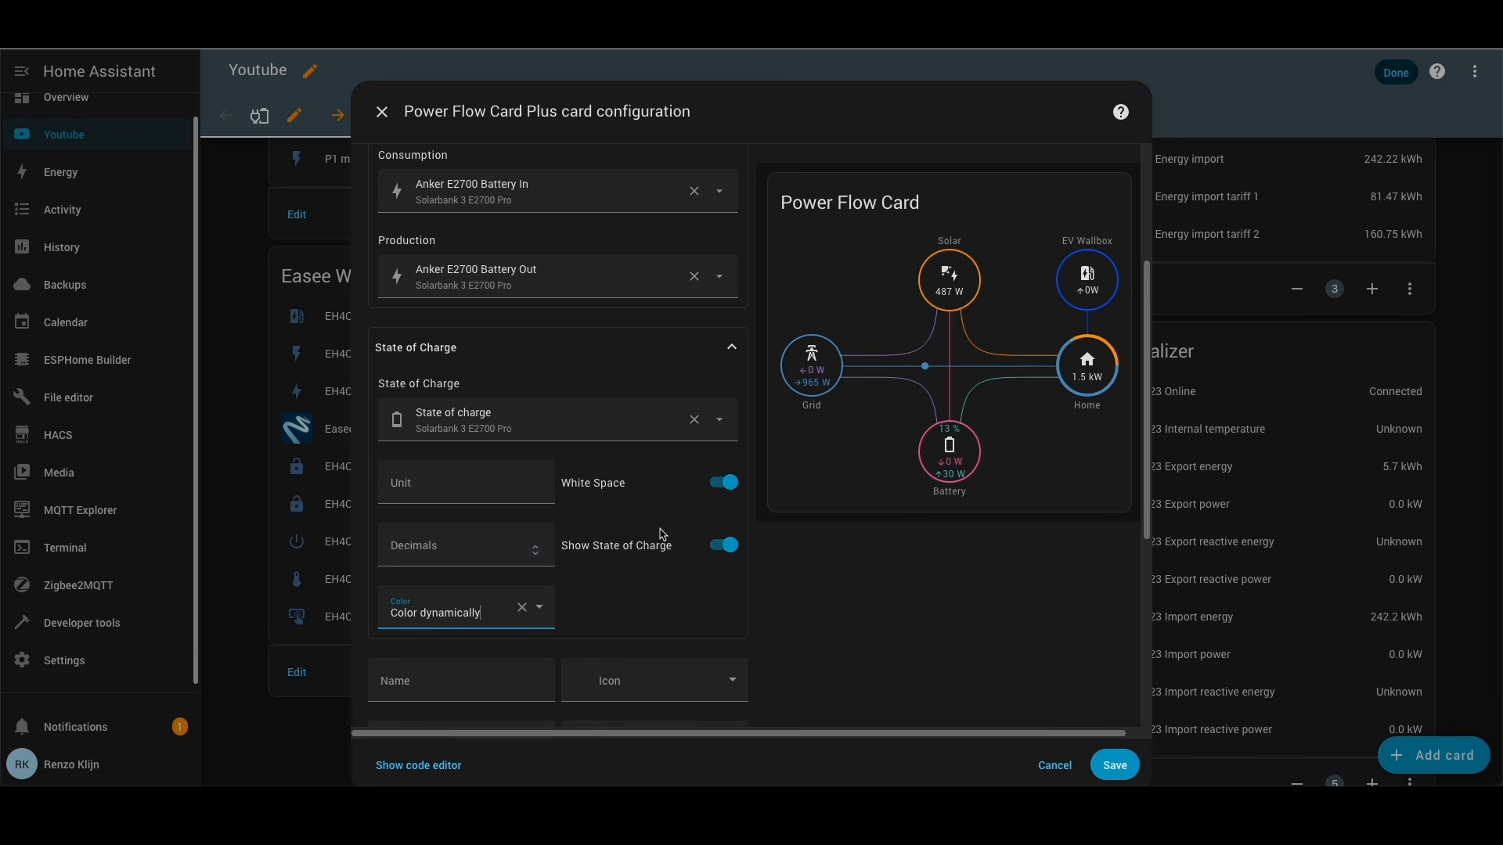
- Name the battery Solarbank 3 E2700 Pro
scroll(702, 550, "down", 3)
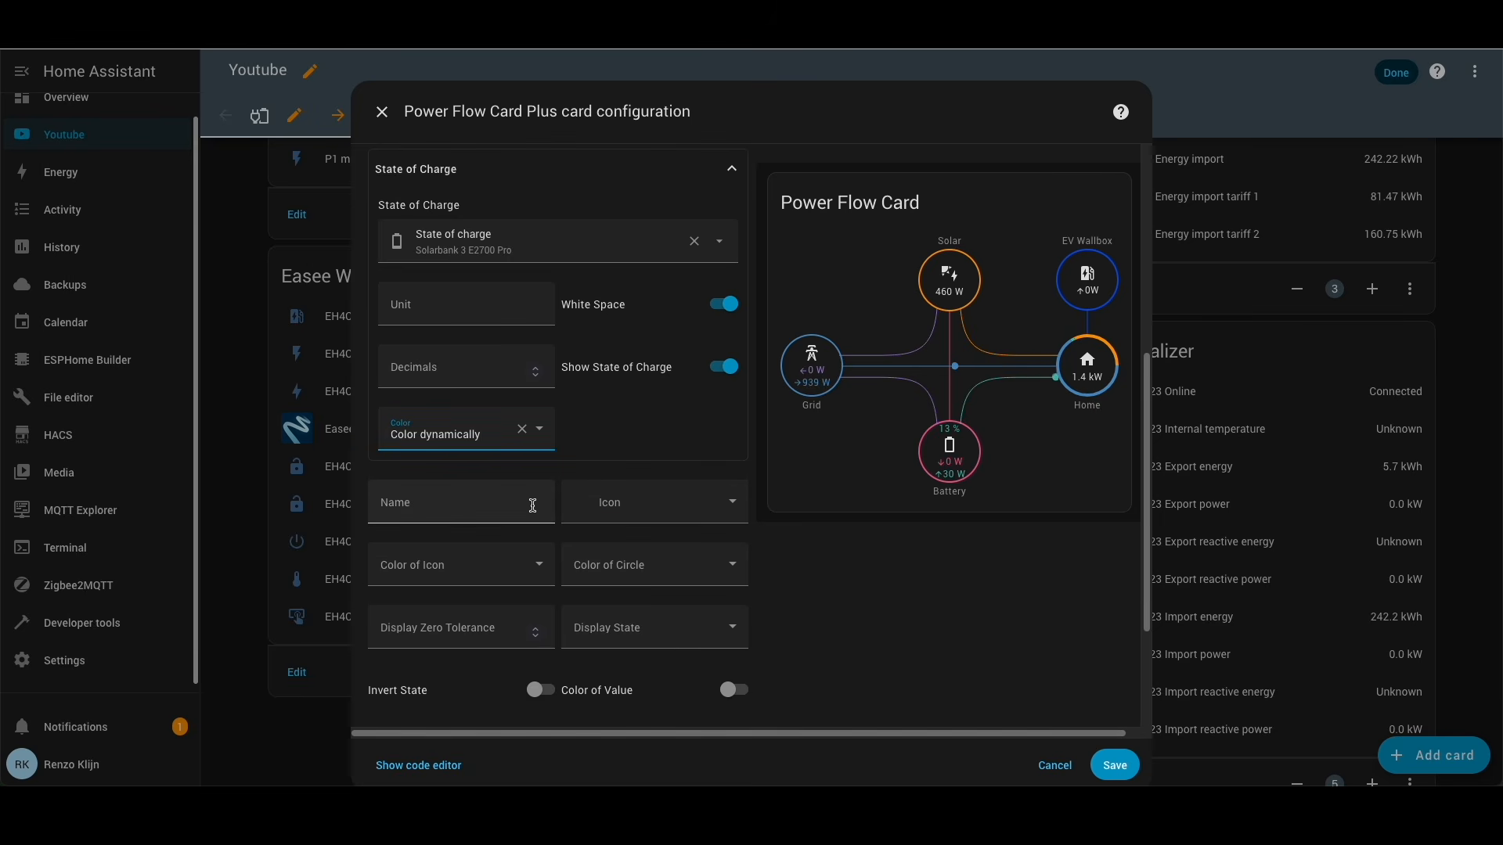
left_click(533, 506)
type("Sola")
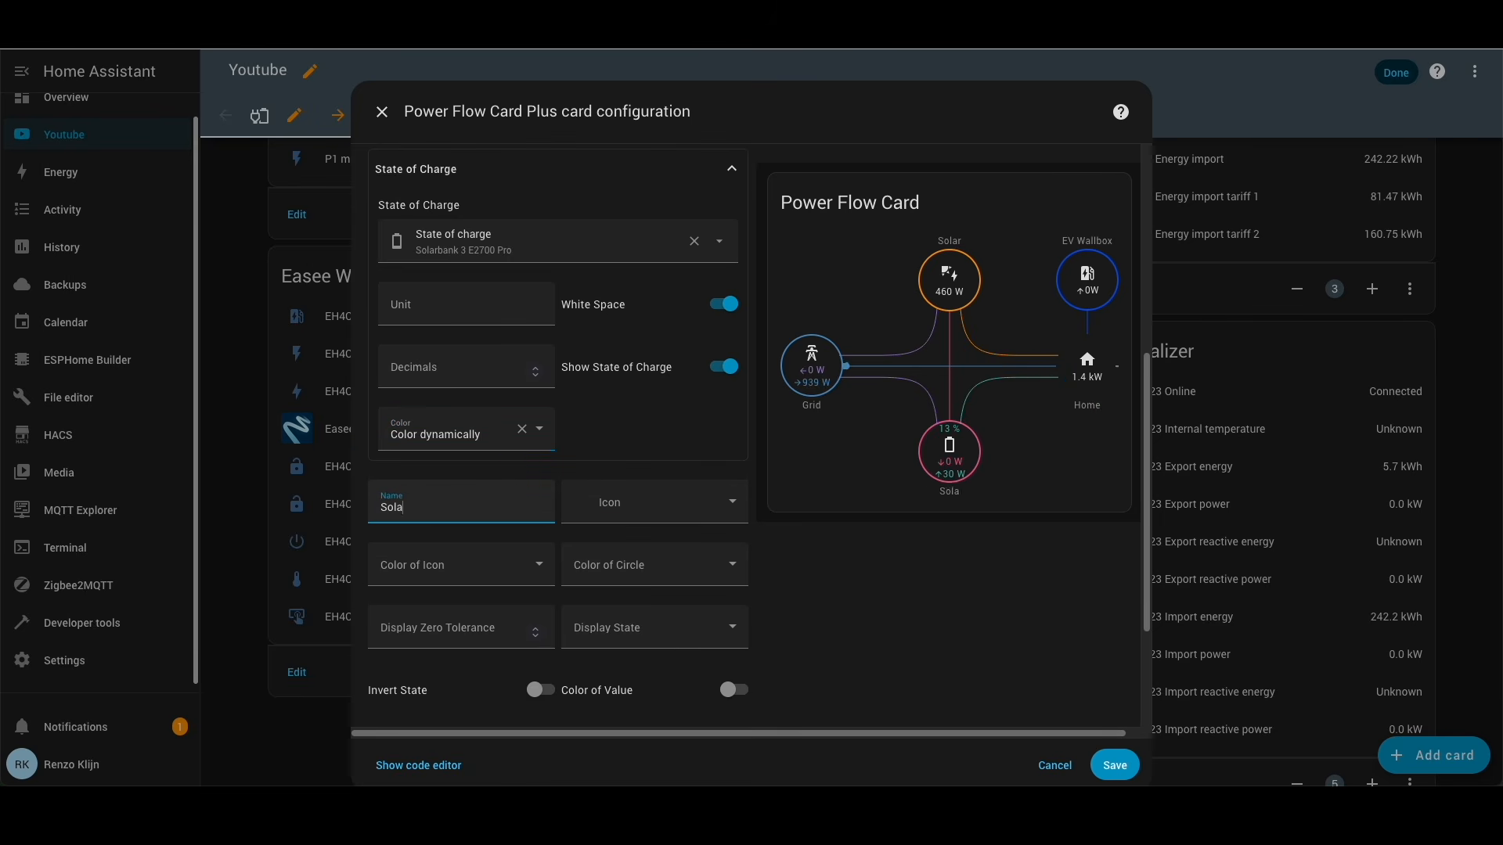
type("rbank 3 E2700 Pro")
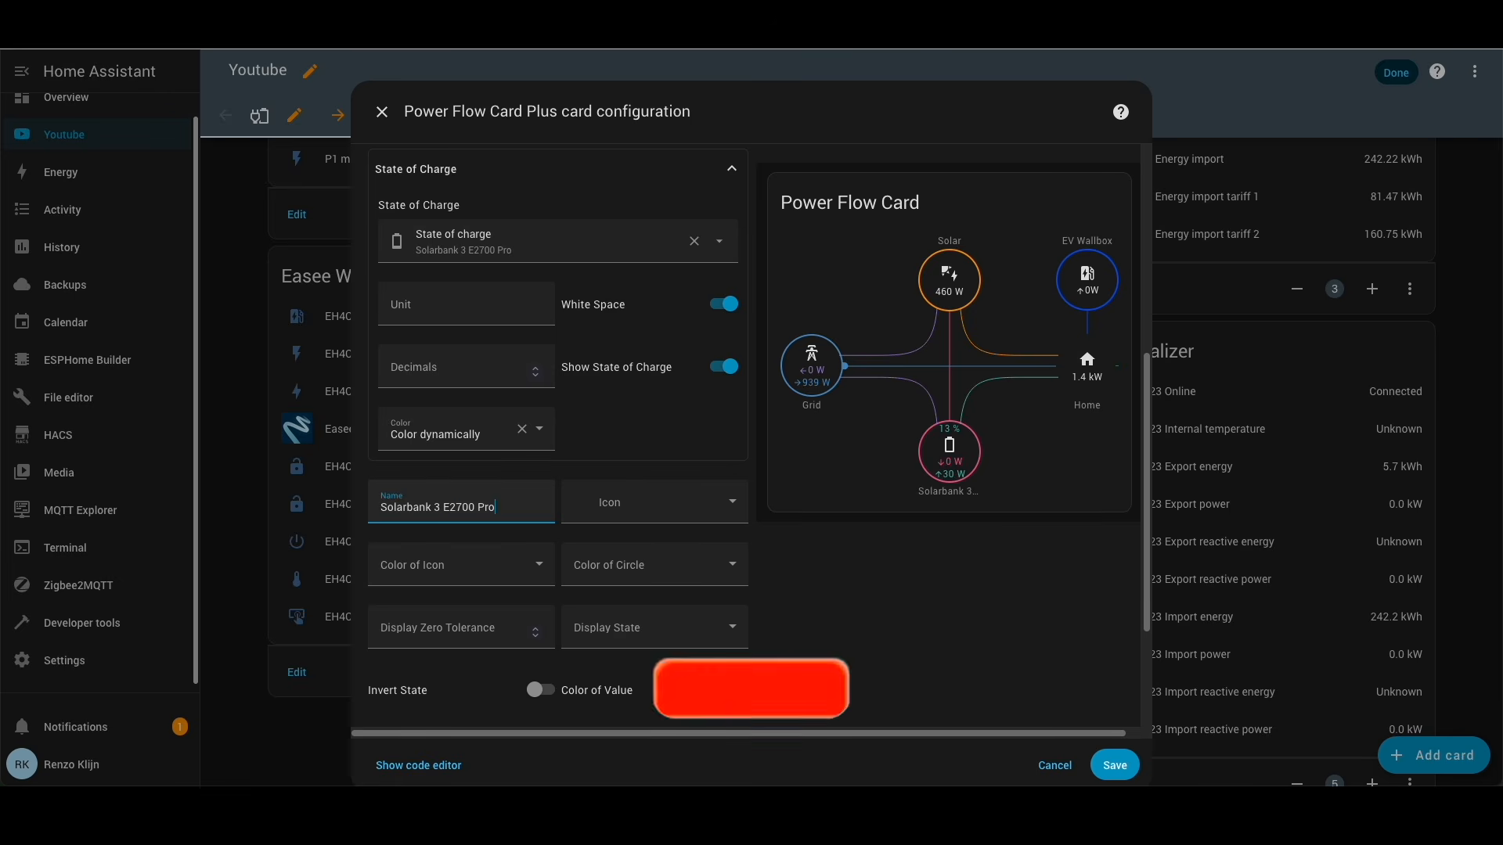
left_click(631, 514)
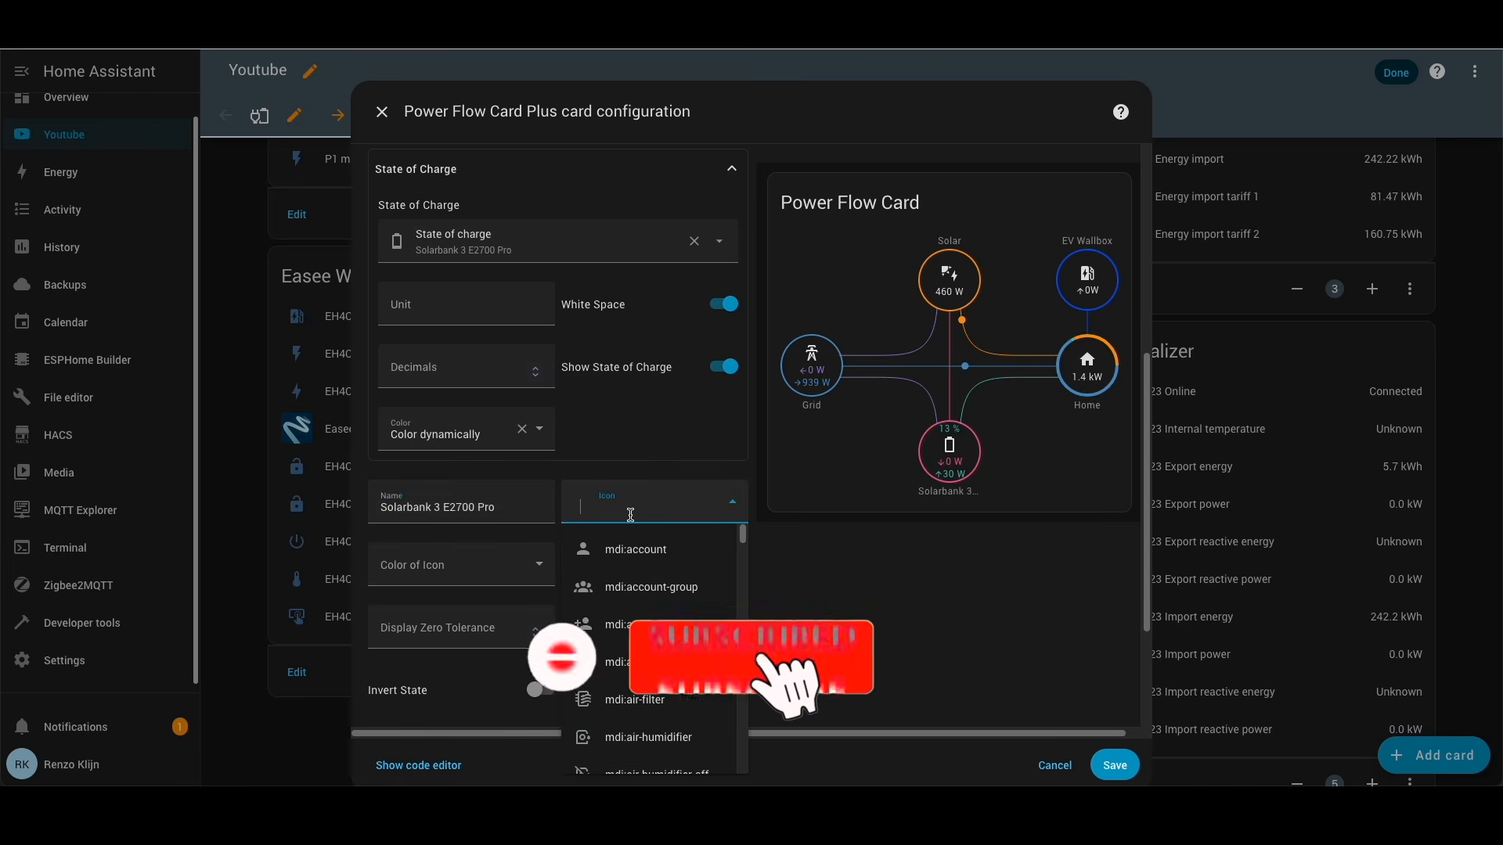
- Set the battery's icon and circle colors to Color dynamically and save the Power Flow Card
left_click(469, 567)
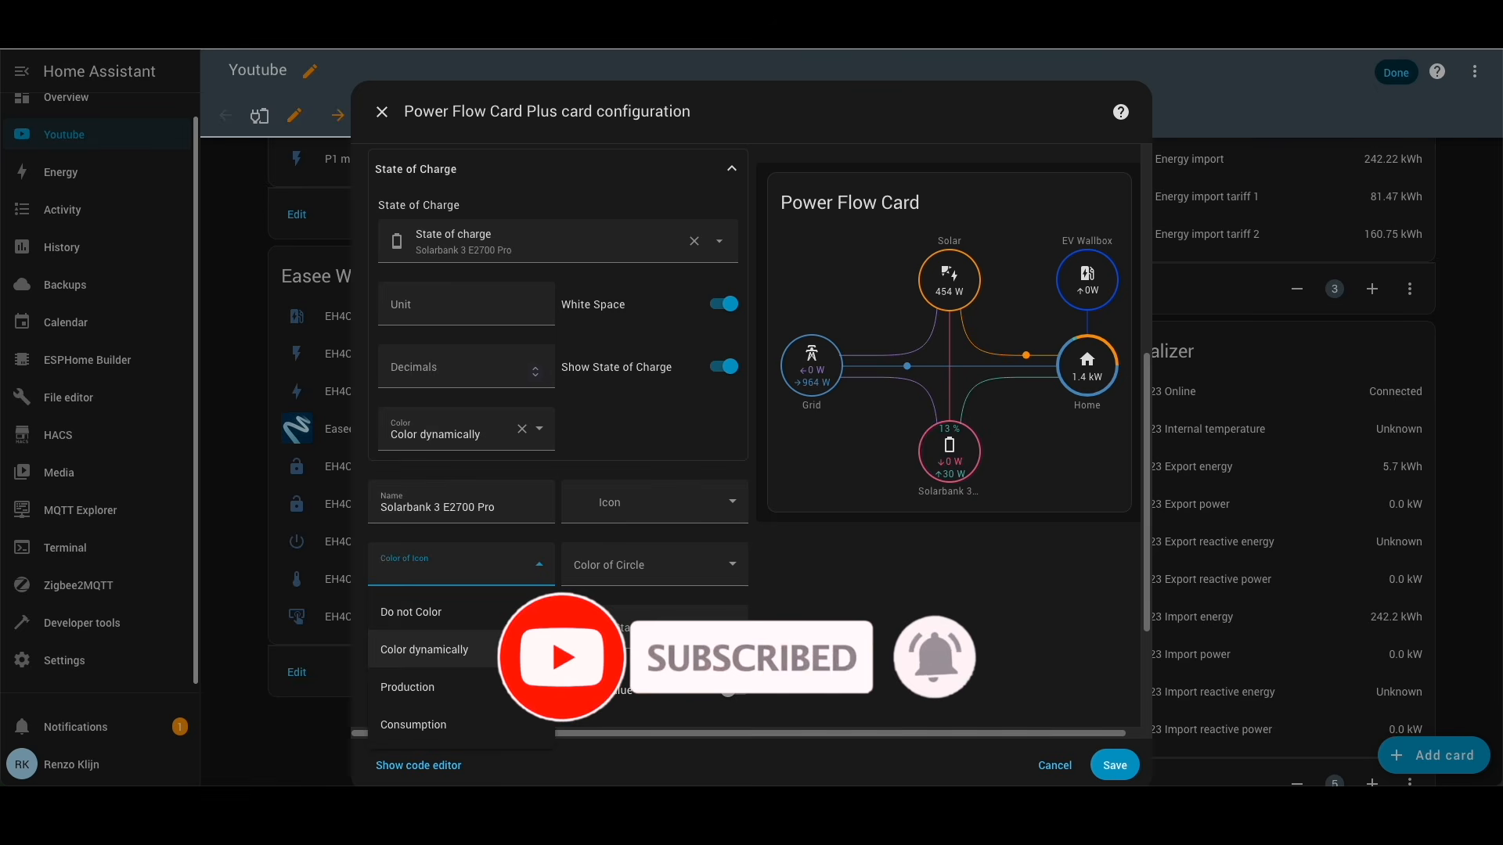
left_click(424, 650)
left_click(678, 569)
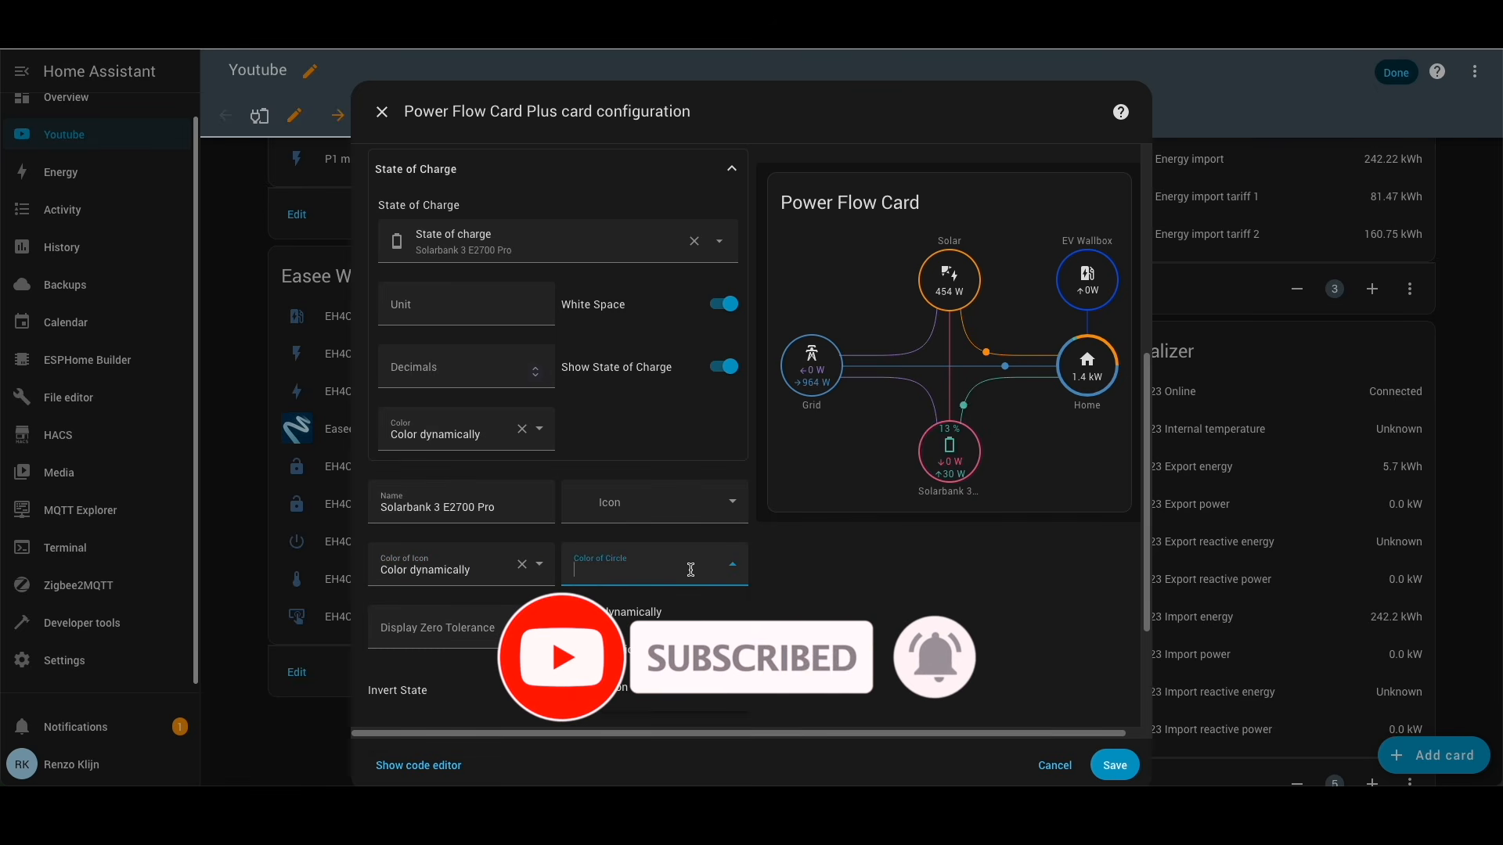
left_click(685, 612)
scroll(702, 631, "down", 2)
scroll(849, 597, "up", 6)
scroll(762, 605, "up", 1)
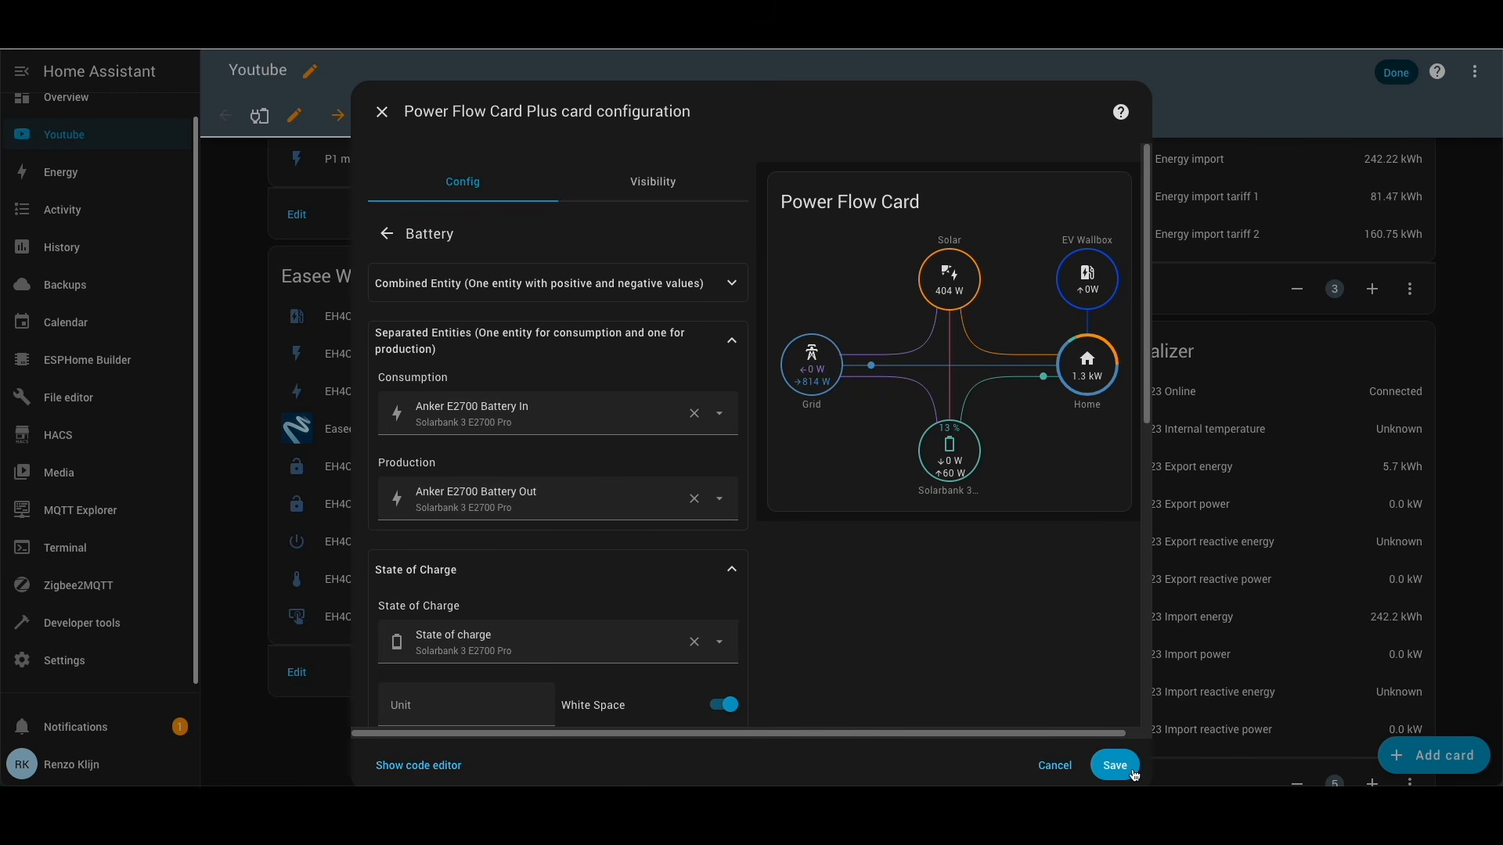
left_click(1115, 765)
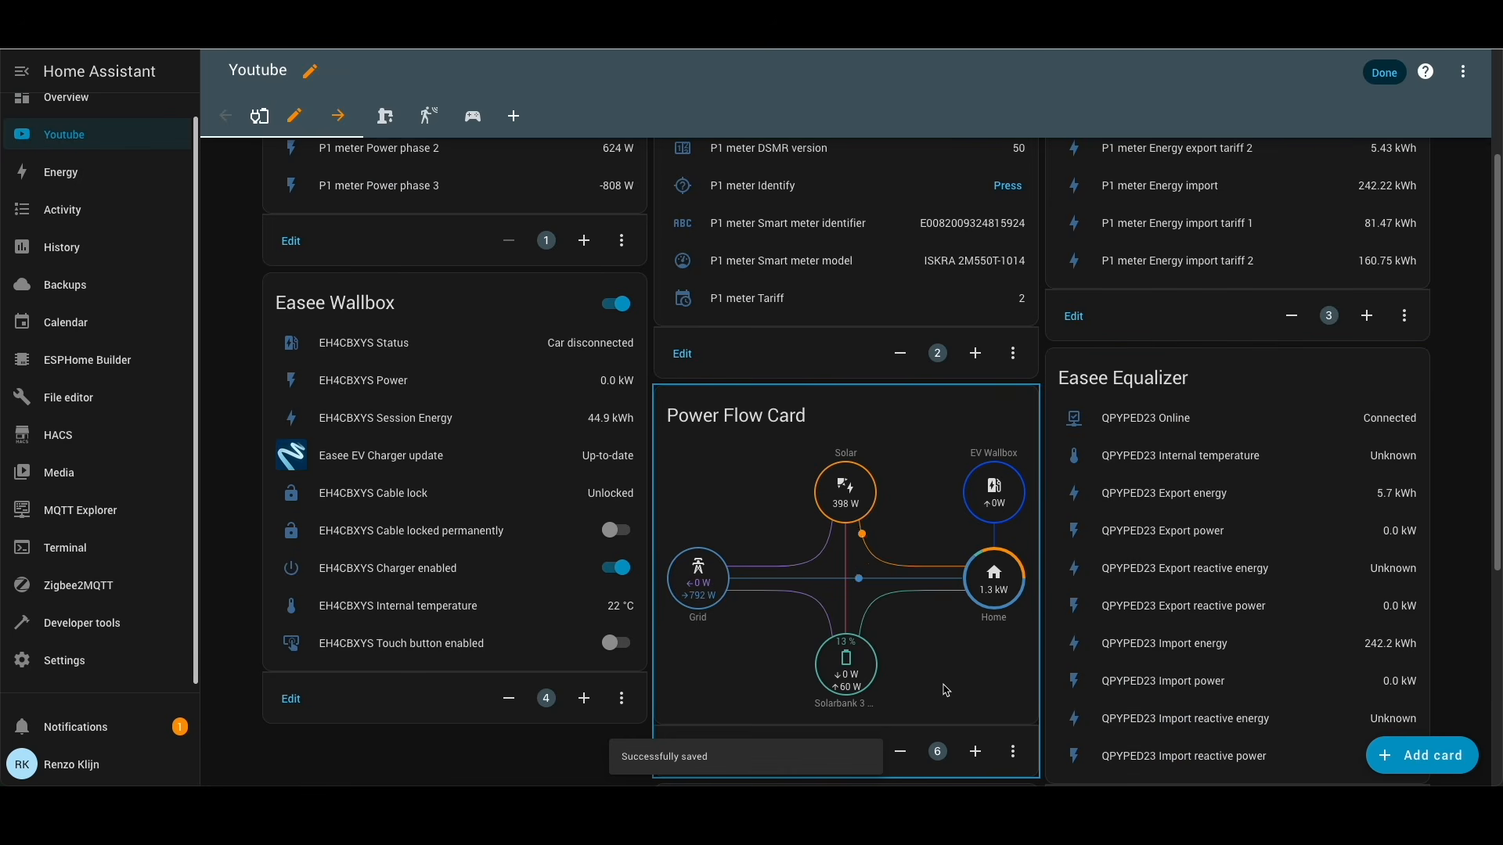